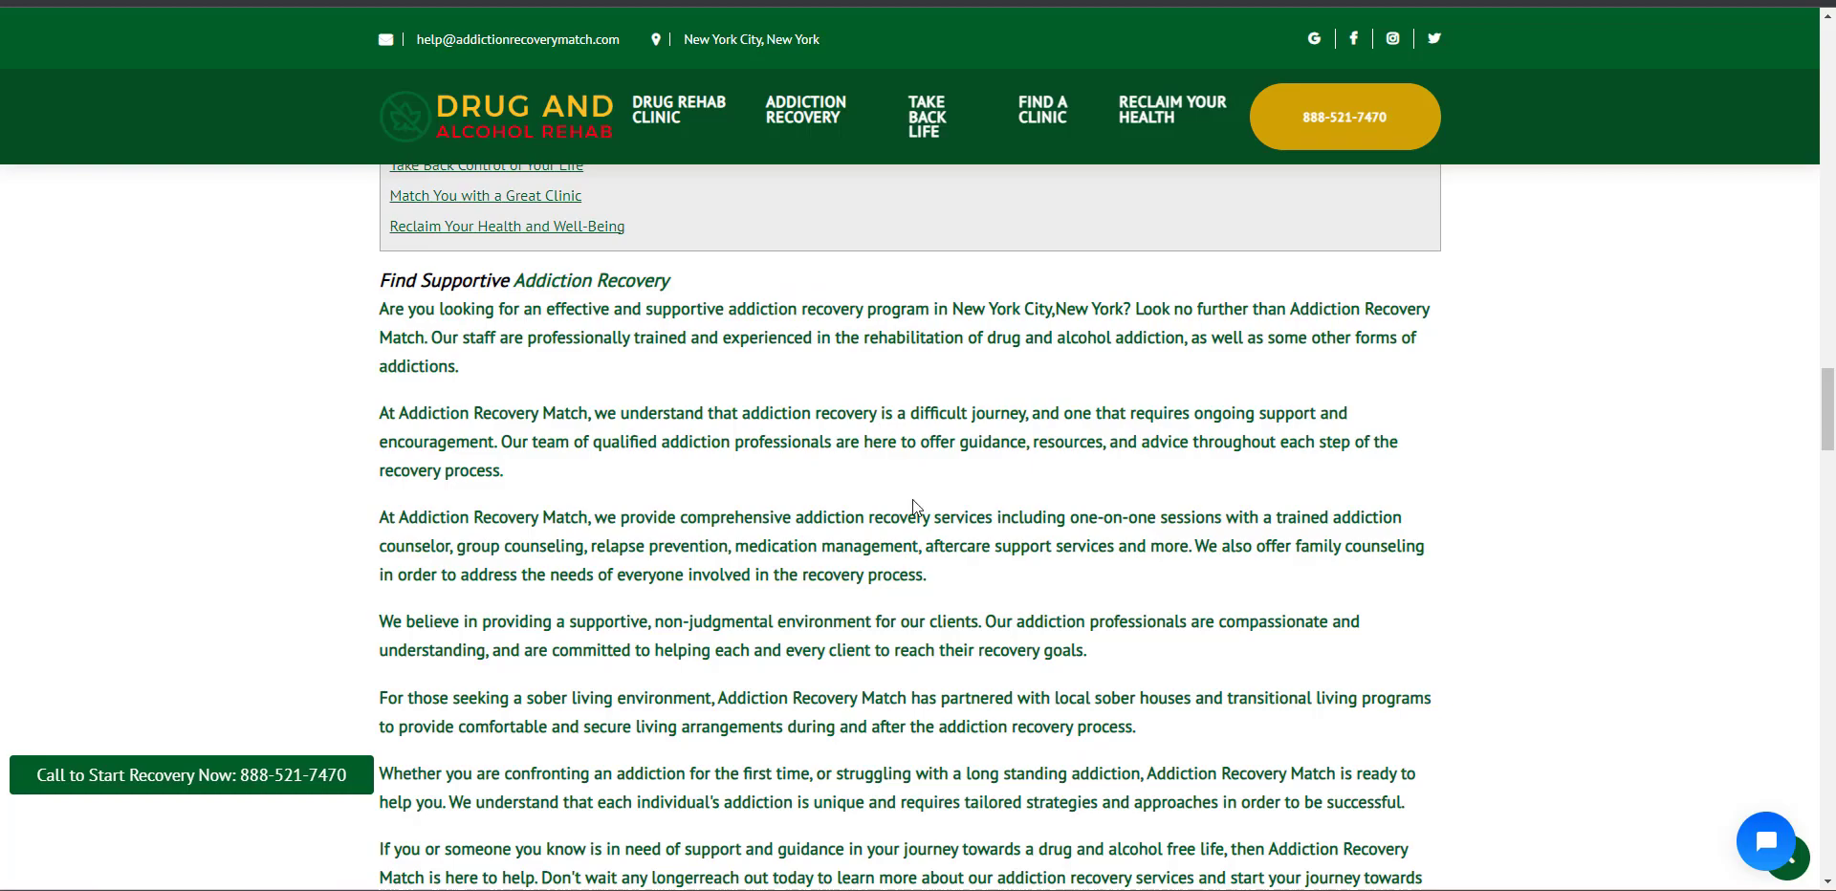
Step: Examine the Addiction Recovery Match homepage's section text for mentions of menu keywords such as "addiction recovery", highlighting them in the first paragraphs
scroll(1091, 426, up, 7)
scroll(1102, 430, down, 6)
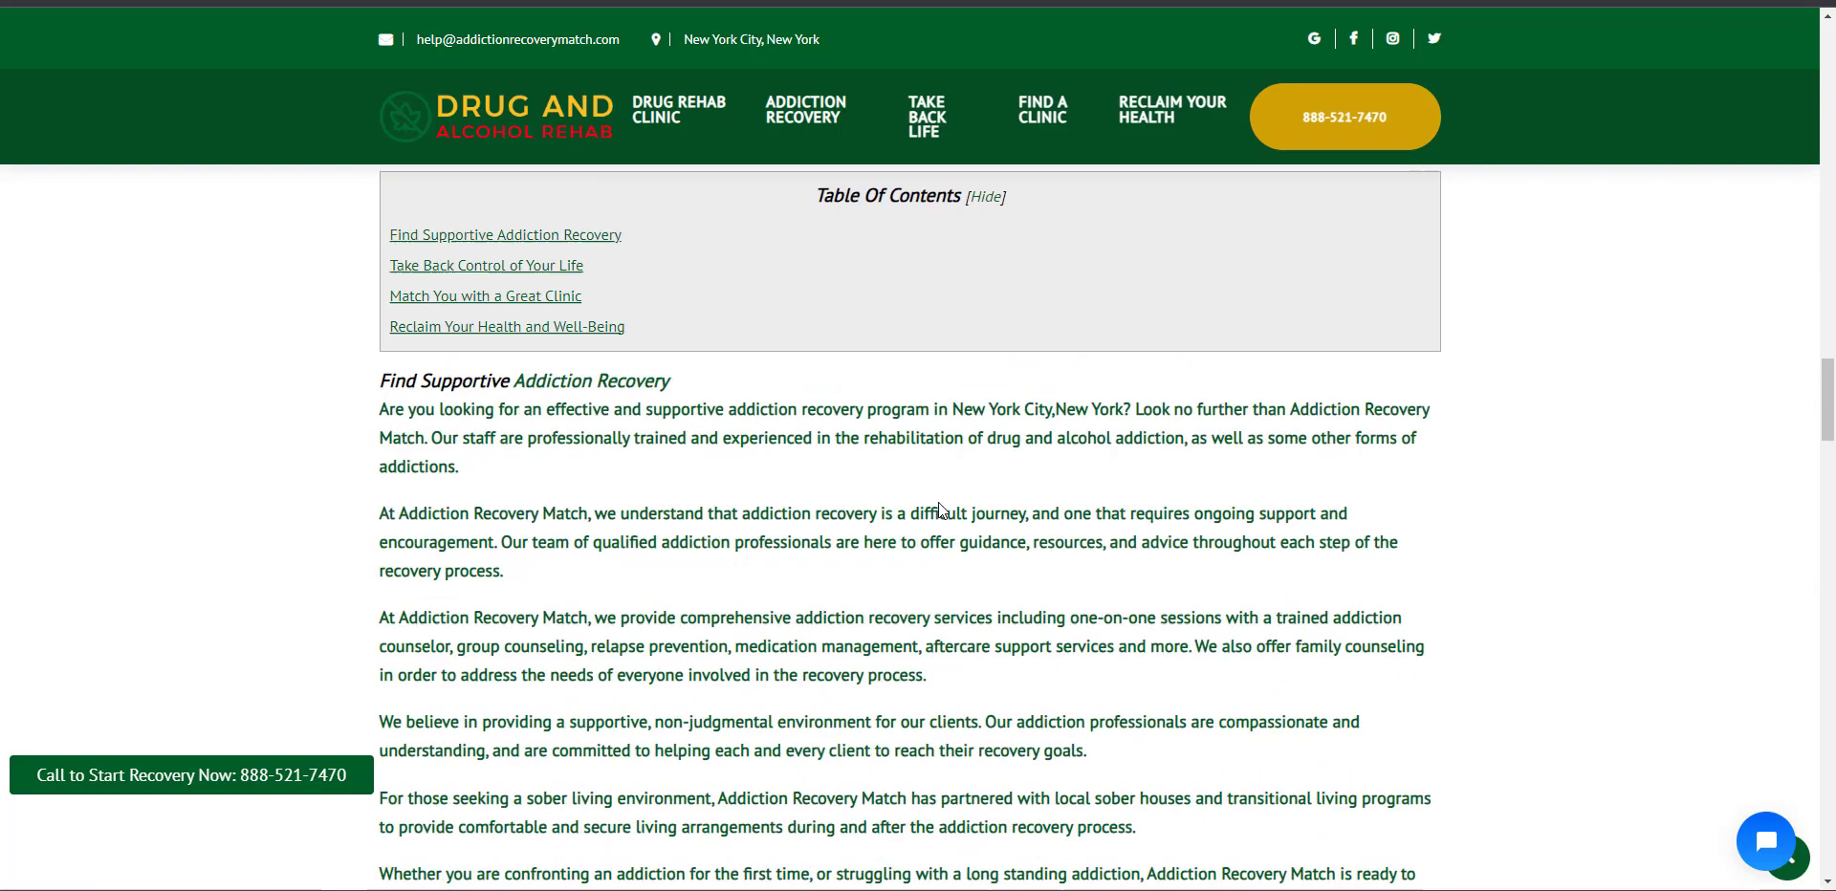
scroll(919, 493, up, 2)
click(503, 450)
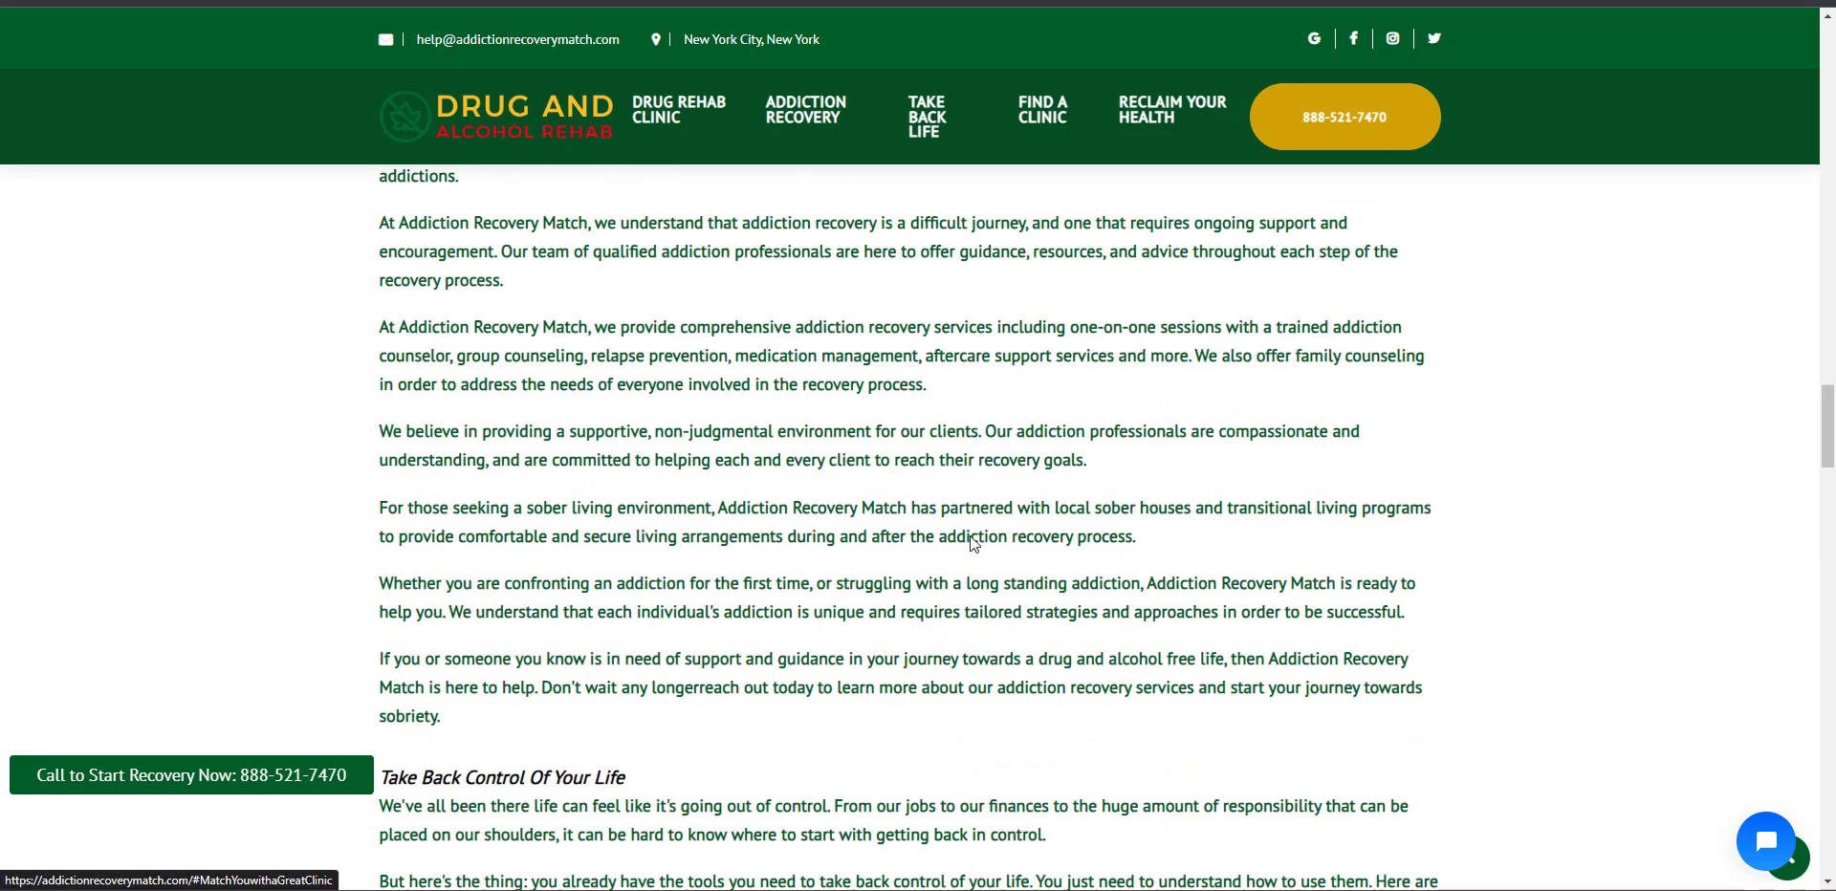
scroll(1065, 462, up, 10)
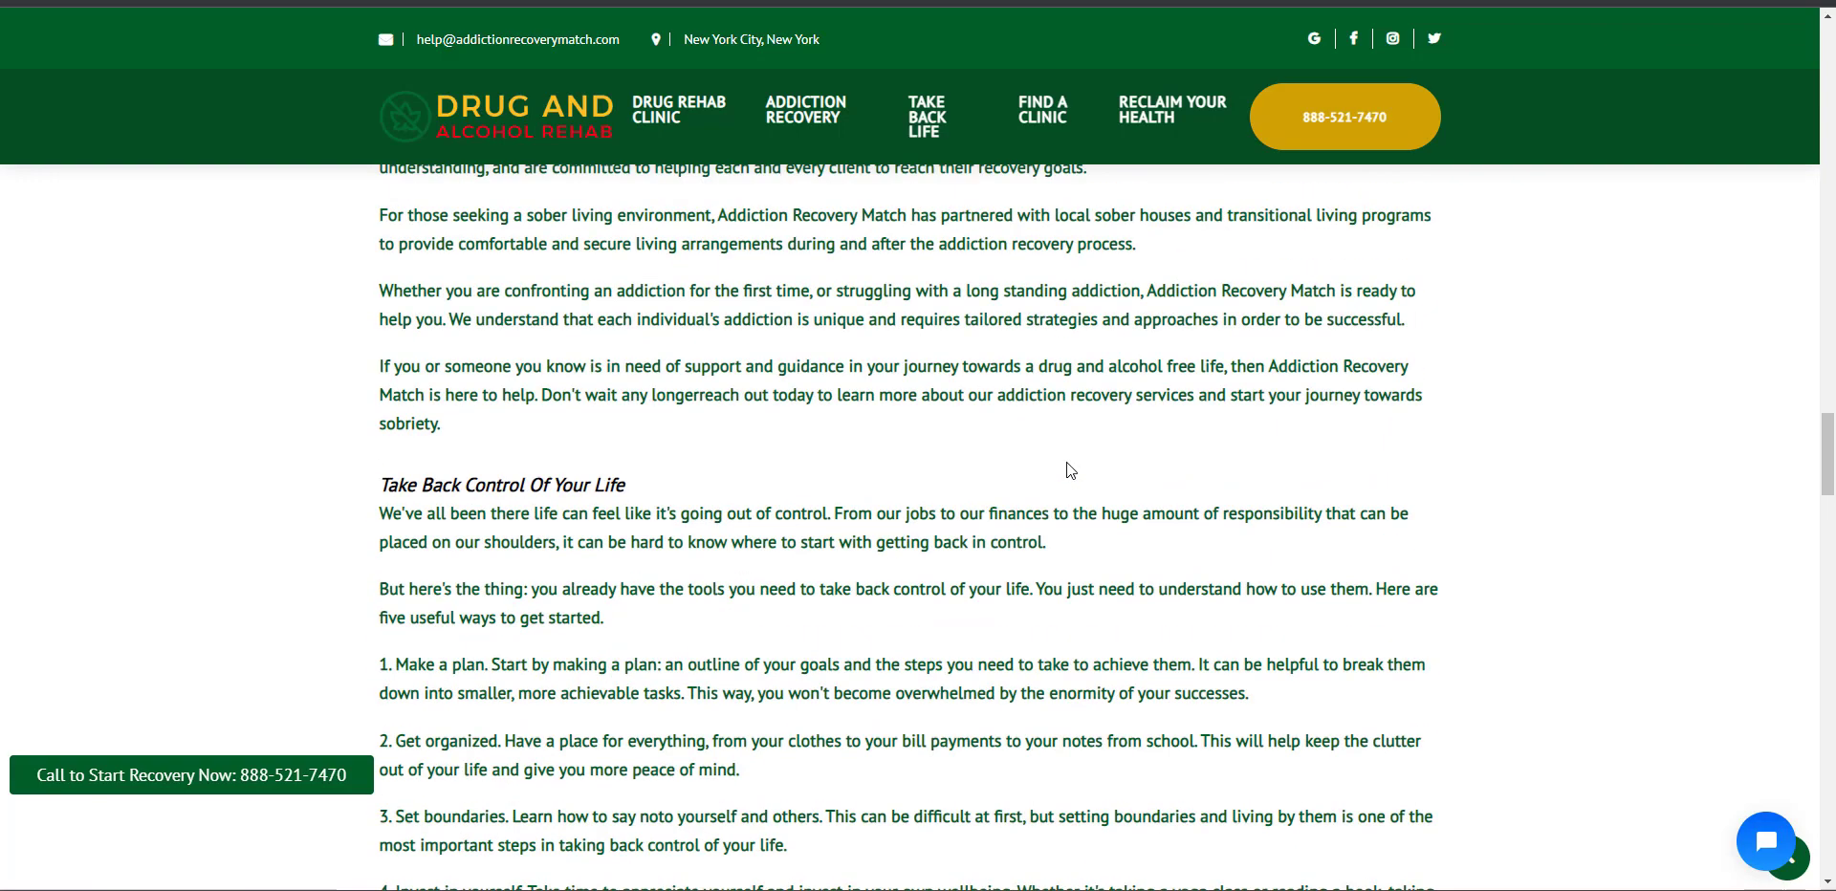
scroll(1611, 566, down, 5)
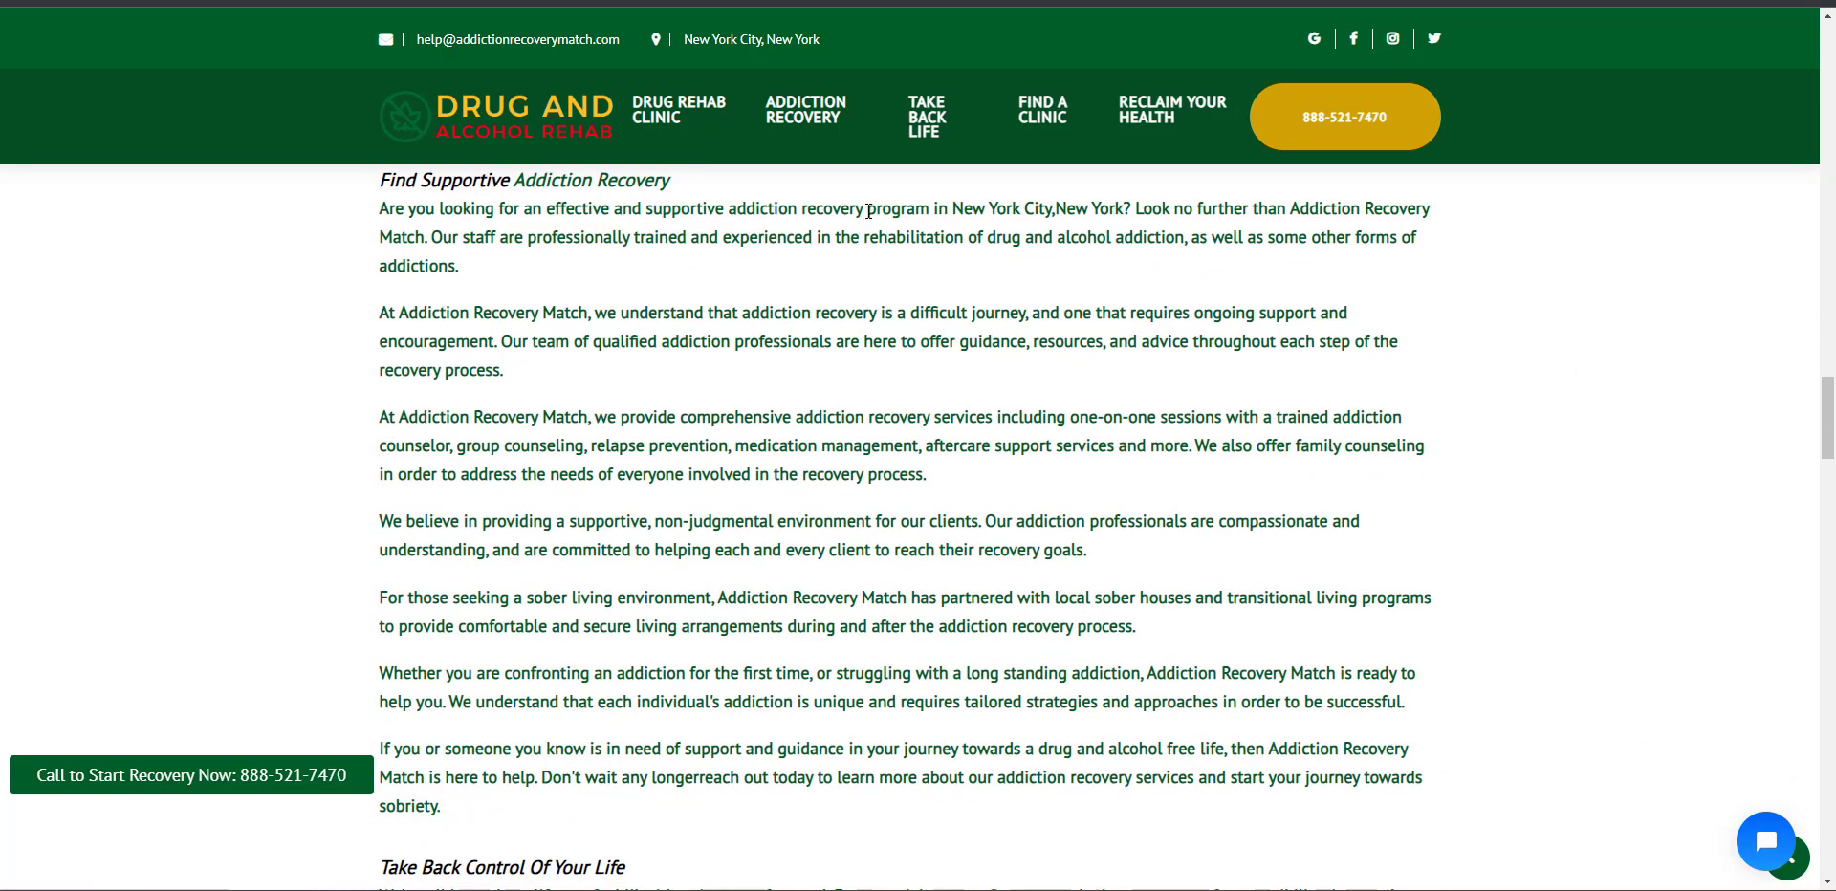
drag(868, 210, 729, 208)
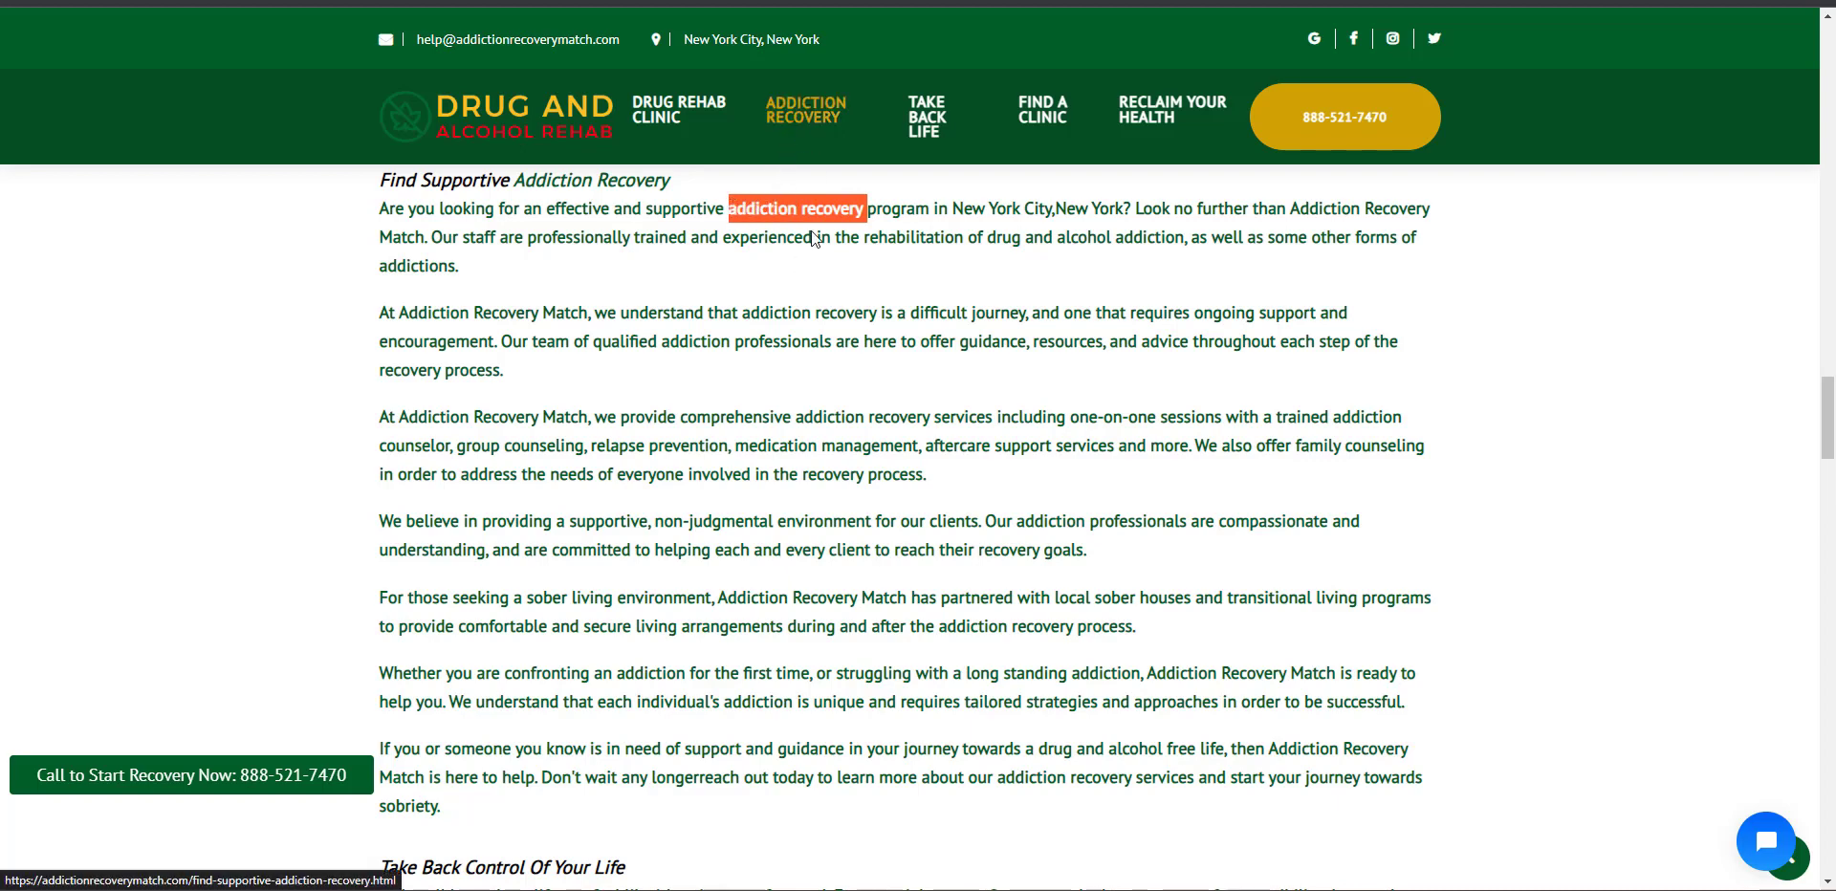
drag(877, 314, 746, 313)
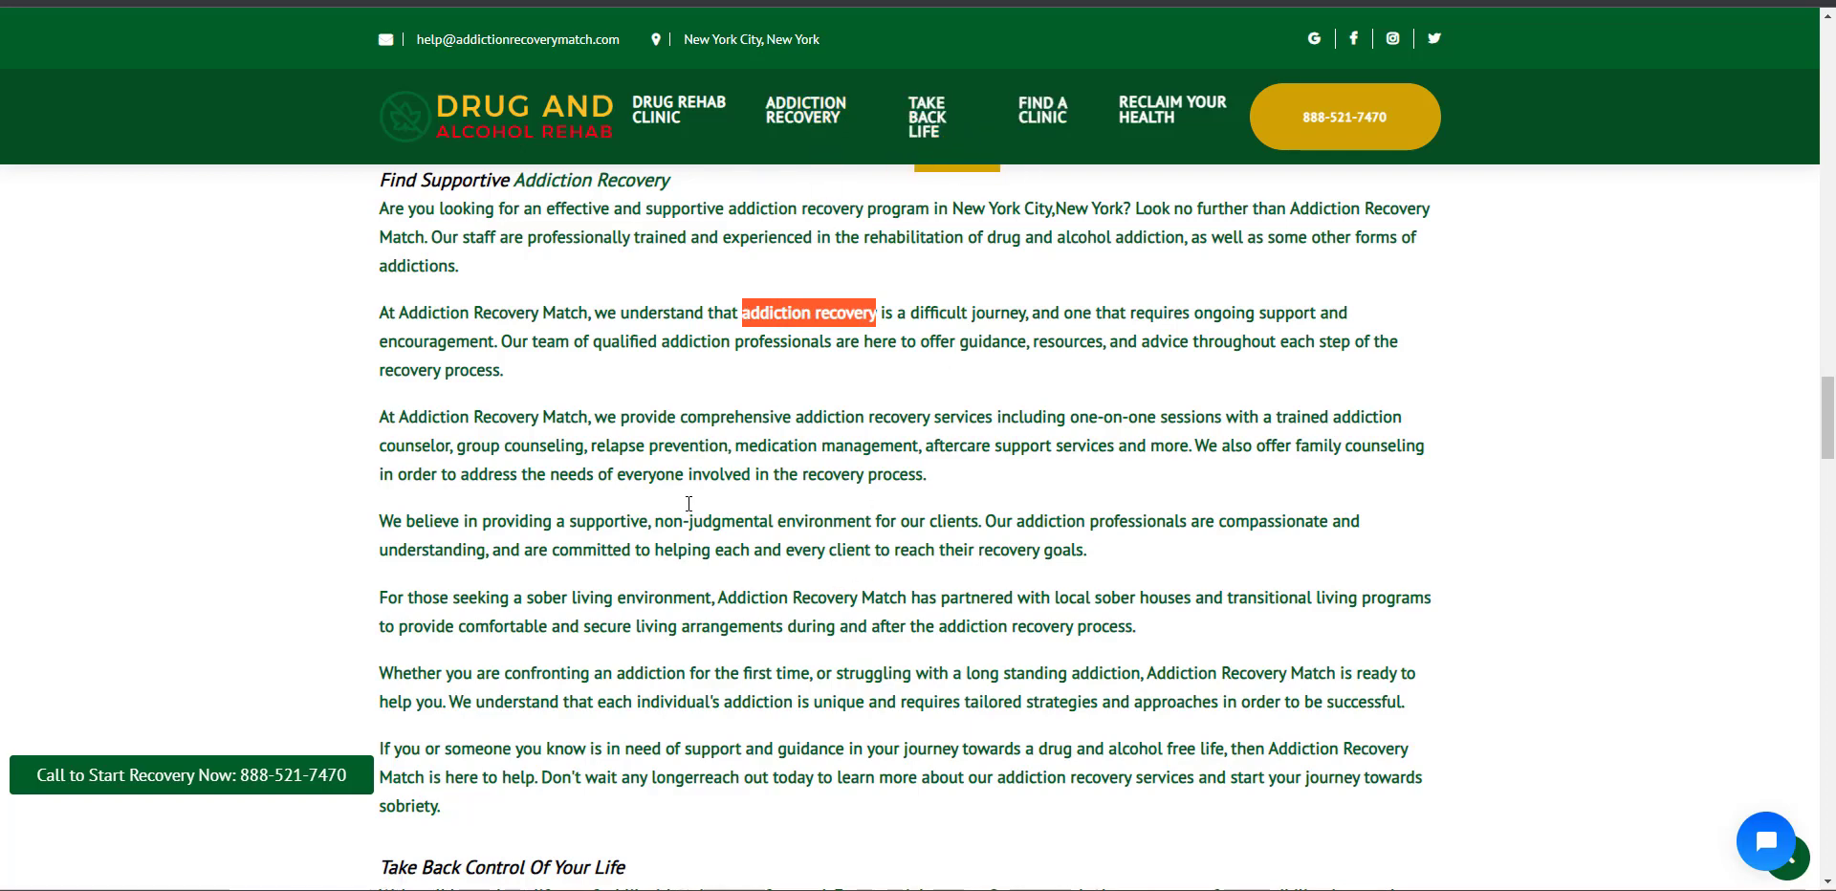
scroll(744, 693, down, 4)
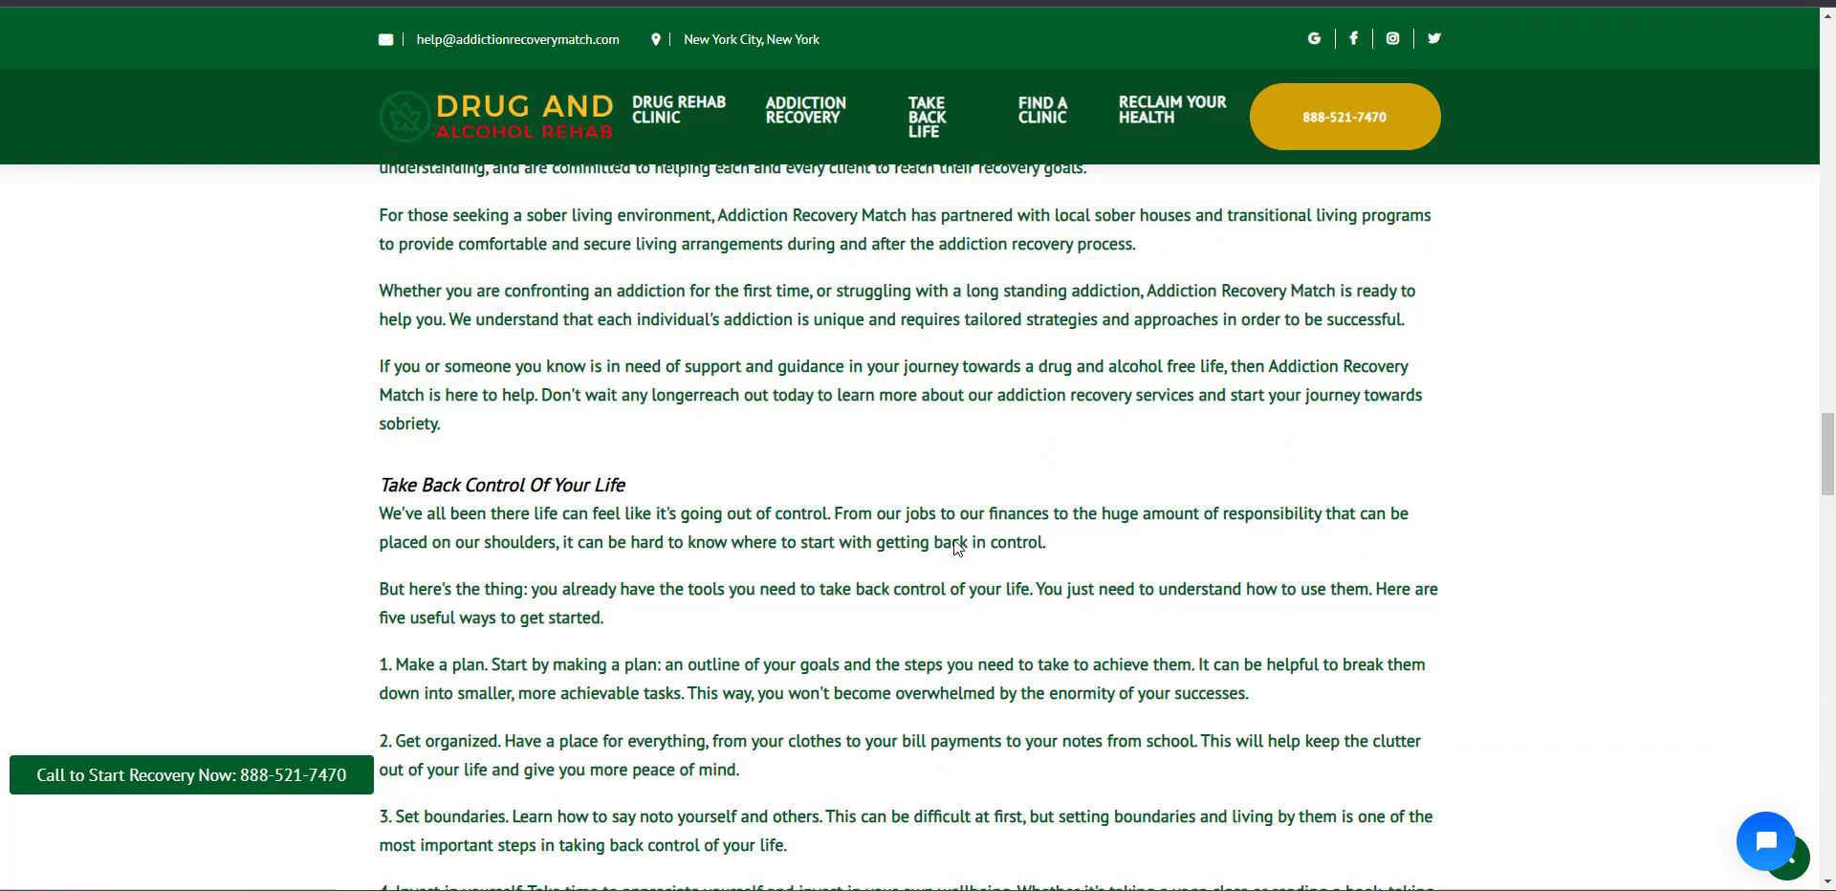
scroll(894, 651, down, 3)
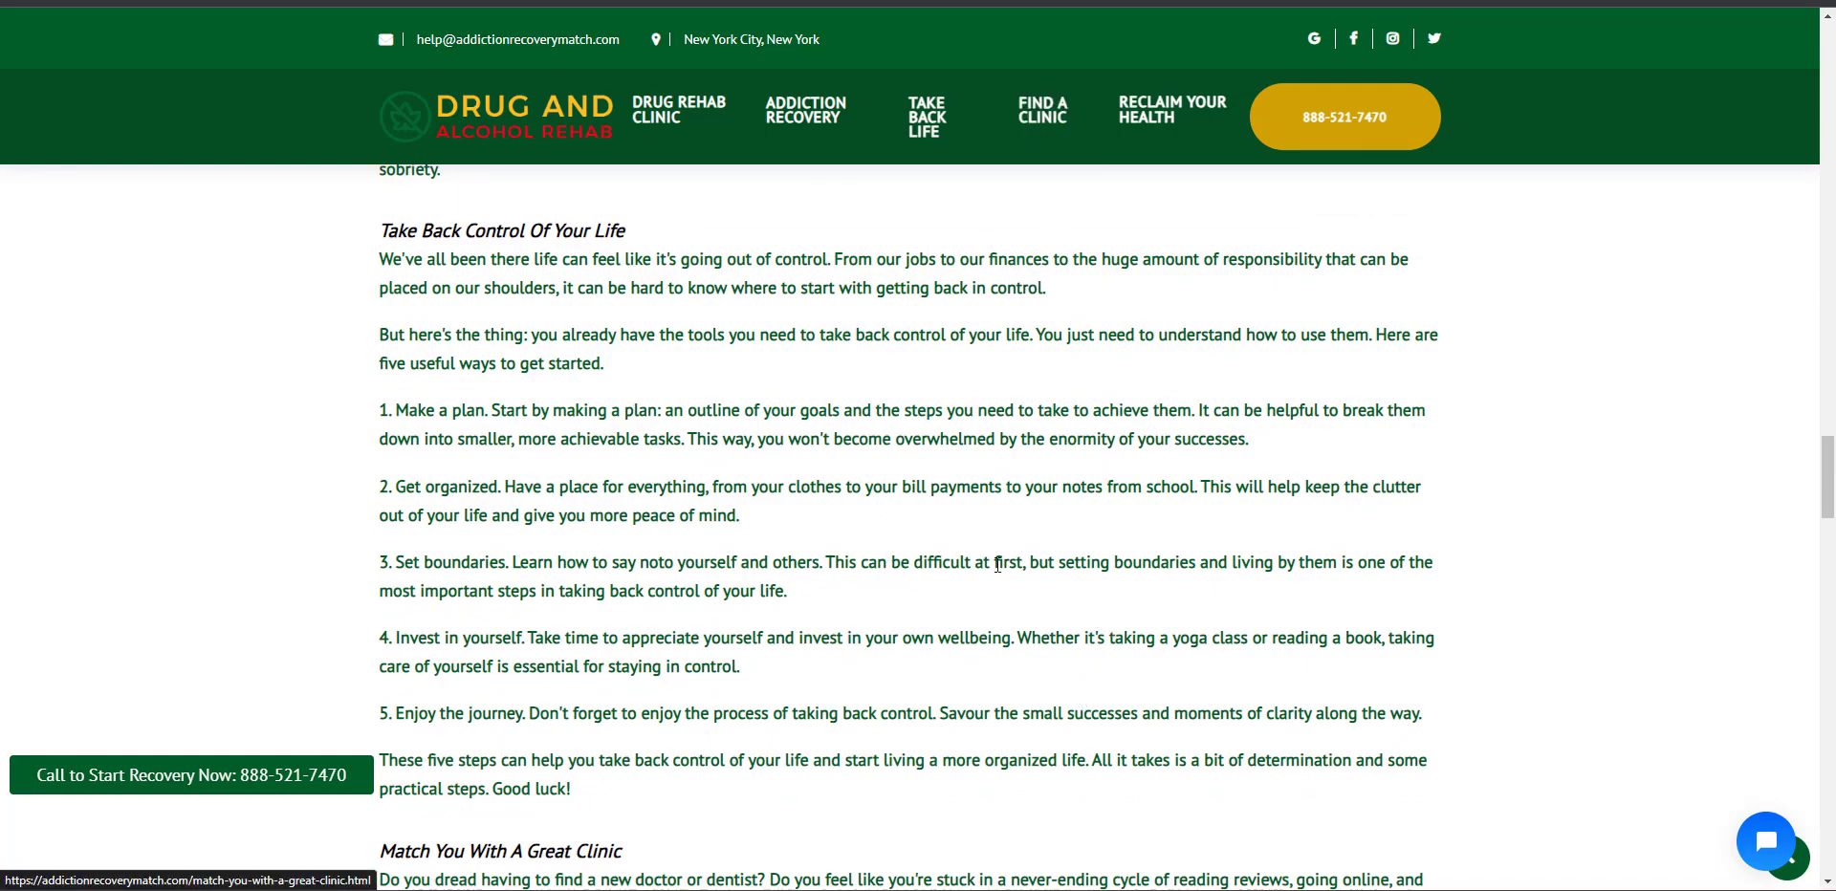
scroll(956, 574, up, 10)
Step: Switch to Varsheet Installer and open its Interlink Content tool
click(985, 706)
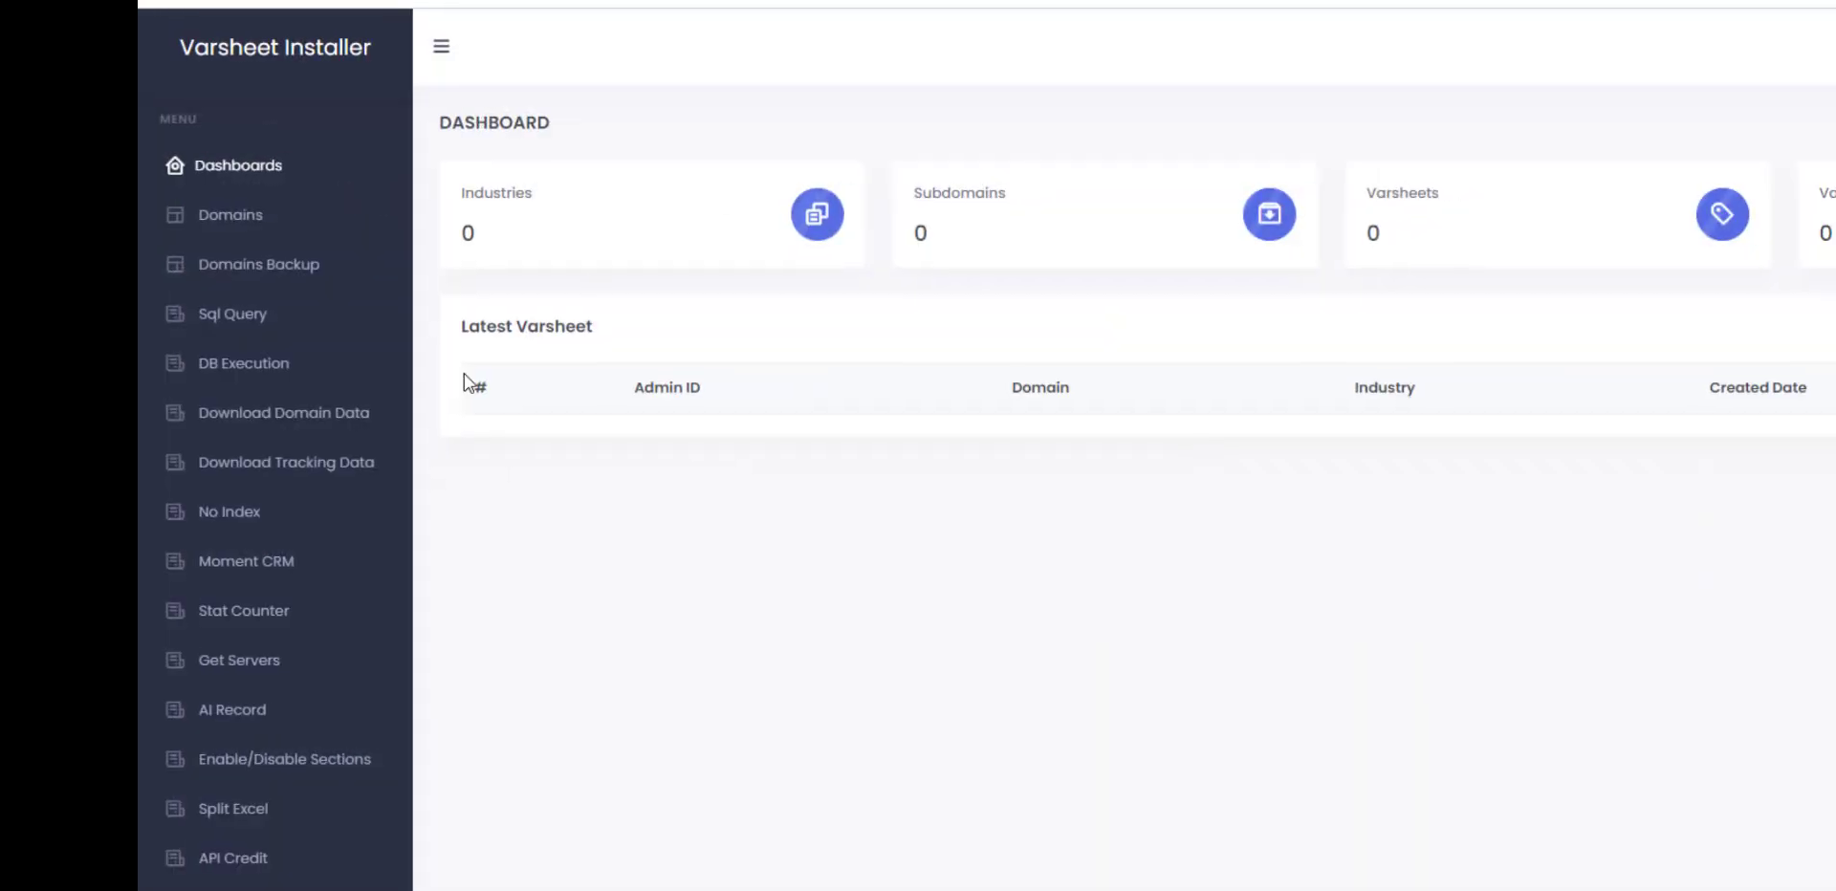
scroll(268, 574, down, 10)
scroll(267, 578, down, 6)
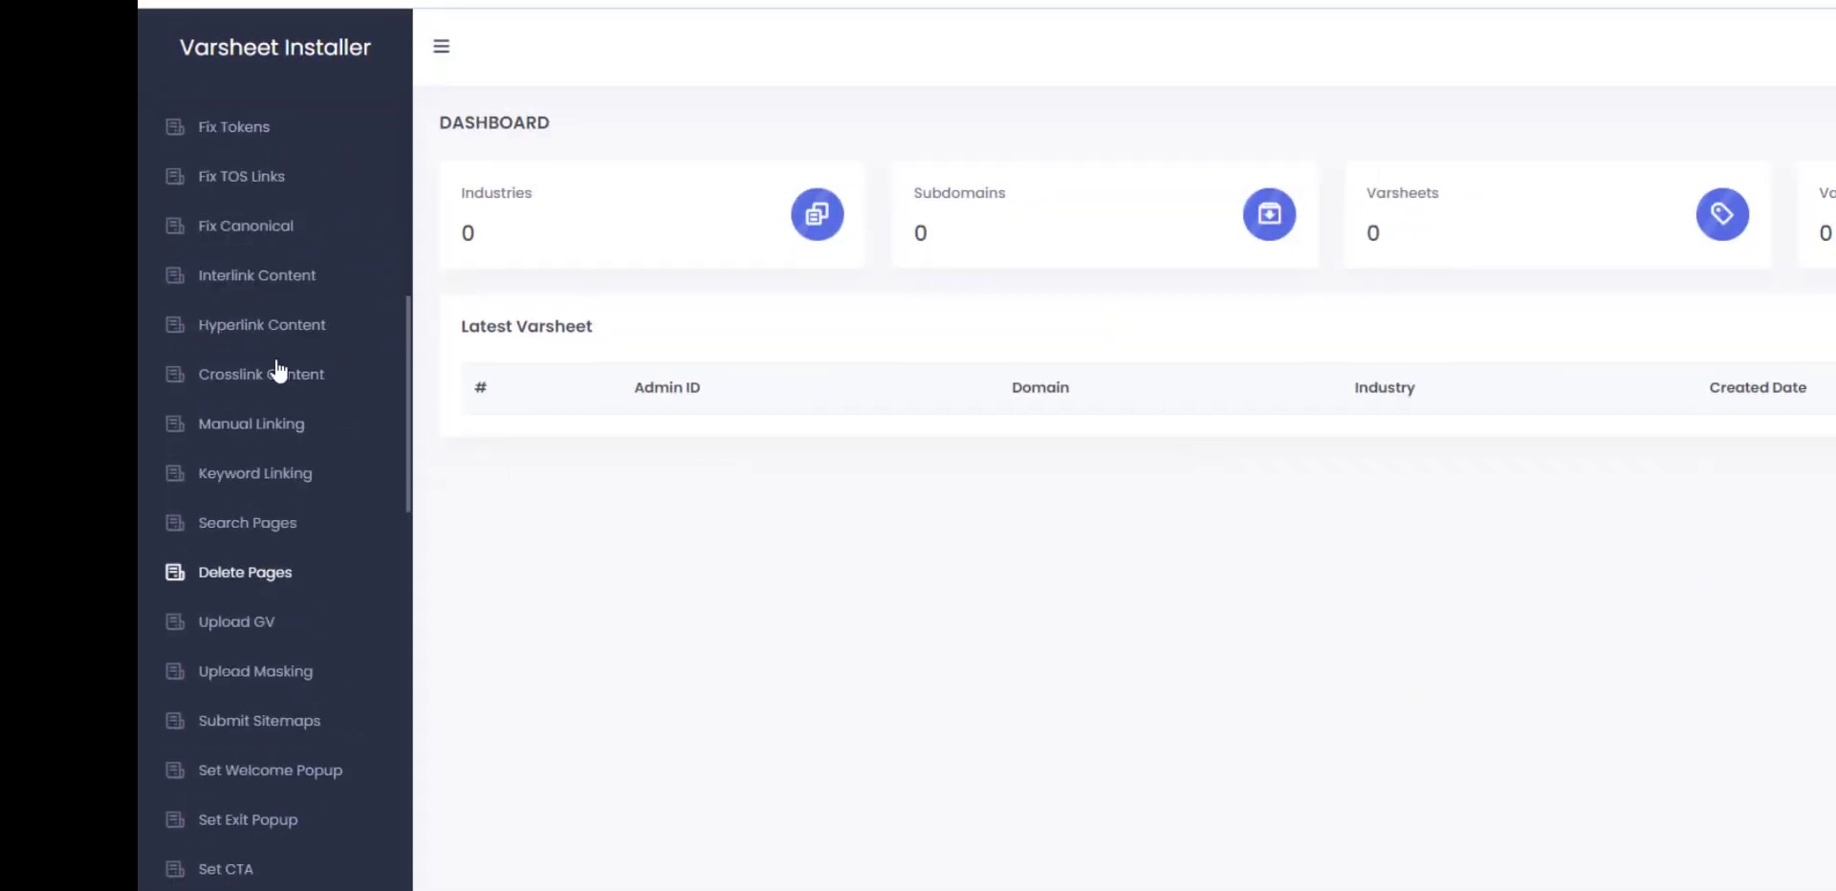
scroll(251, 287, up, 2)
scroll(235, 316, down, 9)
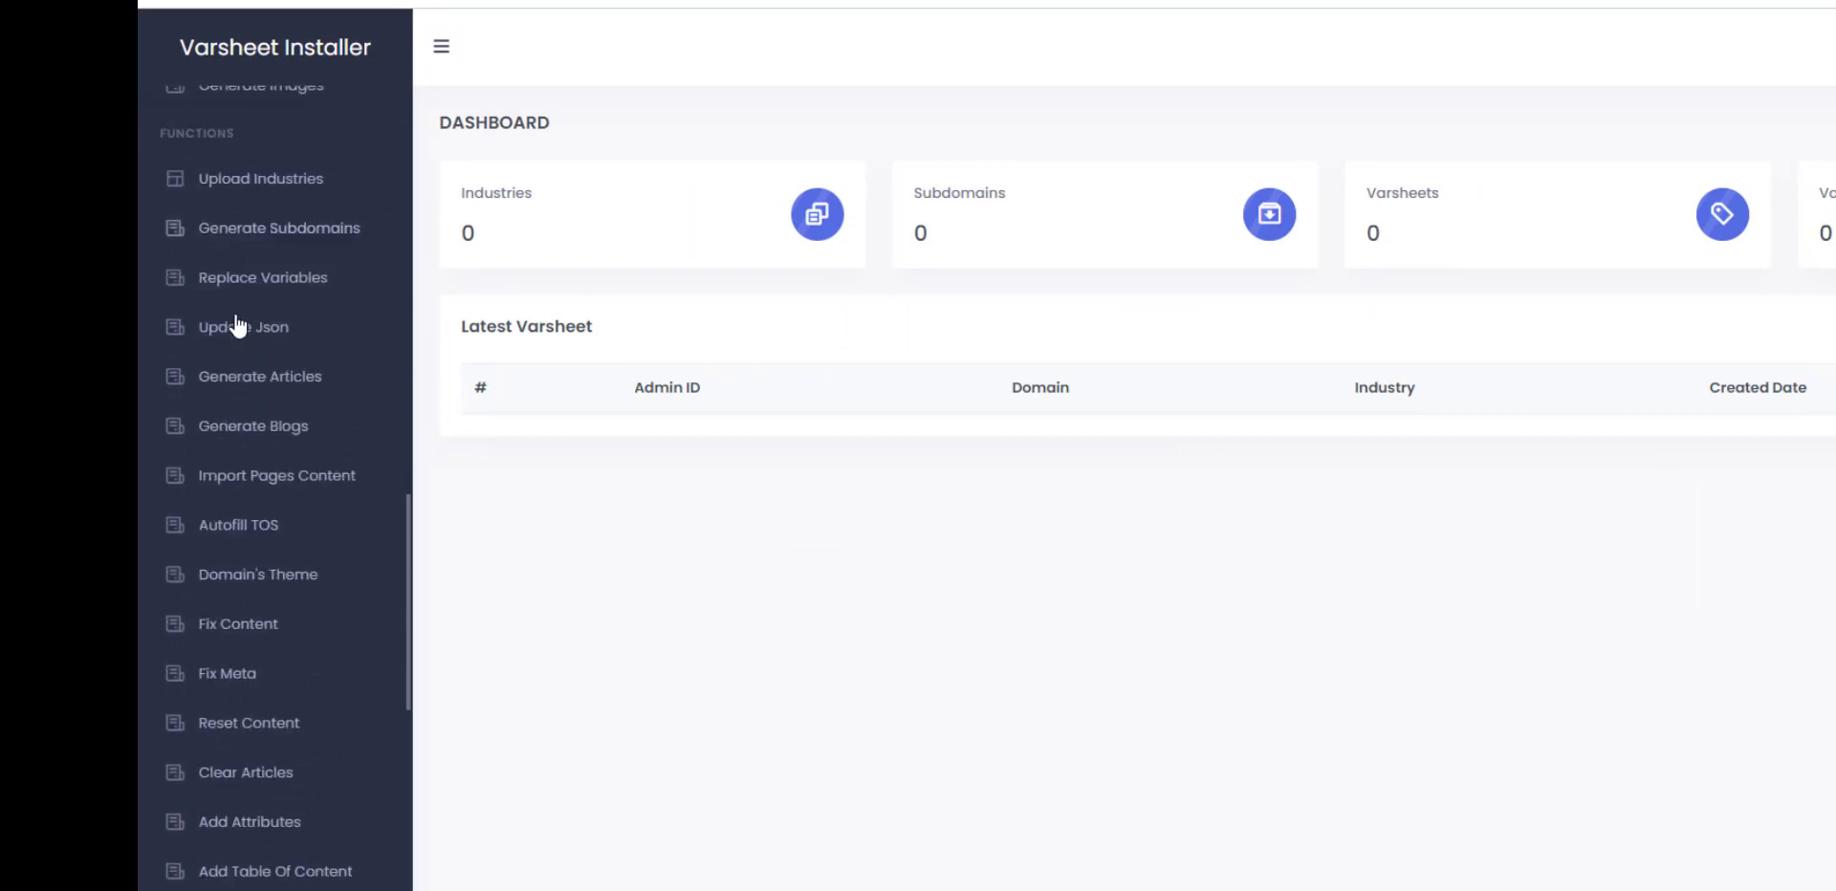
scroll(237, 334, up, 9)
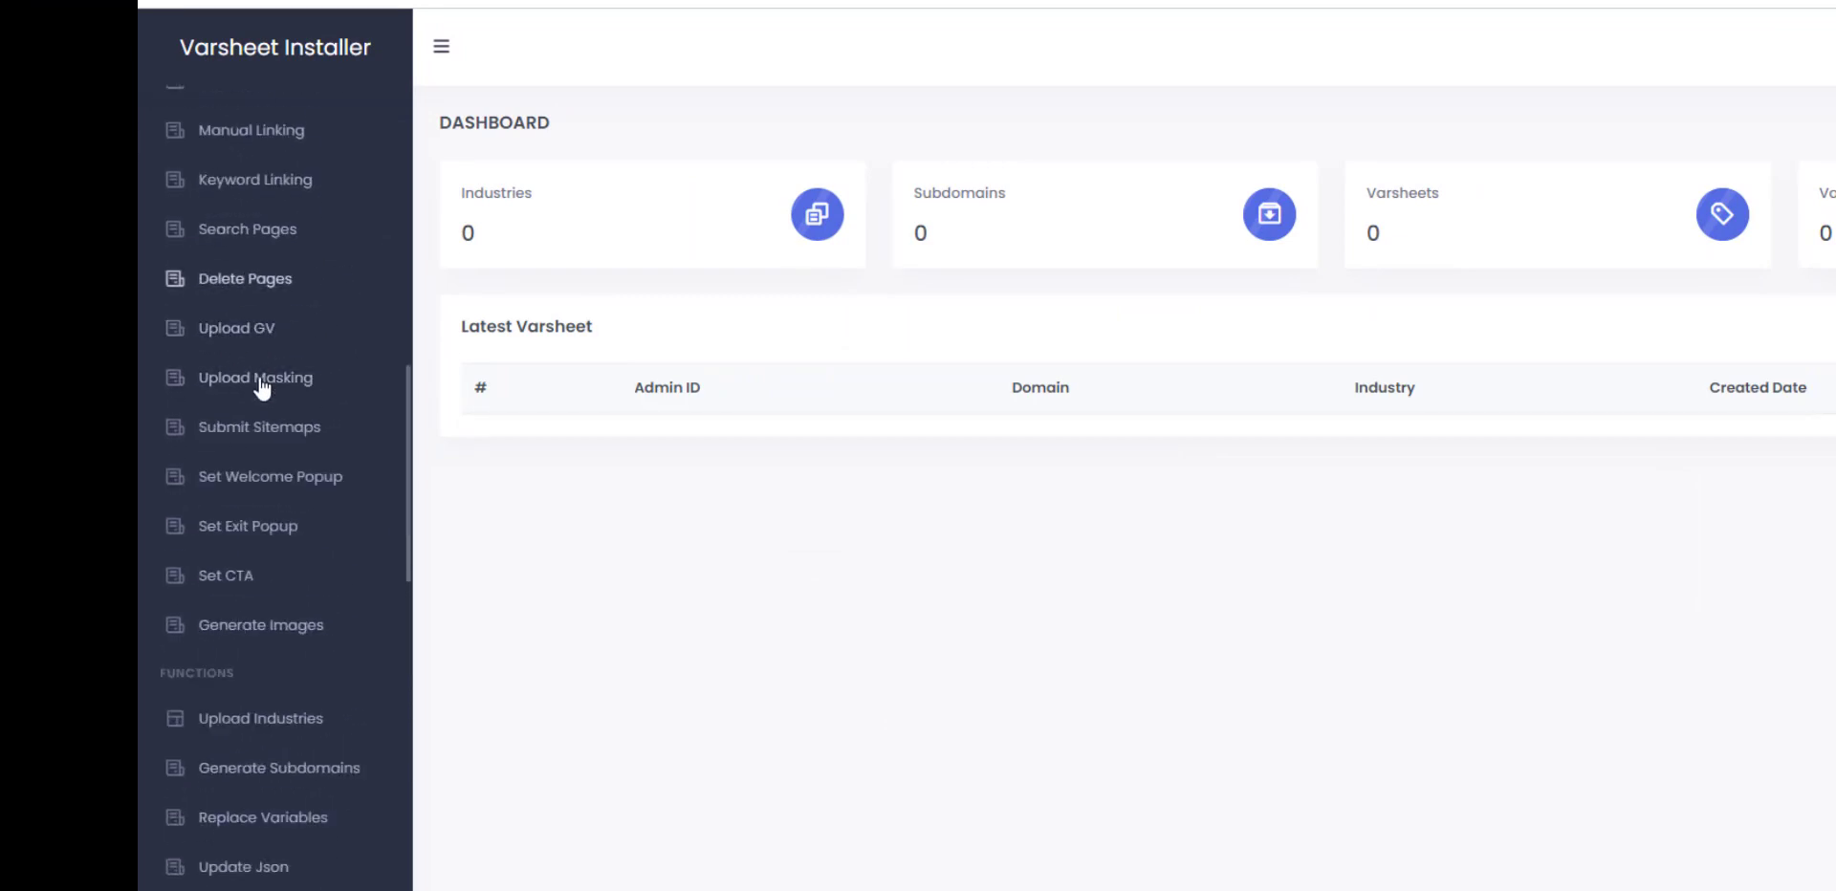
click(239, 378)
Step: Copy the full domain list from ADAR-domains.txt into the Interlink Website Content form and submit it
key(alt+Tab)
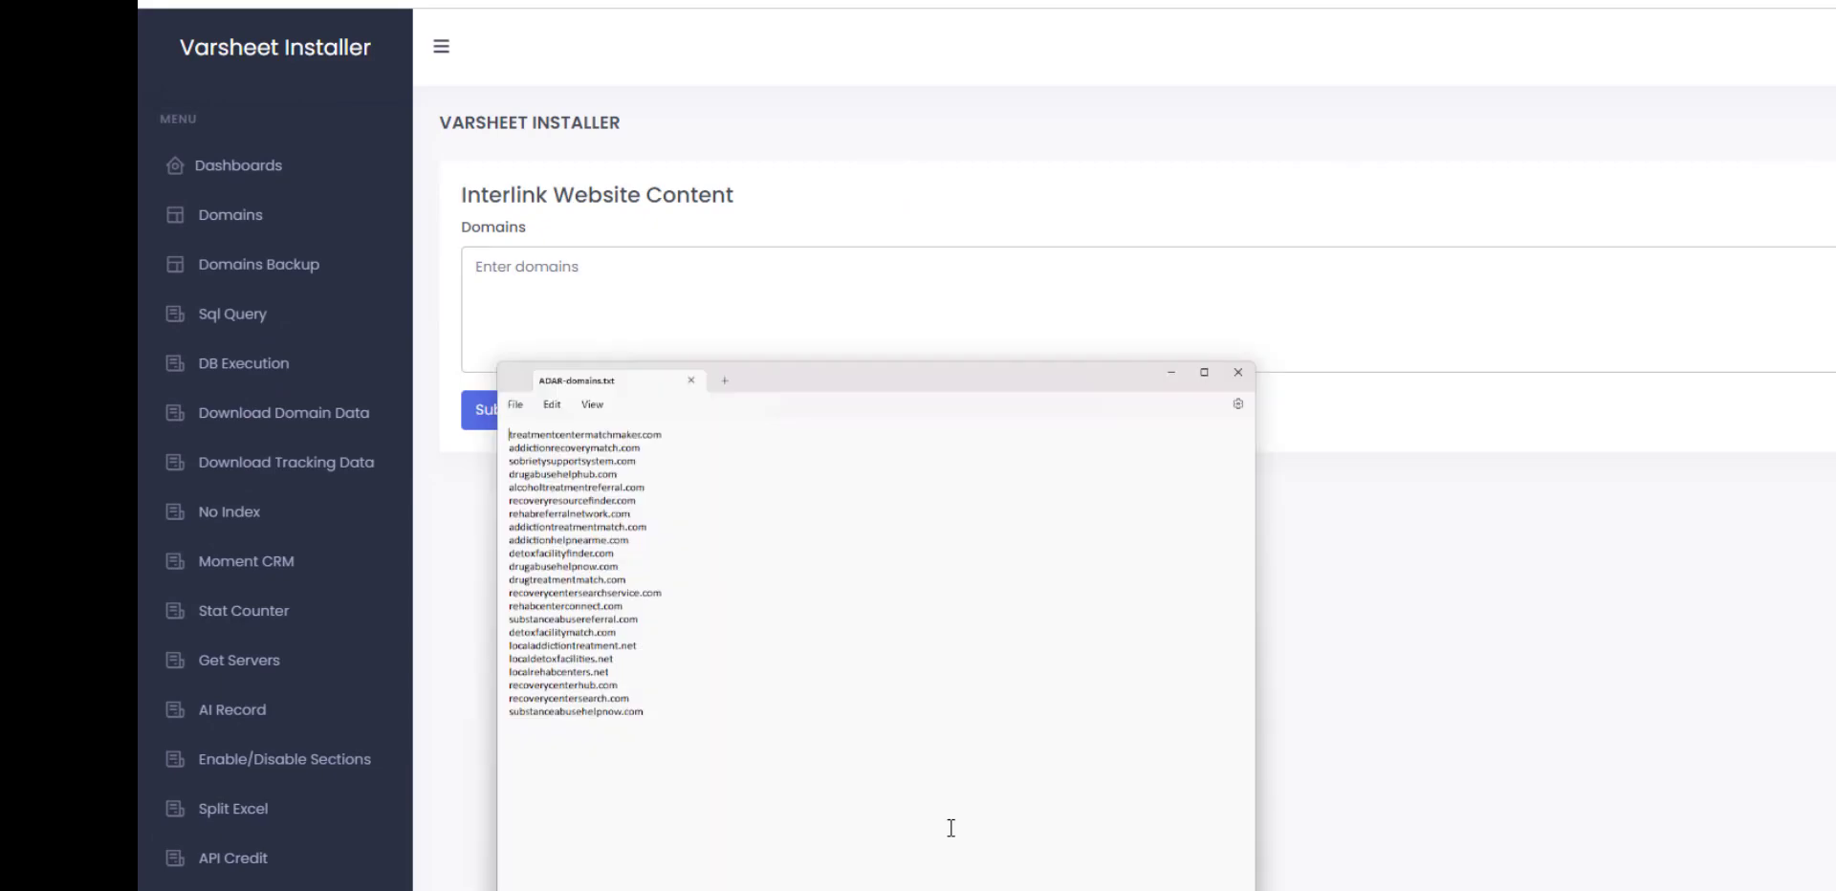
key(ctrl+a)
key(ctrl+c)
key(alt+Tab)
key(ctrl+v)
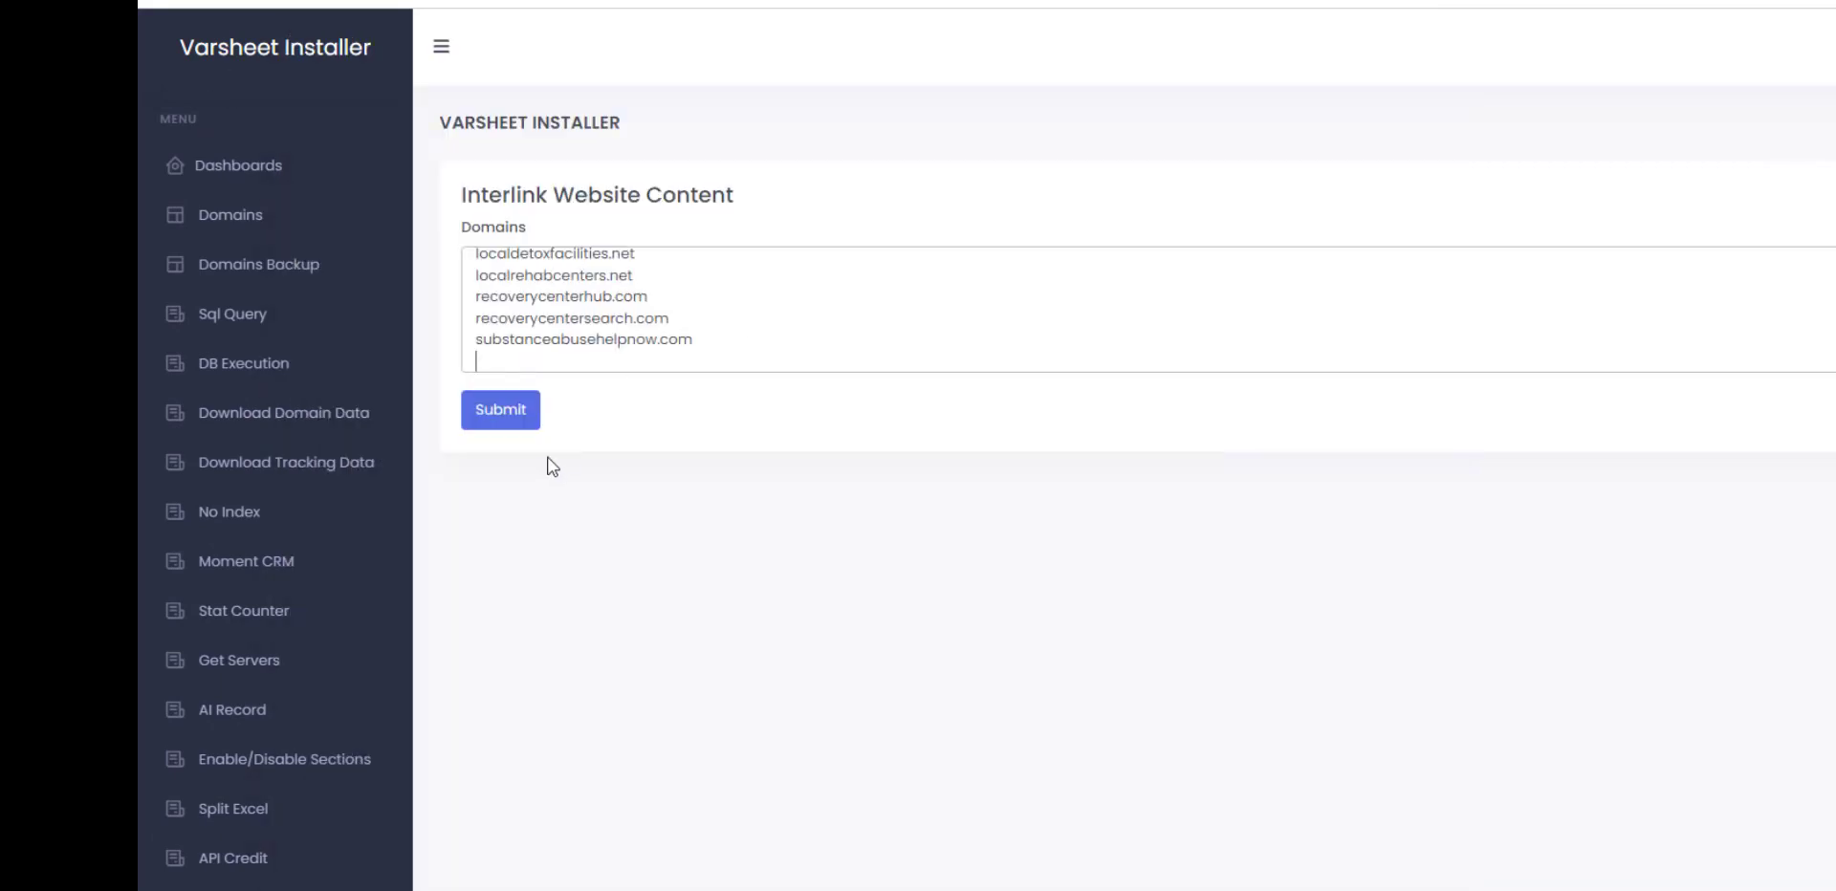
click(501, 423)
Step: Return to the Addiction Recovery Match homepage, check its keyword links, and follow the "addiction recovery" link in the third paragraph
key(alt+Tab)
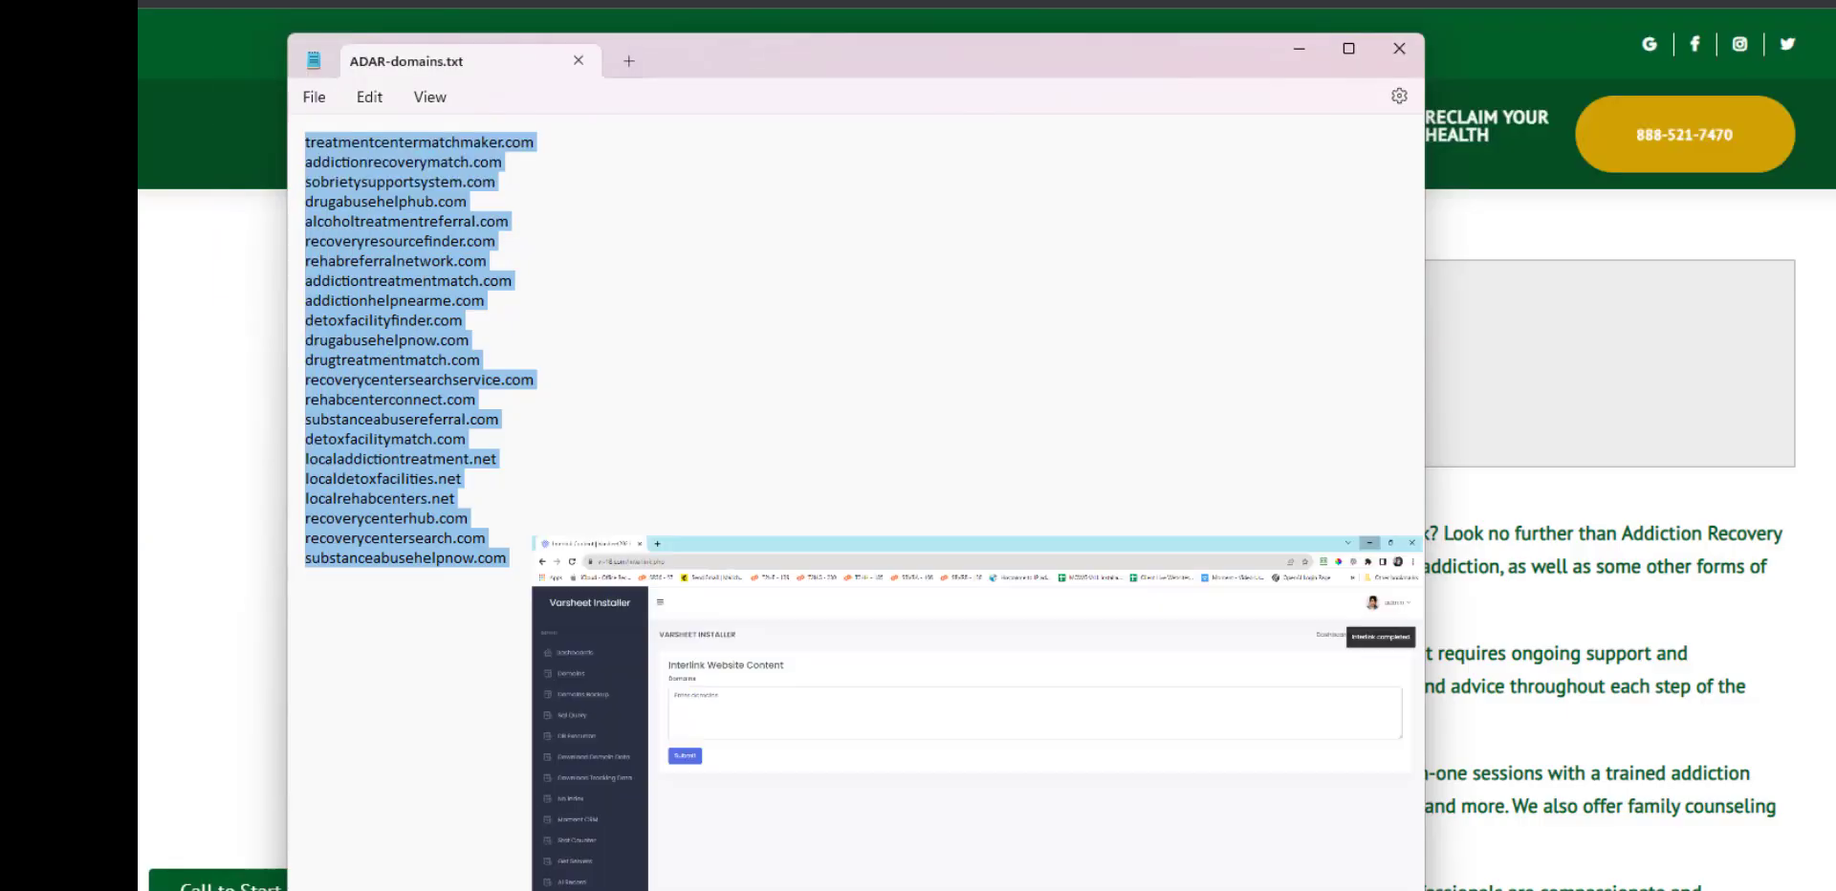
click(203, 316)
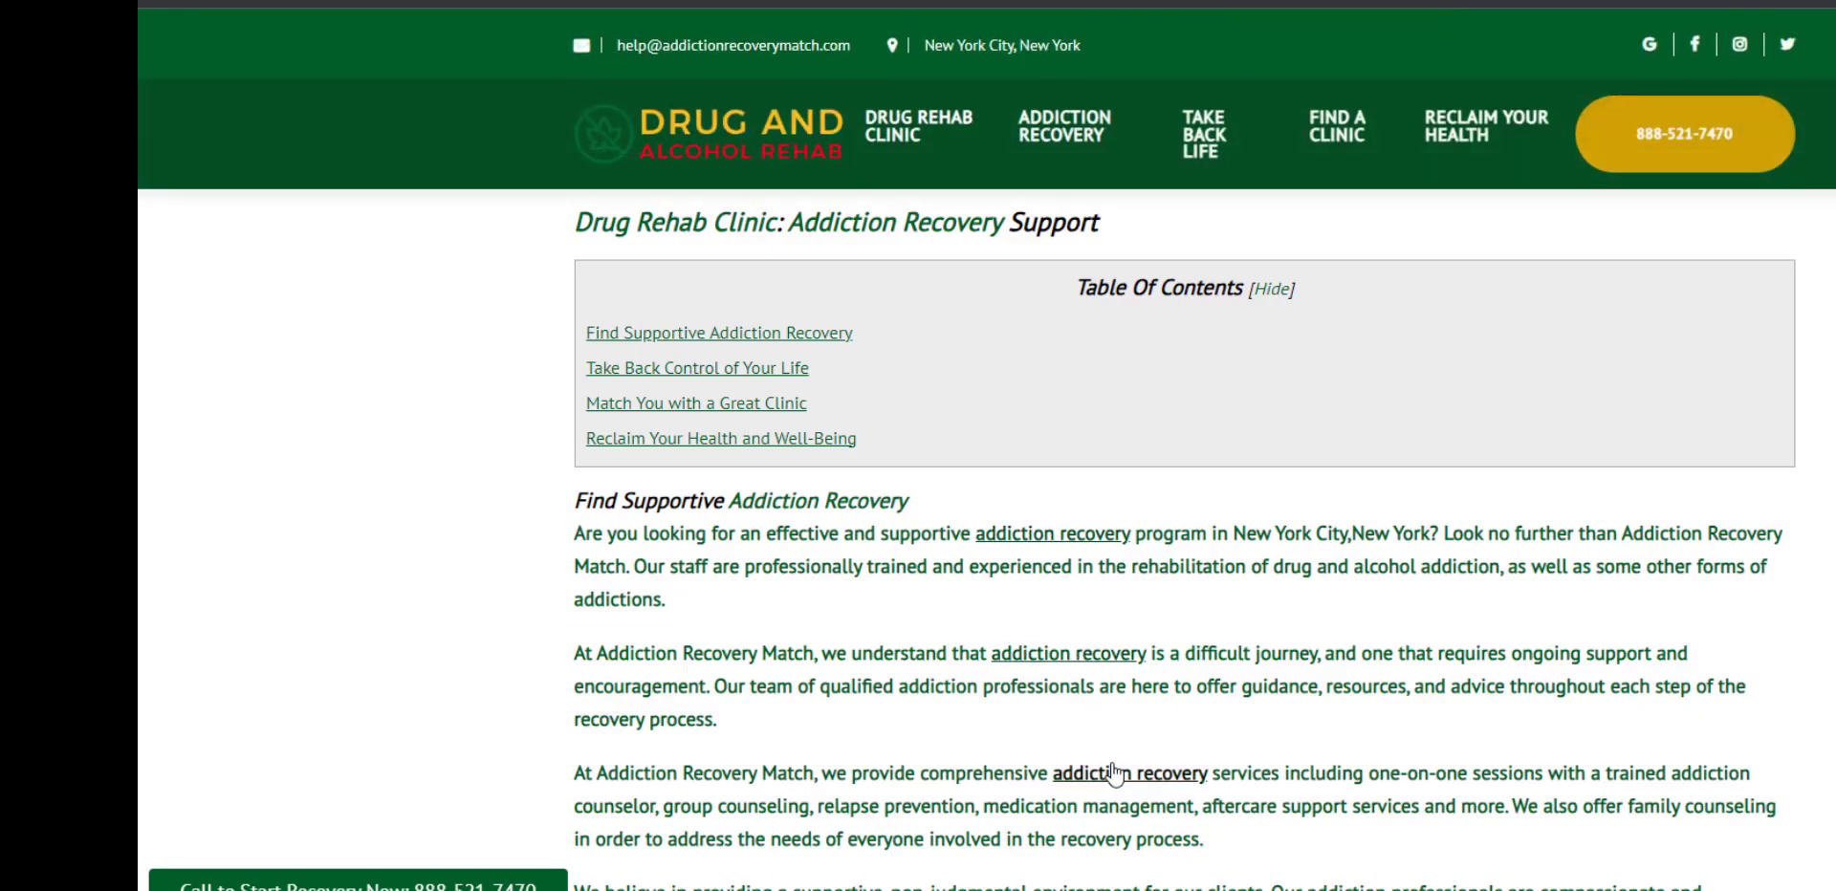
scroll(1710, 569, down, 3)
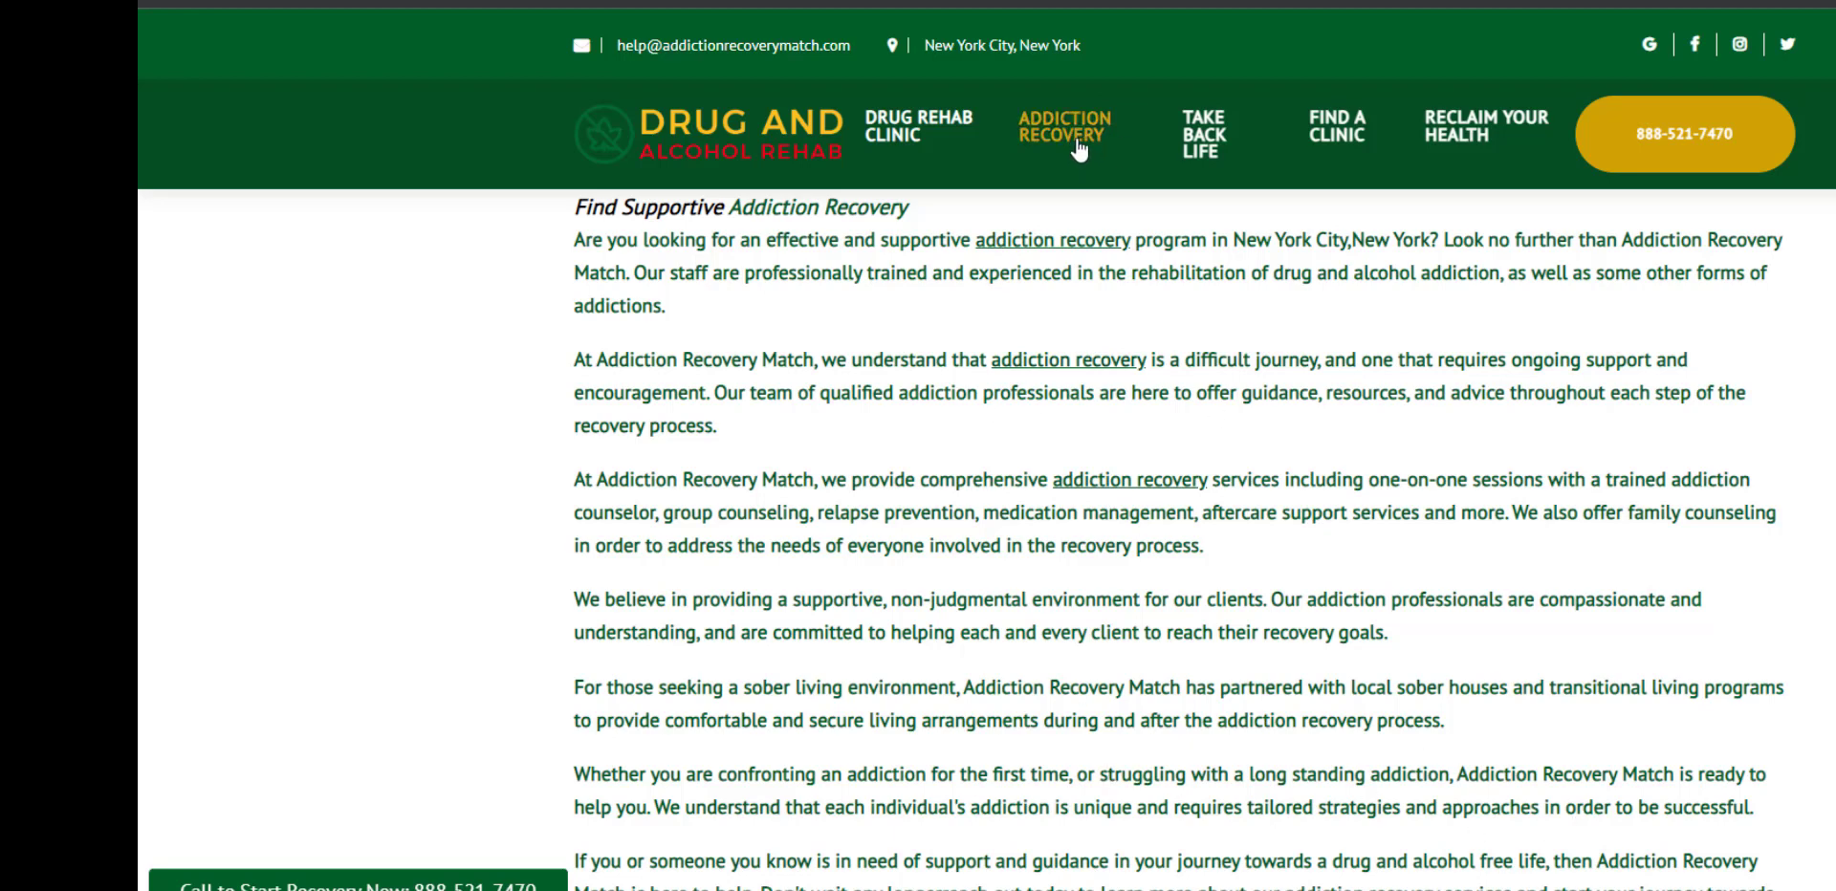
click(1107, 486)
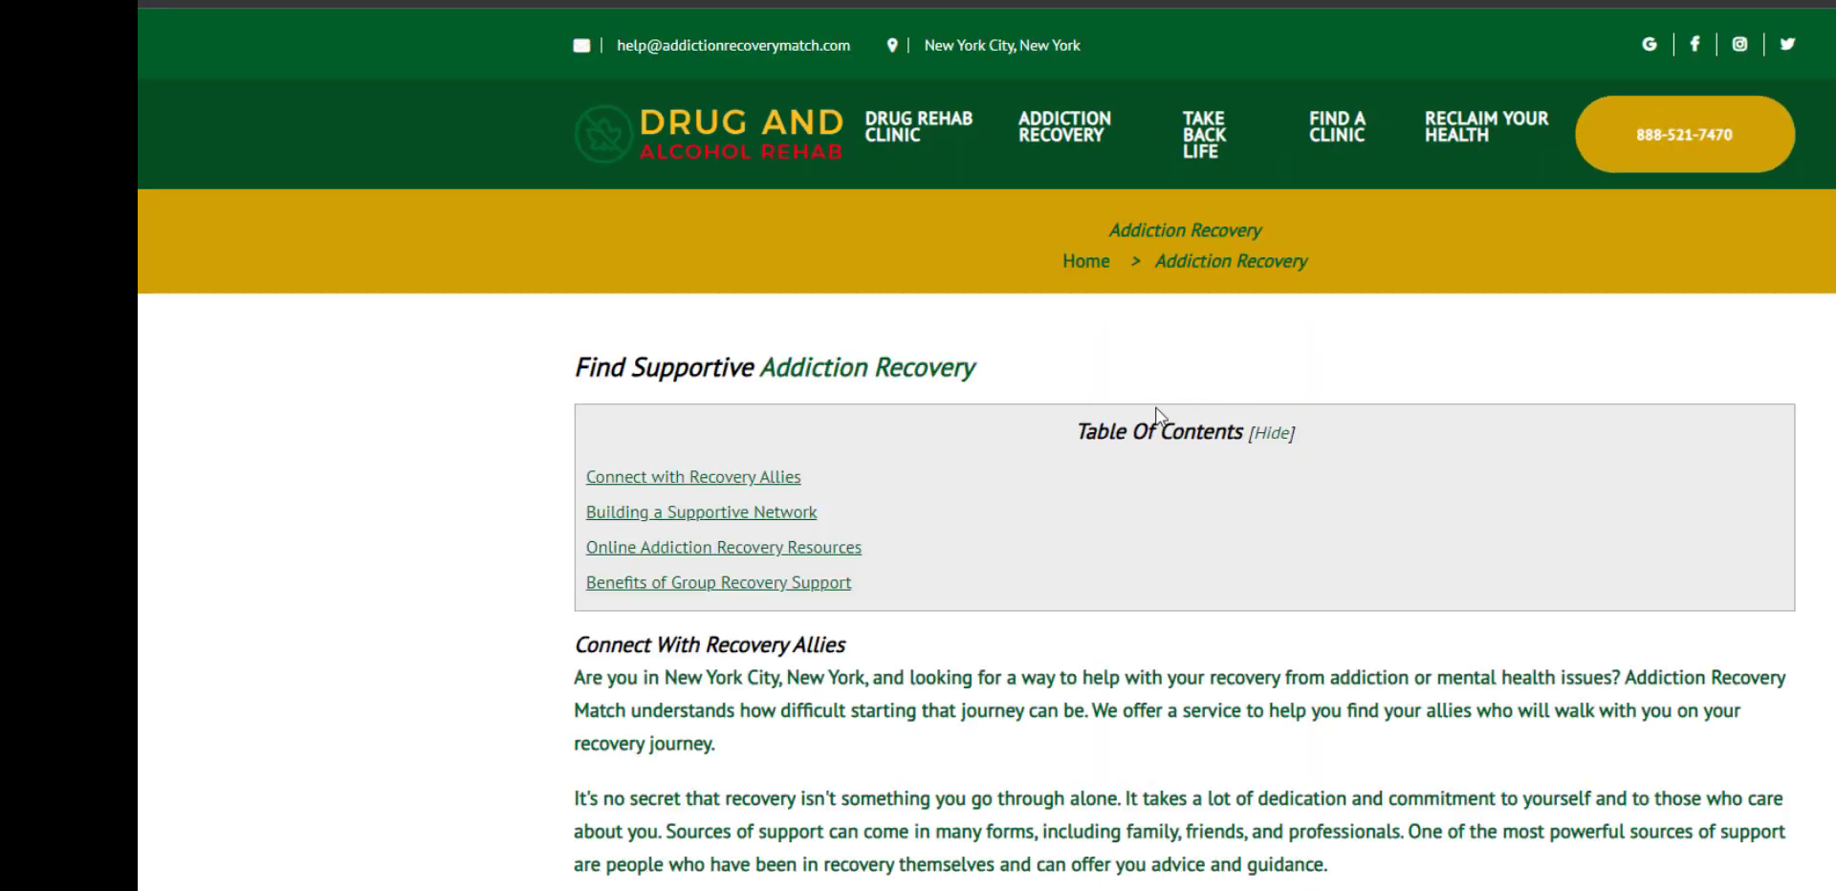
Step: Examine the Addiction Recovery page from its heading through the group support section for keyword links, and return to its beginning
drag(982, 371, 686, 371)
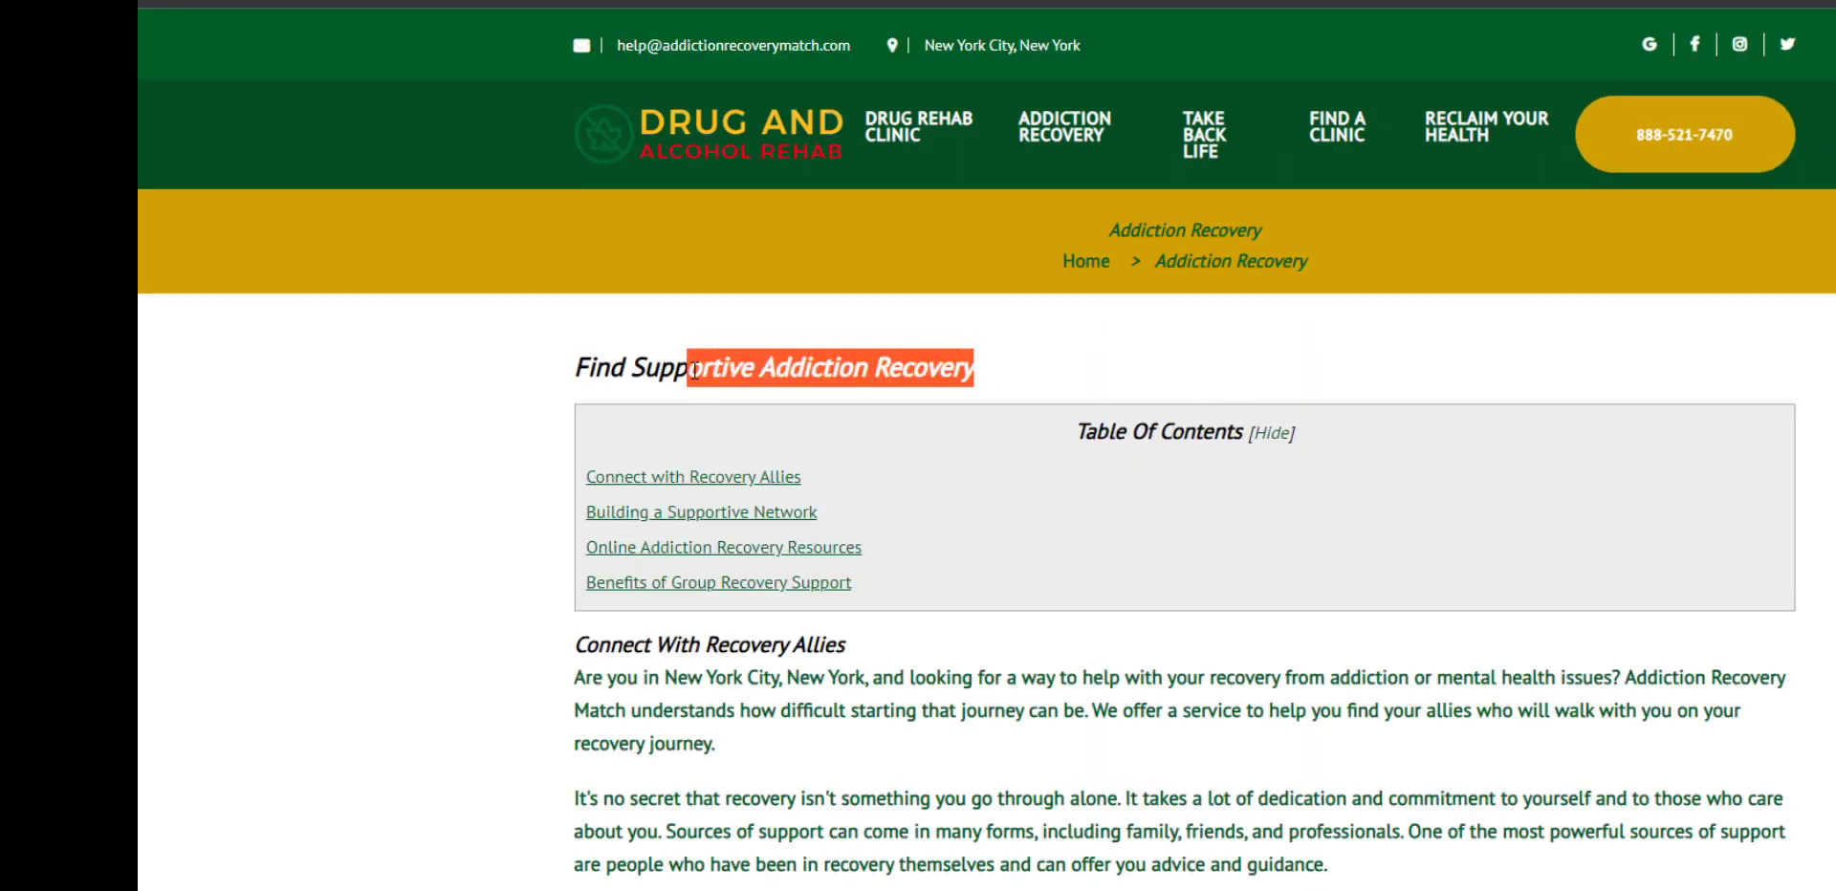
click(1243, 566)
scroll(1530, 536, down, 8)
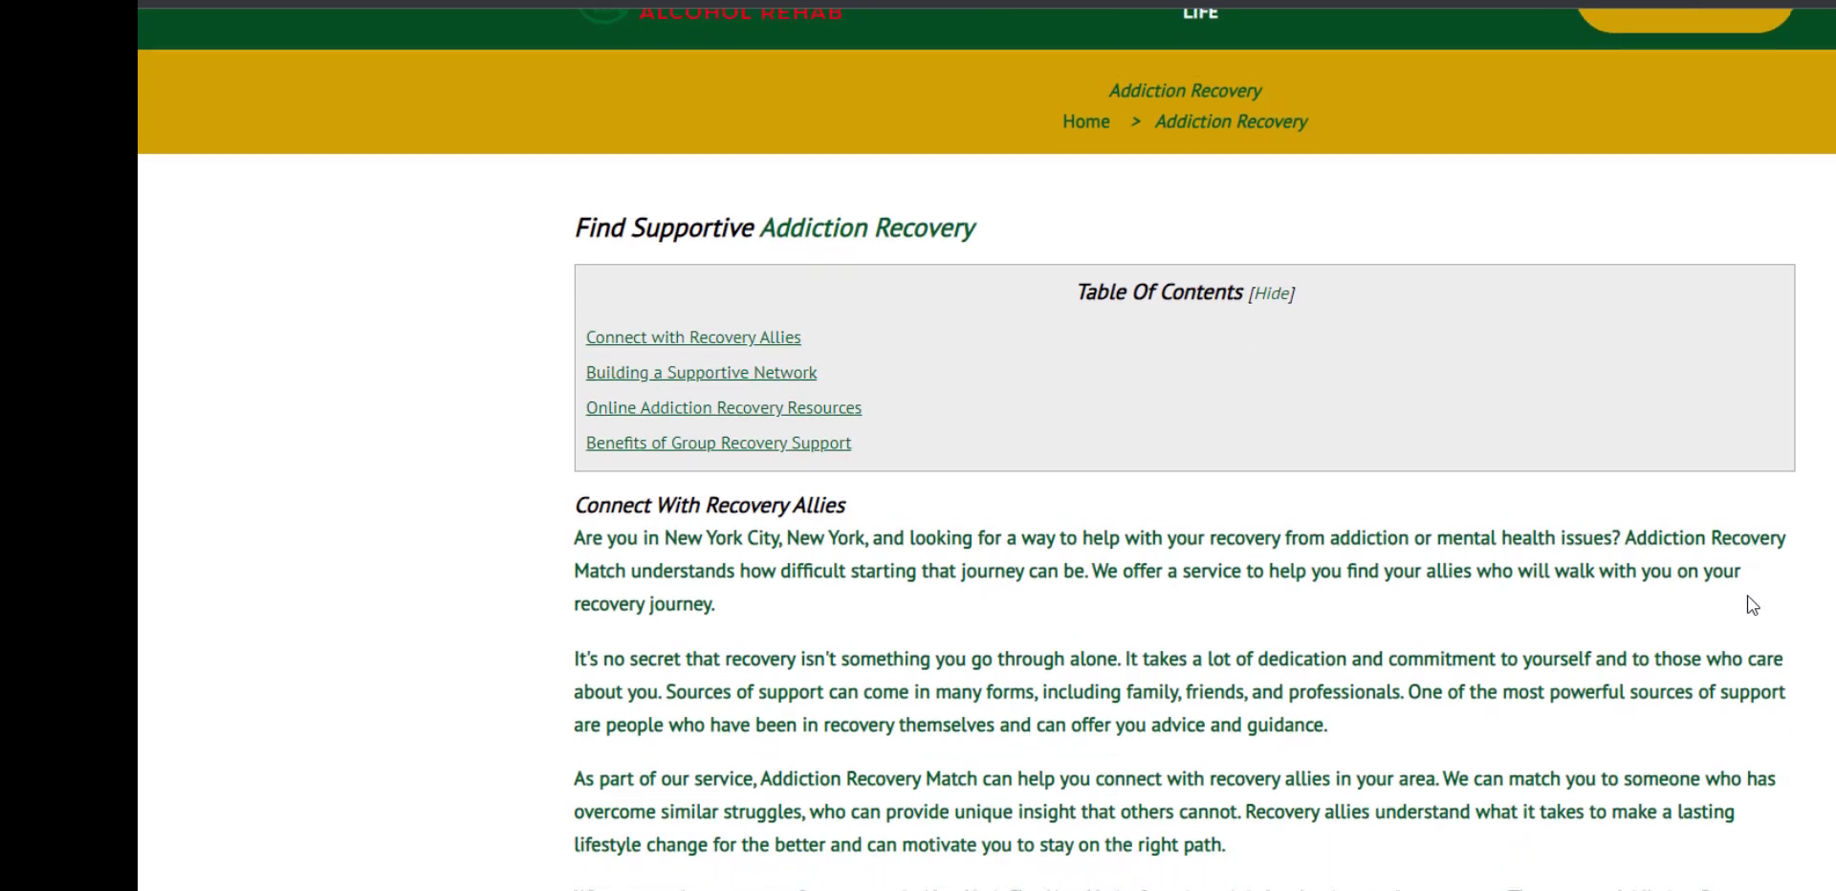
scroll(1530, 536, down, 7)
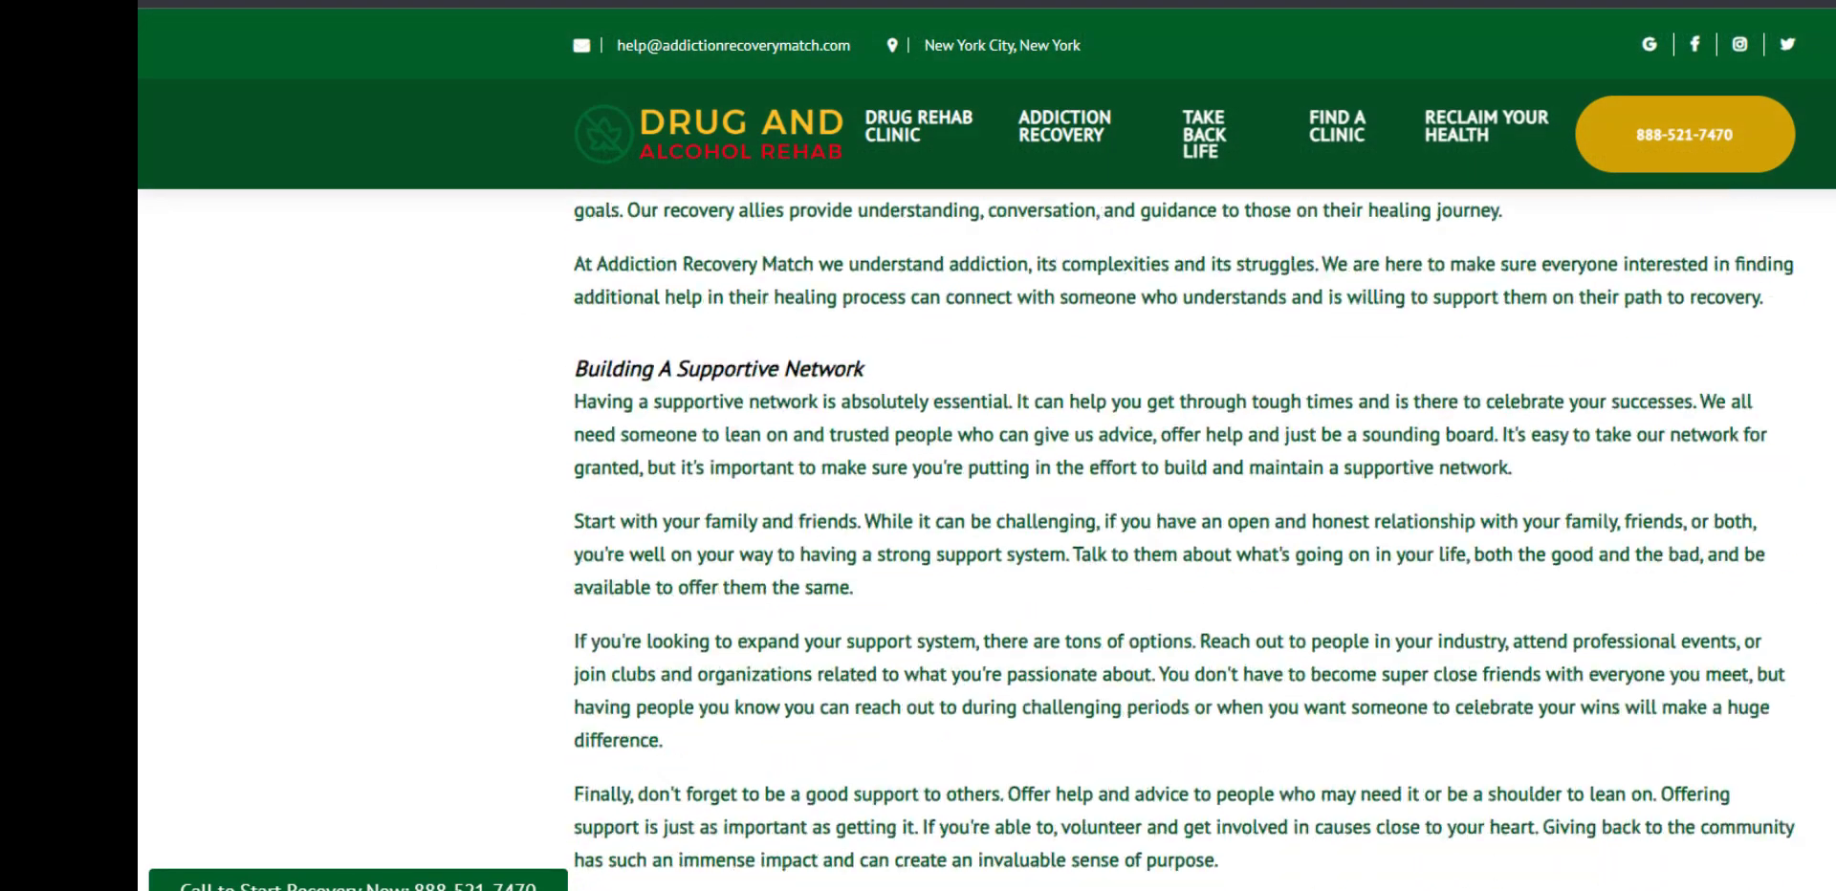
scroll(1356, 512, down, 8)
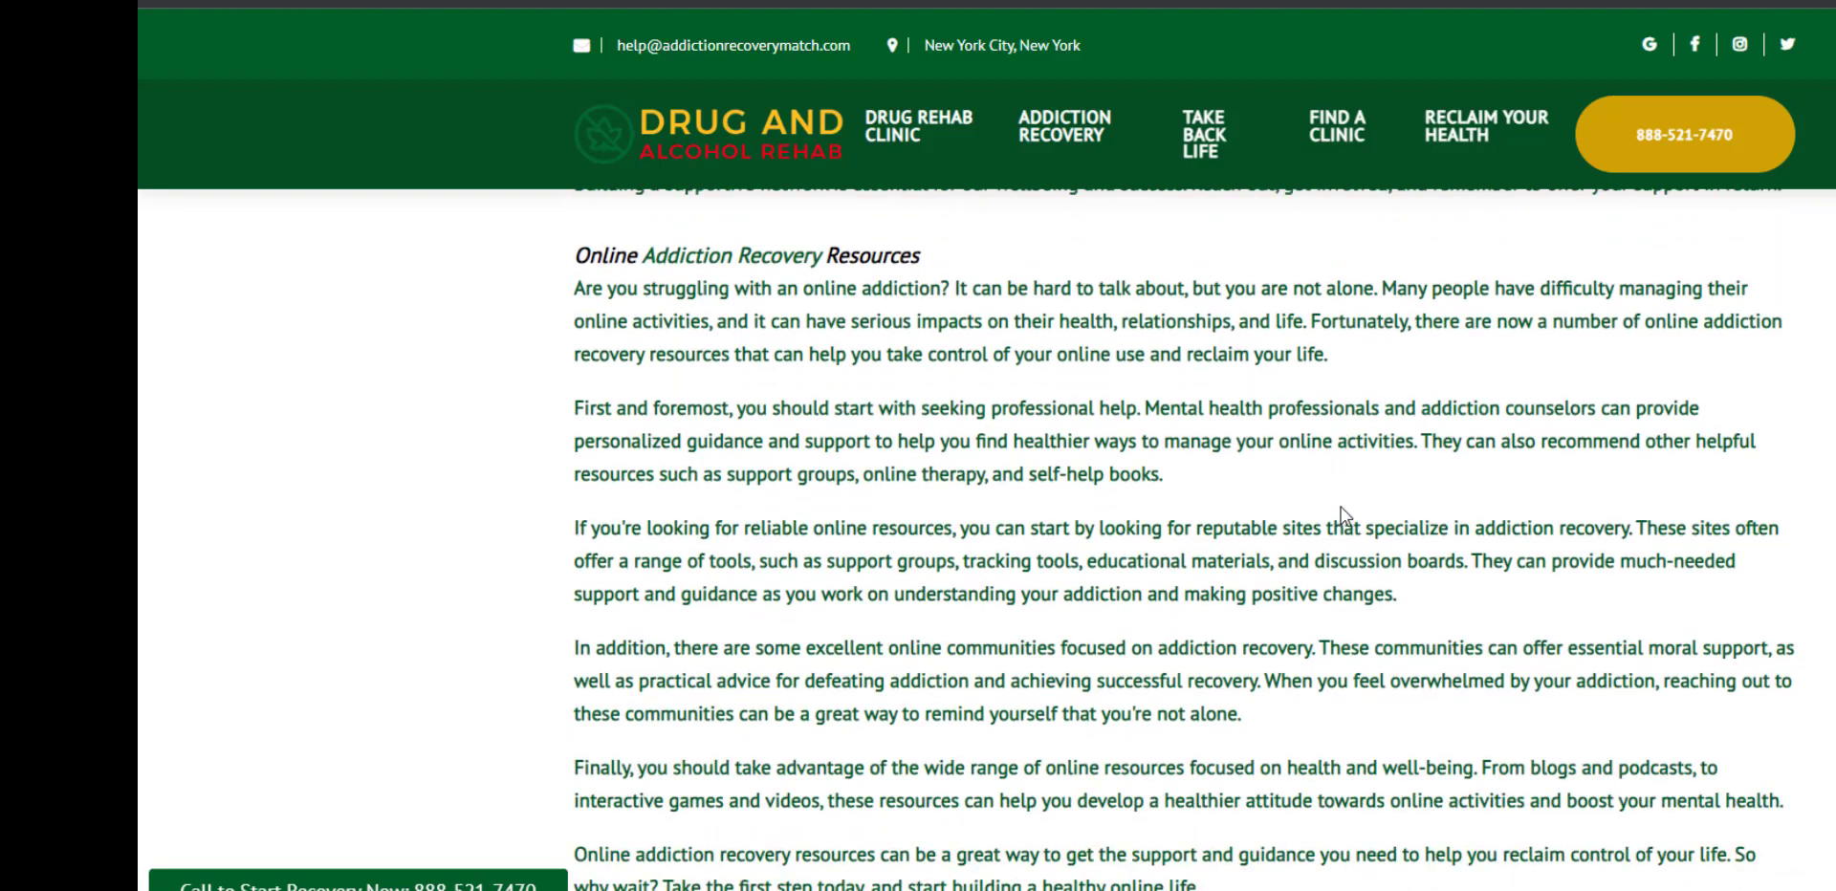
scroll(1346, 500, down, 6)
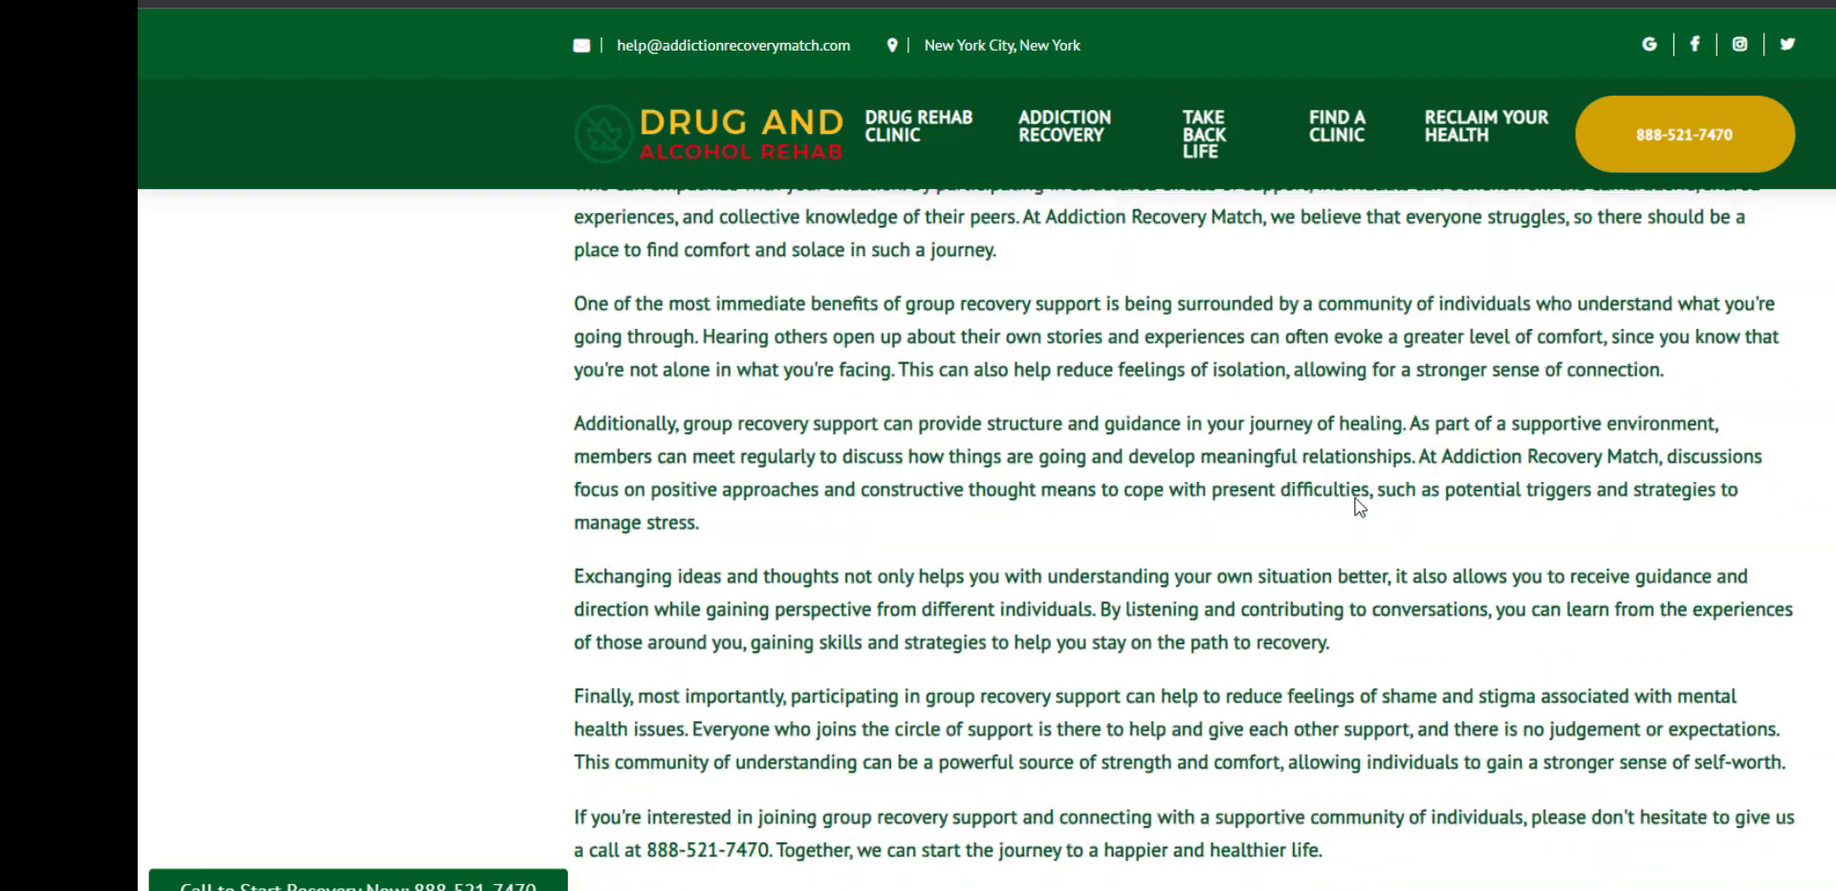
scroll(1314, 514, up, 14)
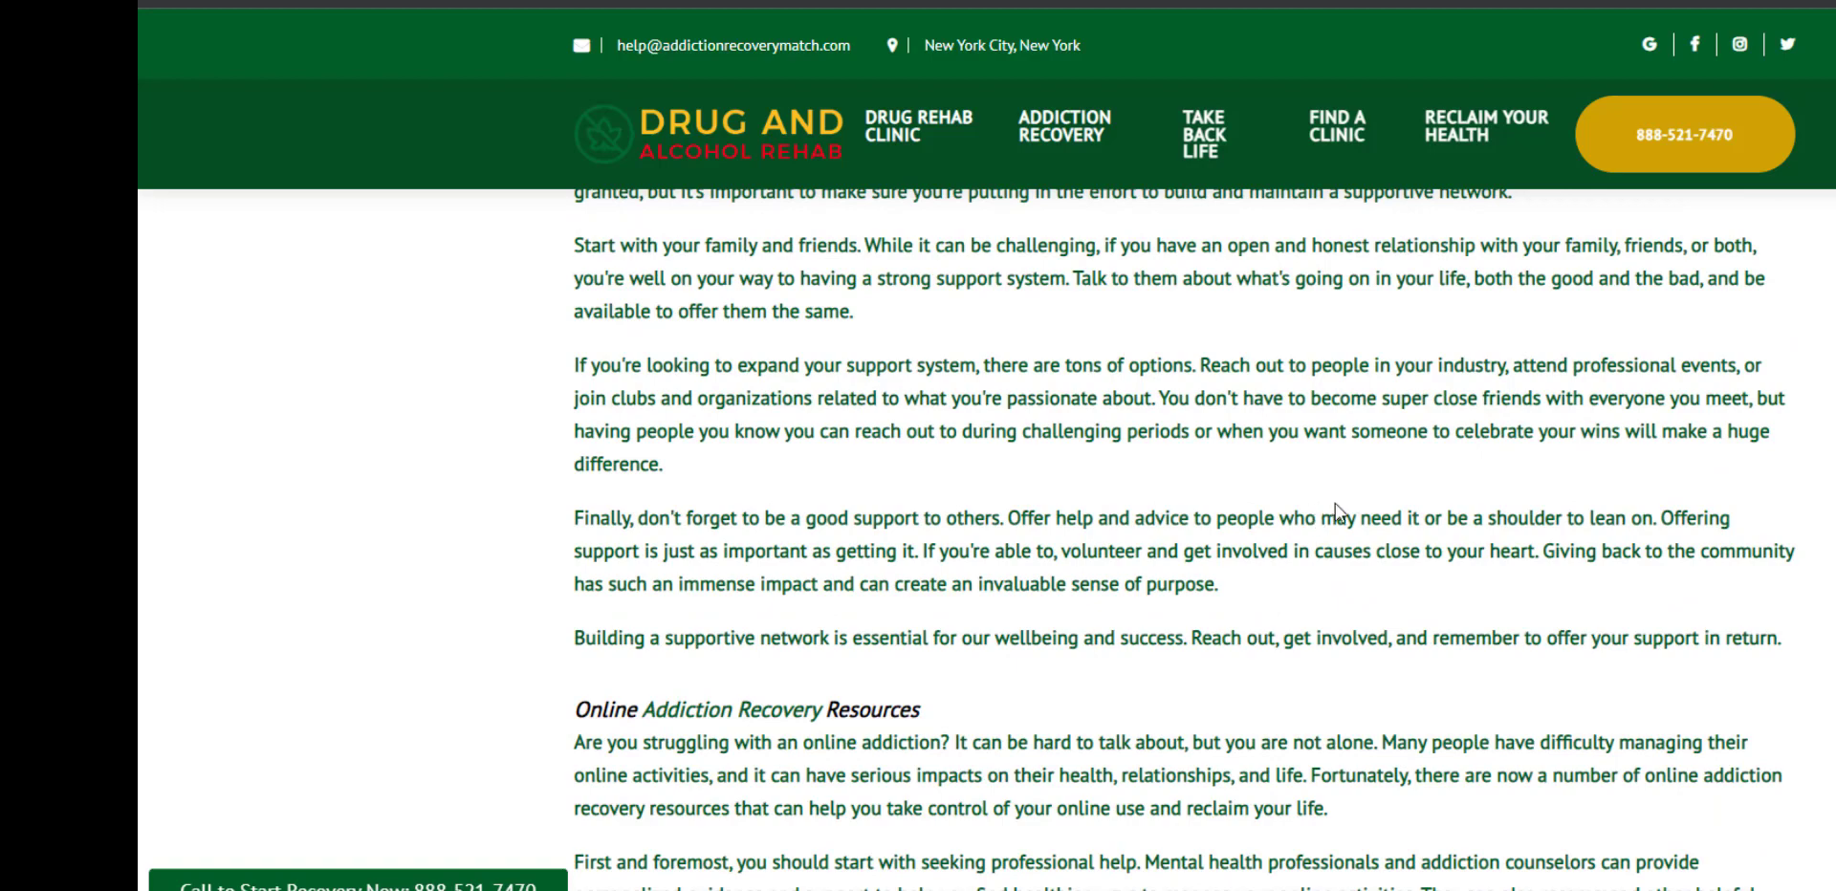
scroll(1335, 503, up, 3)
scroll(1363, 545, up, 5)
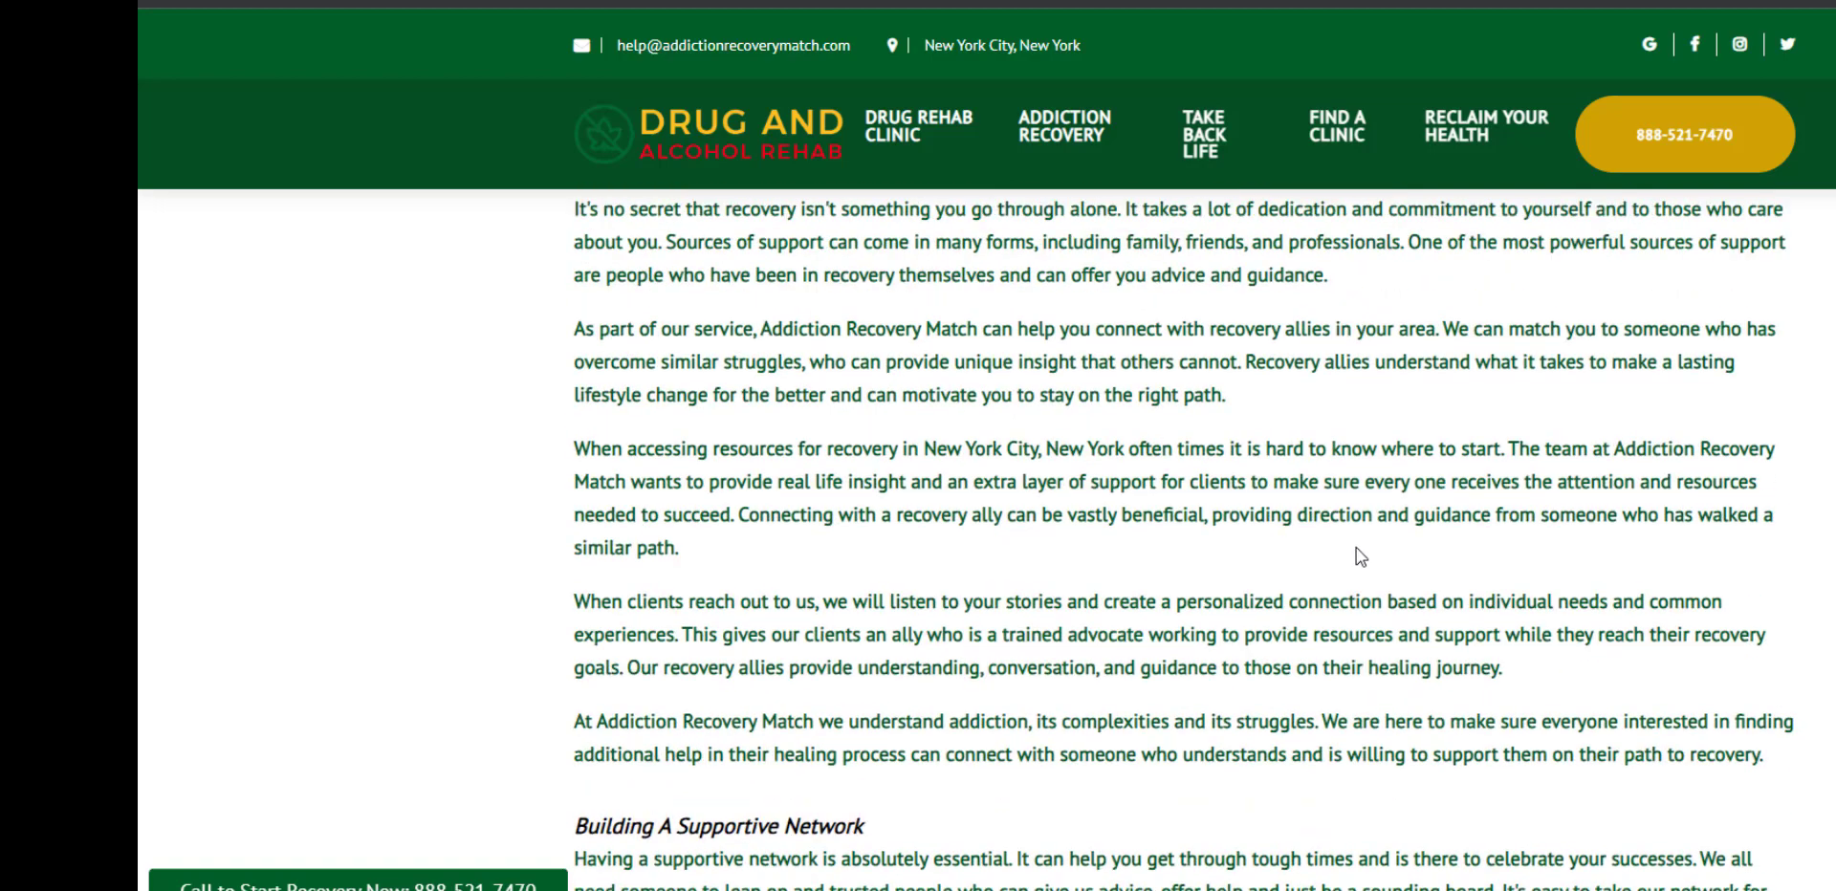
scroll(1313, 579, up, 5)
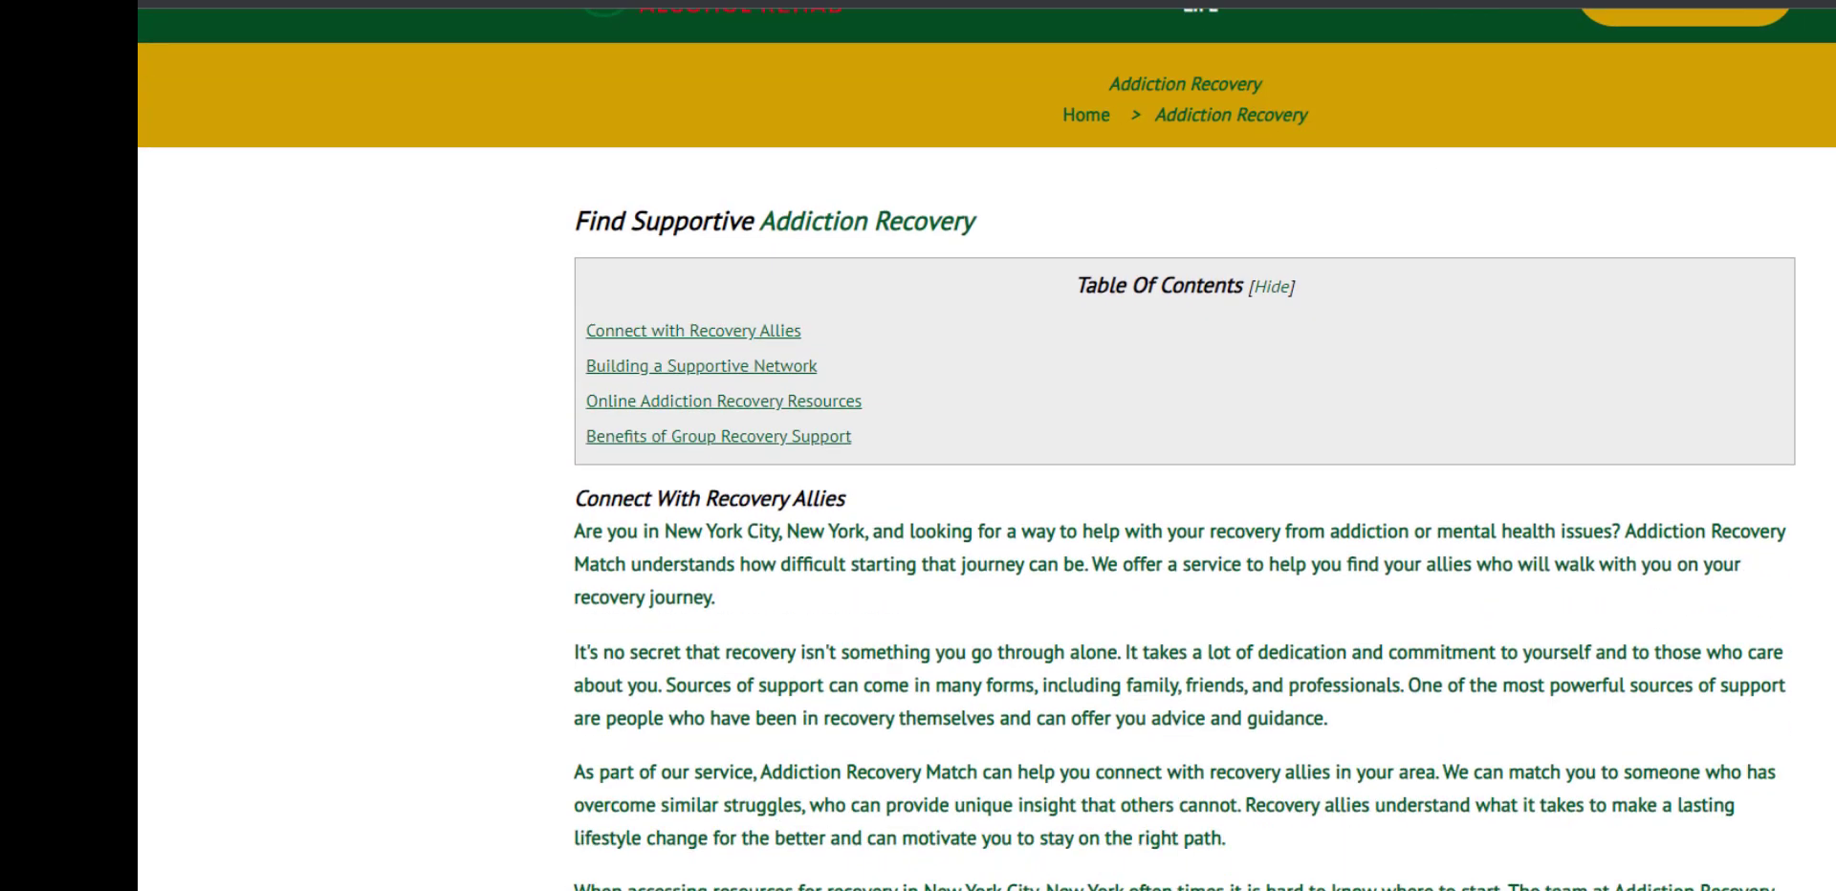
scroll(1224, 325, up, 2)
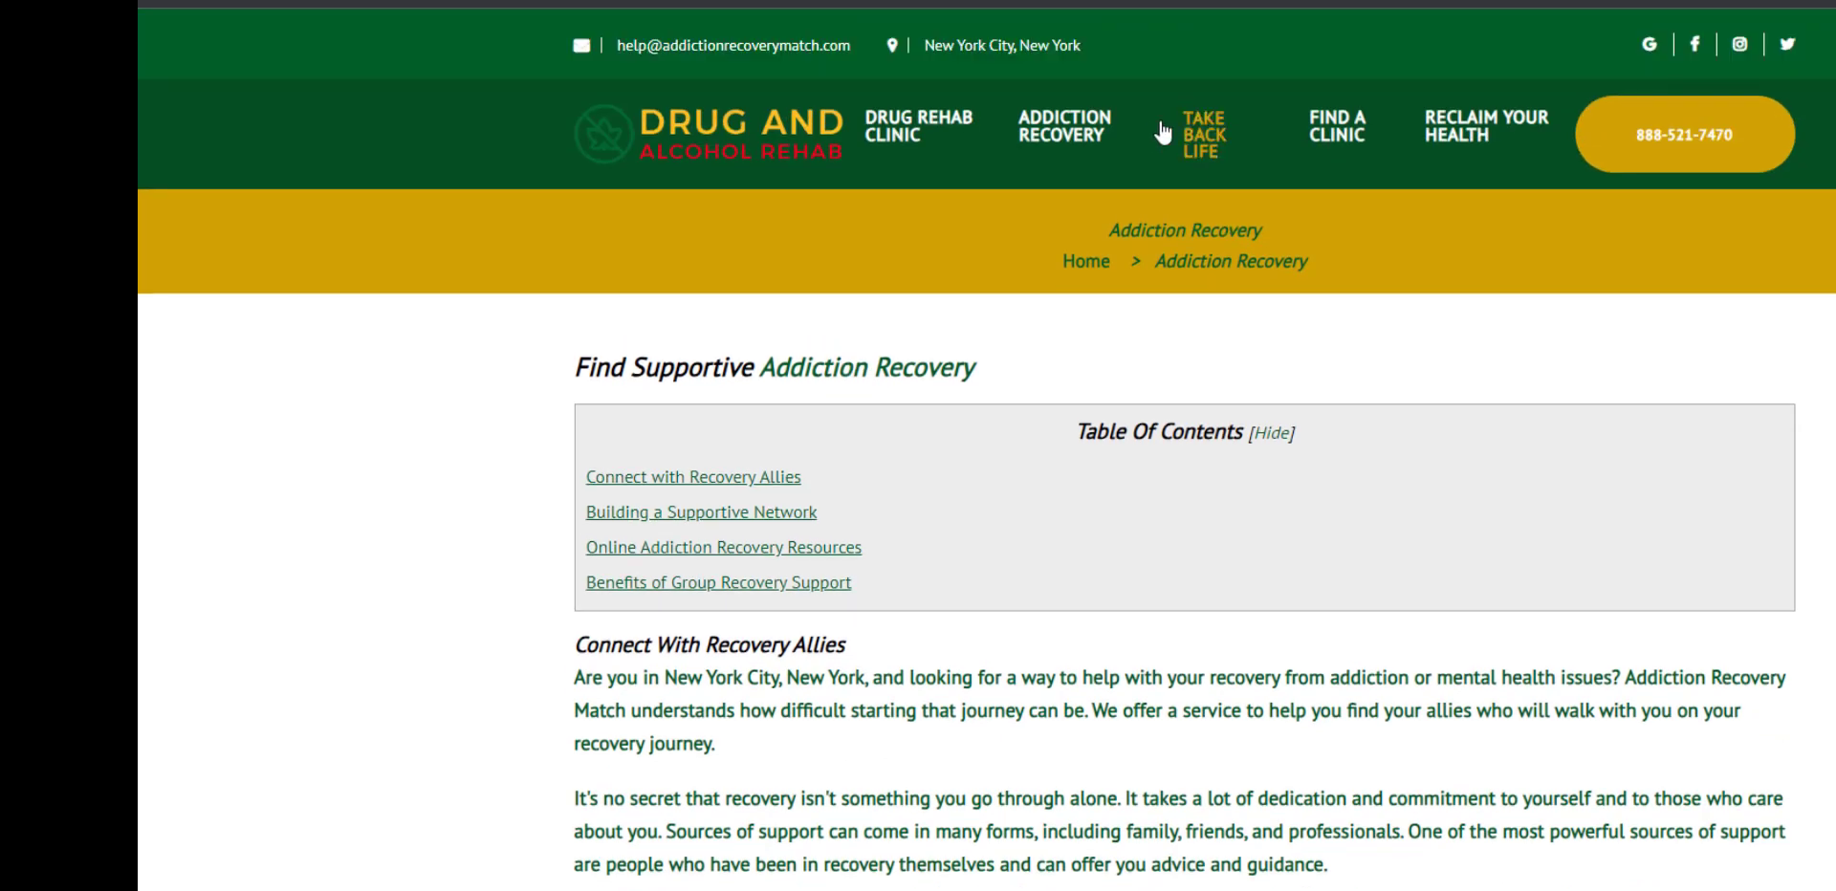
Step: Open the Find a Clinic page and examine its sections for "addiction recovery" keyword links
click(1349, 136)
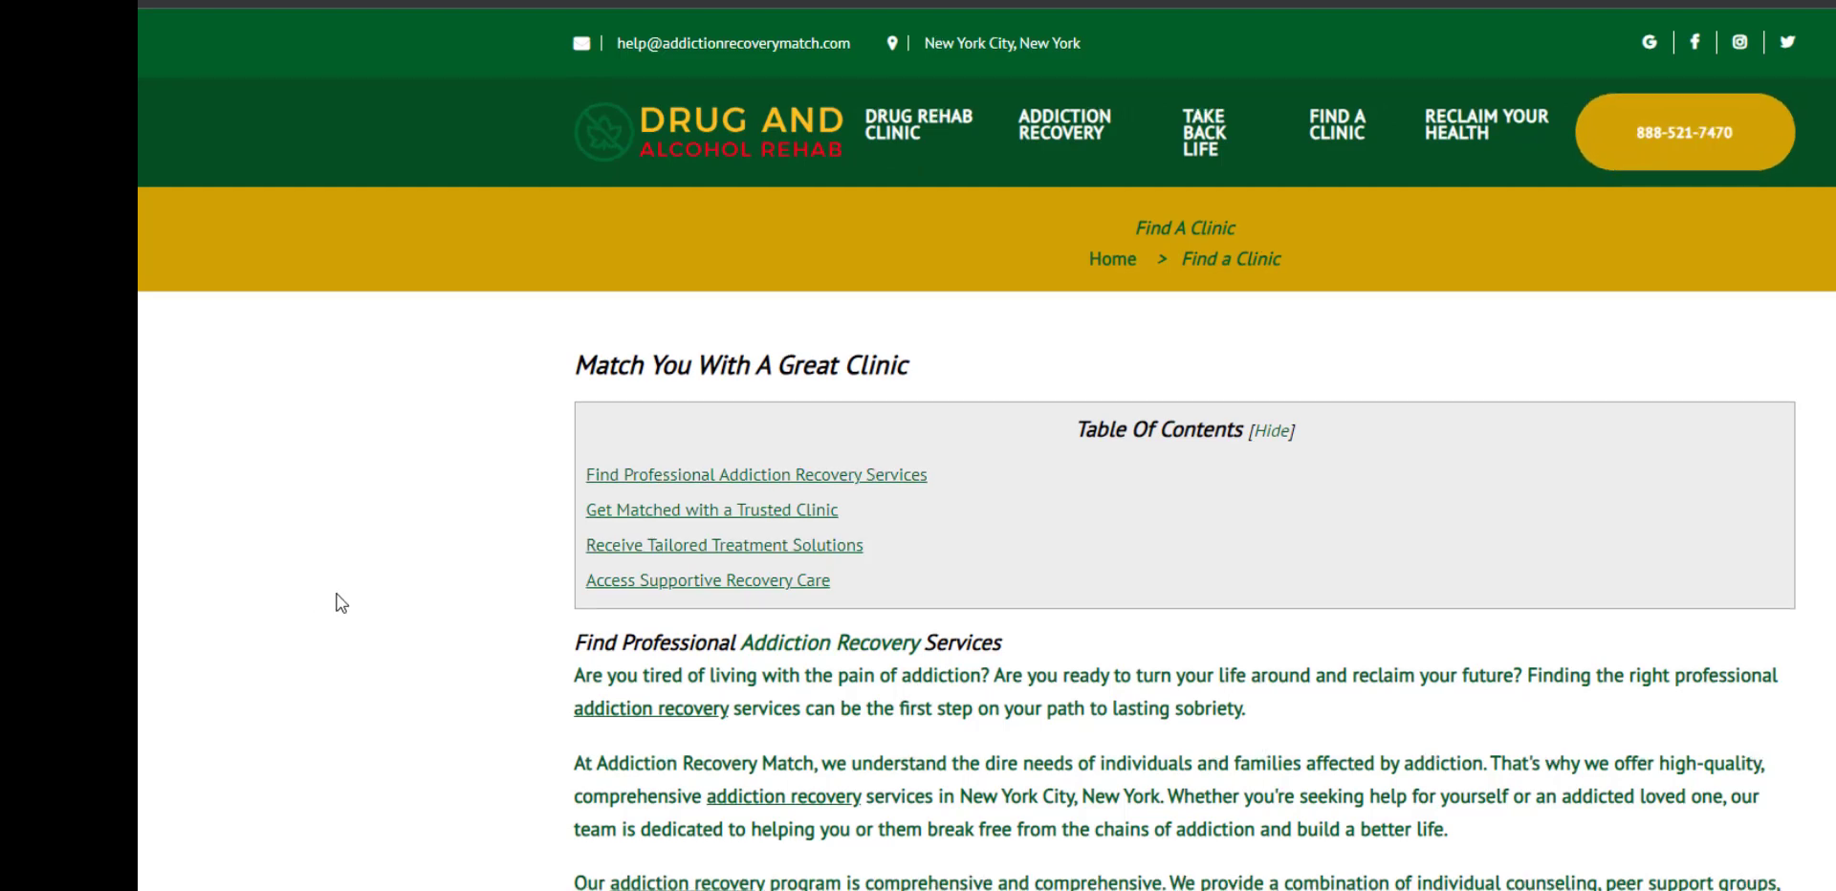
scroll(340, 603, down, 2)
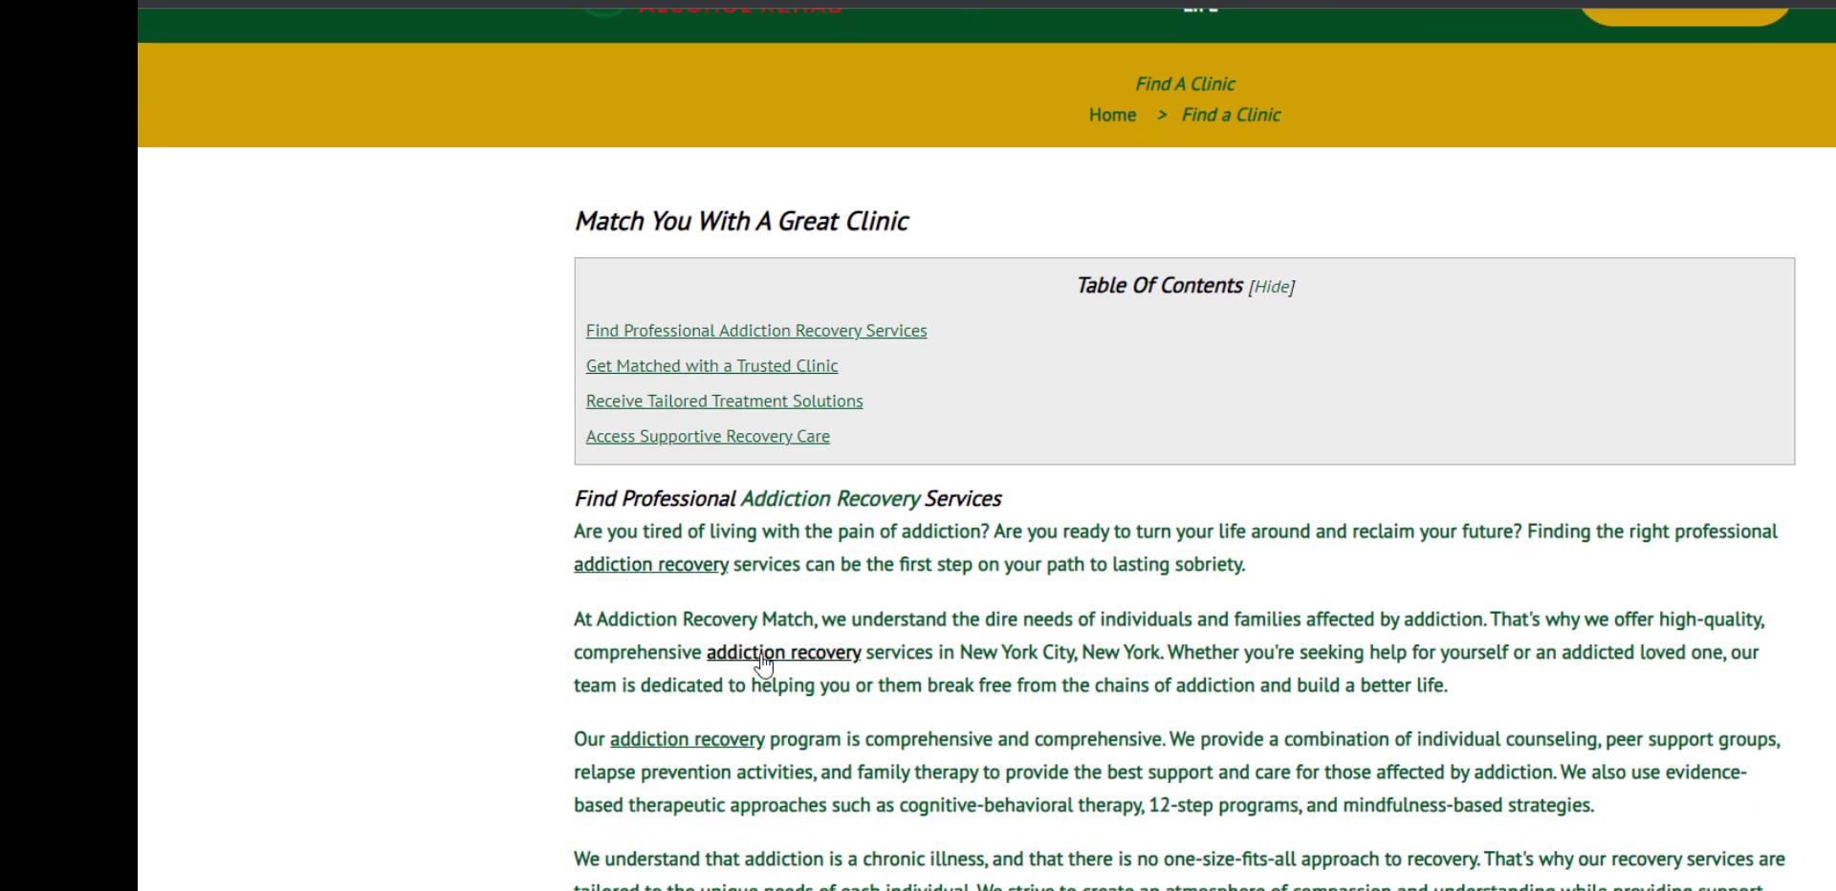
scroll(1112, 298, up, 2)
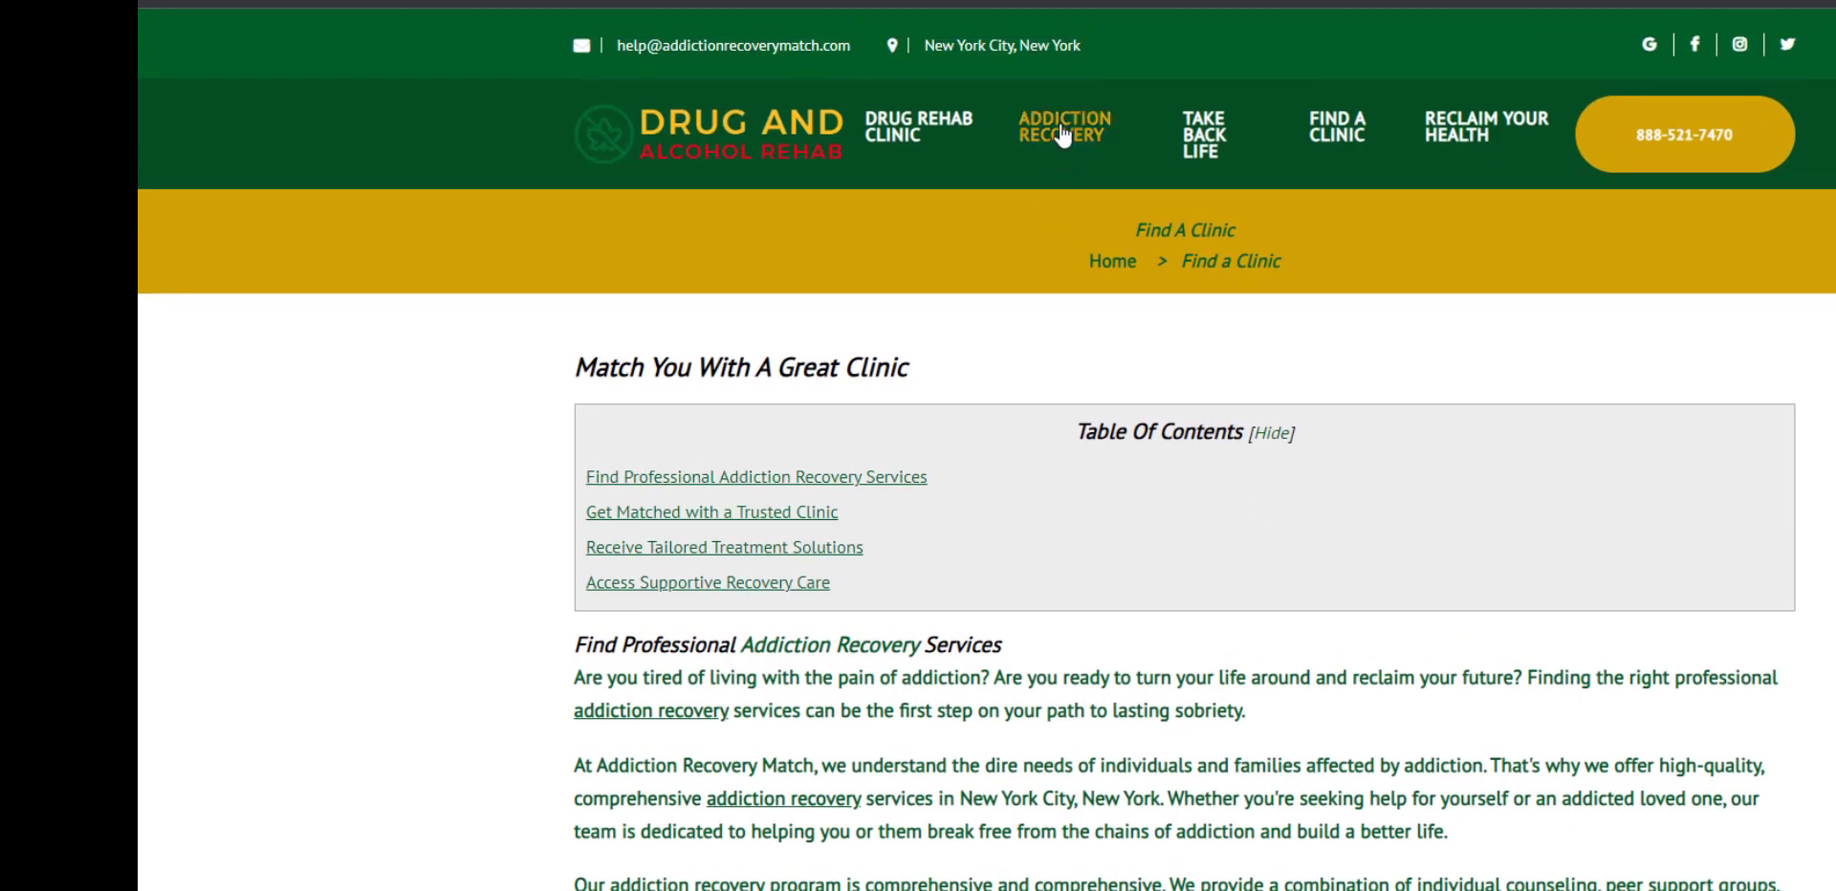
scroll(1597, 594, down, 6)
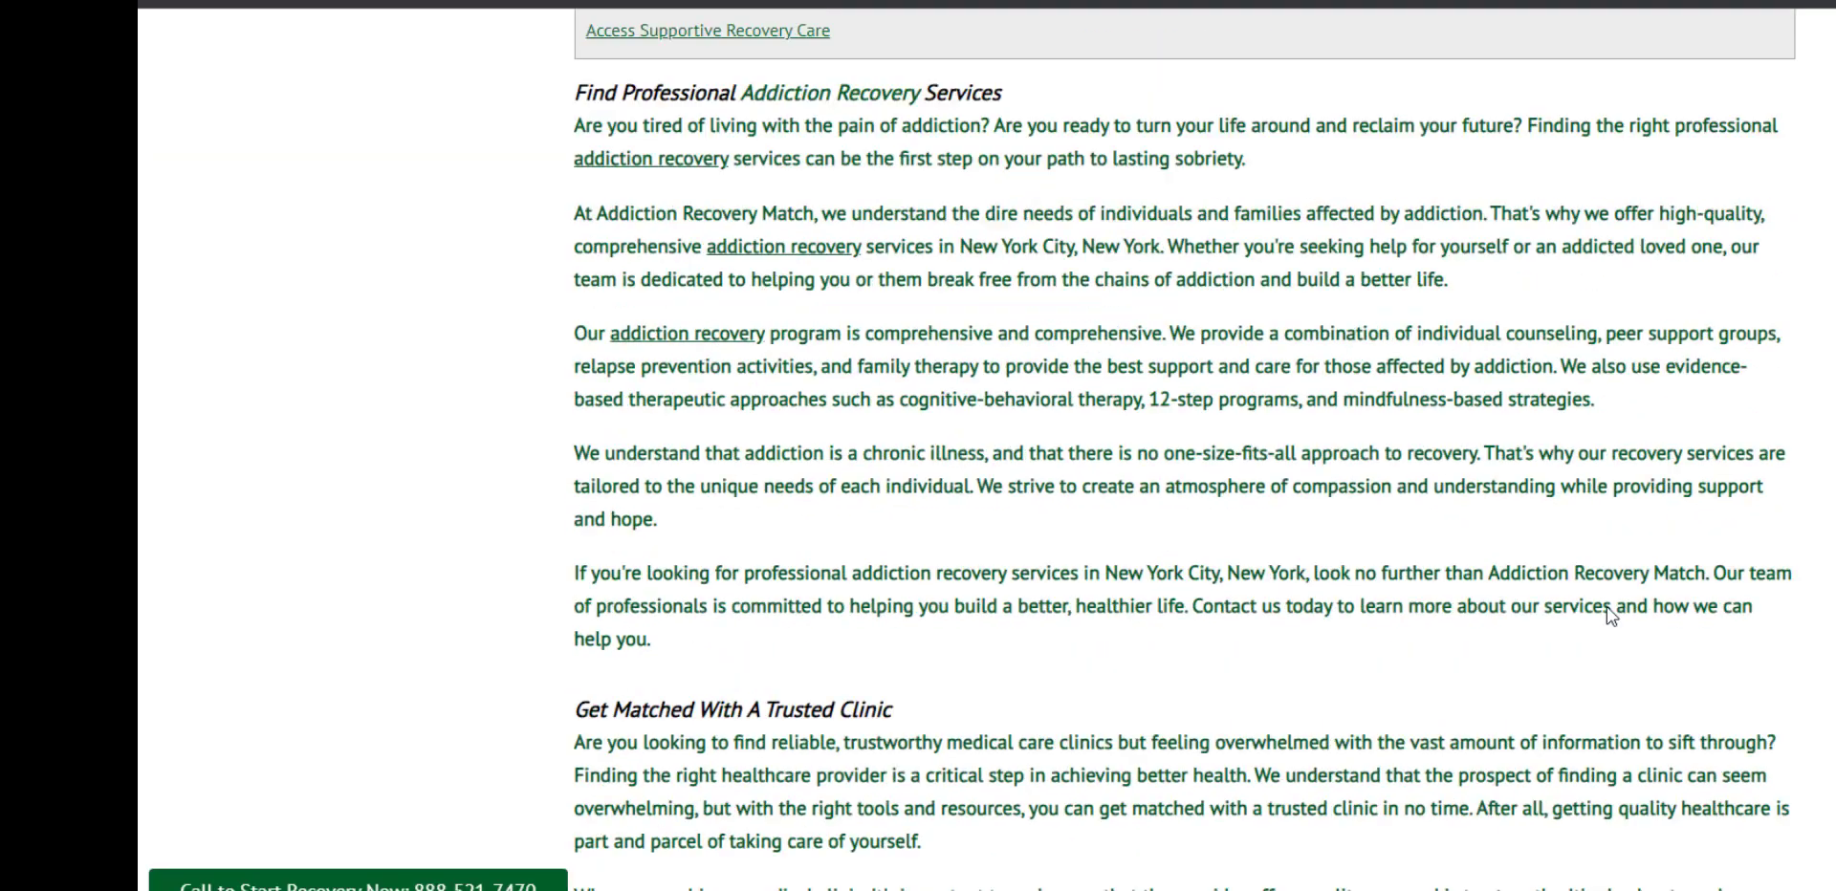
scroll(1550, 588, down, 3)
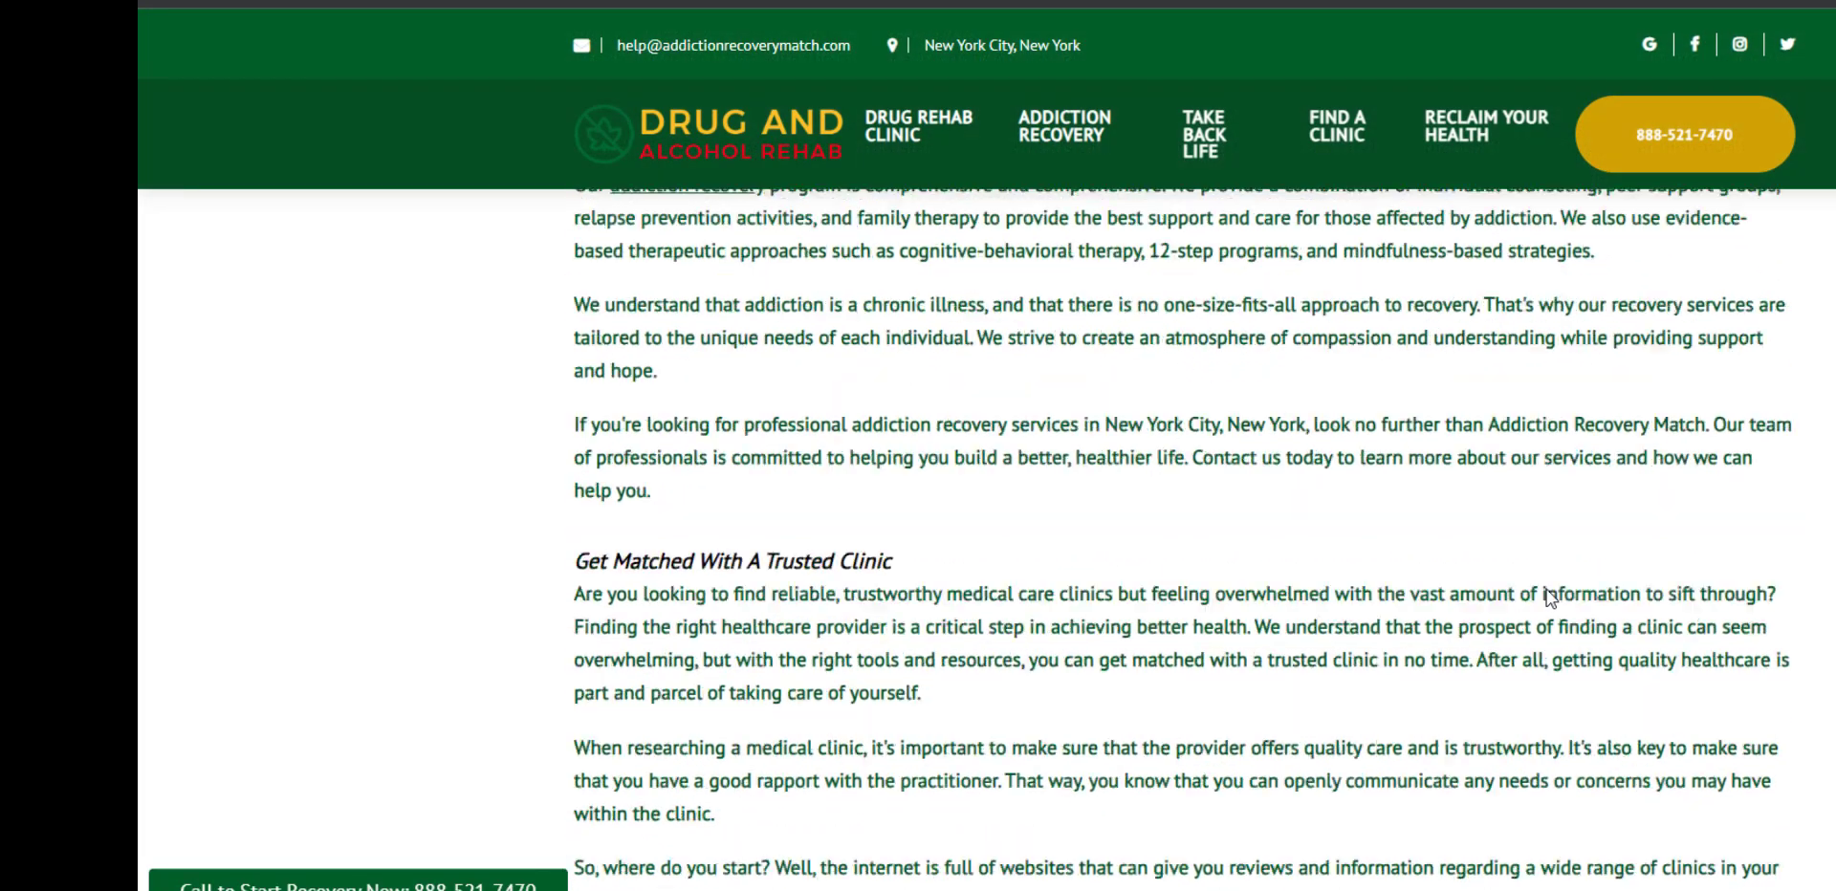
scroll(1459, 668, down, 6)
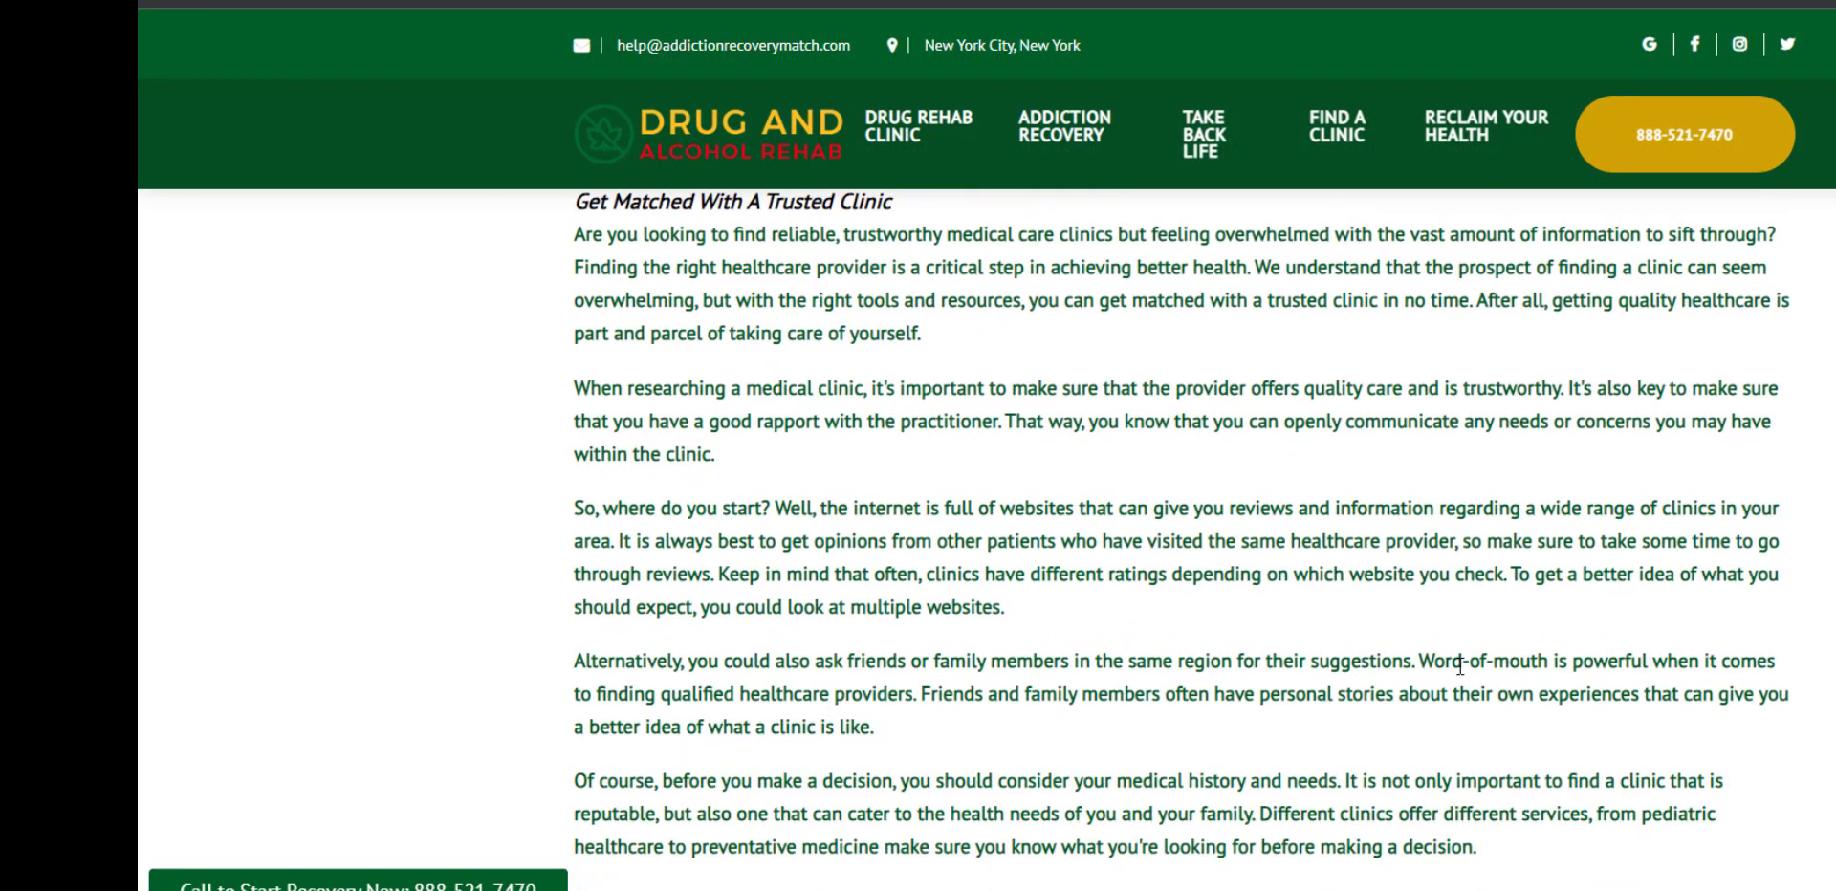
scroll(1460, 668, down, 5)
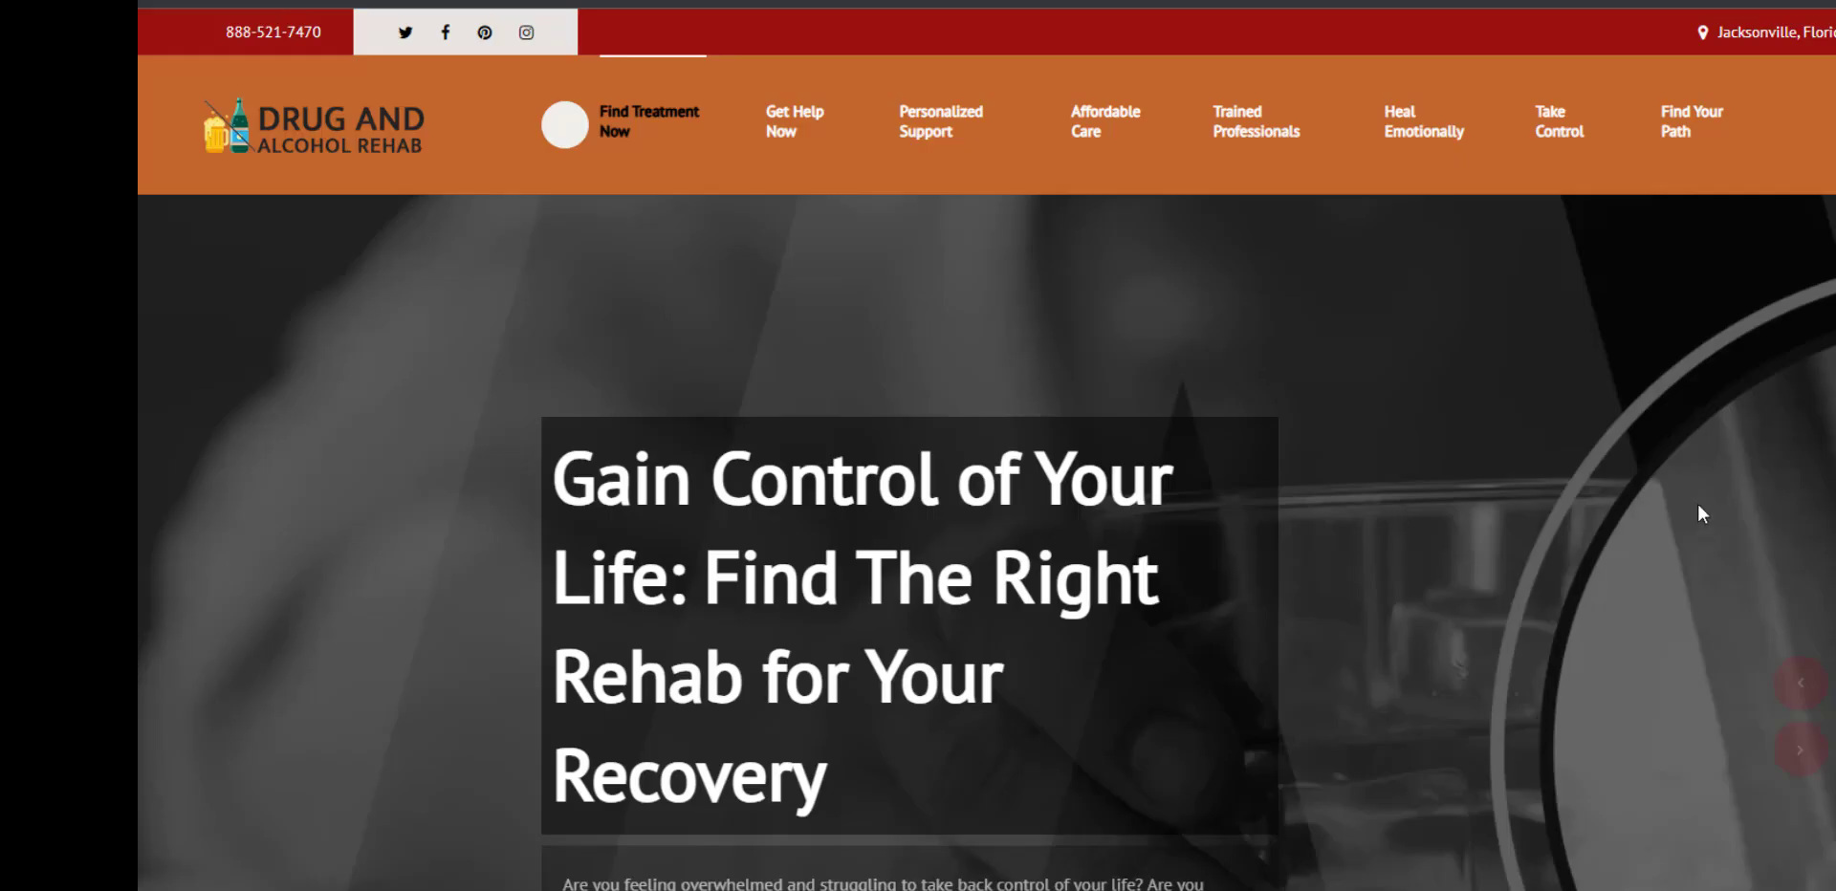
Step: Examine the Find Treatment Now page of the Drug Treatment Match site for keyword links, from its banner through the Affordable Care section
scroll(1513, 541, down, 5)
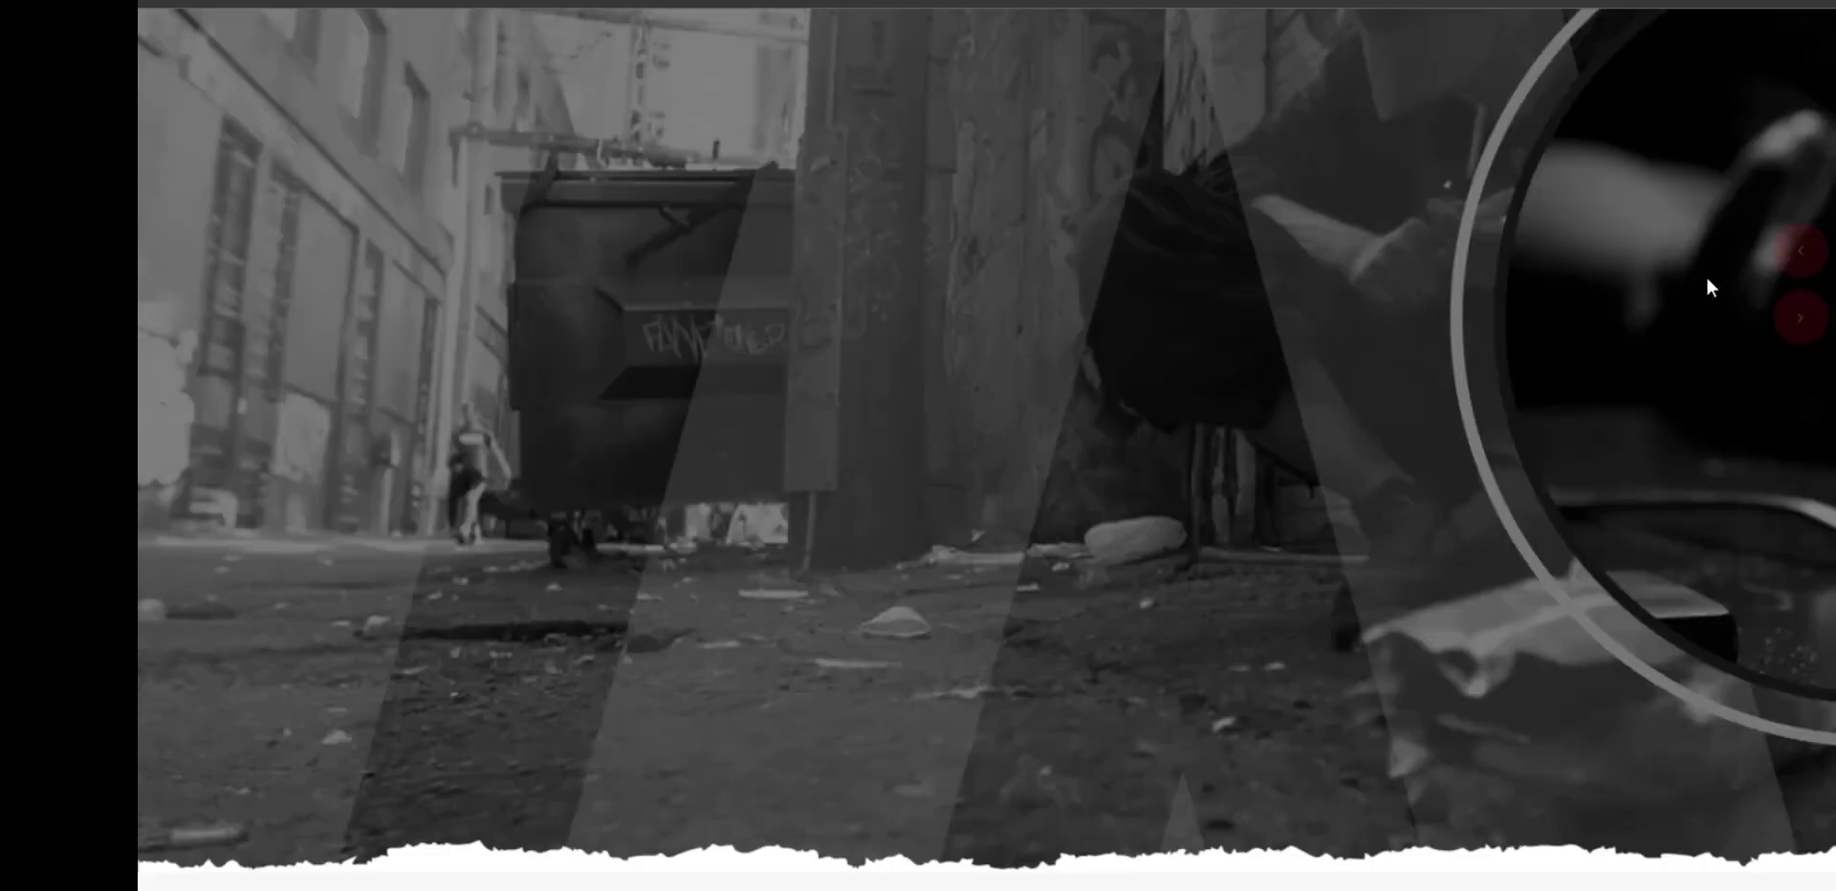
scroll(1789, 434, down, 5)
scroll(1789, 433, down, 10)
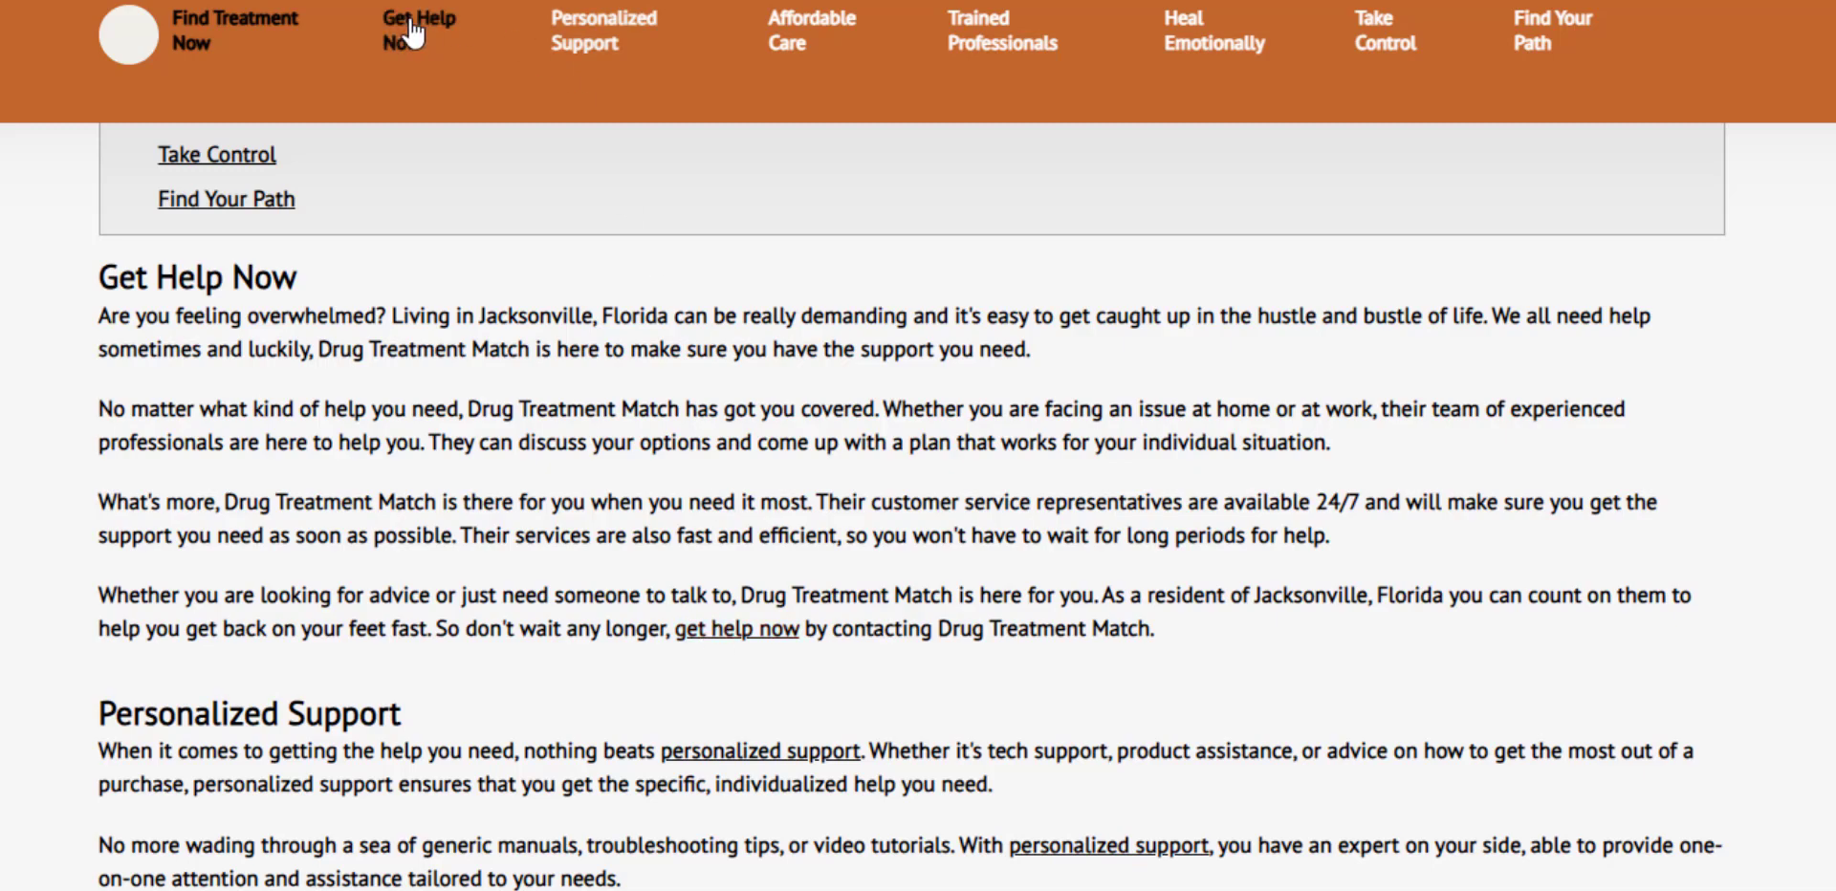
scroll(1574, 620, down, 5)
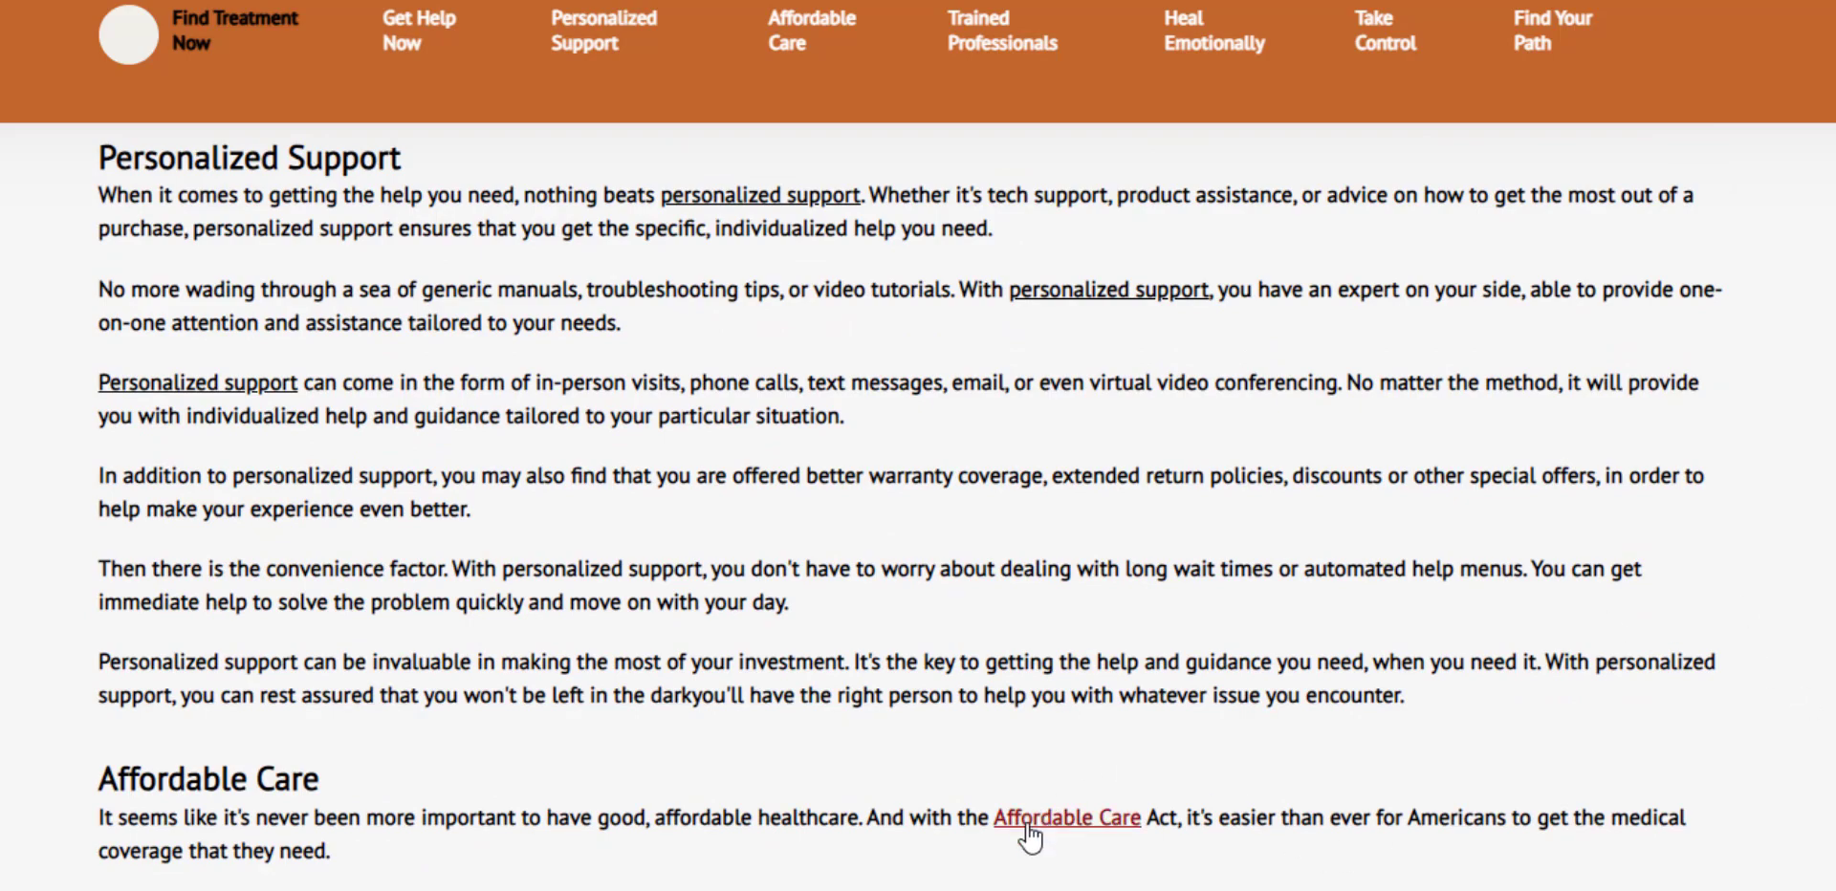
scroll(1449, 550, down, 1)
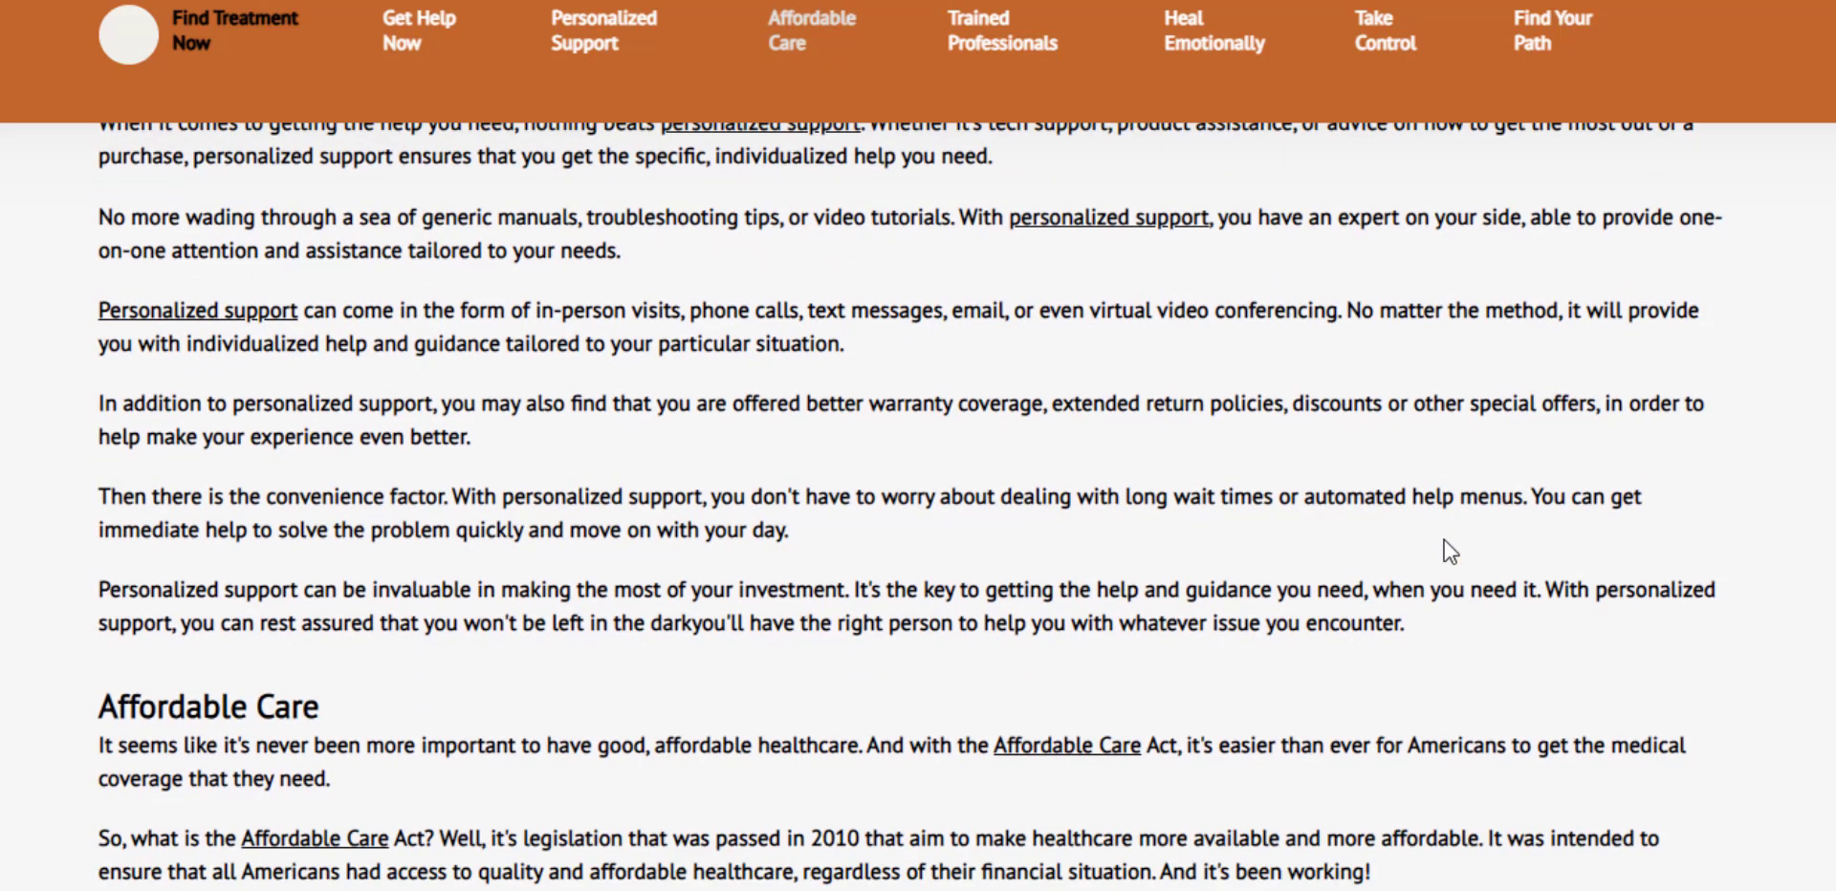
scroll(1449, 550, down, 3)
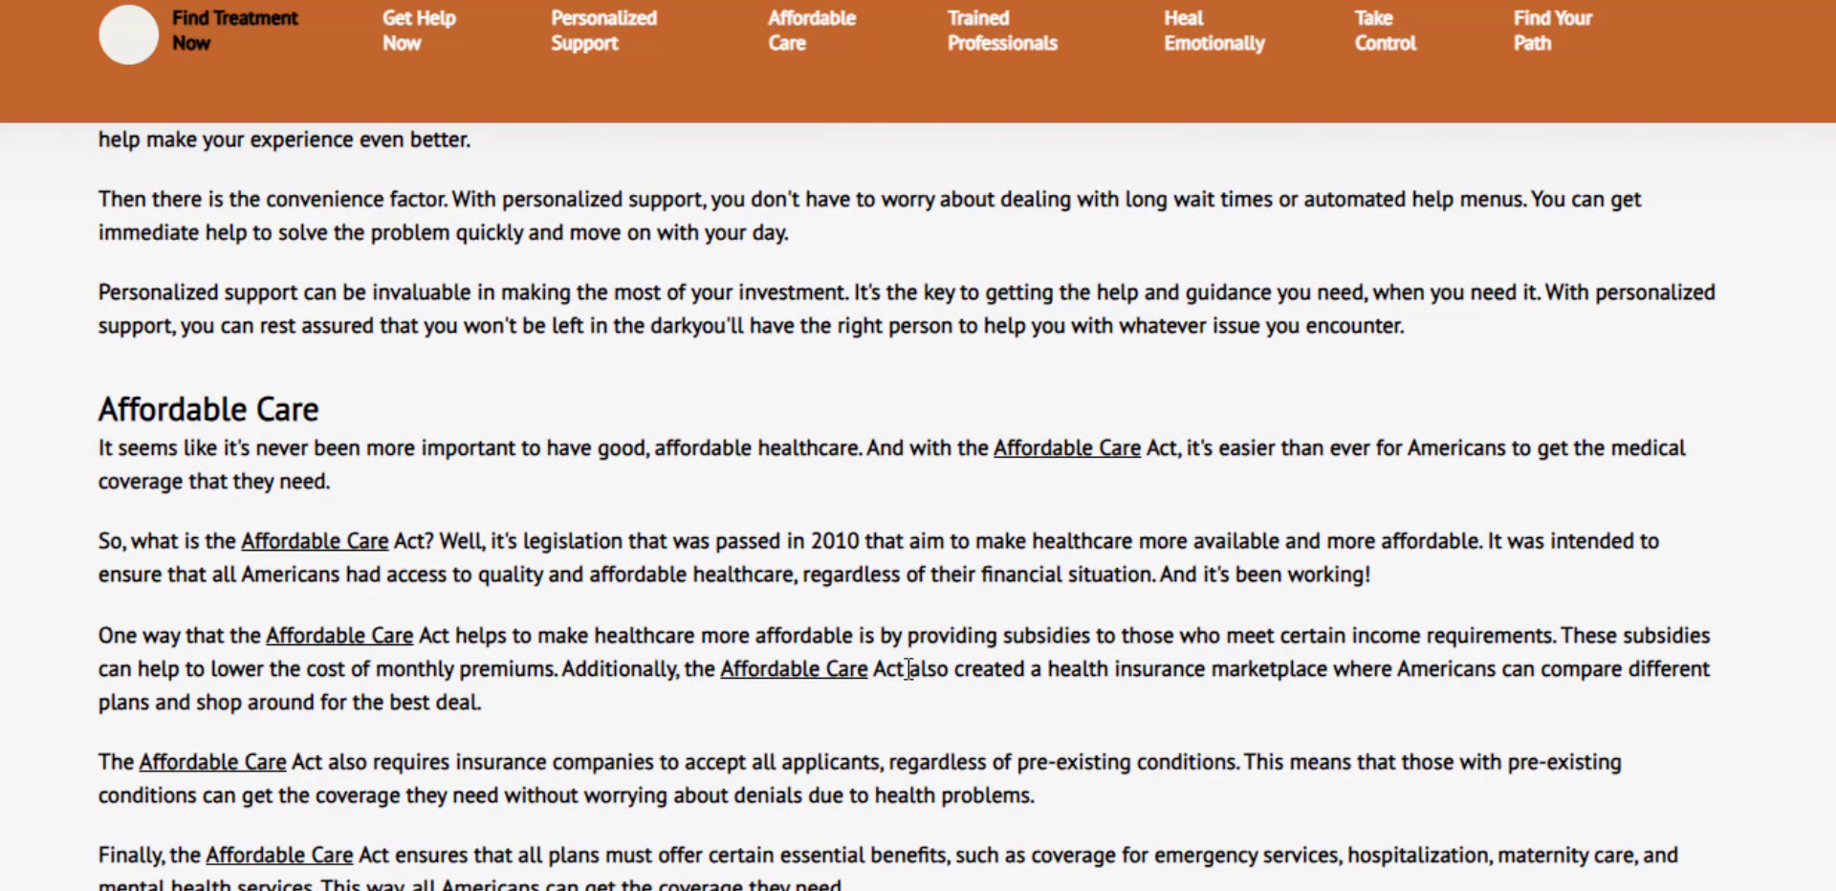
drag(908, 670, 738, 678)
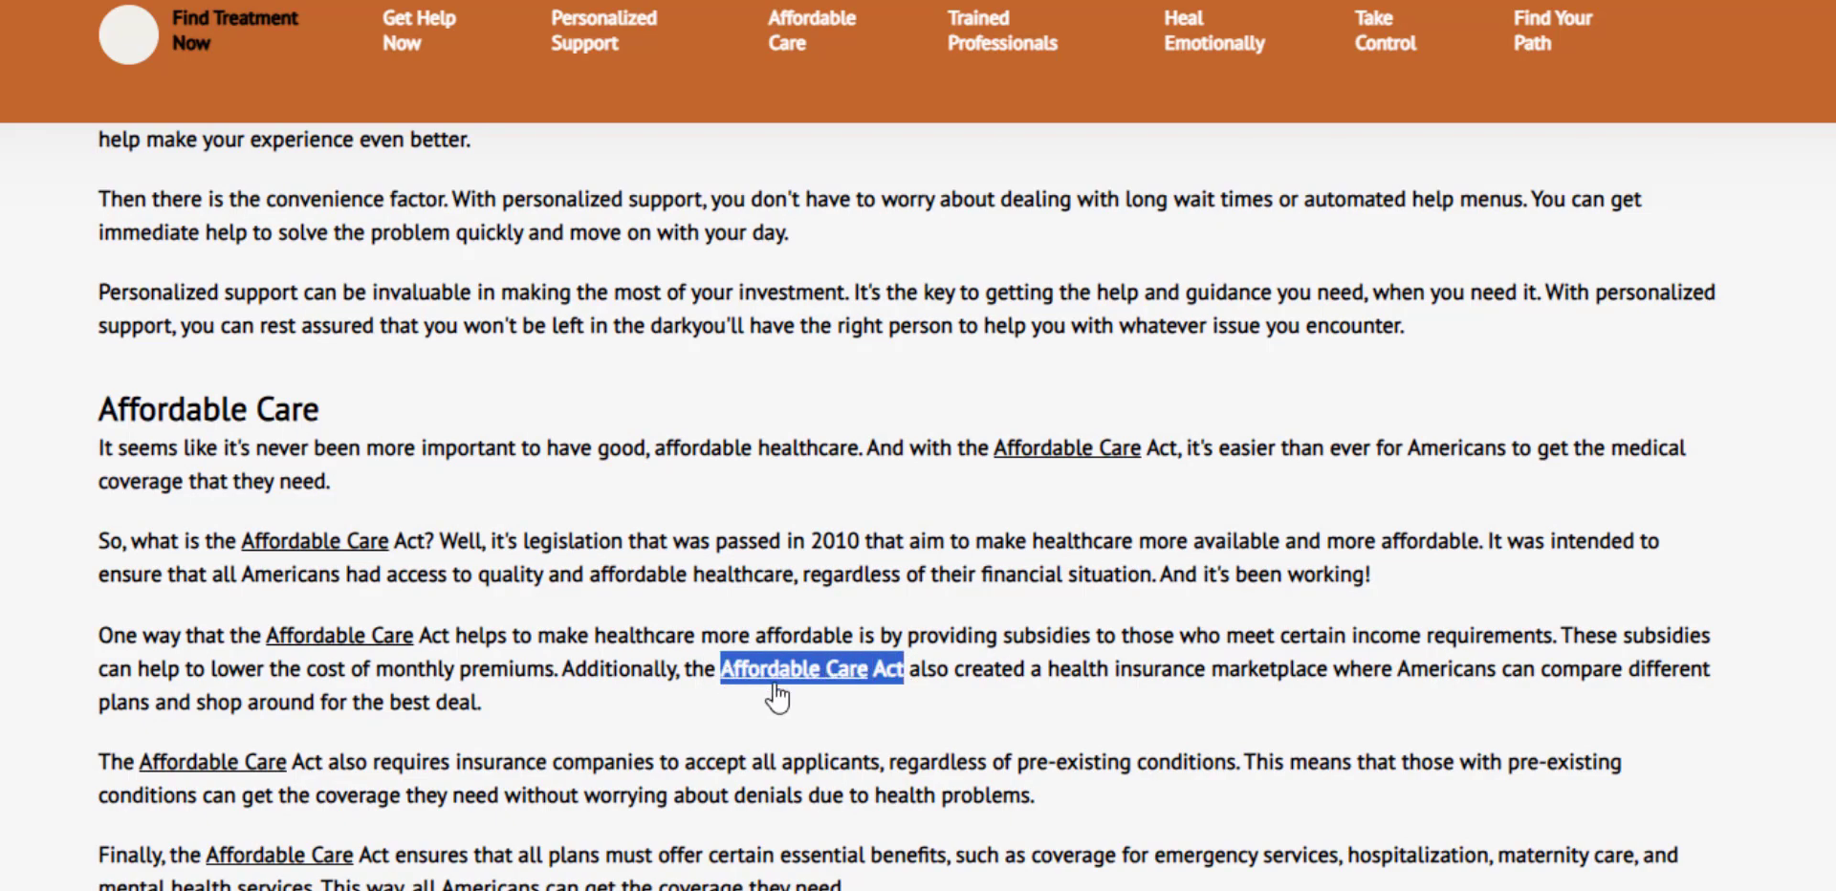
drag(1536, 671, 1523, 670)
Step: Check the rest of the page for keyword links, from the Trained Professionals section through Emotional Healing and Take Control
scroll(1530, 669, down, 4)
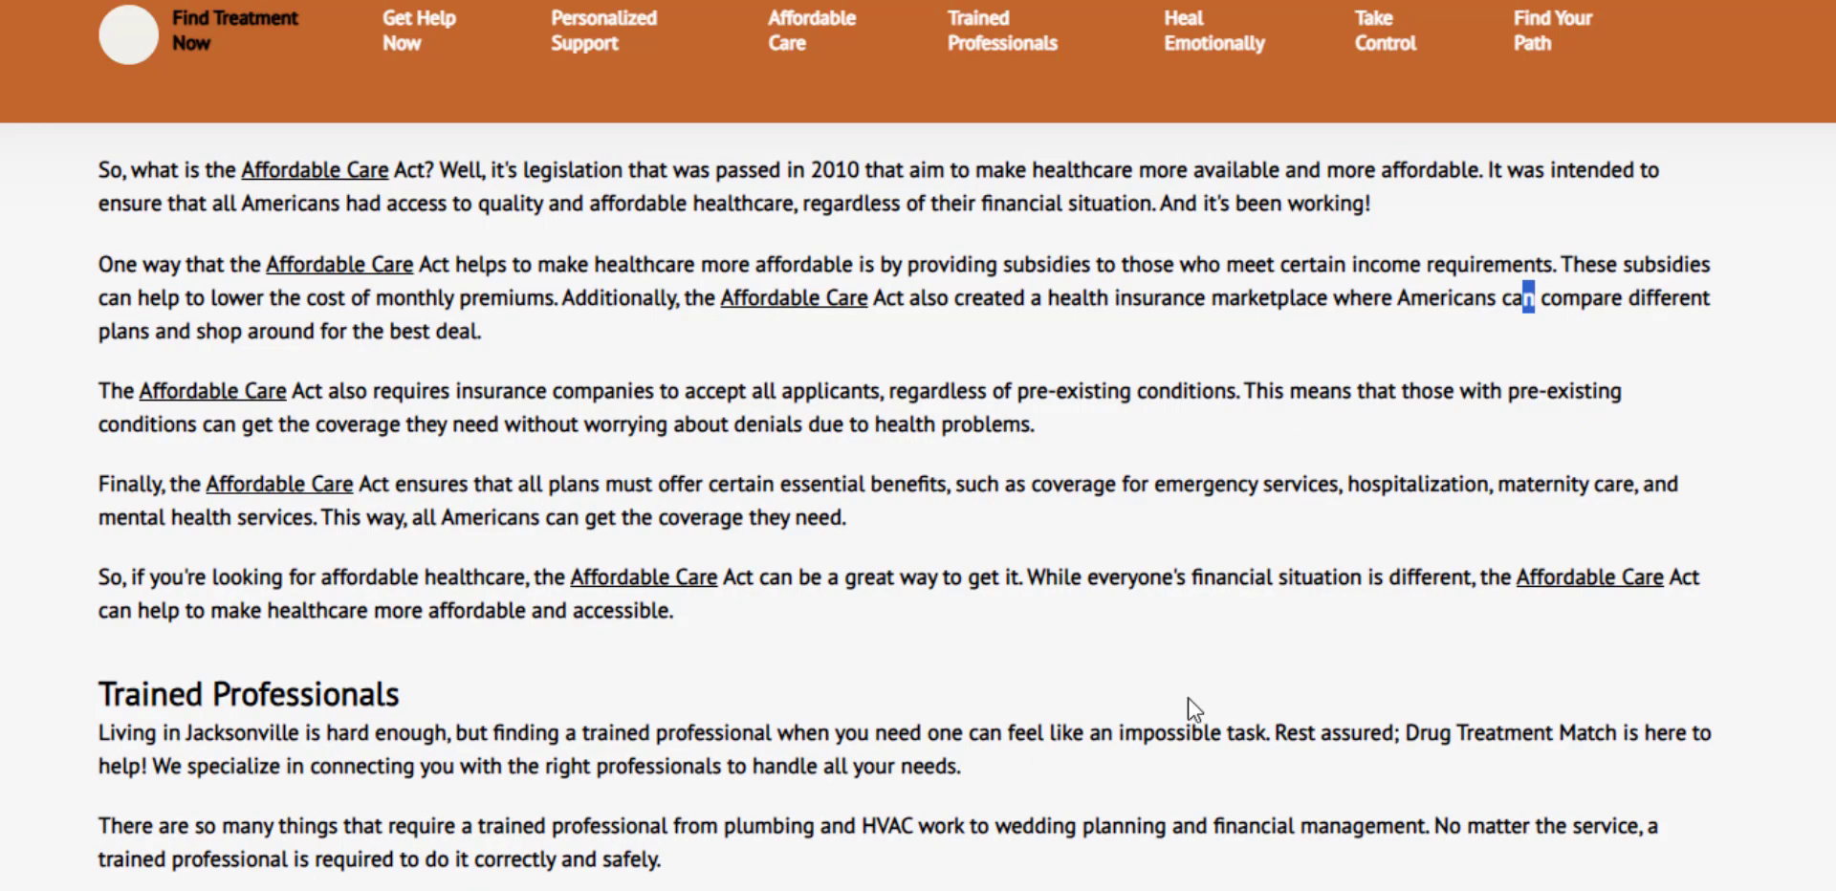
scroll(1339, 713, down, 6)
scroll(1420, 669, down, 4)
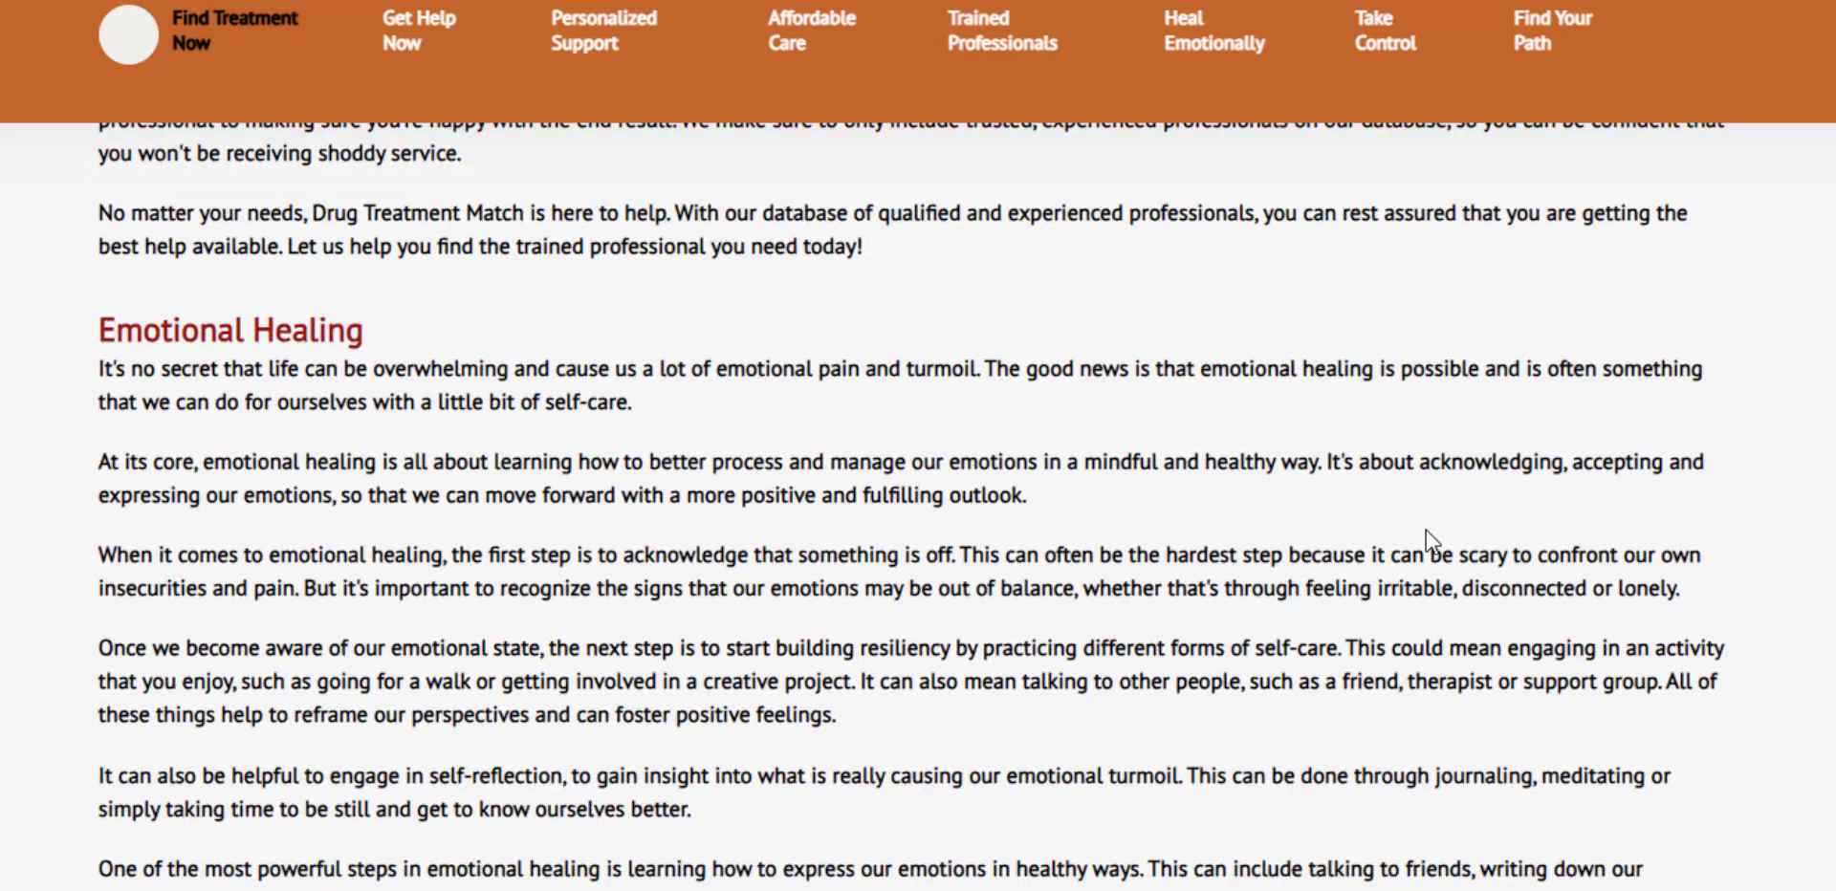
scroll(1417, 580, down, 11)
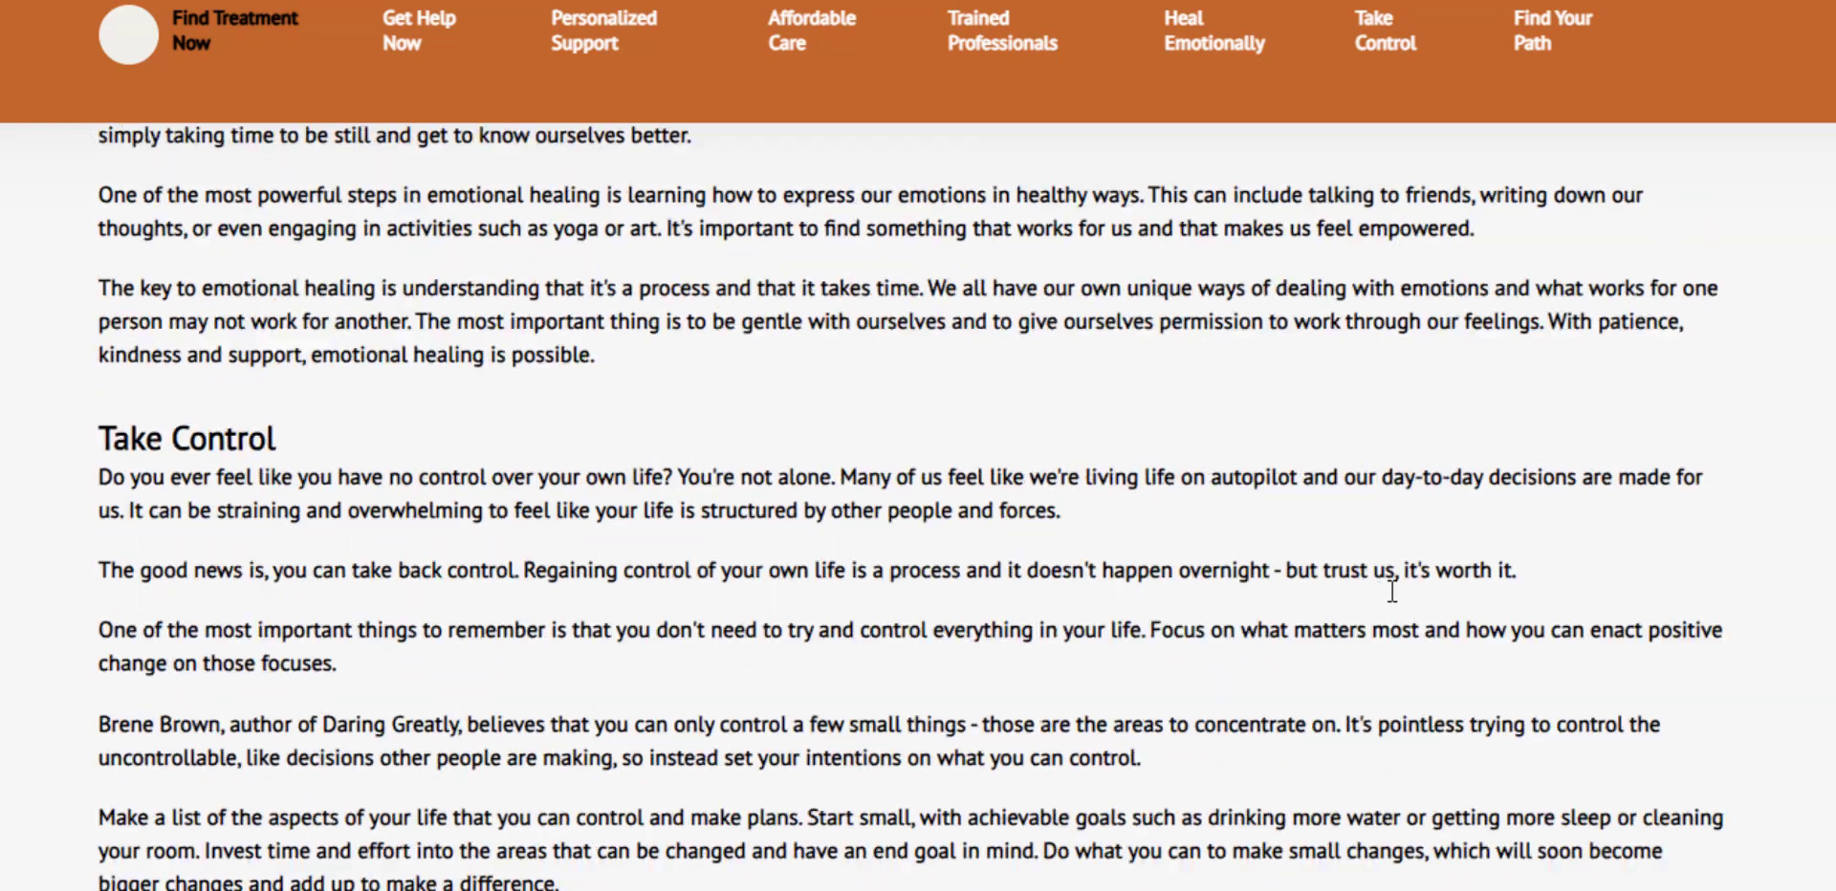
scroll(1119, 566, down, 3)
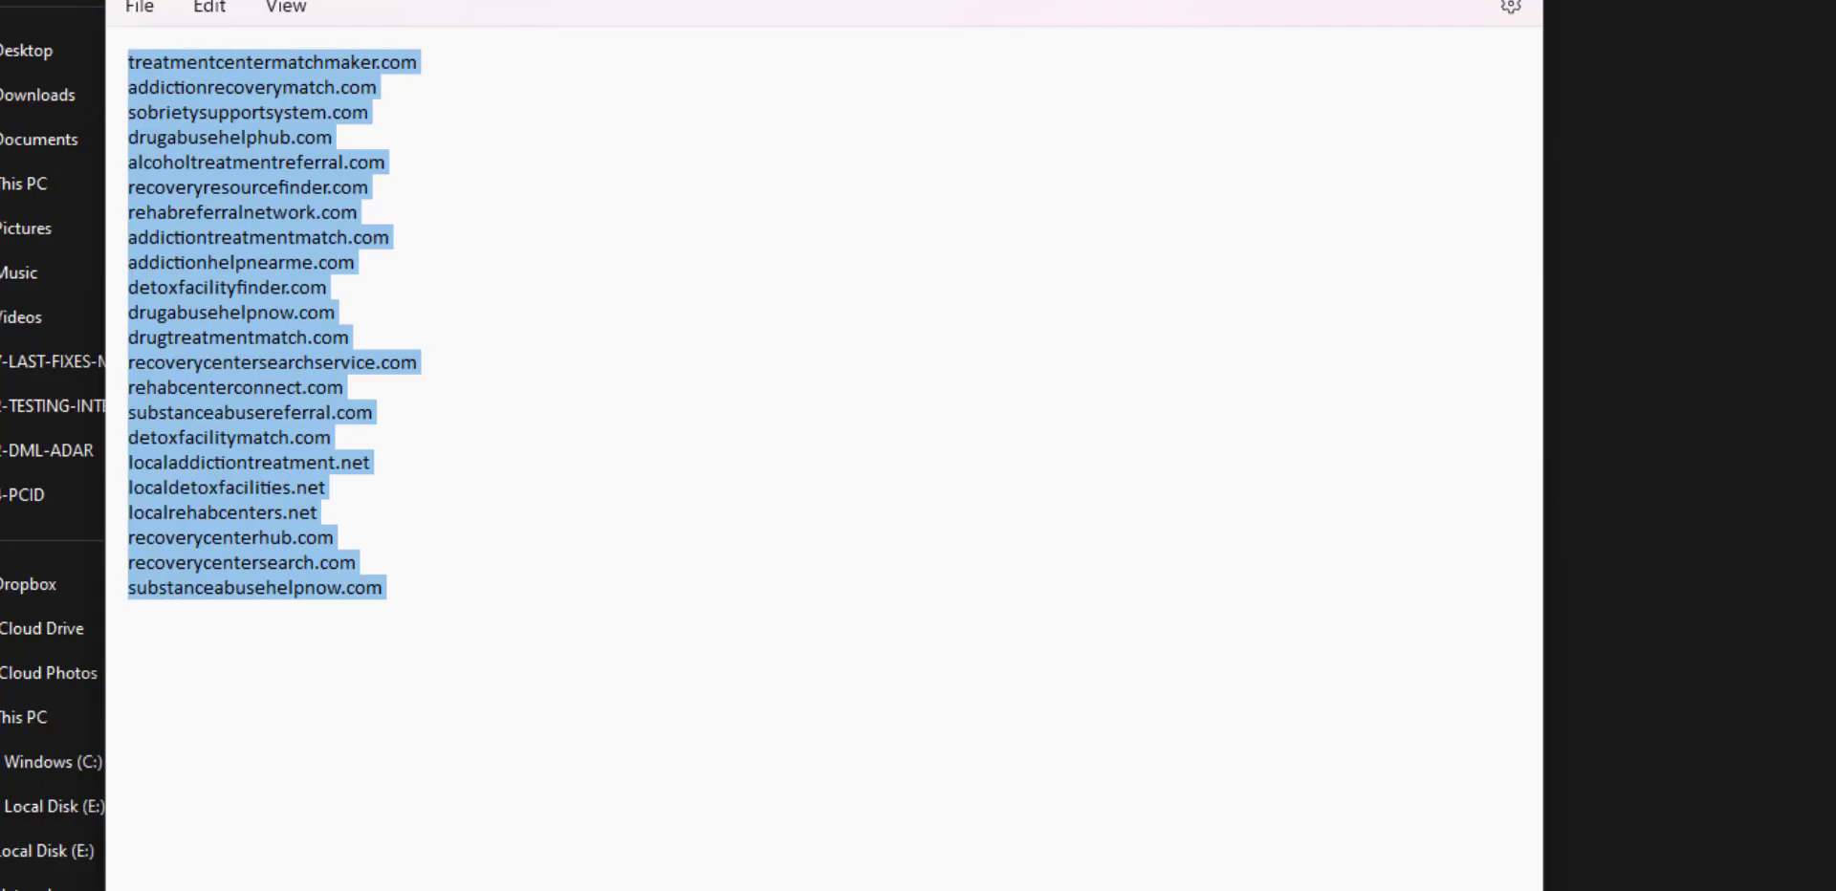
Step: Switch back to Varsheet Installer and open the Crosslink Content function
click(503, 806)
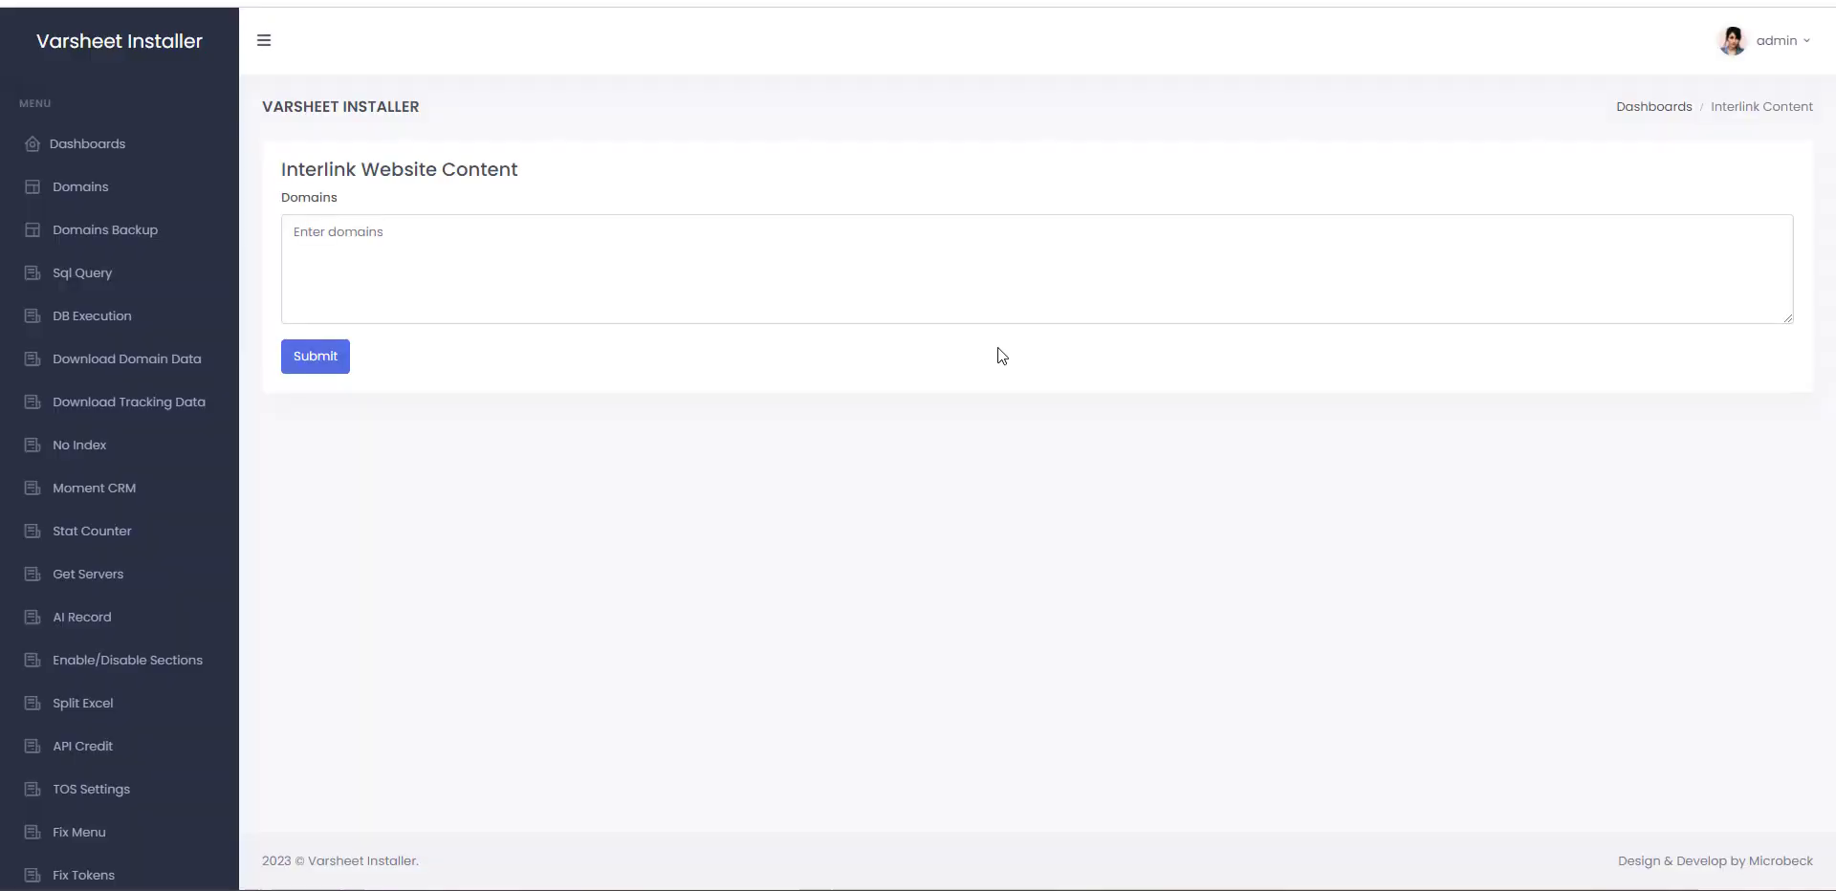
scroll(152, 593, down, 10)
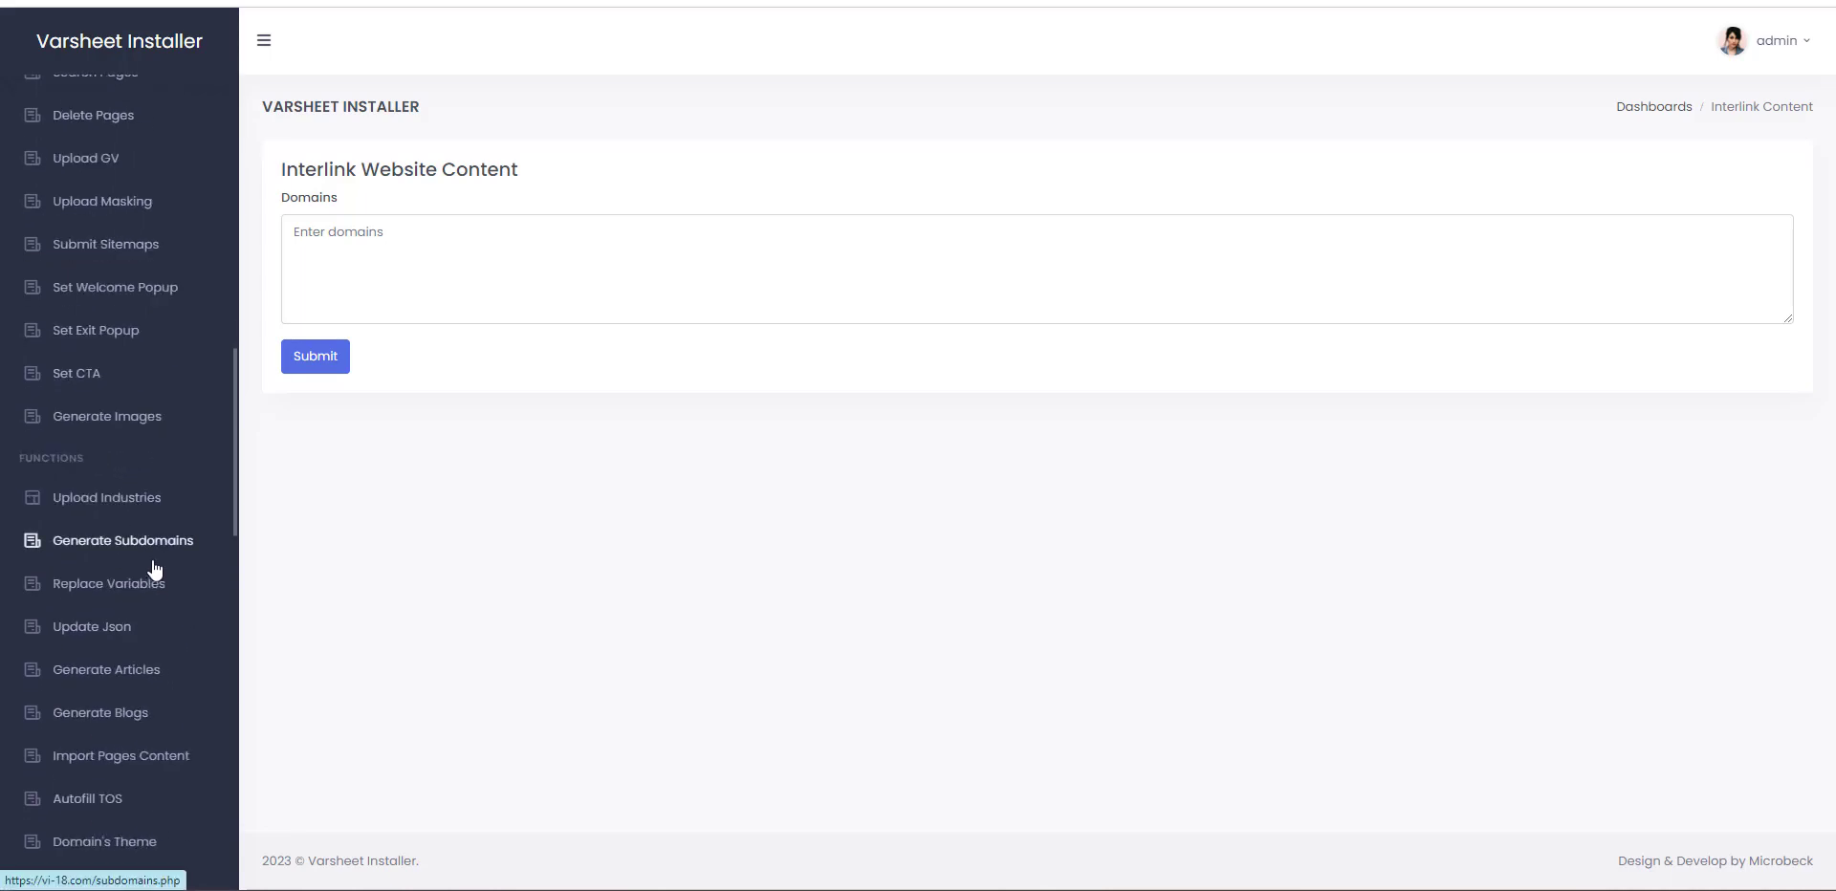
scroll(148, 579, up, 5)
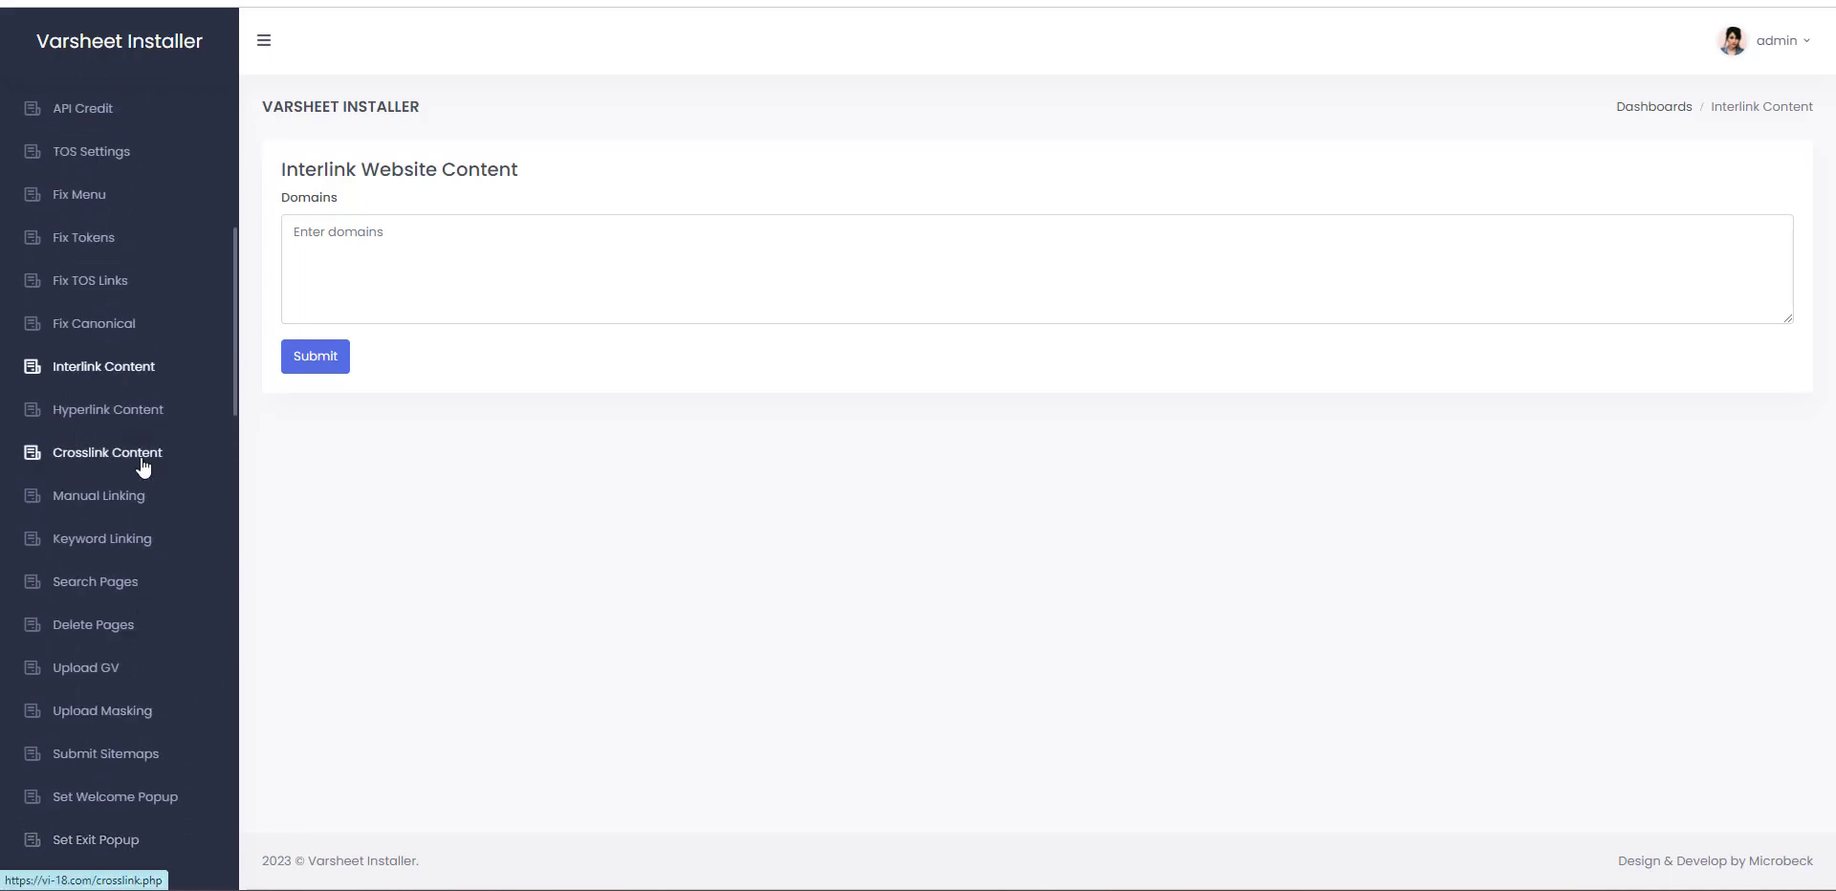
click(139, 463)
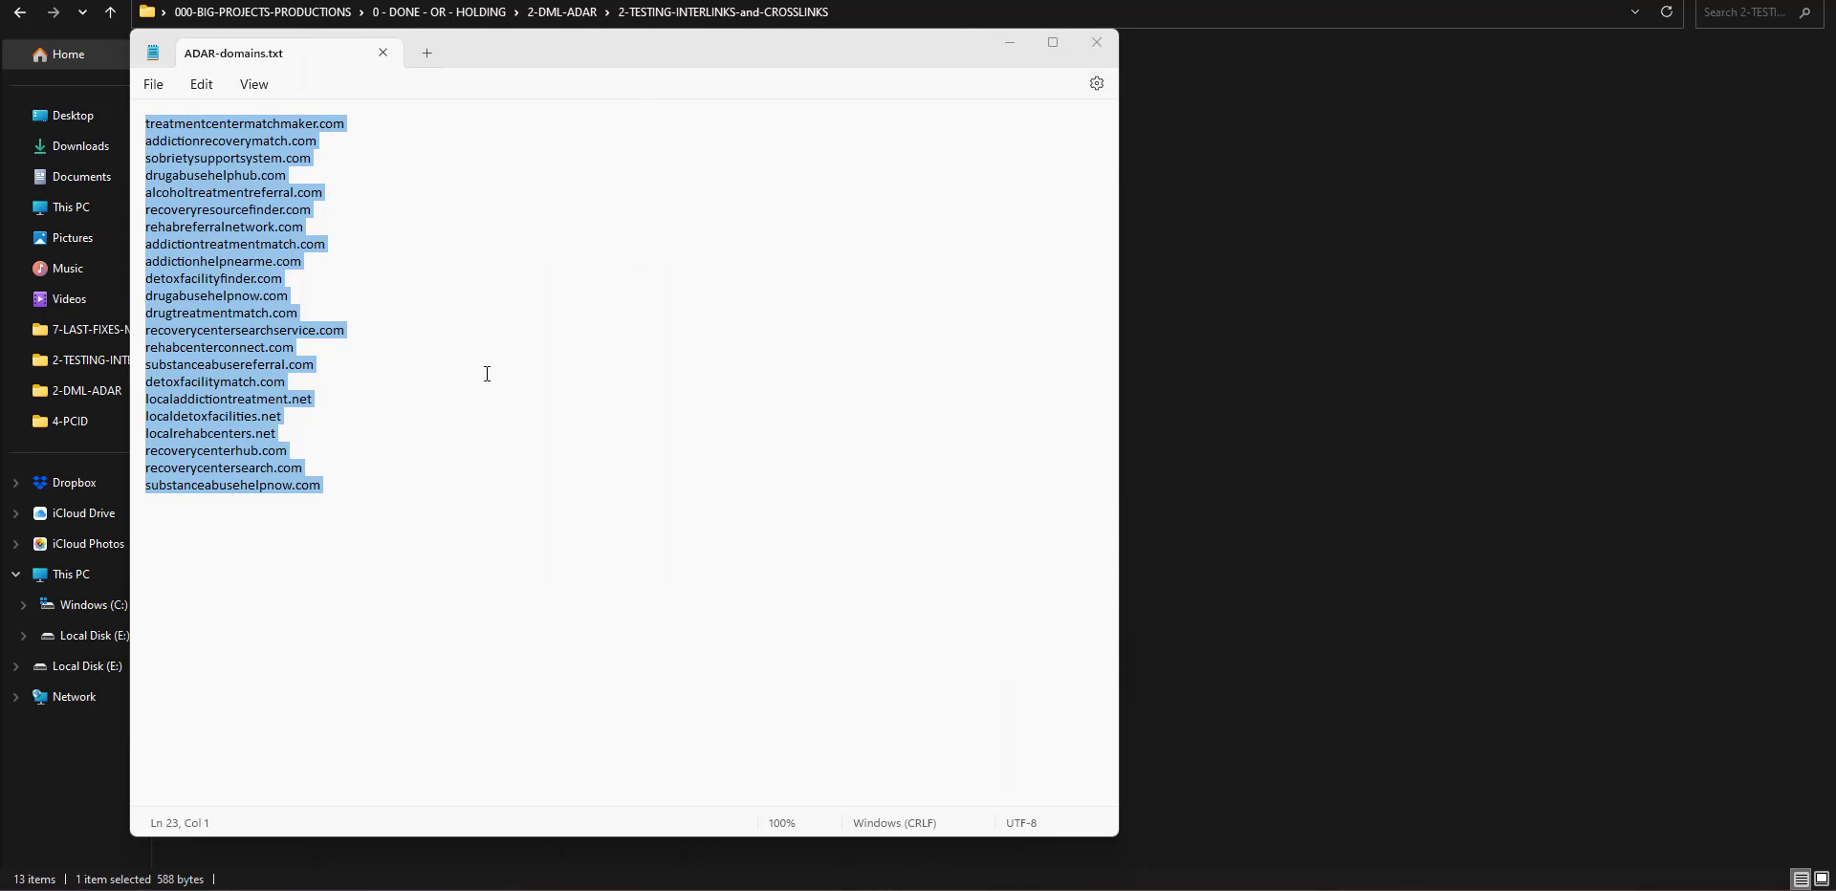
Step: Copy the domains from treatmentcentermatchmaker.com through recoverycentersearch.com in ADAR-domains.txt into Layer Box 1 of the Crosslink Website Content form
click(487, 374)
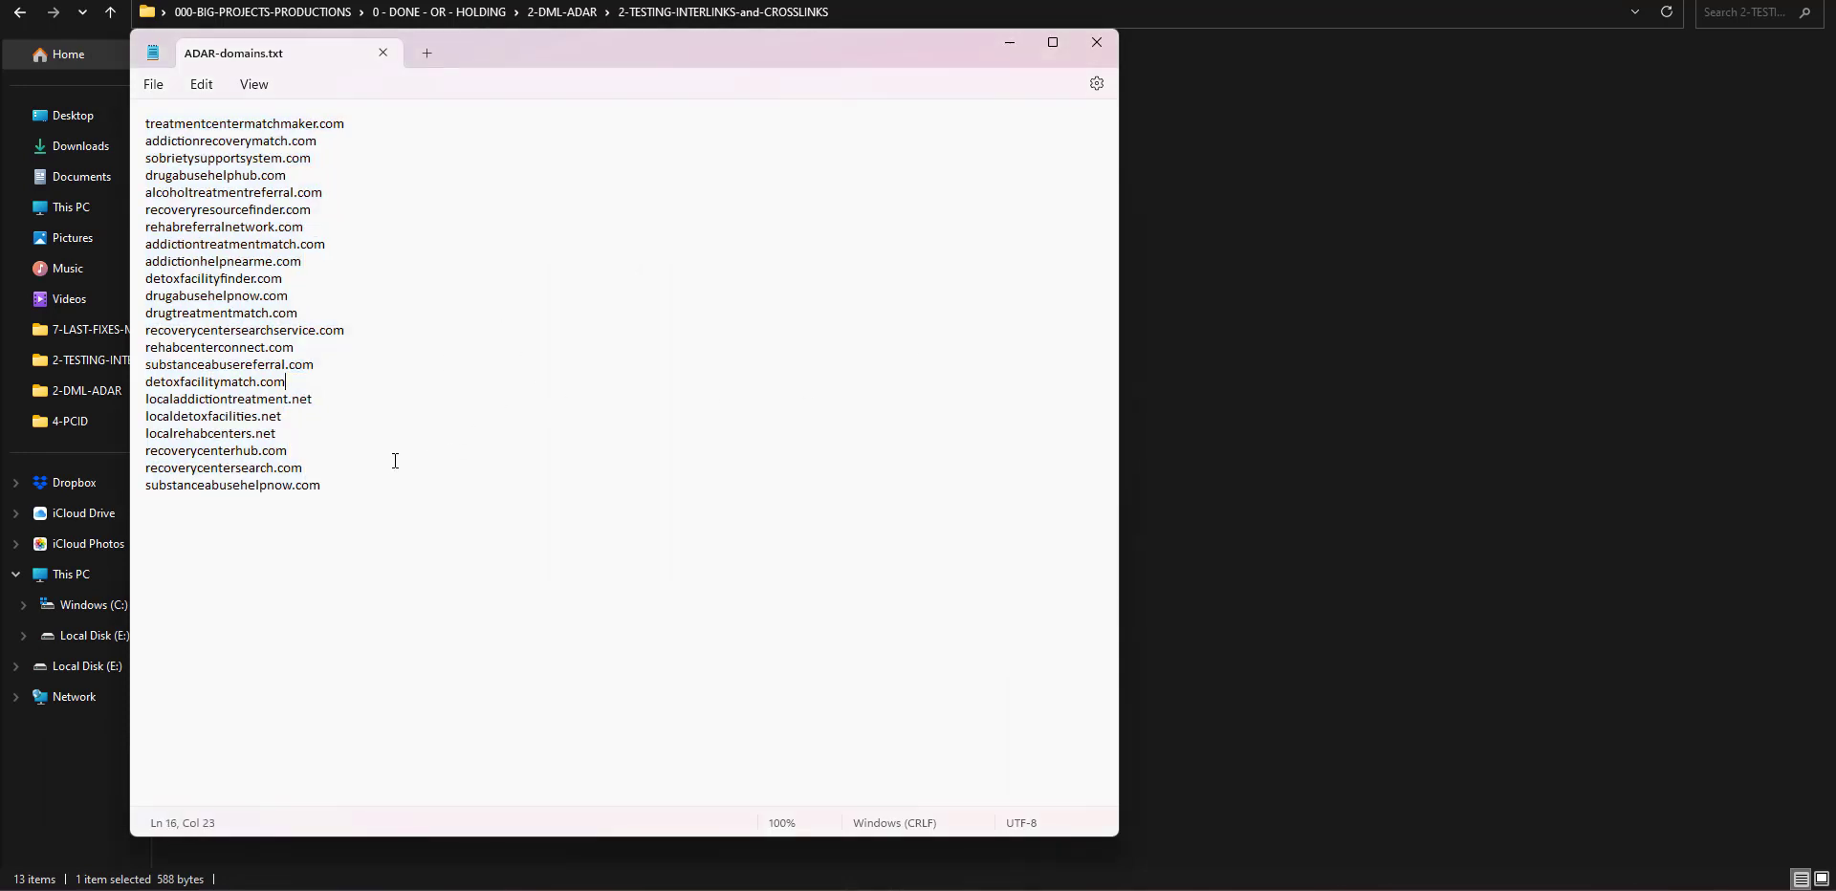
drag(389, 462, 135, 126)
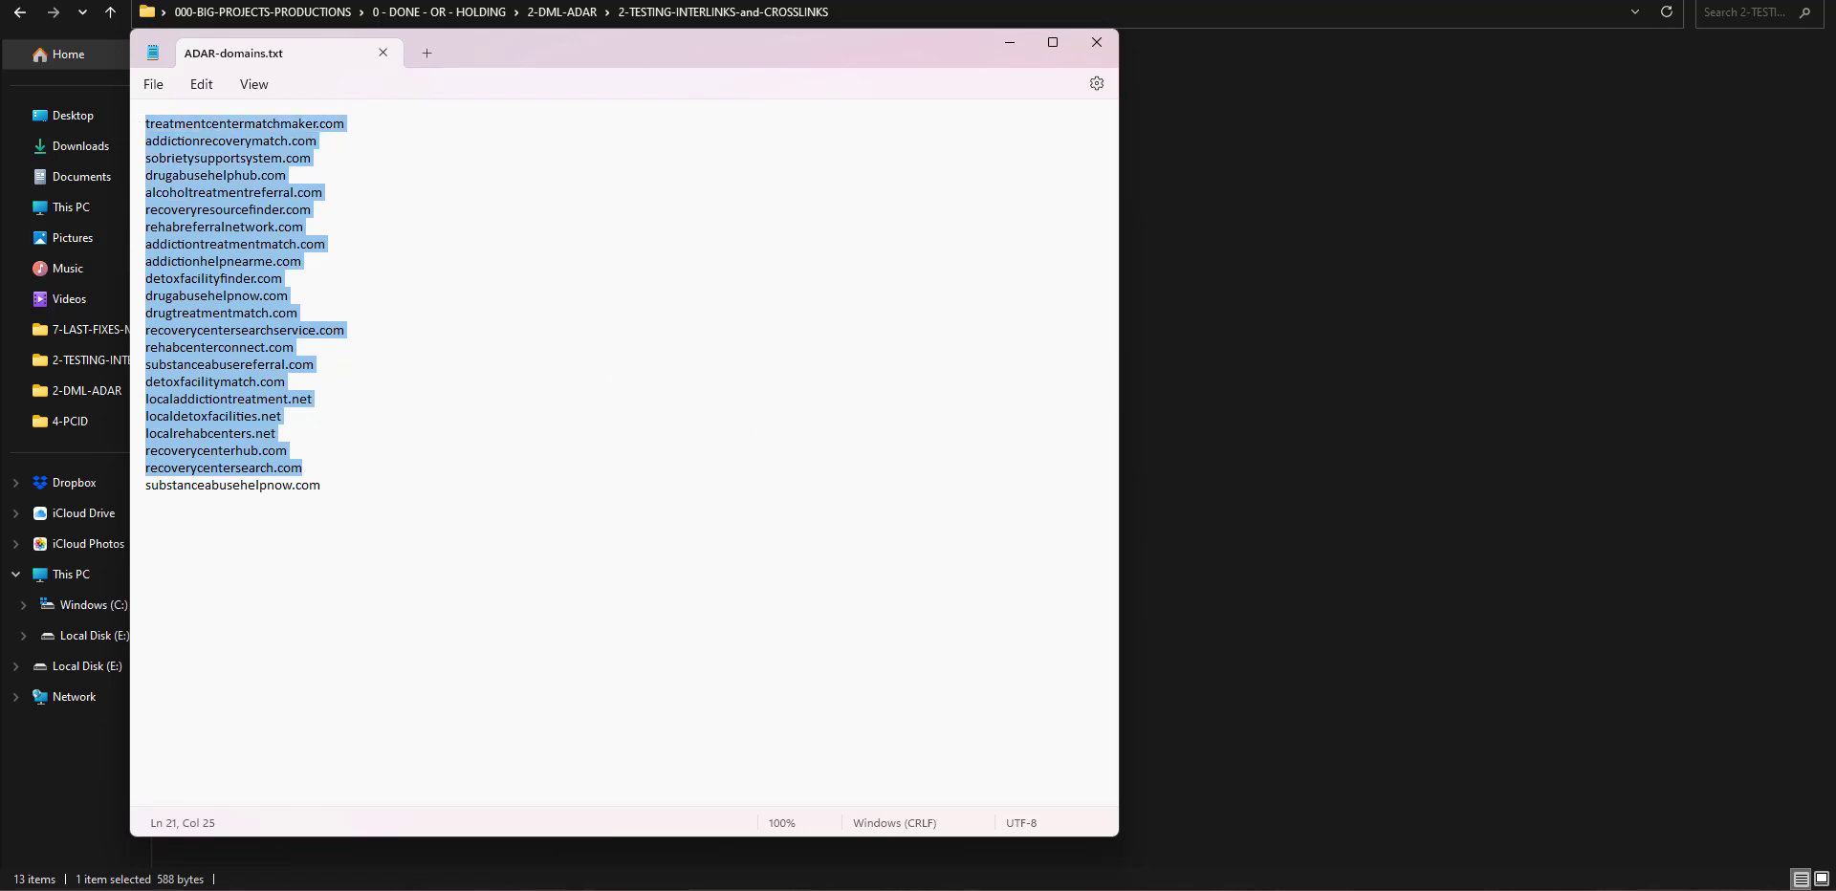
key(ctrl+c)
key(alt+Tab)
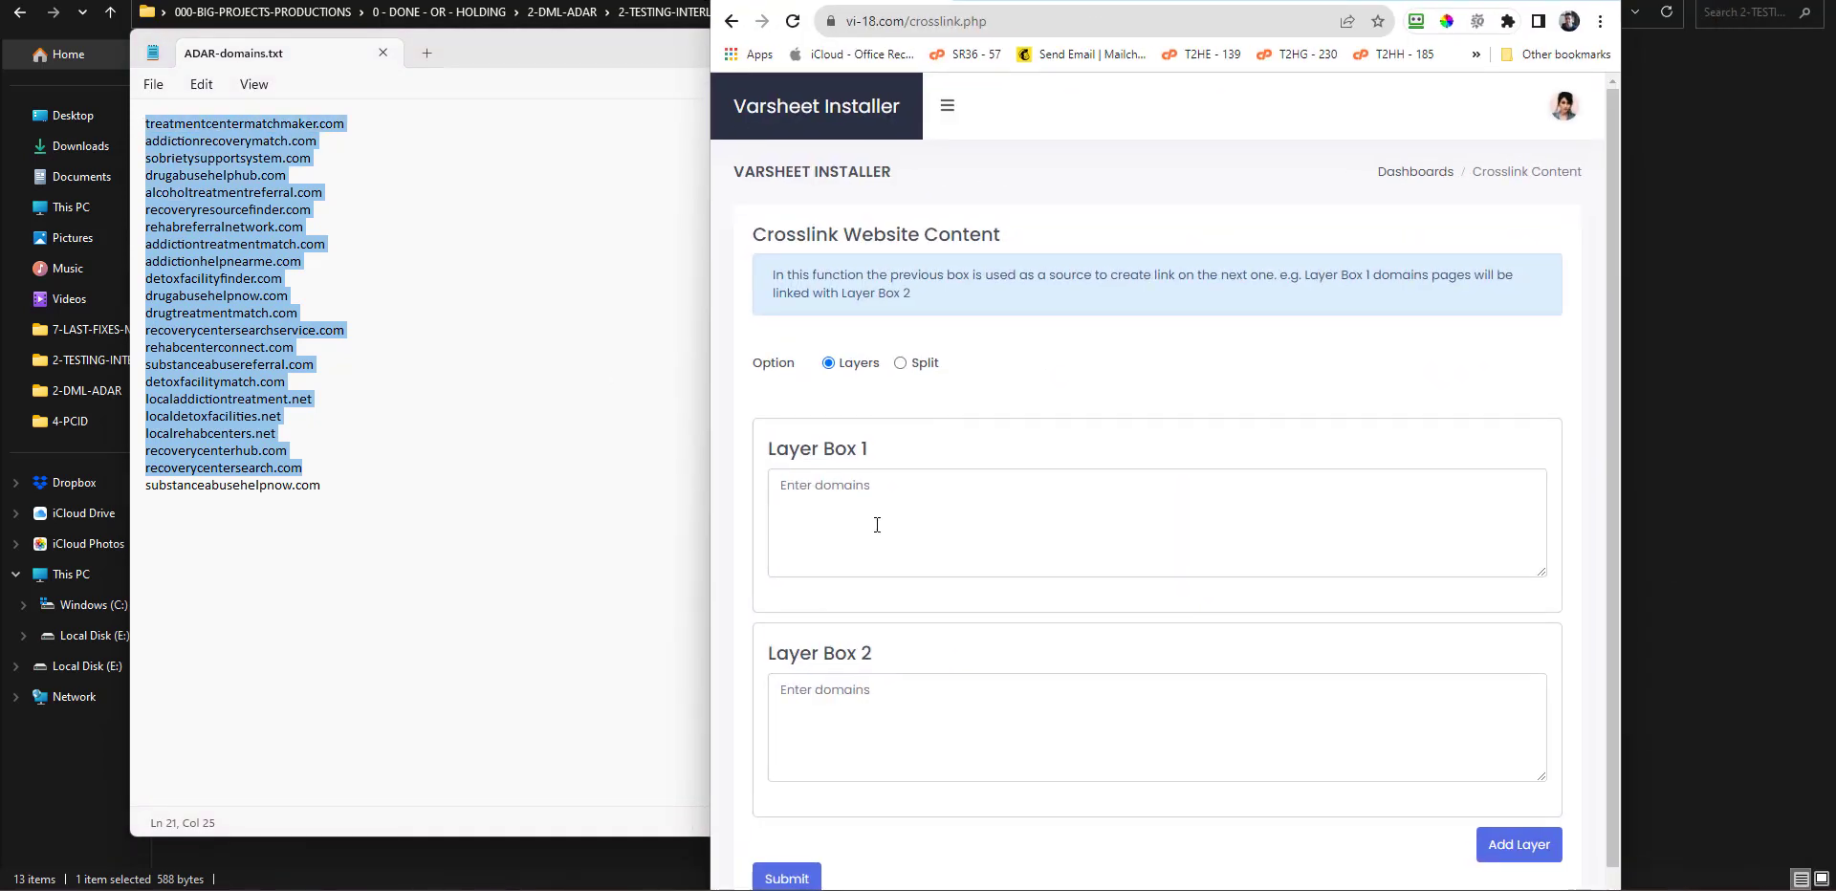
click(873, 520)
key(ctrl+v)
Step: Copy the domain substanceabusehelpnow.com from ADAR-domains.txt into Layer Box 2 and submit the crosslink form
drag(342, 496, 161, 490)
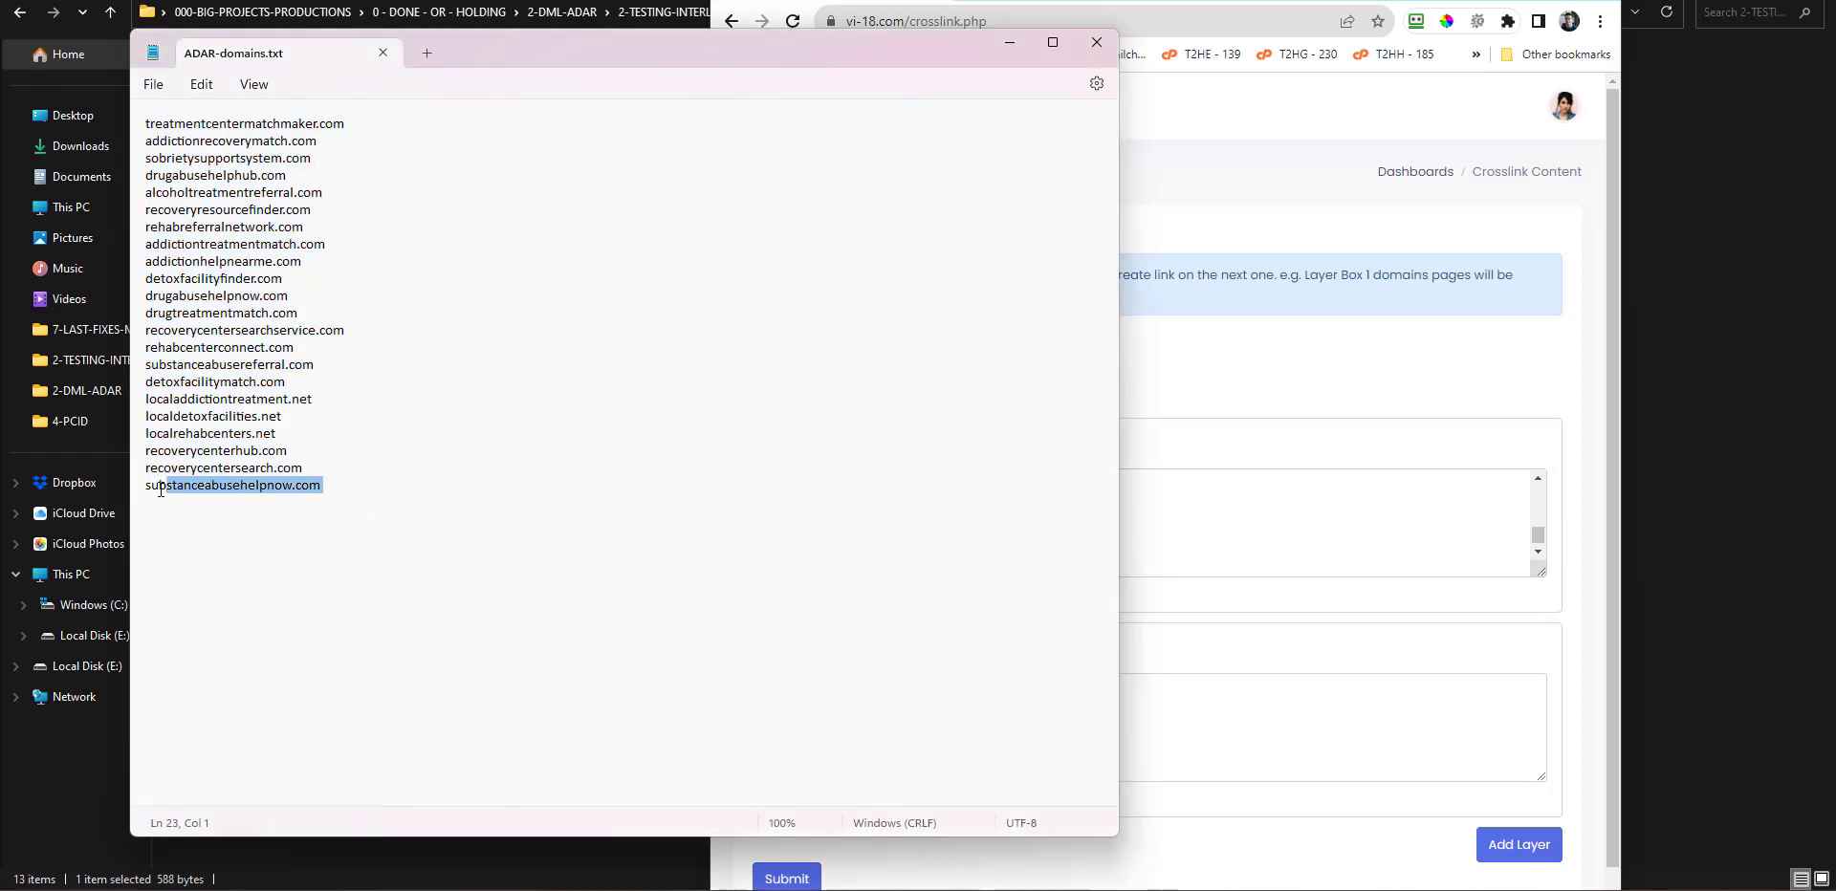
click(1312, 723)
key(ctrl+v)
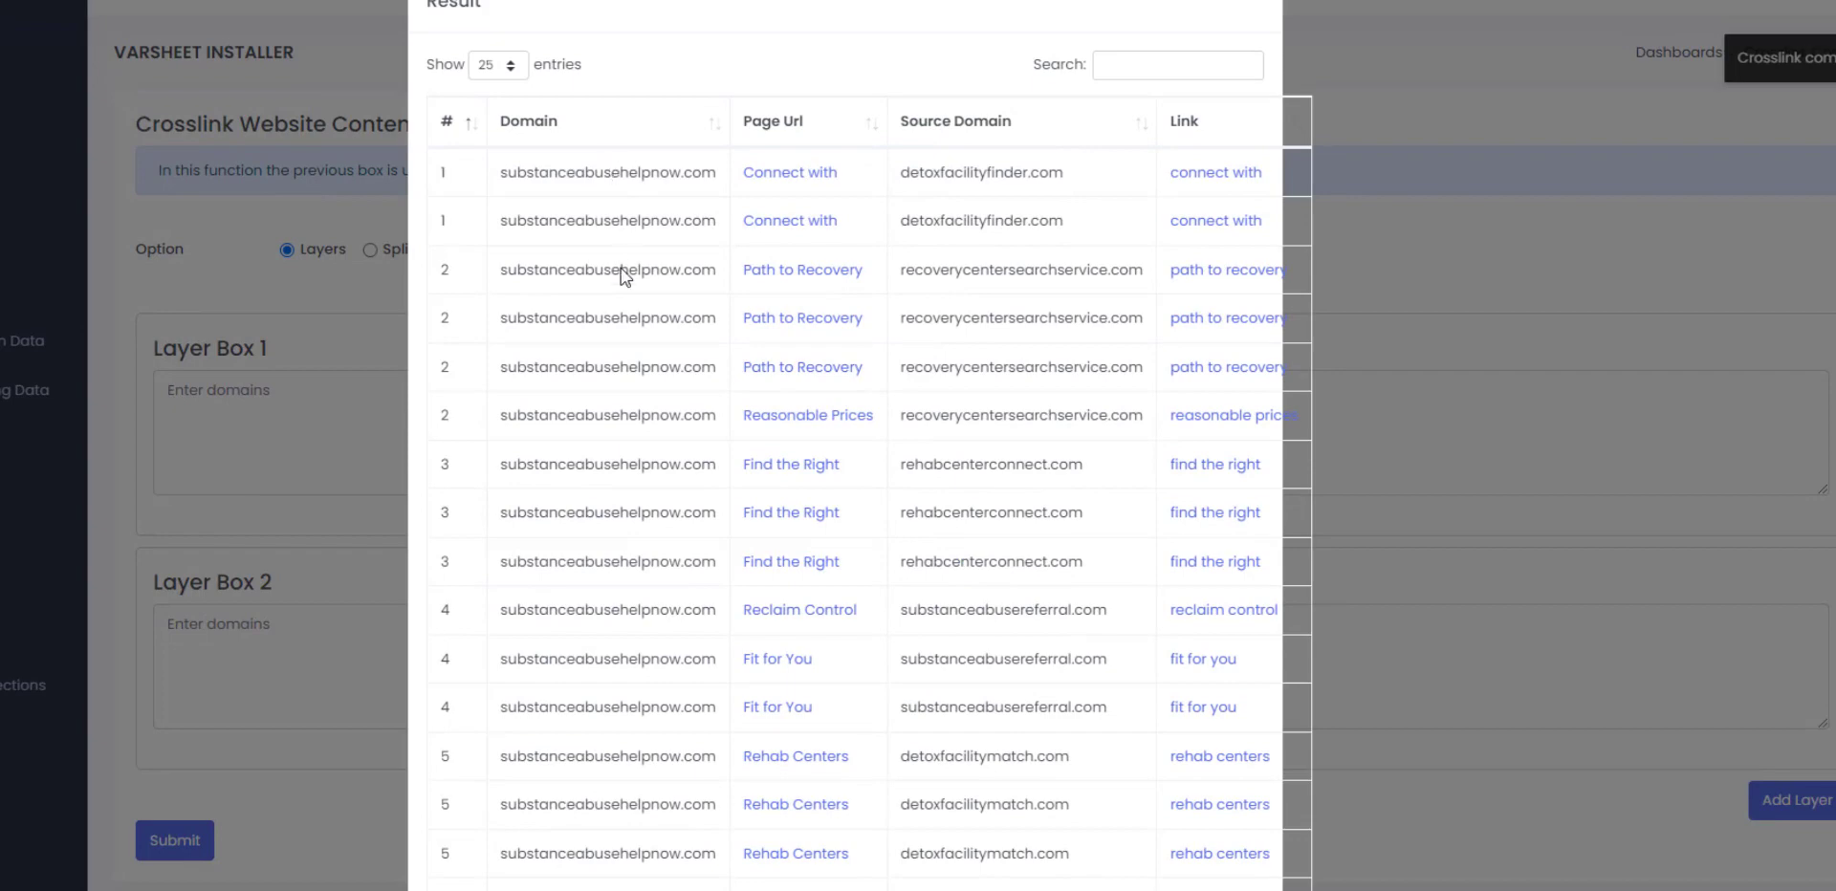
Step: Examine the crosslink Result table, comparing the page URLs, source domains and links from the first to the last row
scroll(608, 234, down, 3)
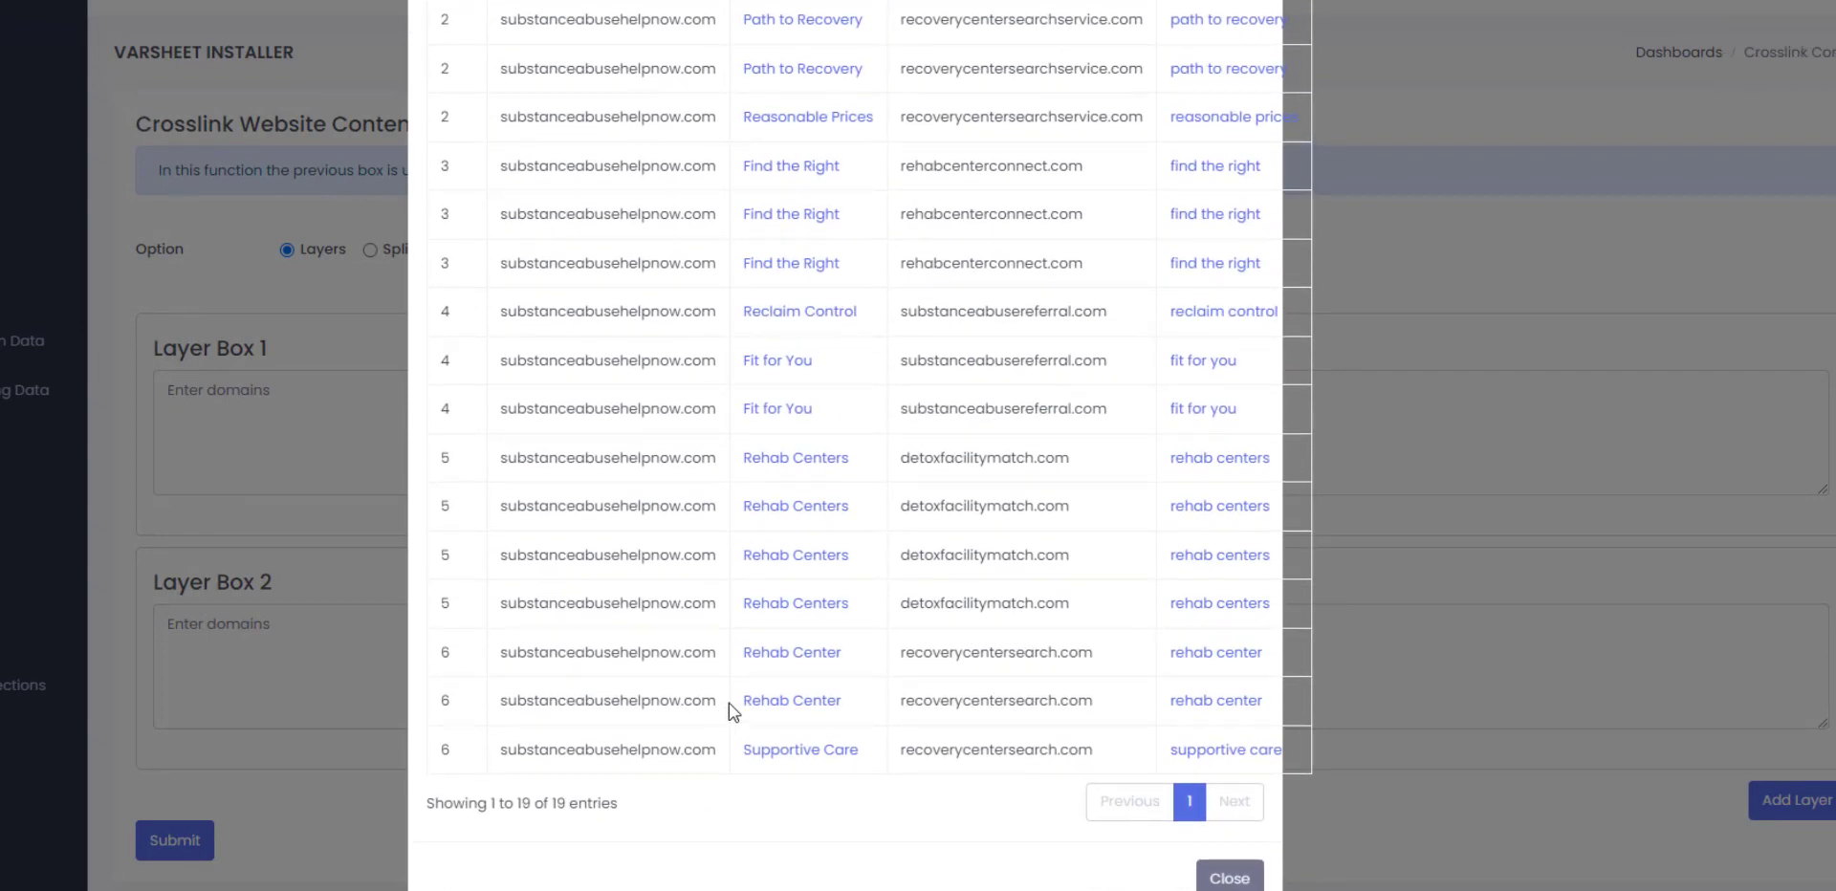
scroll(746, 192, up, 3)
scroll(812, 406, down, 2)
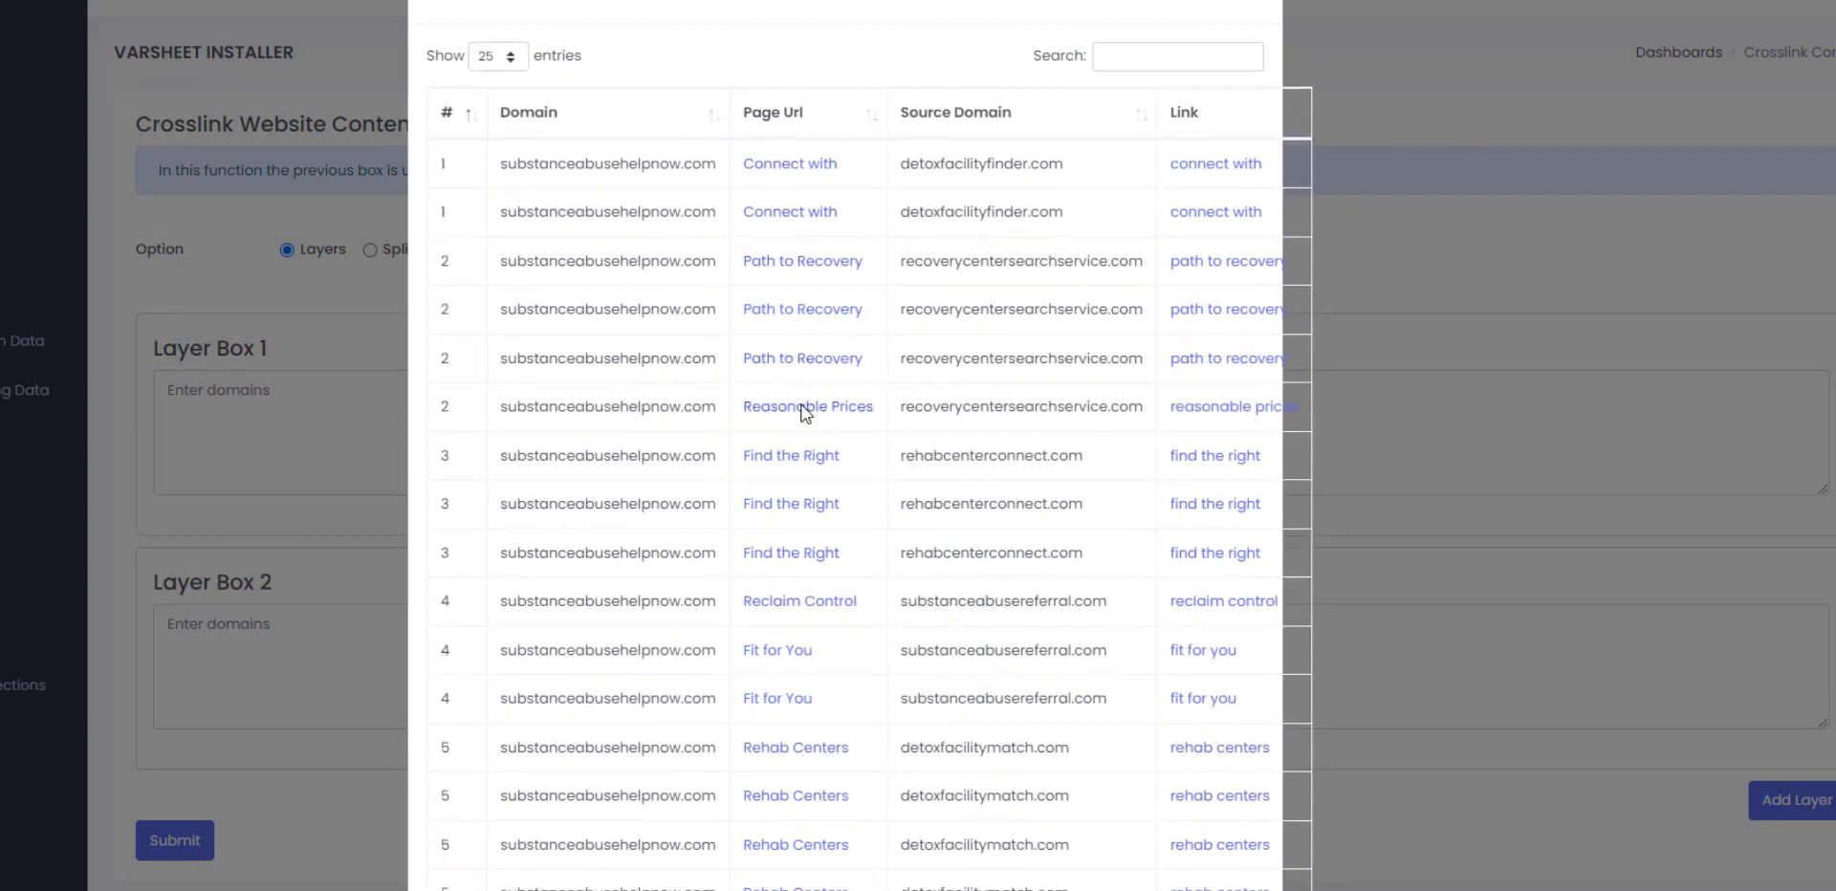
scroll(861, 268, up, 2)
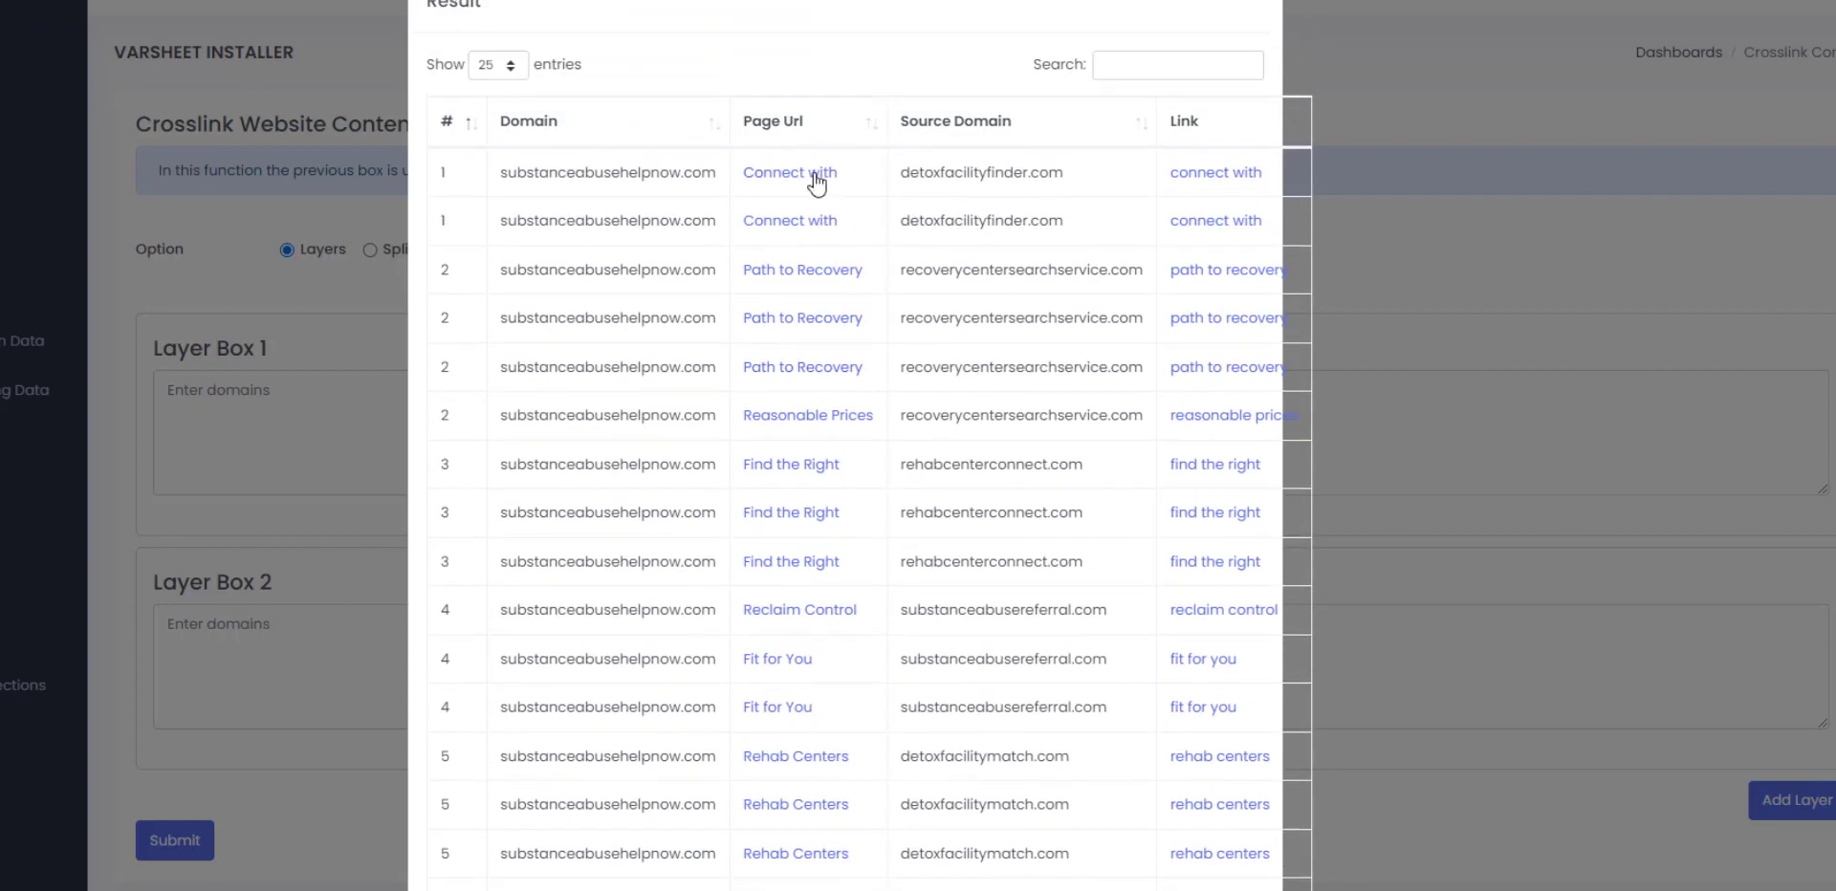
scroll(813, 392, down, 2)
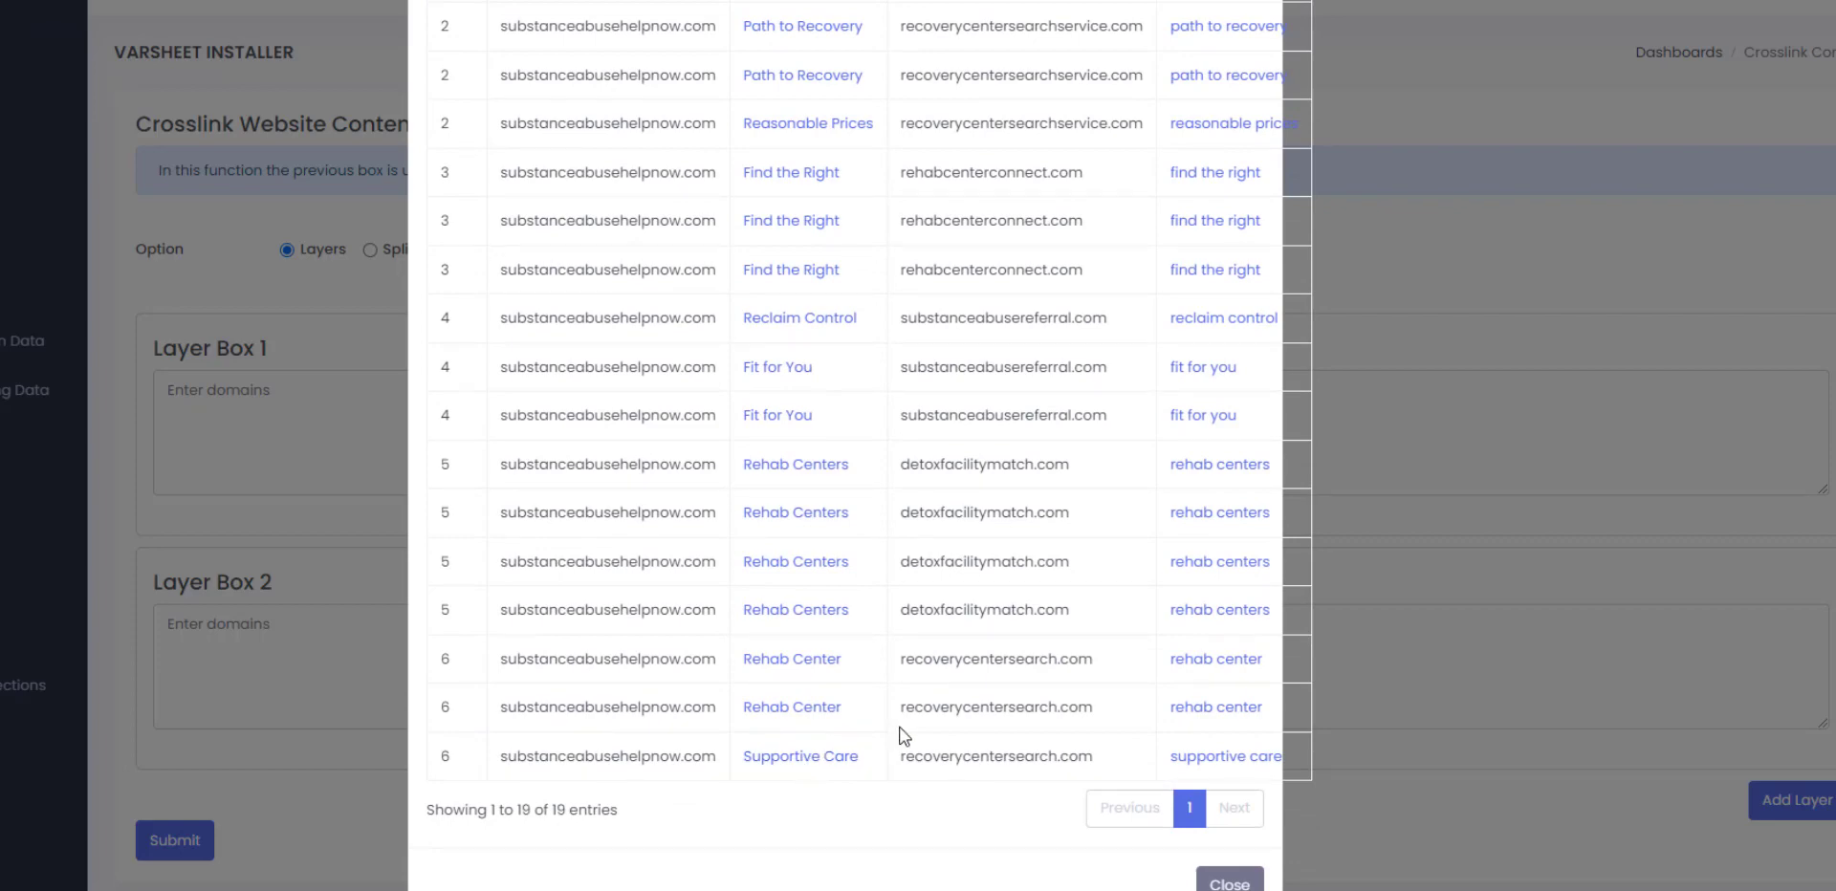
scroll(991, 706, up, 3)
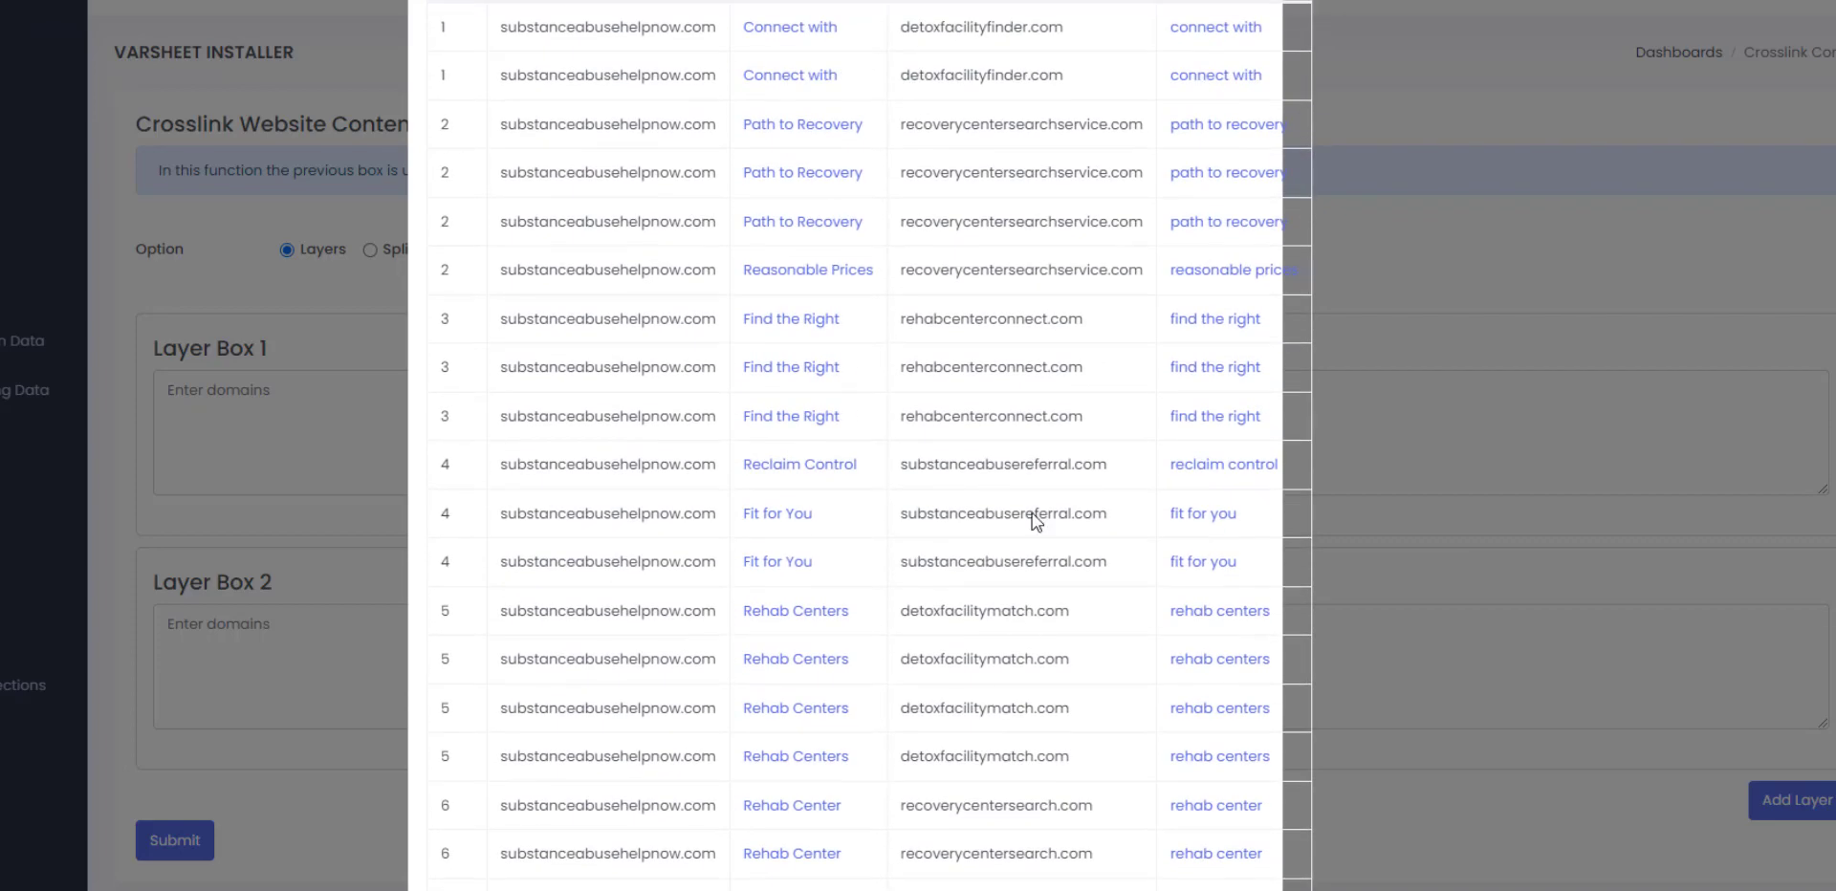
scroll(997, 470, down, 3)
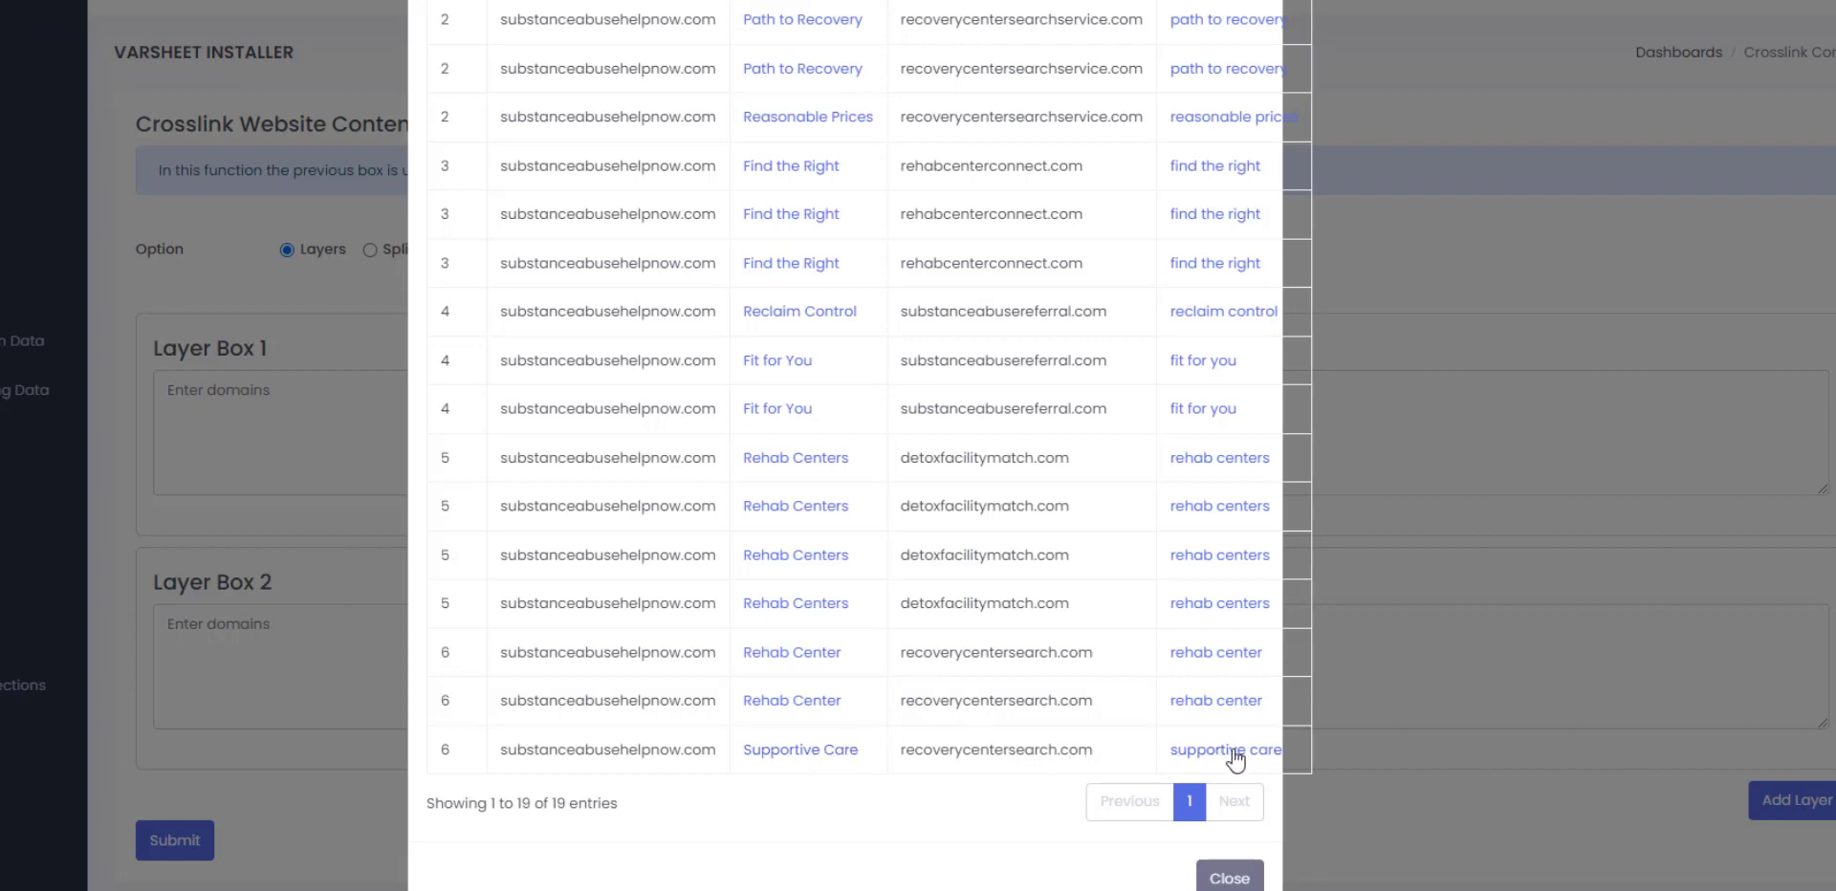
Step: Open the Supportive Care page from the table's last row and examine its sections for crosslinked keywords
click(821, 751)
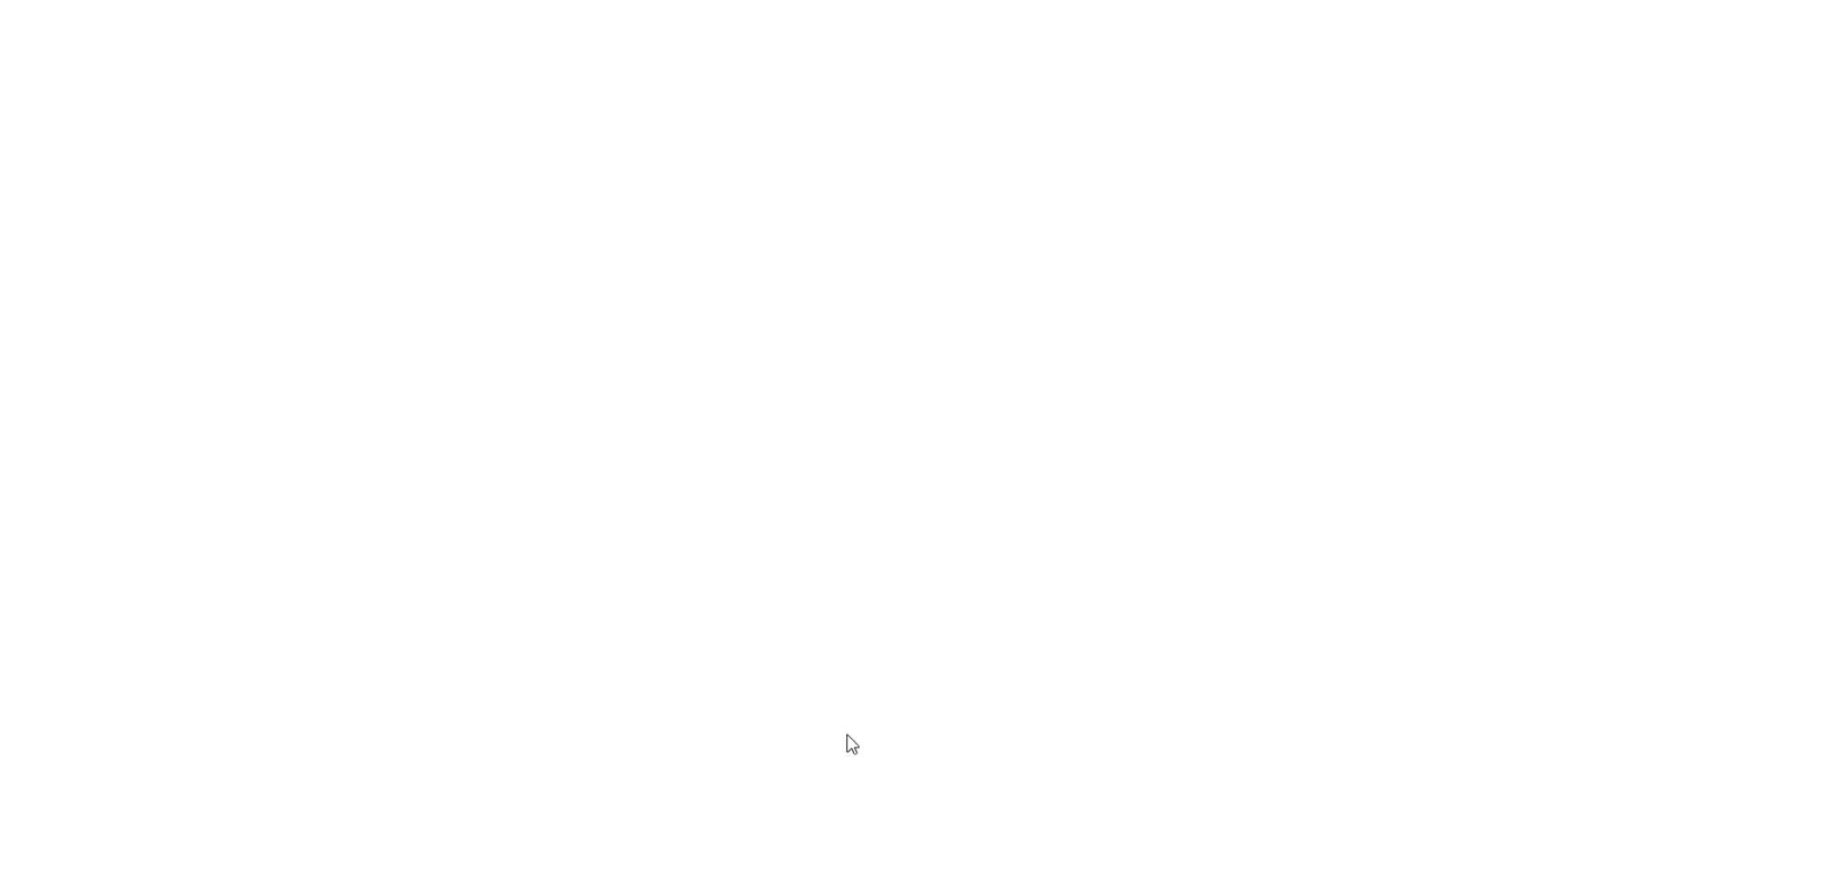
scroll(1700, 588, down, 6)
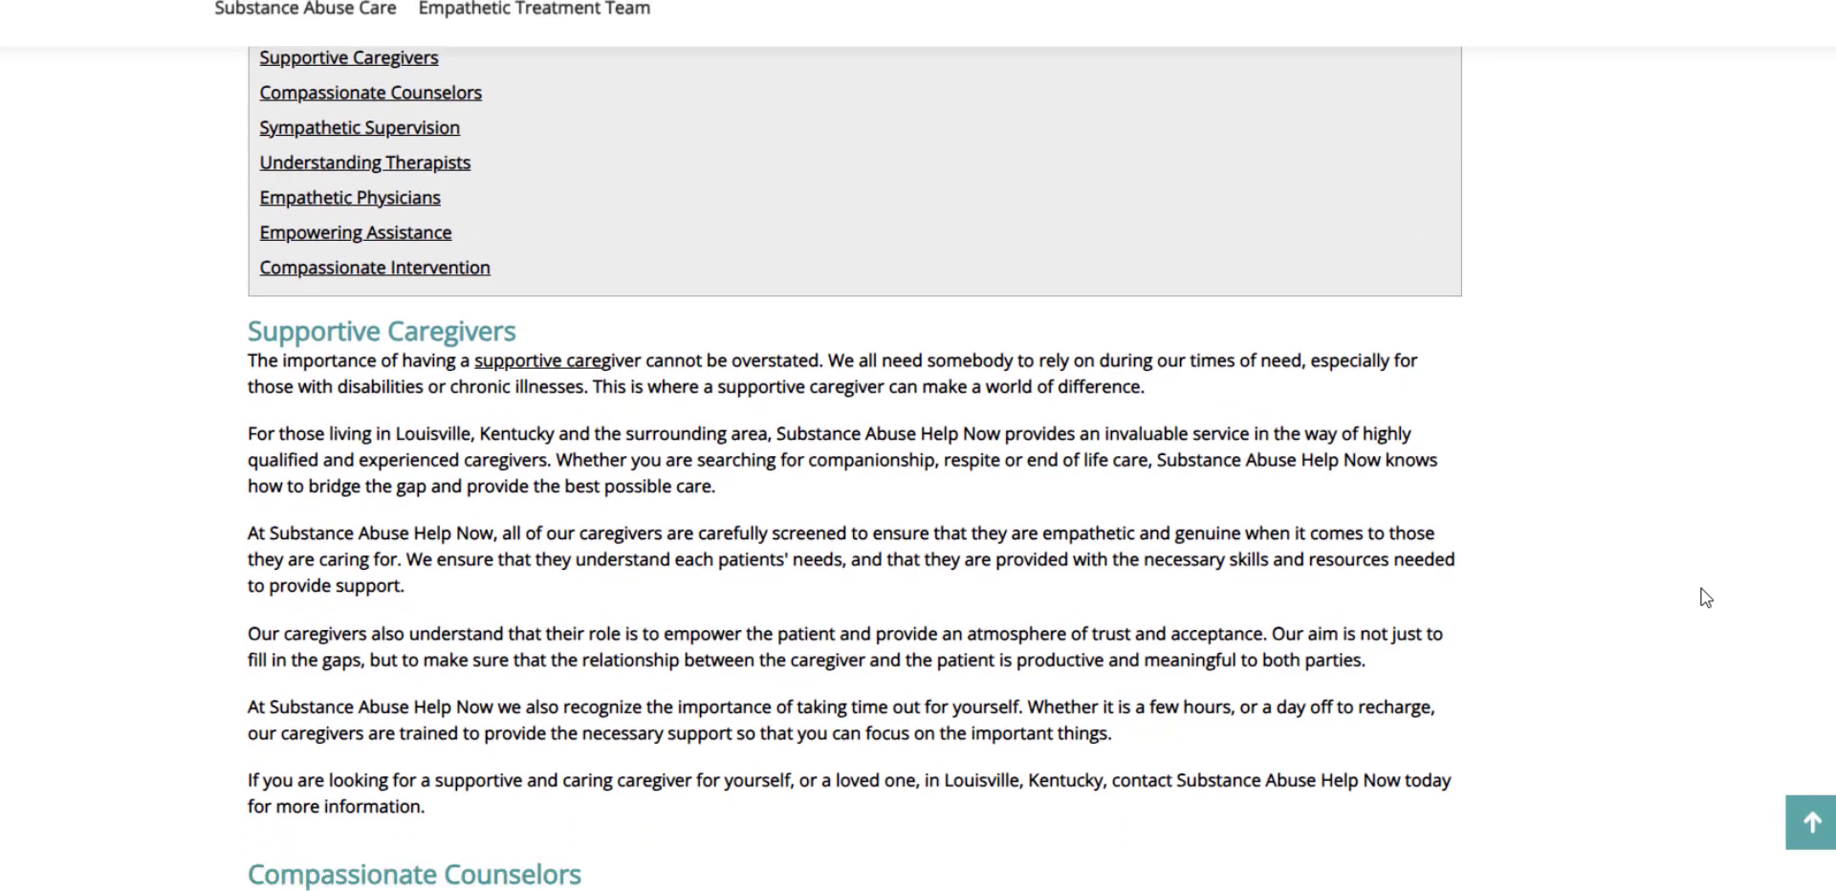
scroll(1697, 587, down, 8)
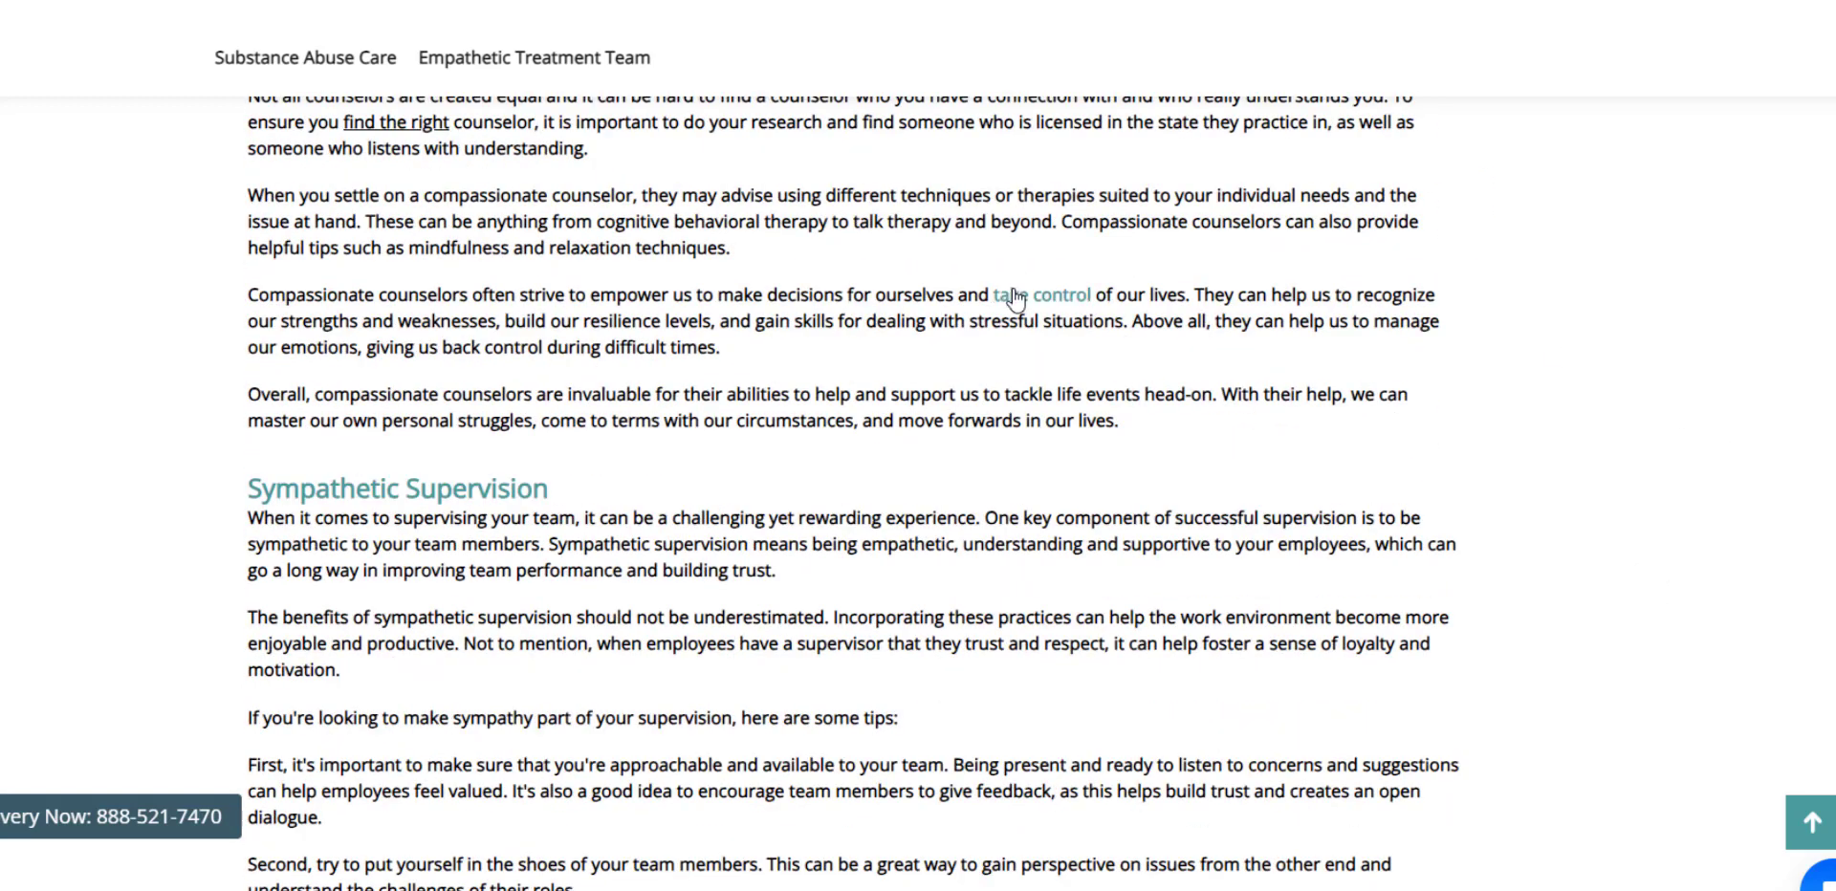
scroll(1480, 455, down, 3)
scroll(1263, 414, up, 2)
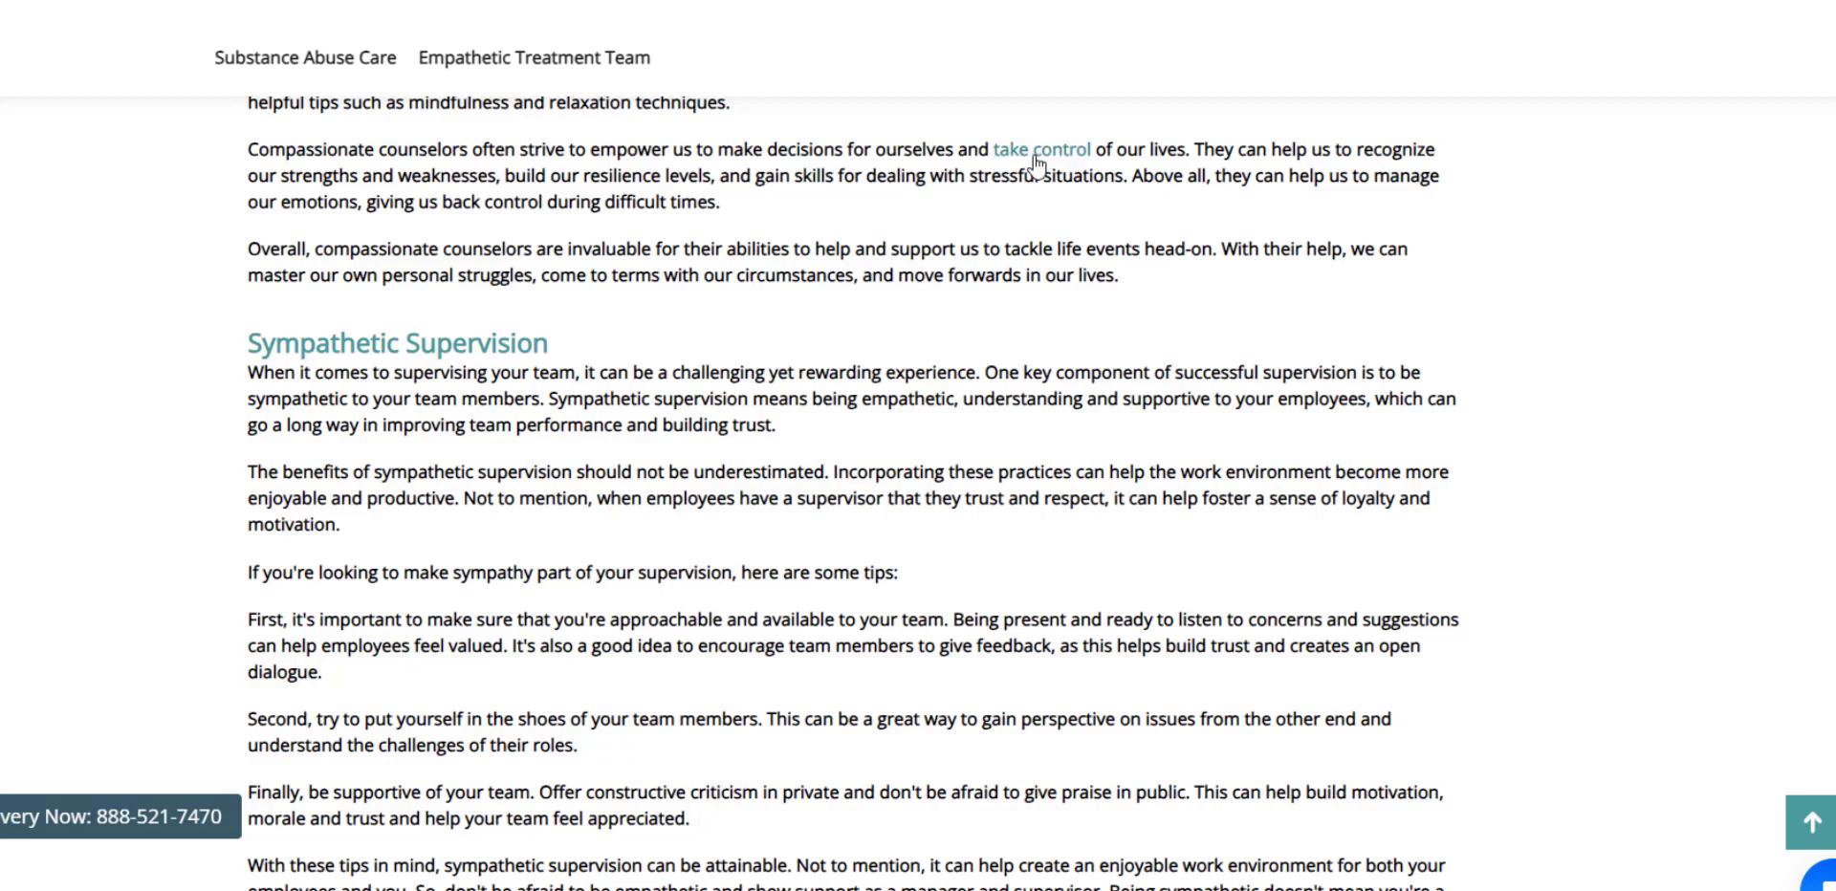
scroll(1484, 495, down, 4)
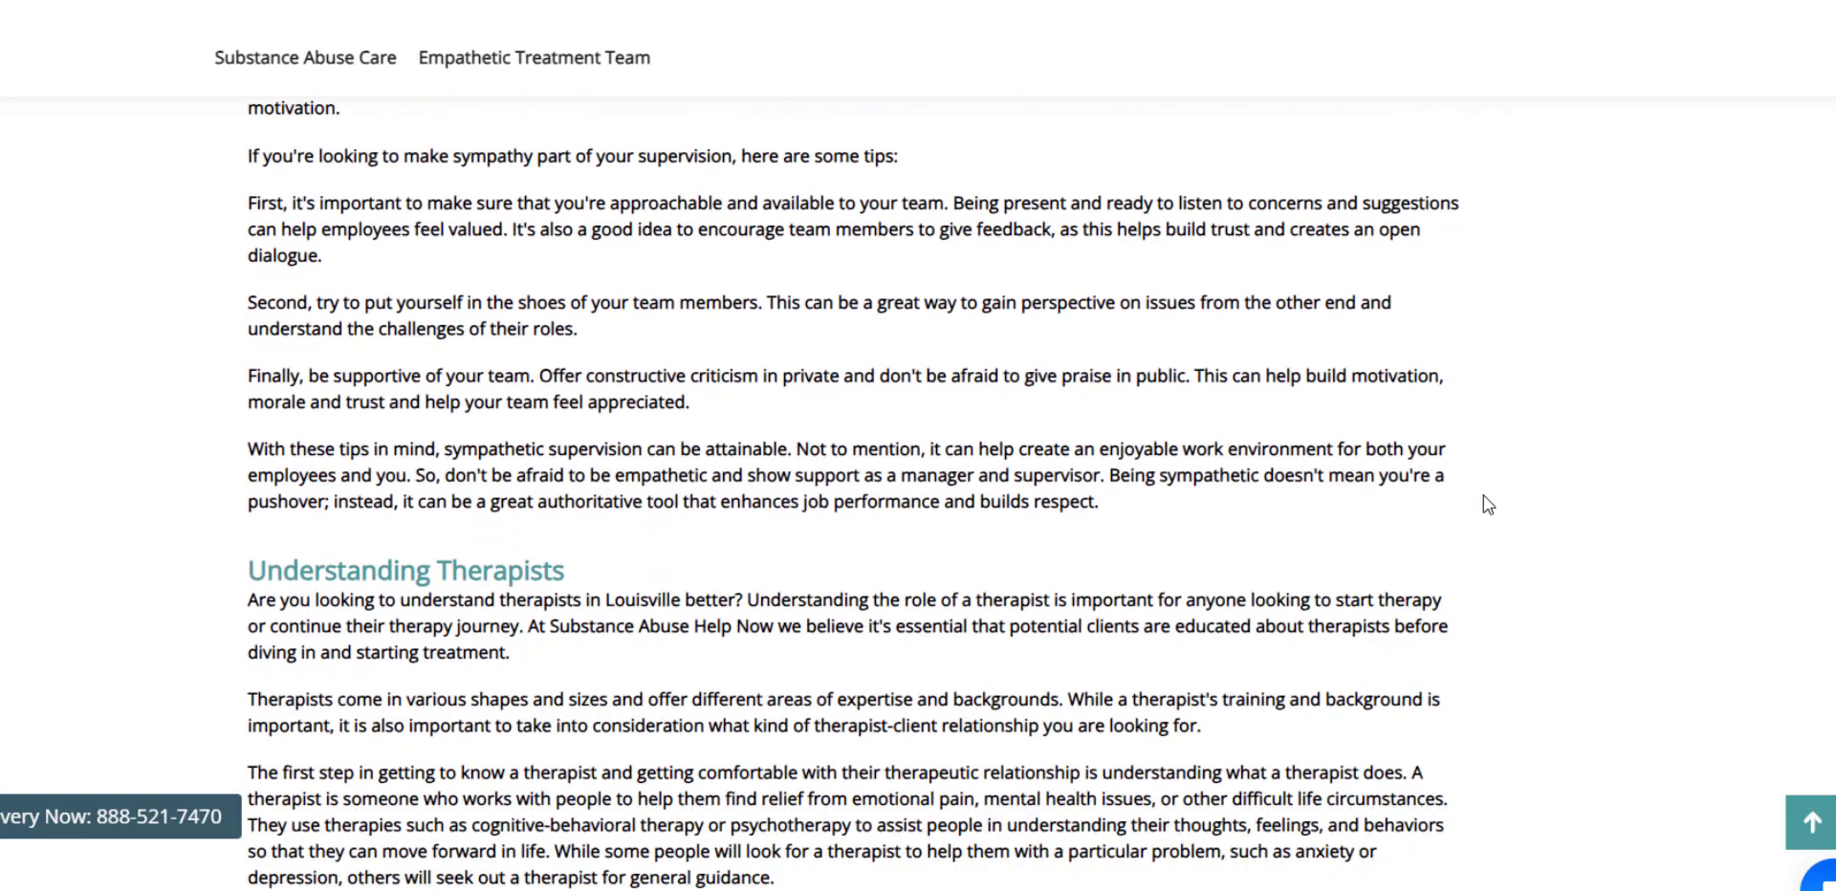
scroll(1492, 507, down, 6)
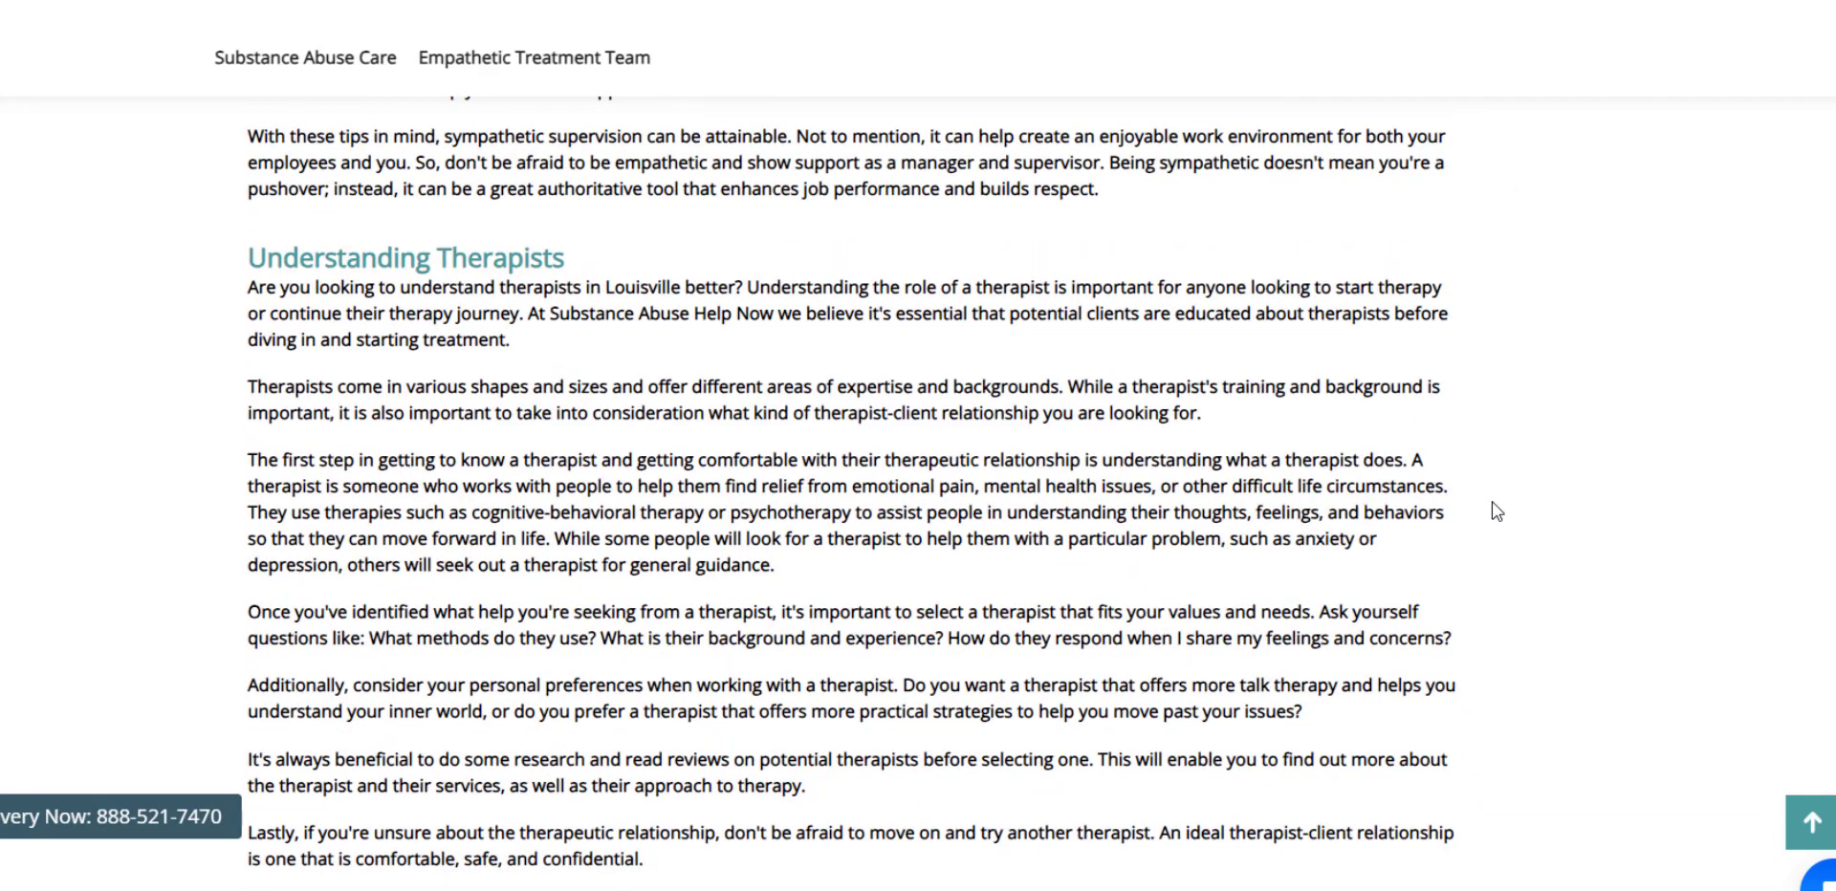
scroll(1500, 507, down, 3)
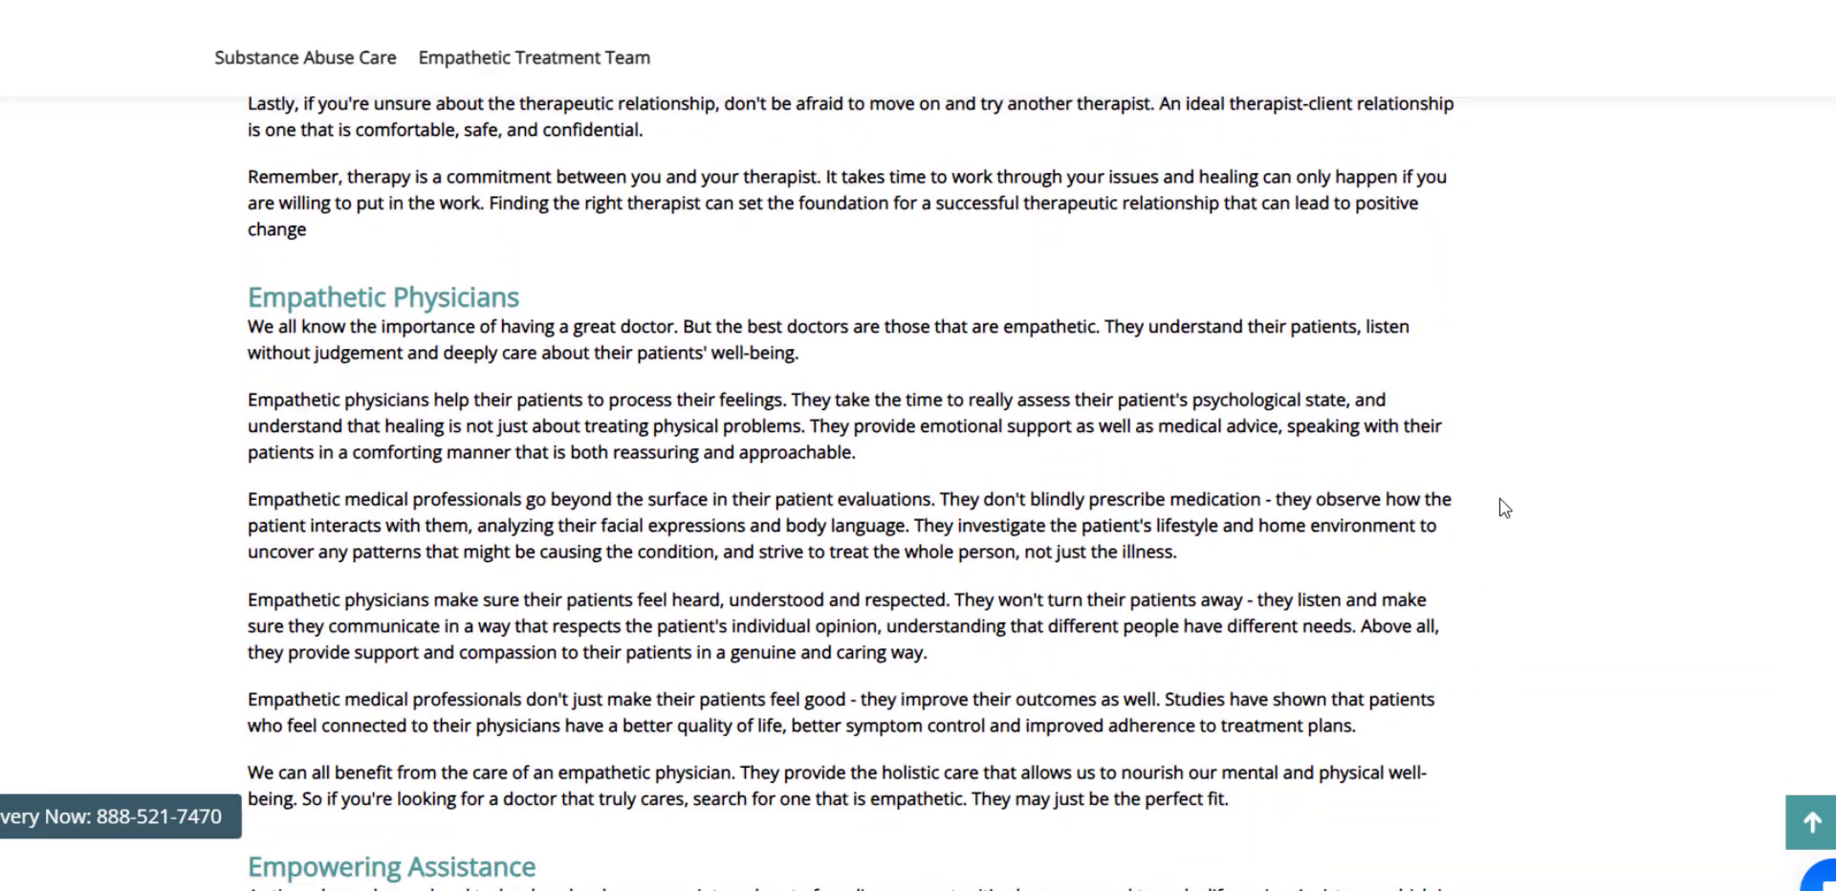
scroll(1500, 506, down, 1)
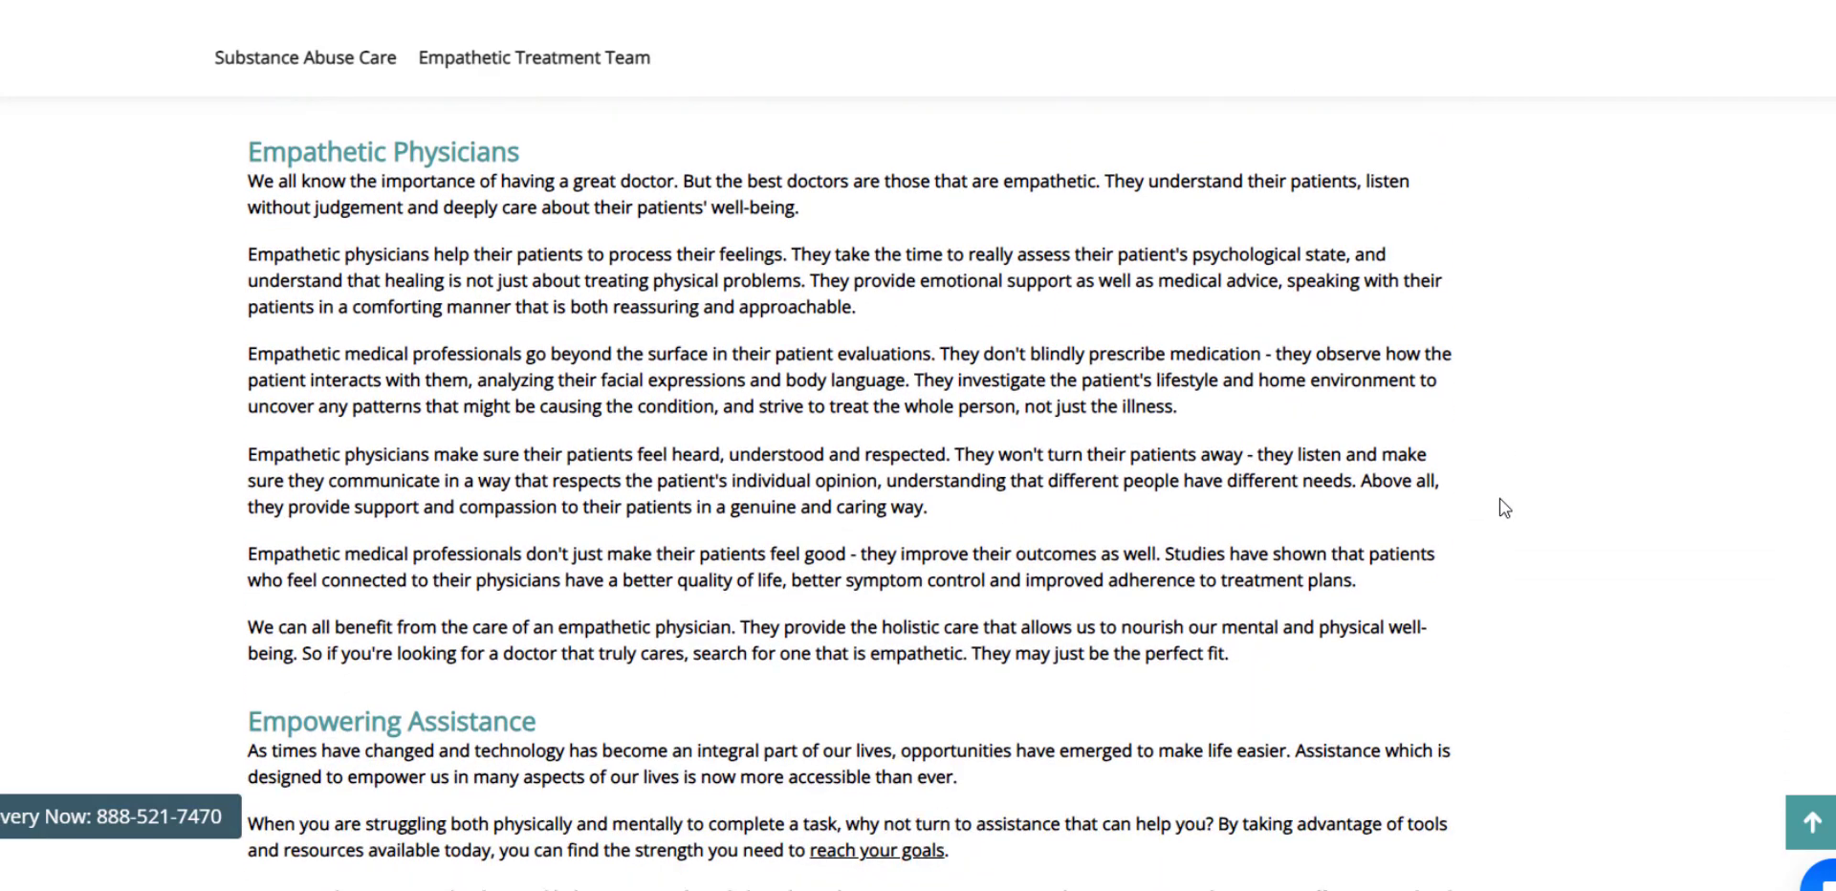
scroll(1500, 507, down, 3)
scroll(1500, 508, down, 1)
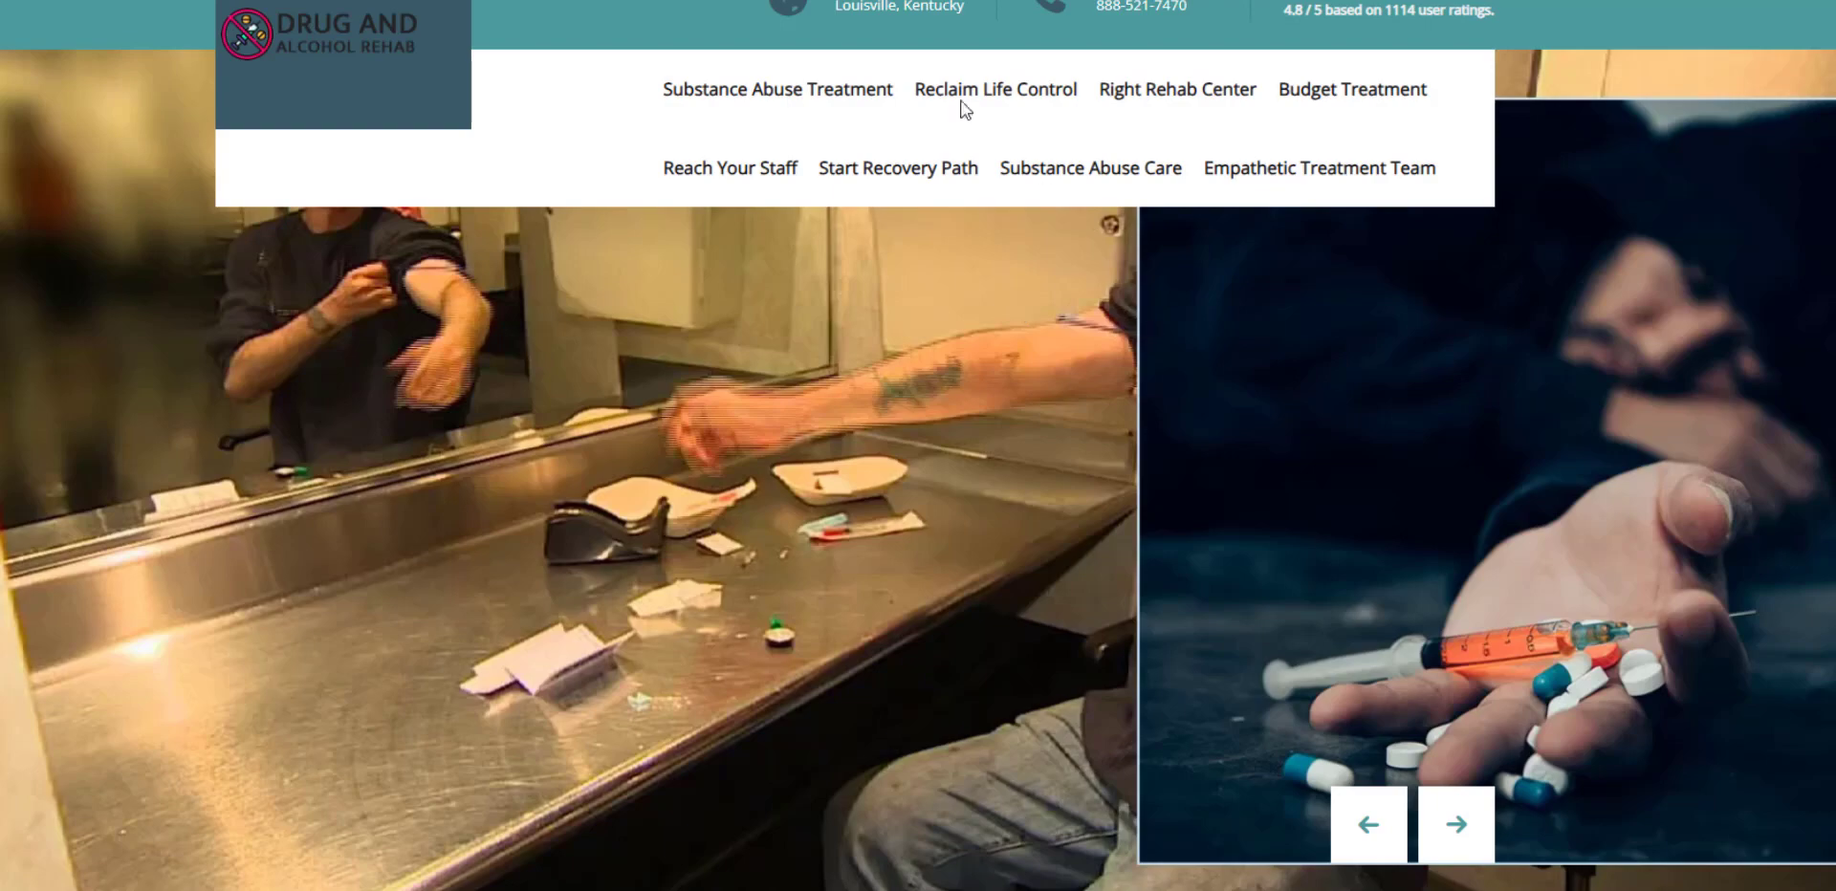
Step: Open the Start Recovery Path page and examine its sections through Make a Plan for linked keywords
click(951, 168)
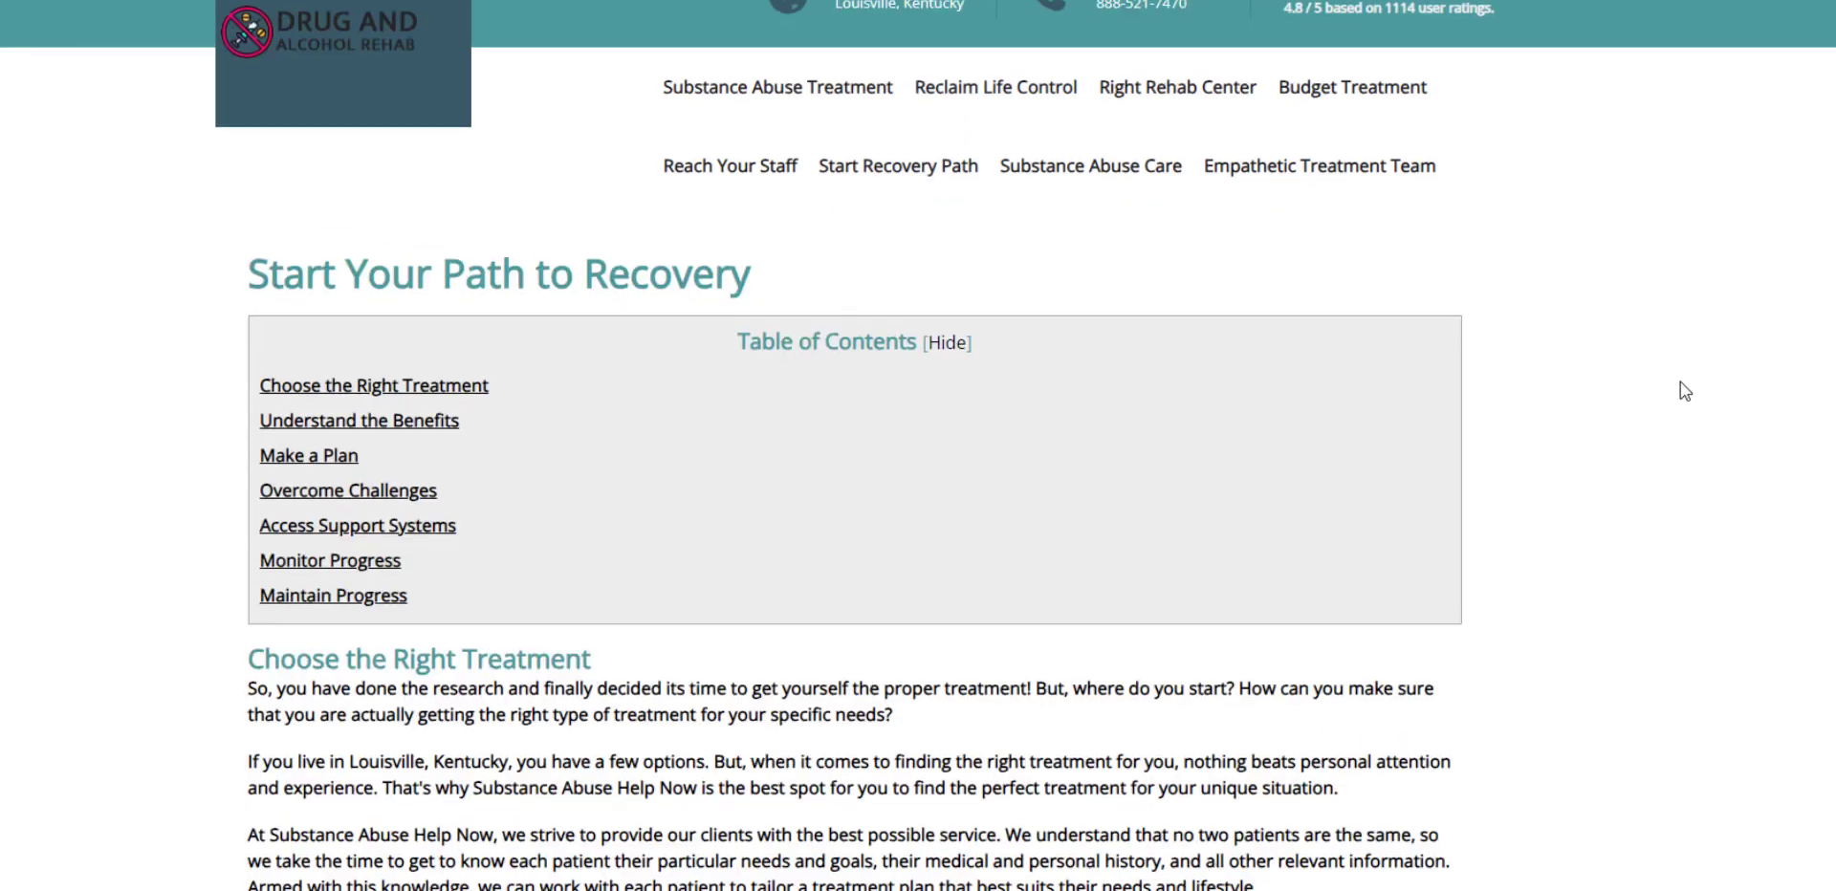
scroll(1685, 391, down, 8)
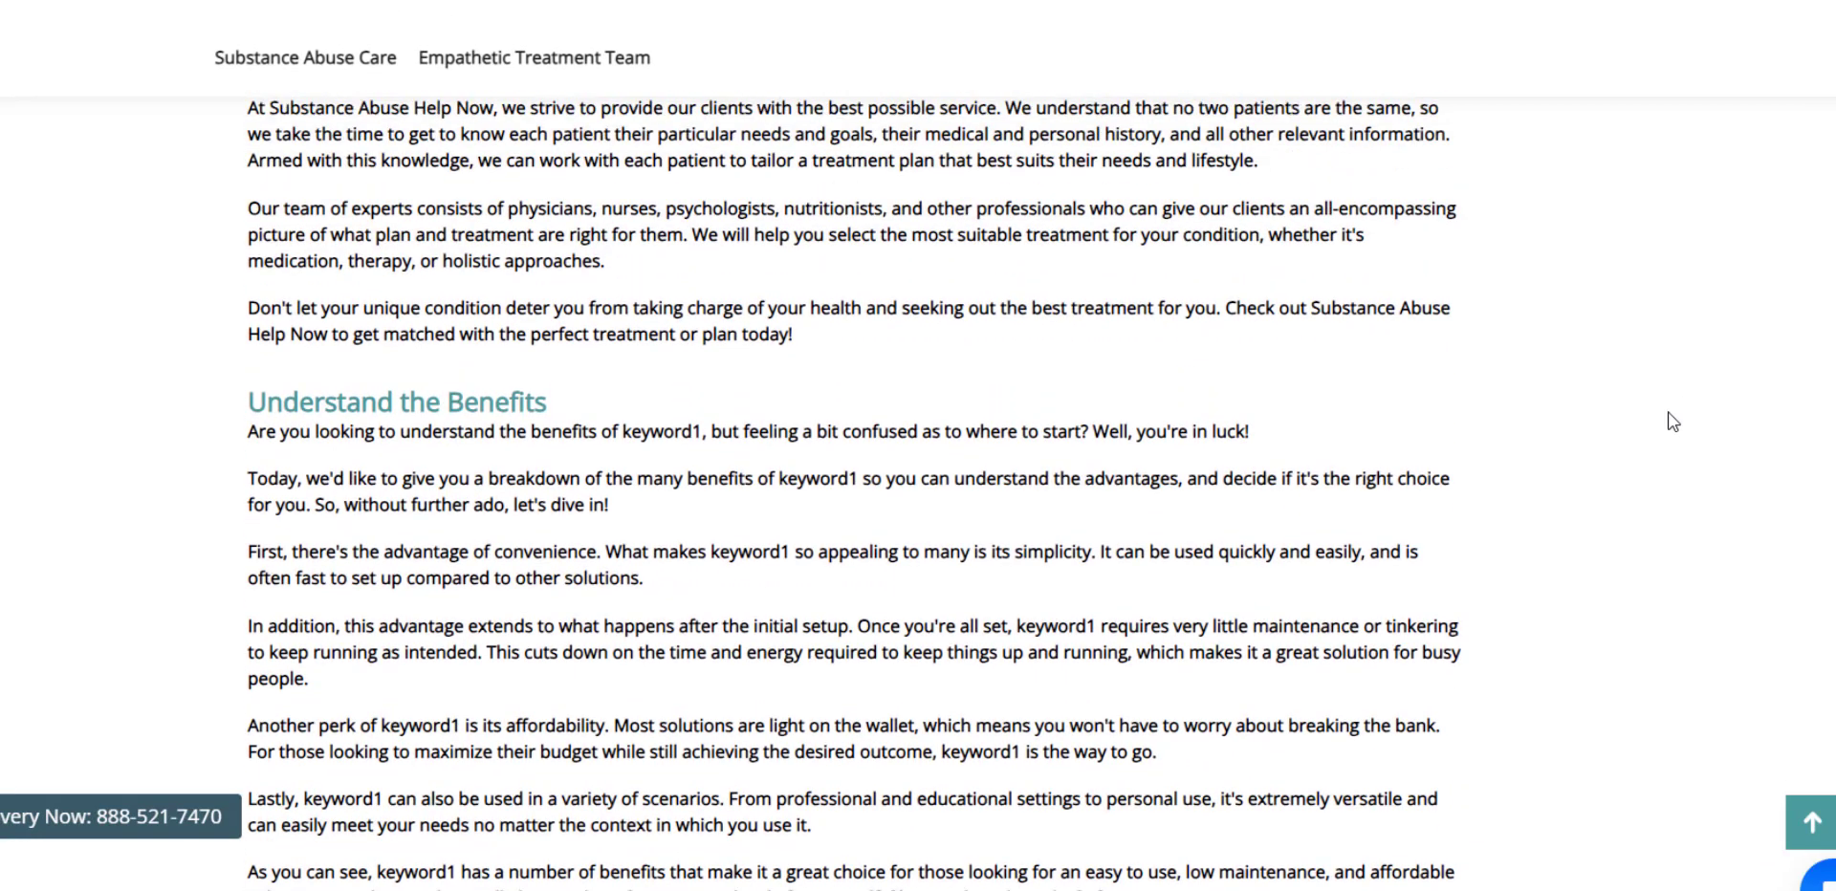
scroll(1673, 421, down, 3)
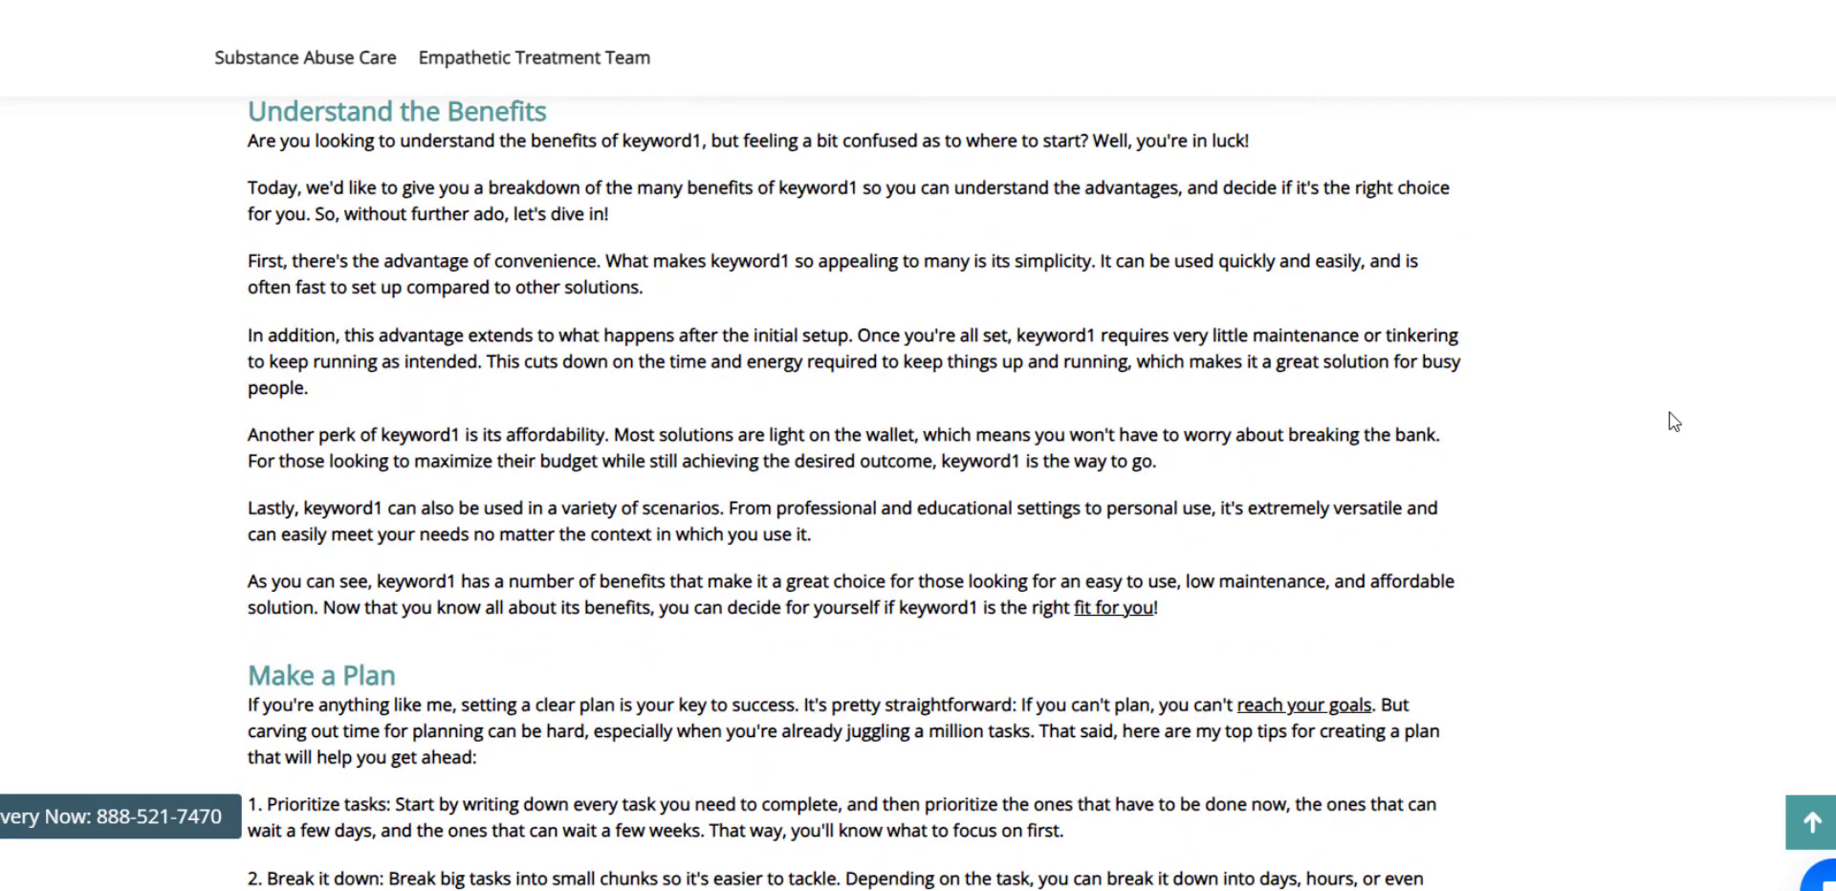
scroll(1673, 422, down, 3)
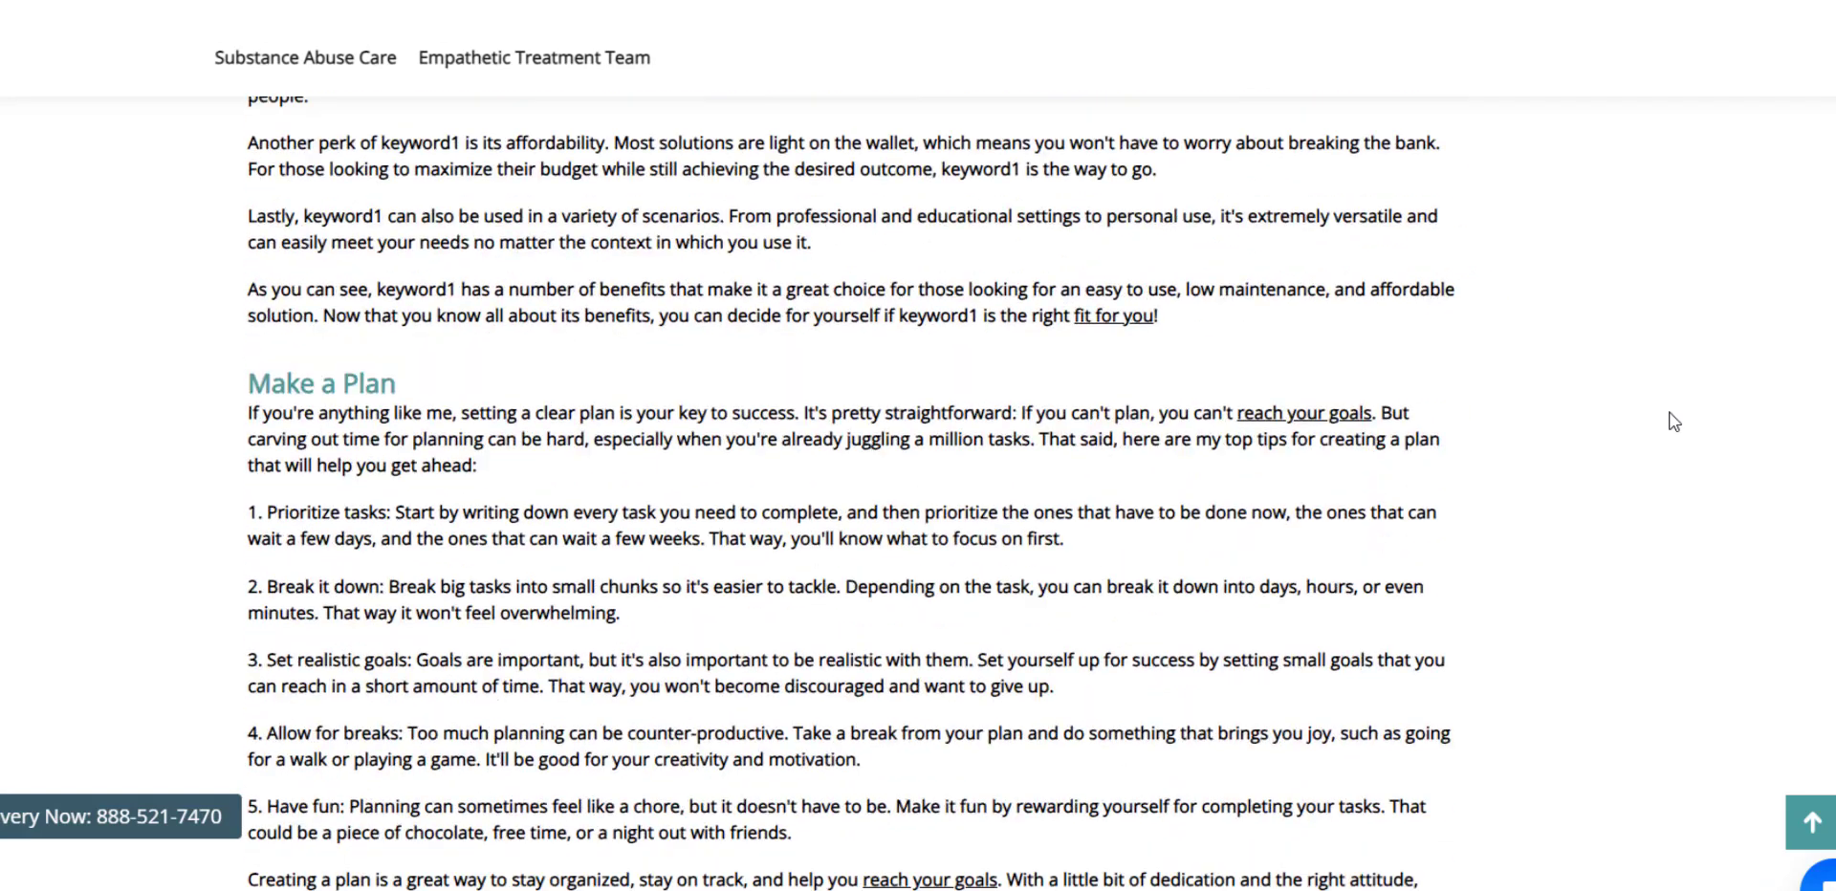
Step: Follow the "fit for you" link in Understand the Benefits, look over its destination page and return to the recovery path page
click(1105, 317)
scroll(1664, 483, down, 9)
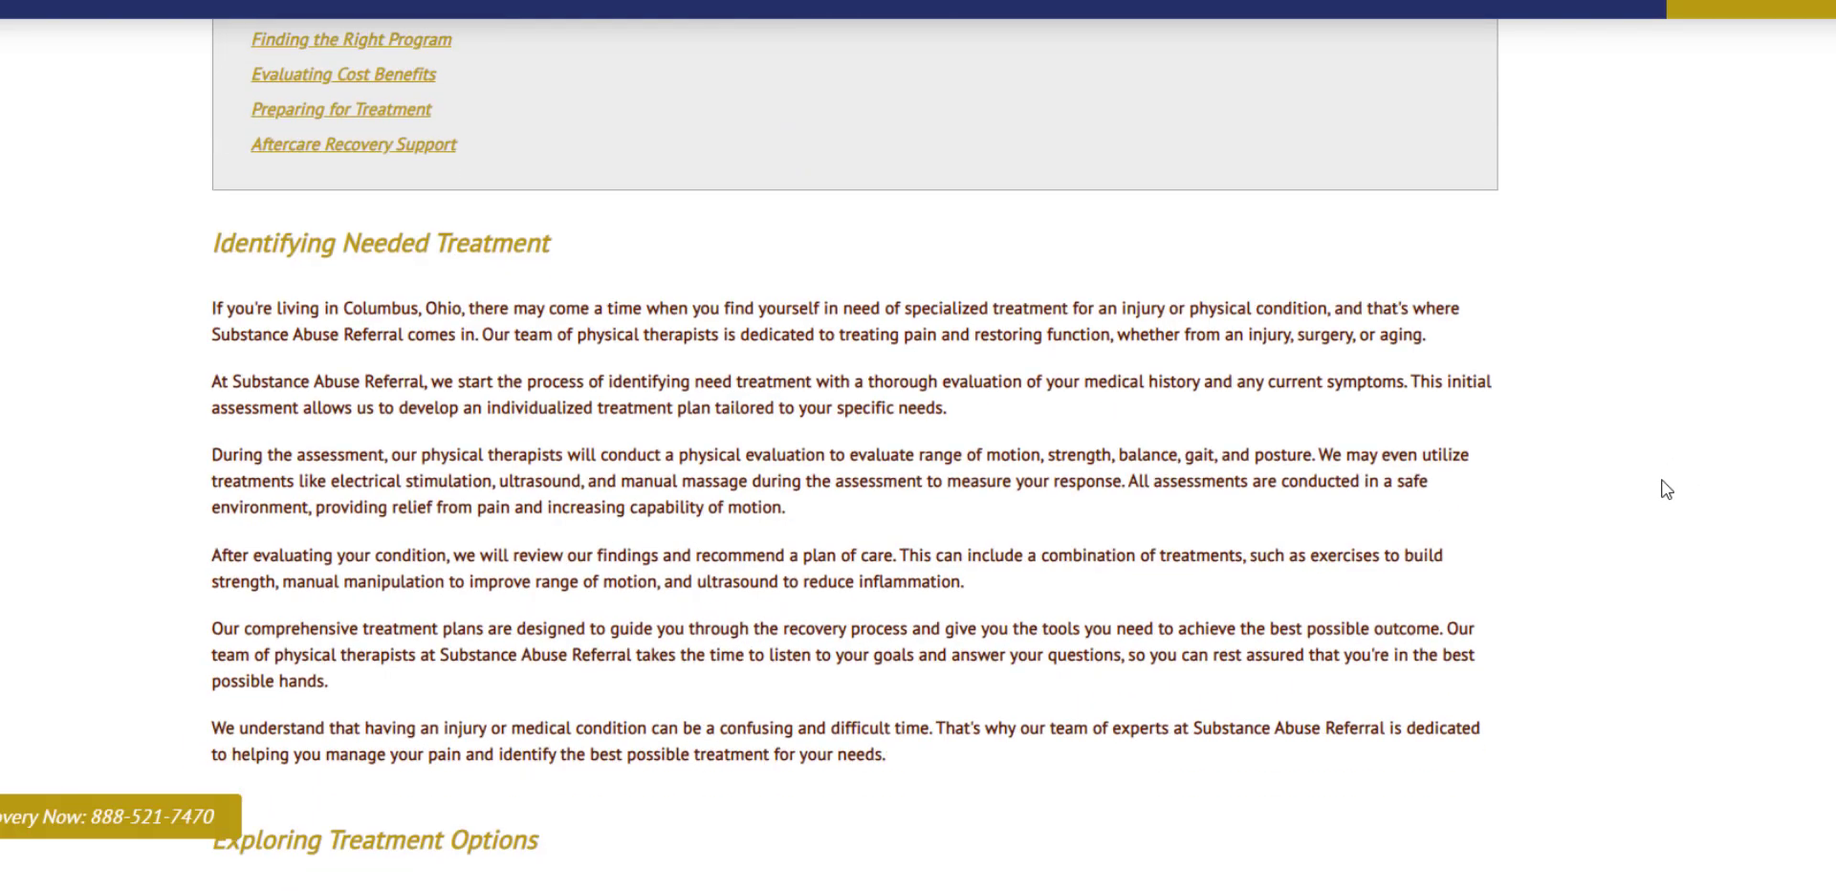
scroll(1661, 484, up, 9)
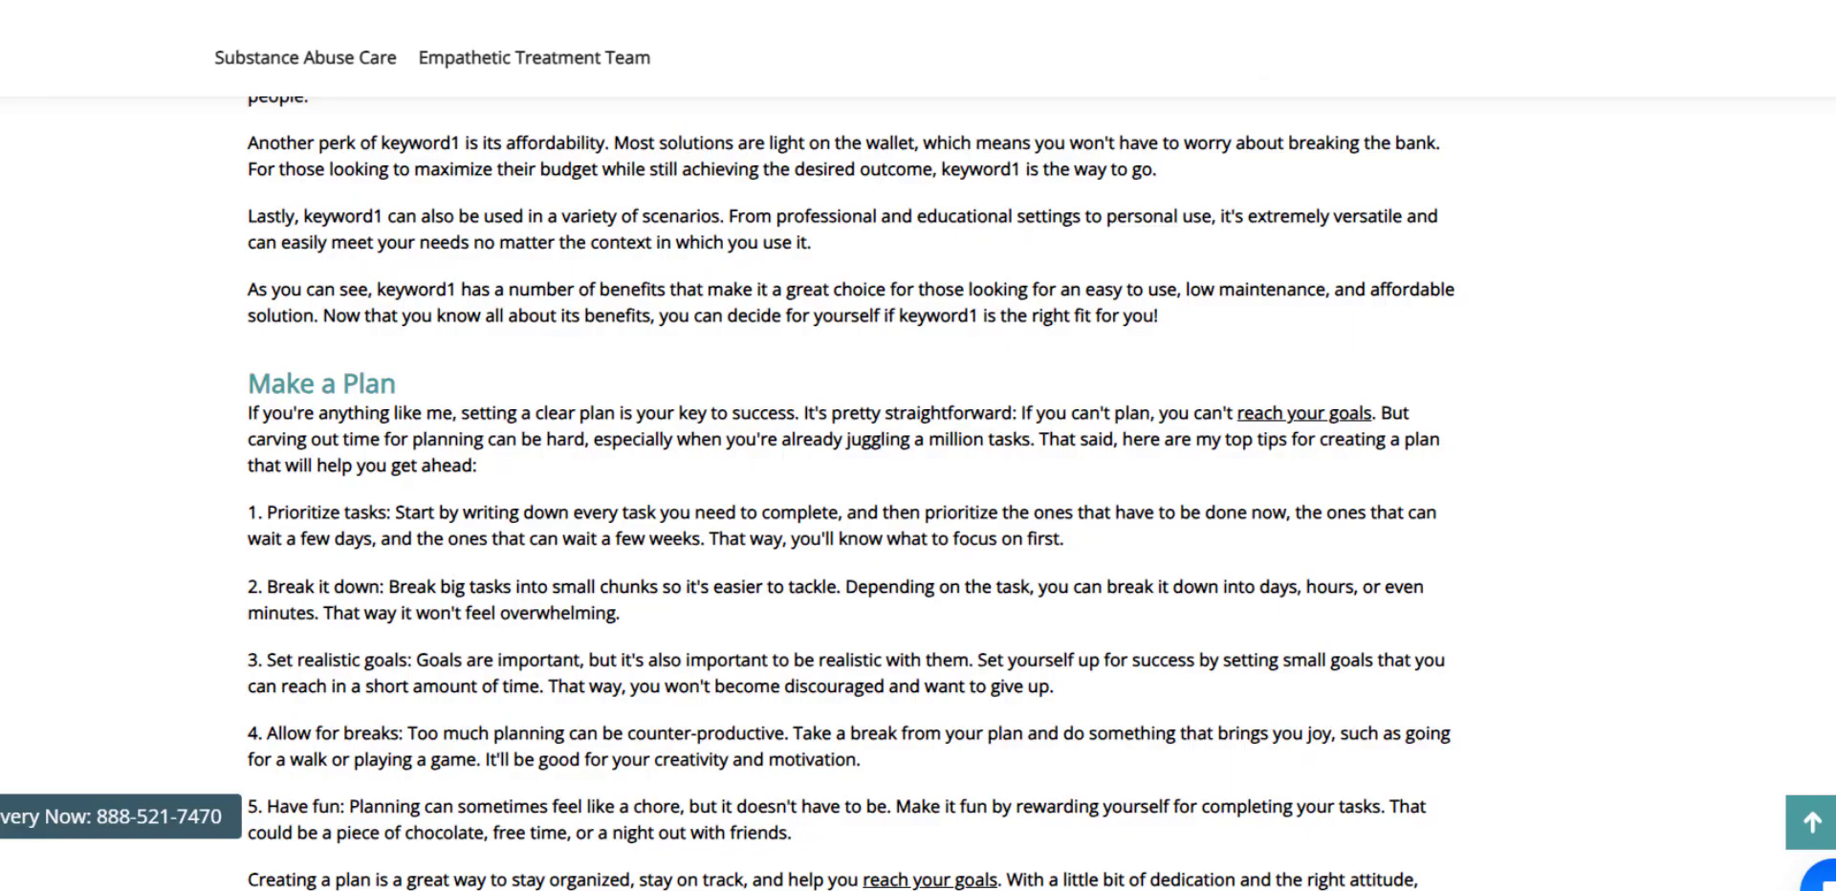
Step: Examine the rest of the recovery path page, through Access Support Systems, Monitor Progress and Maintain Progress, for linked keywords
scroll(1406, 387, down, 7)
scroll(1406, 386, down, 5)
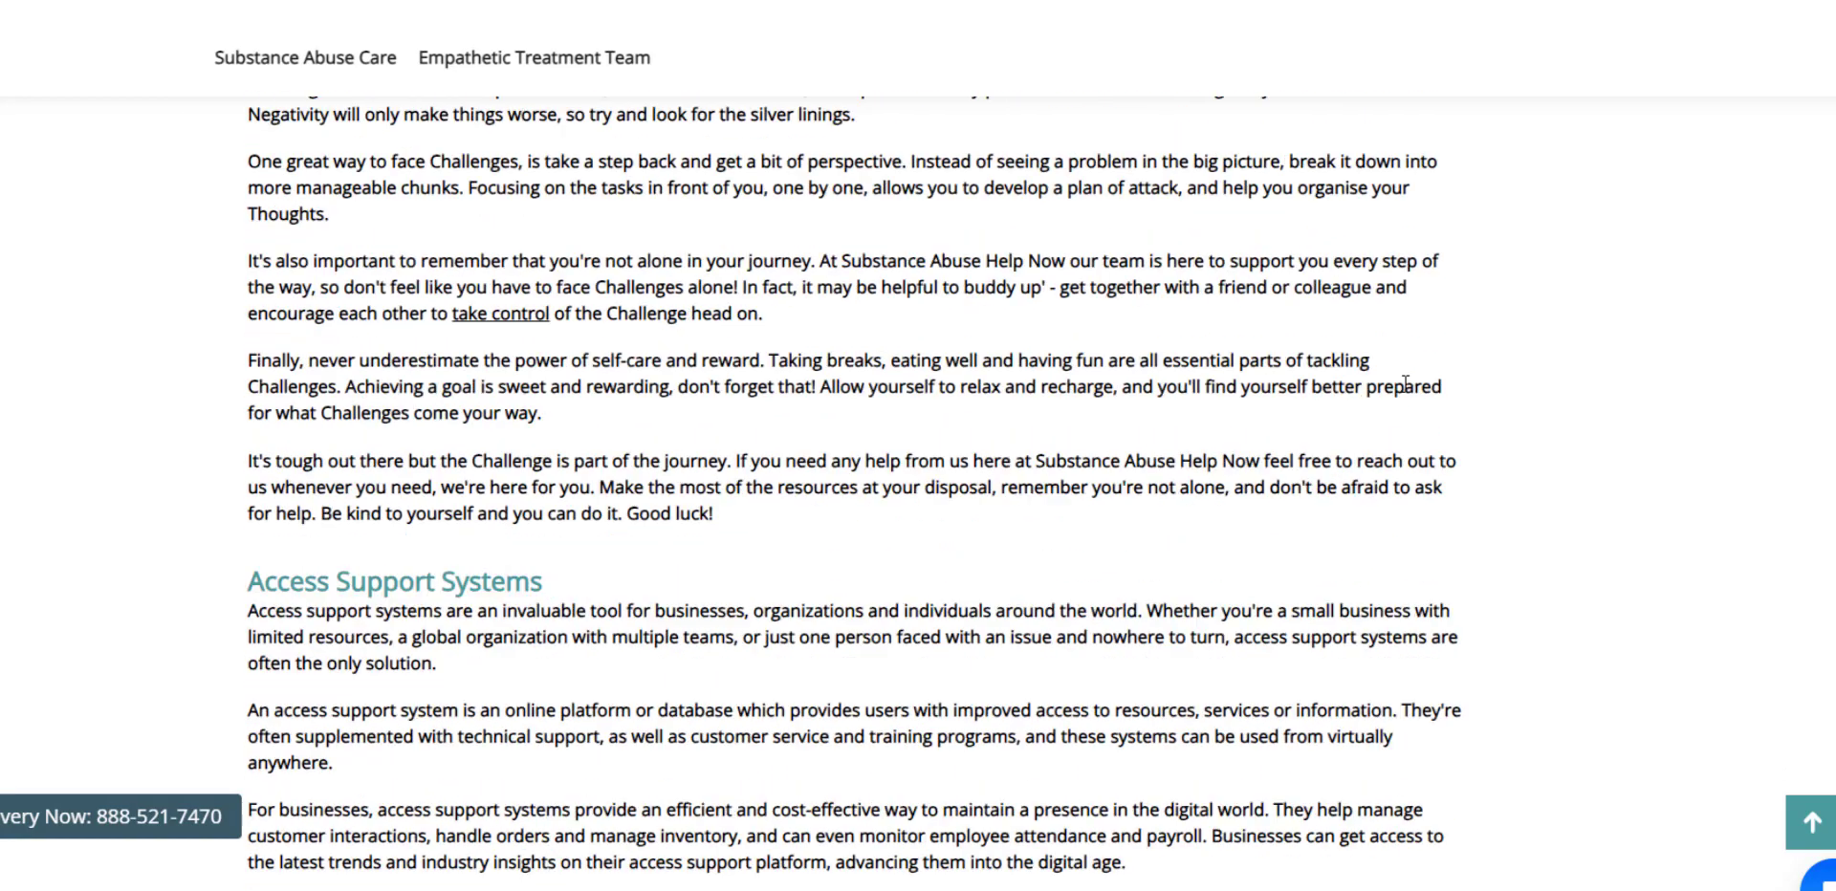
scroll(1406, 383, down, 3)
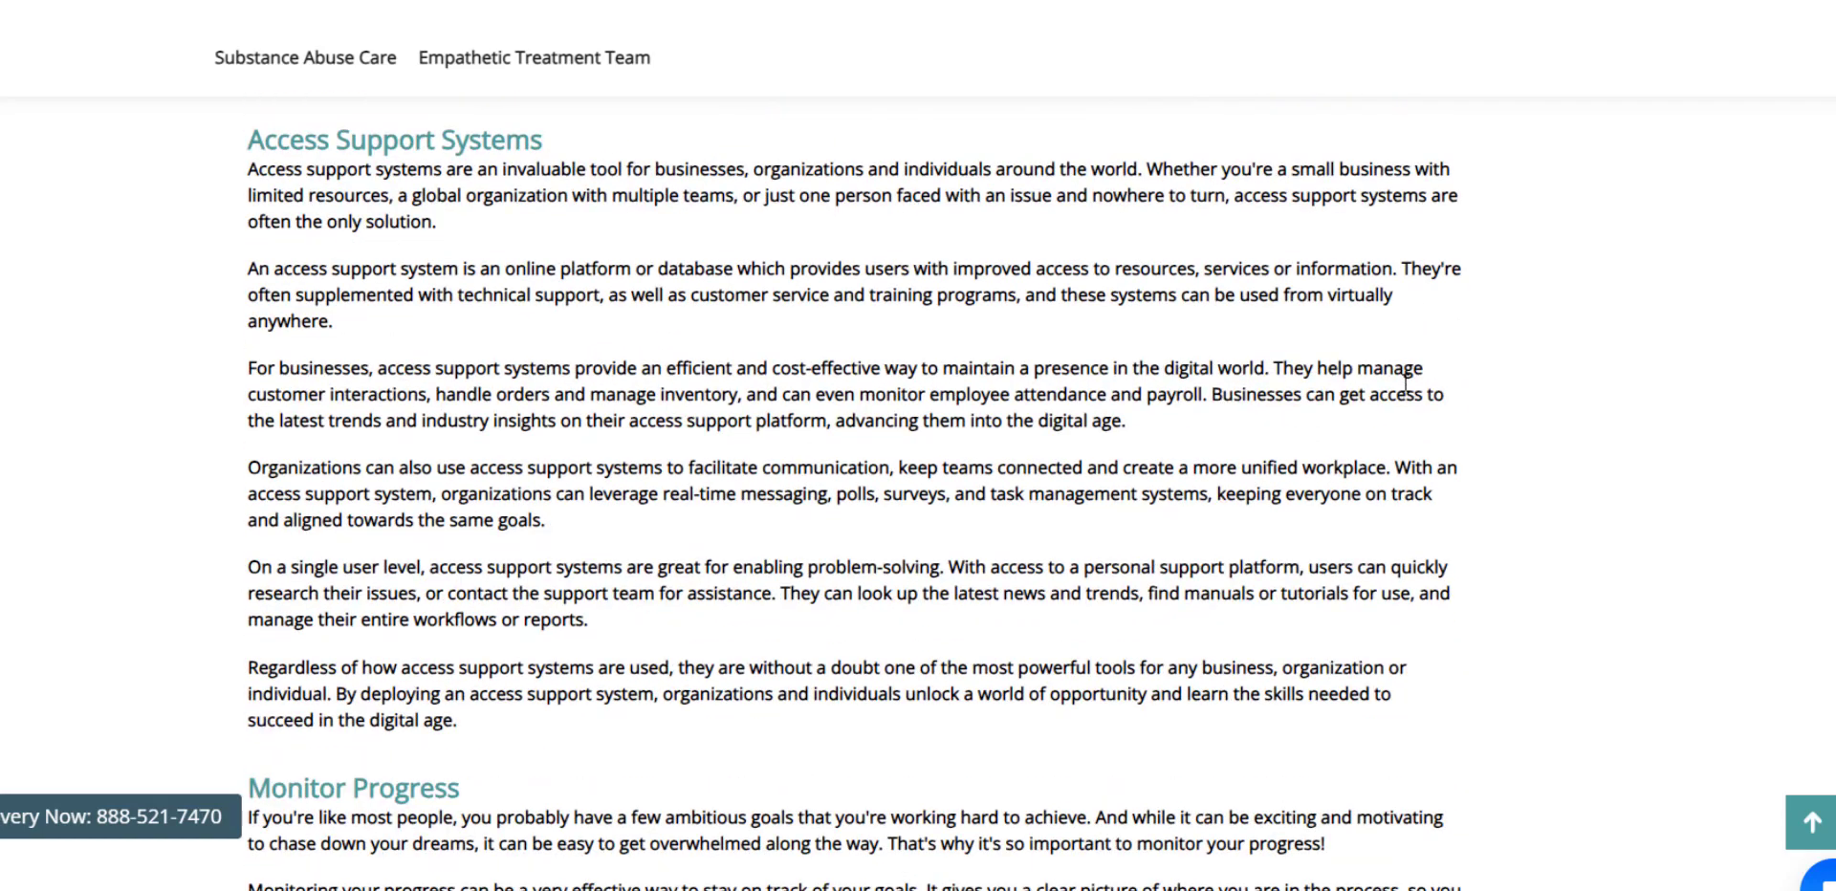
scroll(1406, 385, down, 3)
scroll(1406, 388, down, 4)
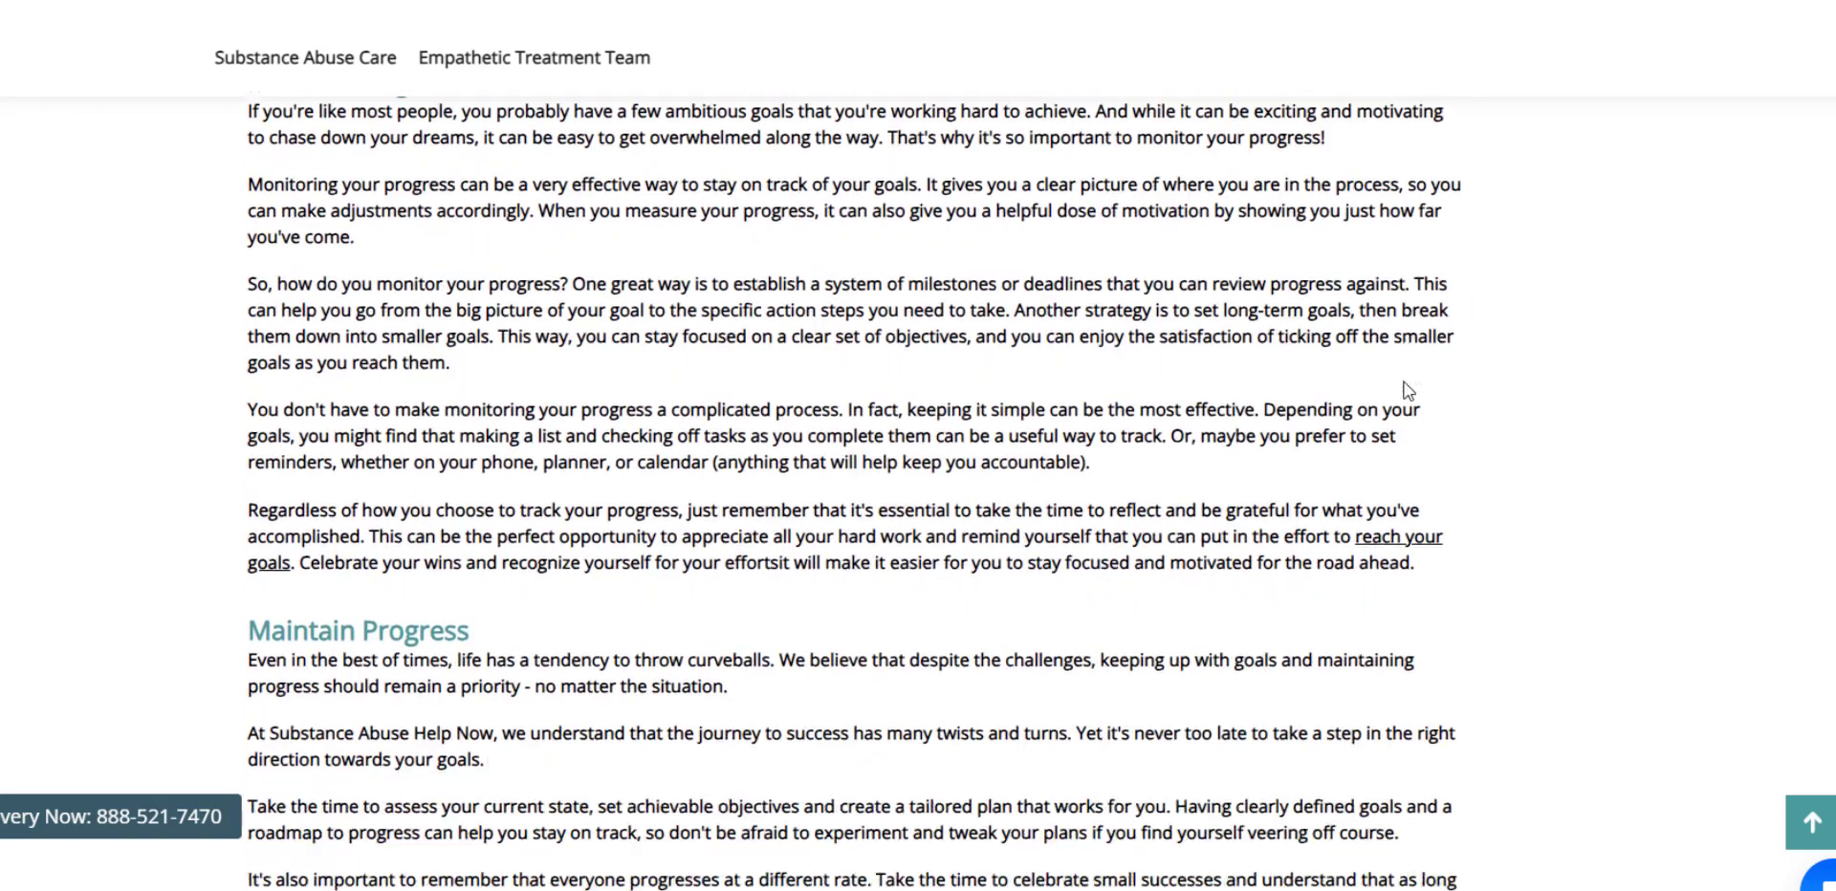
scroll(1406, 390, down, 4)
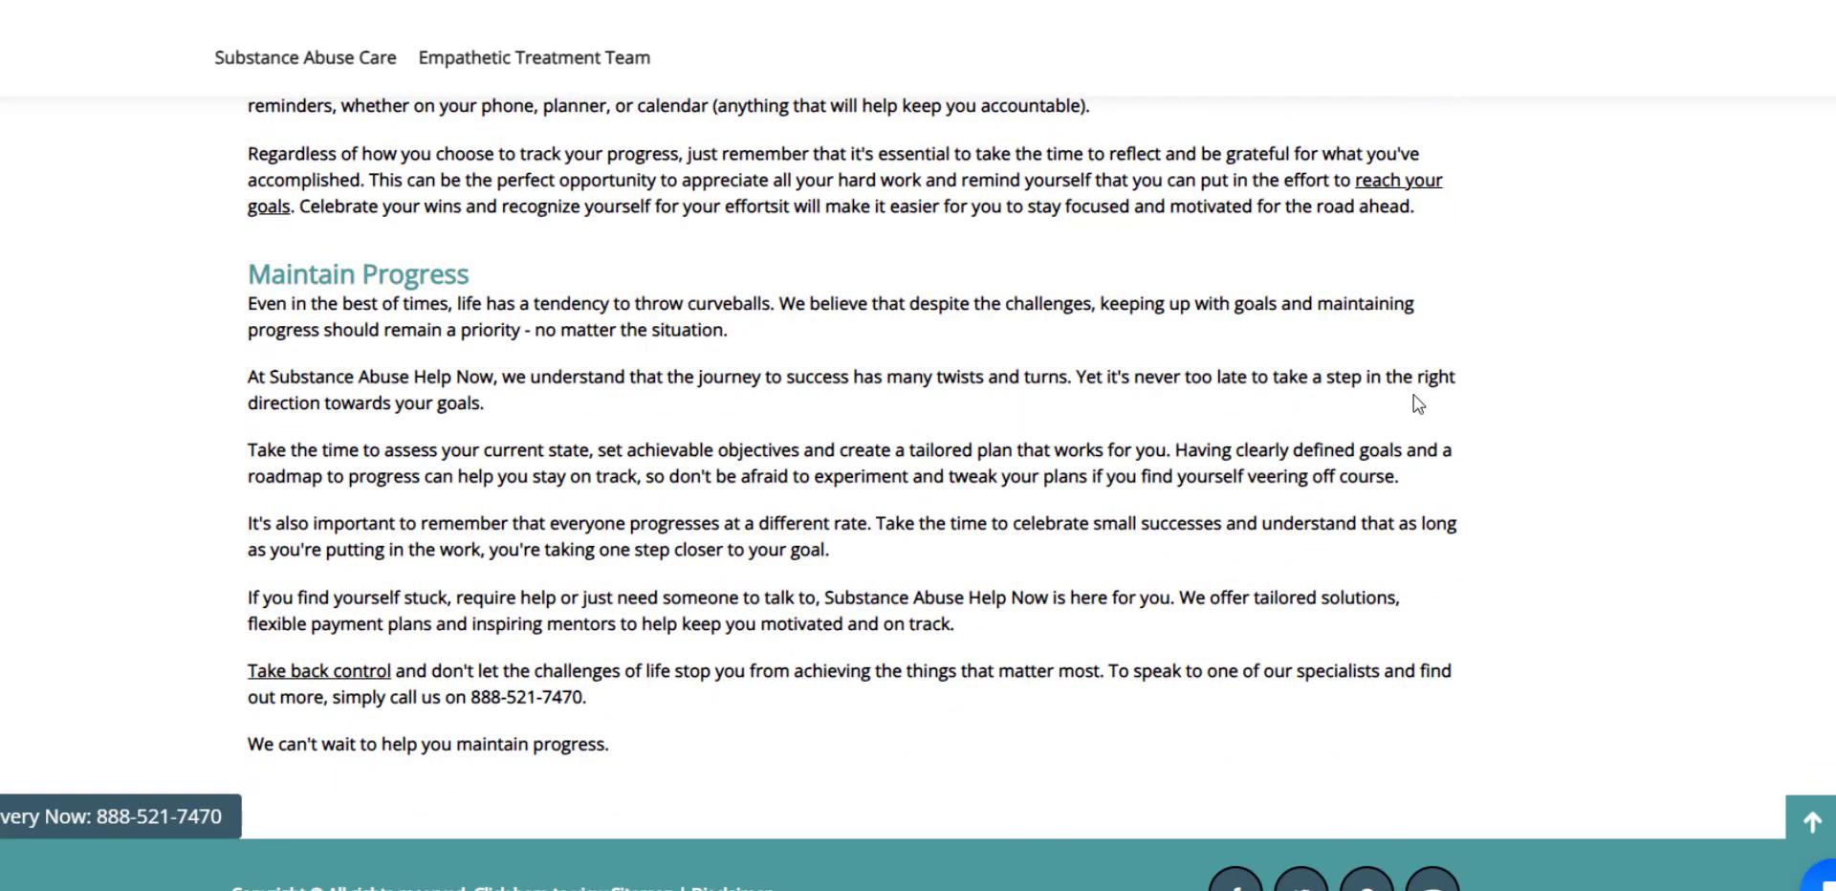
scroll(1415, 407, up, 3)
scroll(356, 791, down, 3)
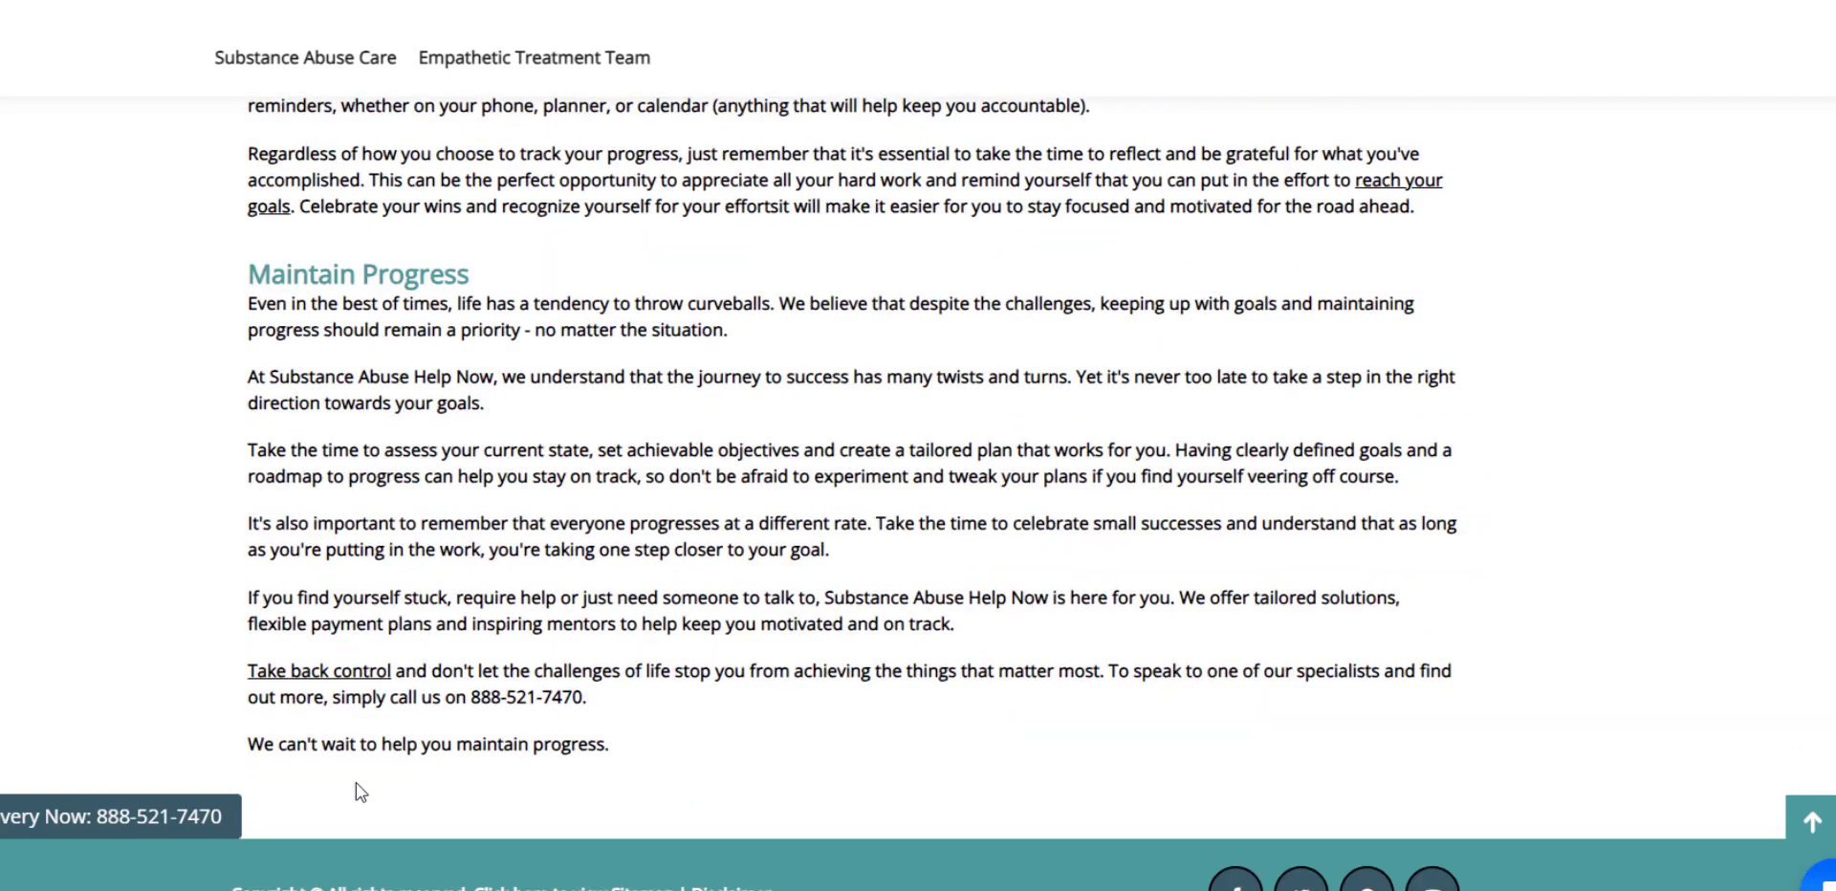
Step: Follow the "Take back control" link in Maintain Progress and compare the destination page's title, navigation and content with the keyword
click(349, 681)
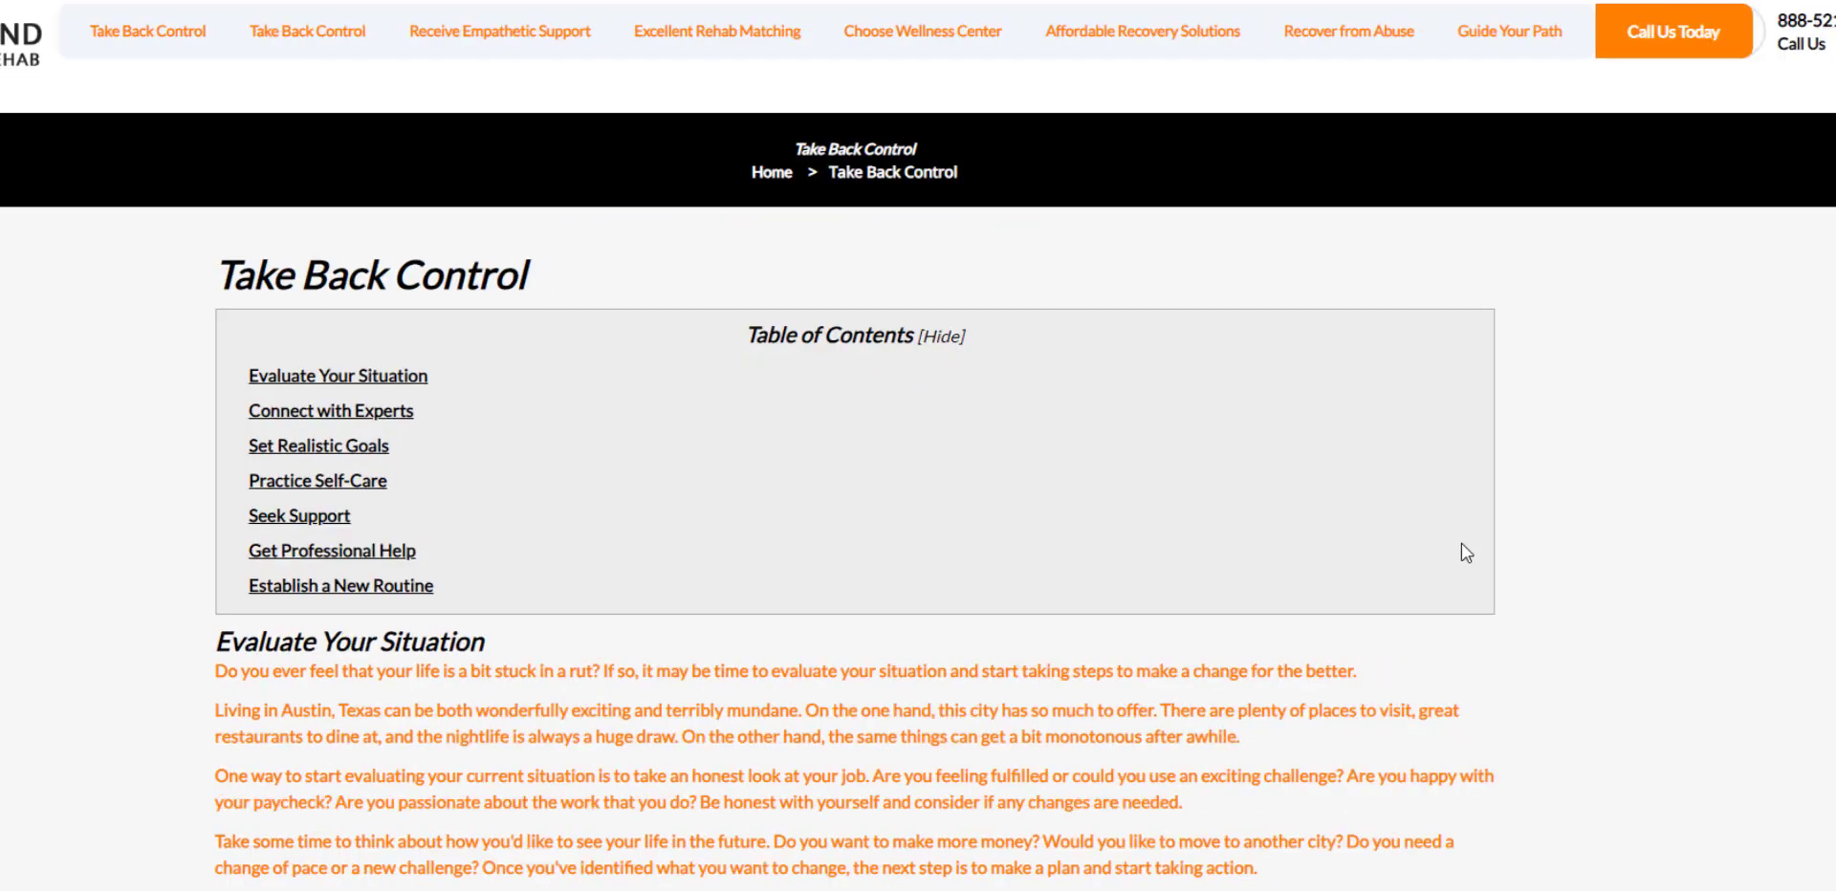
drag(592, 265, 170, 358)
click(92, 410)
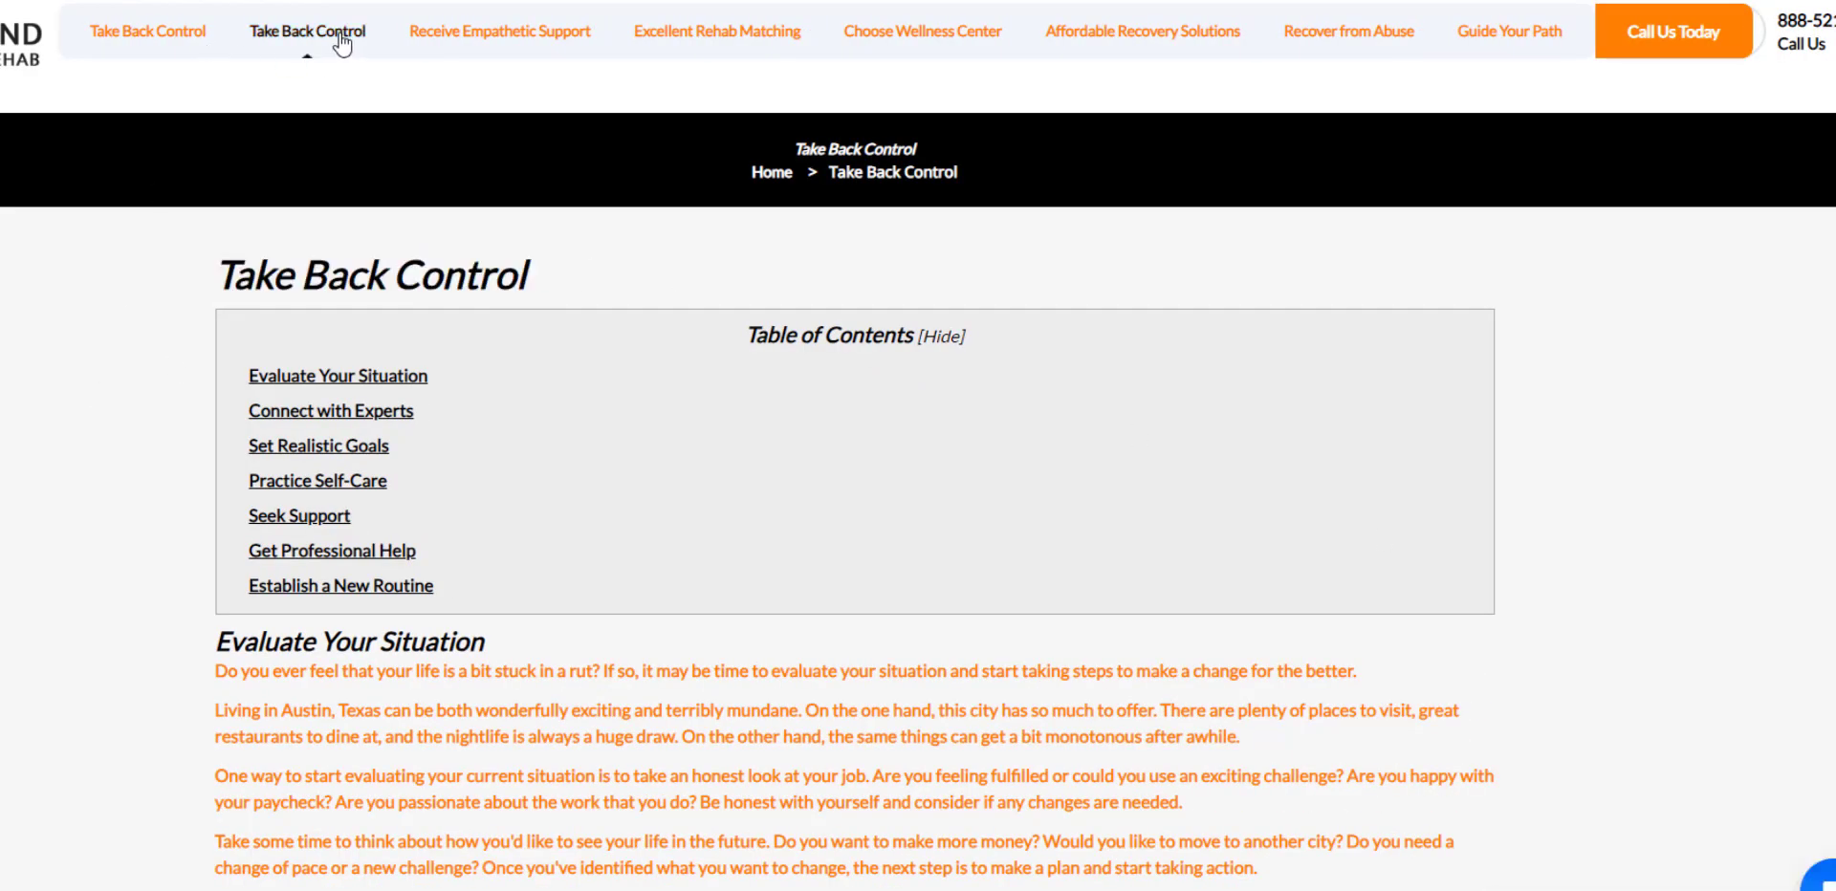
scroll(1673, 517, down, 5)
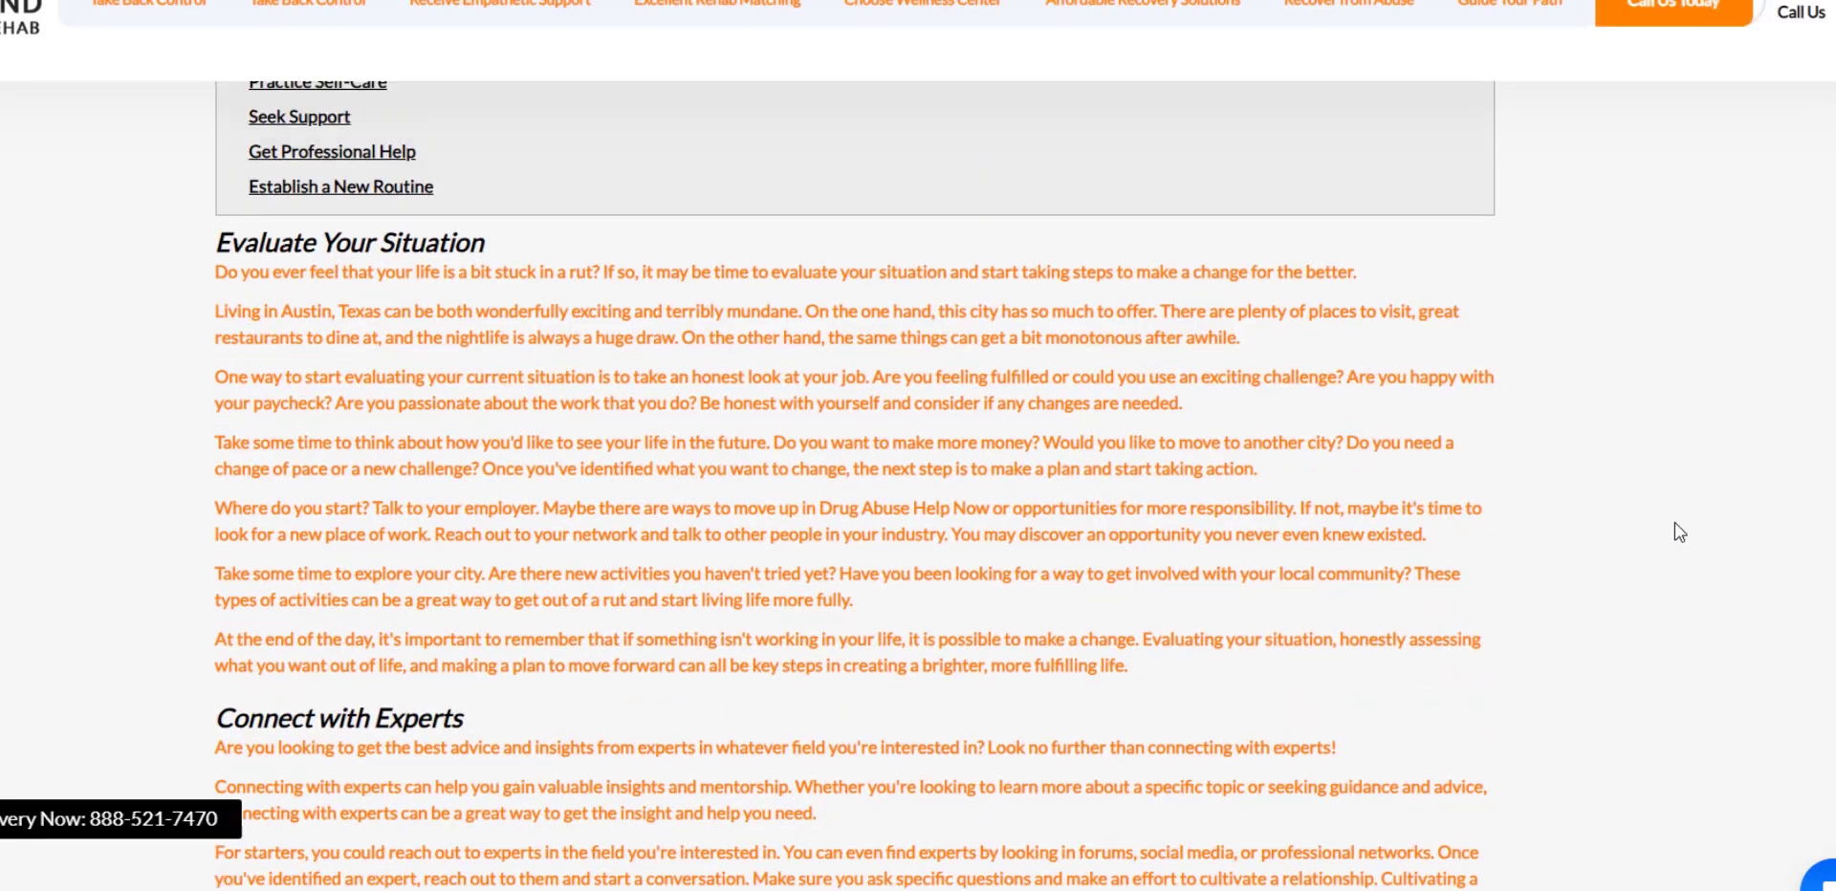
scroll(1680, 532, up, 5)
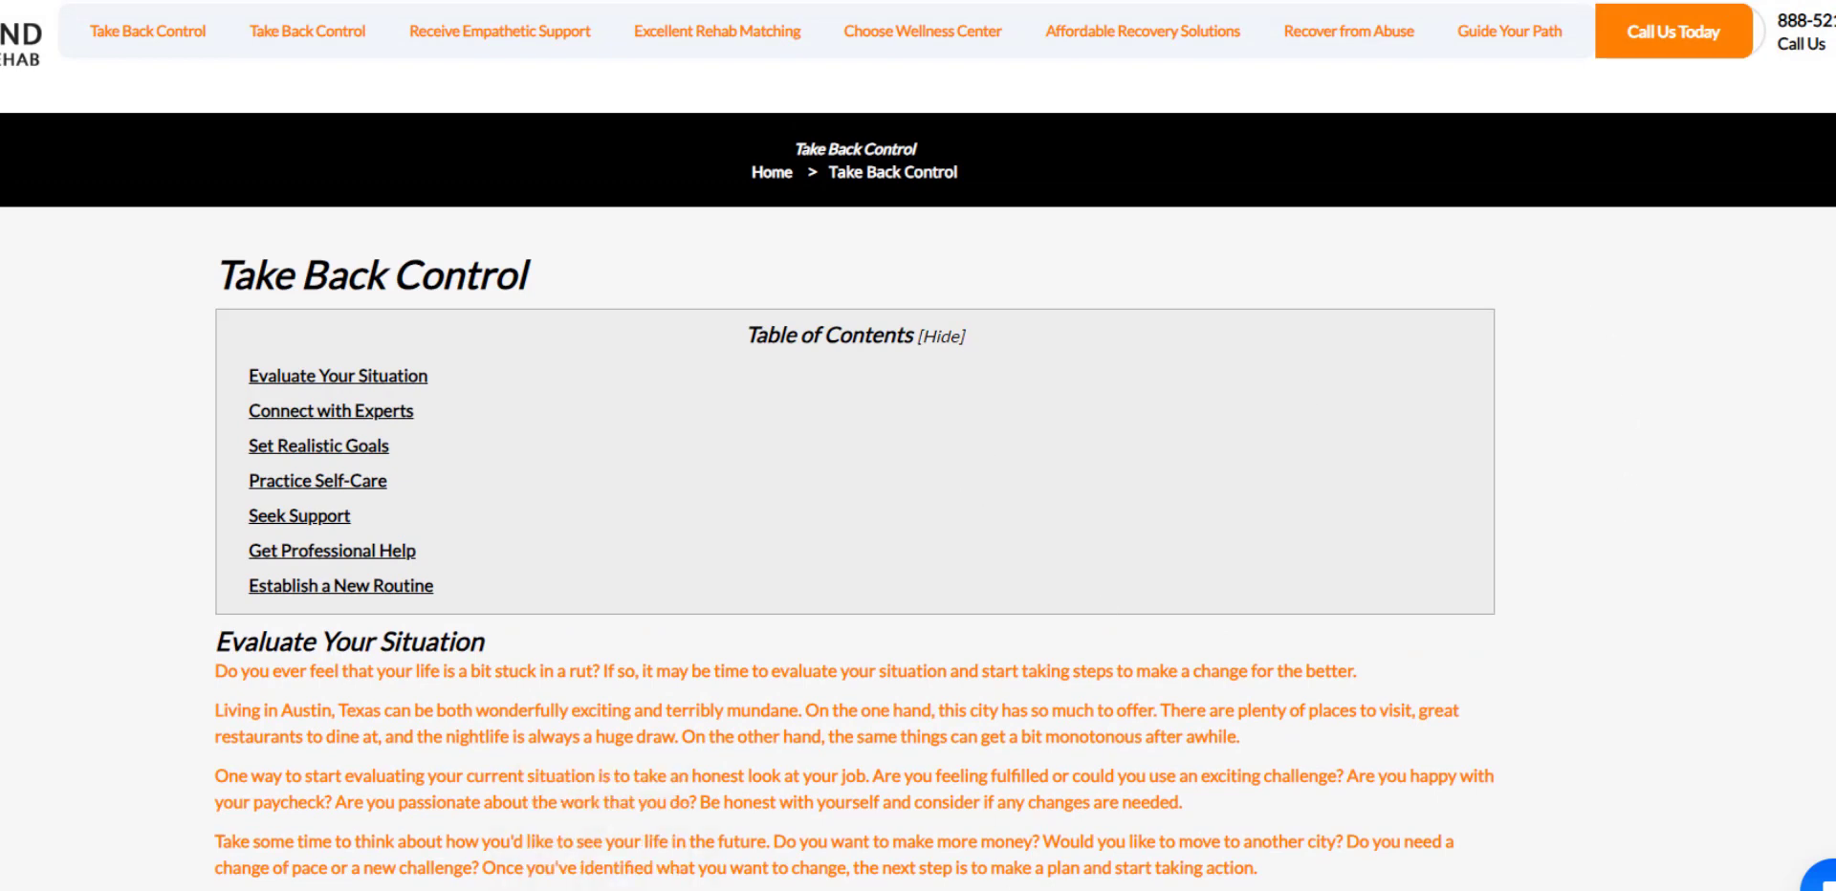
Step: Return to Varsheet Installer, close the crosslink result table and look for the next function in the navigation
key(ctrl+shift+Tab)
click(1227, 880)
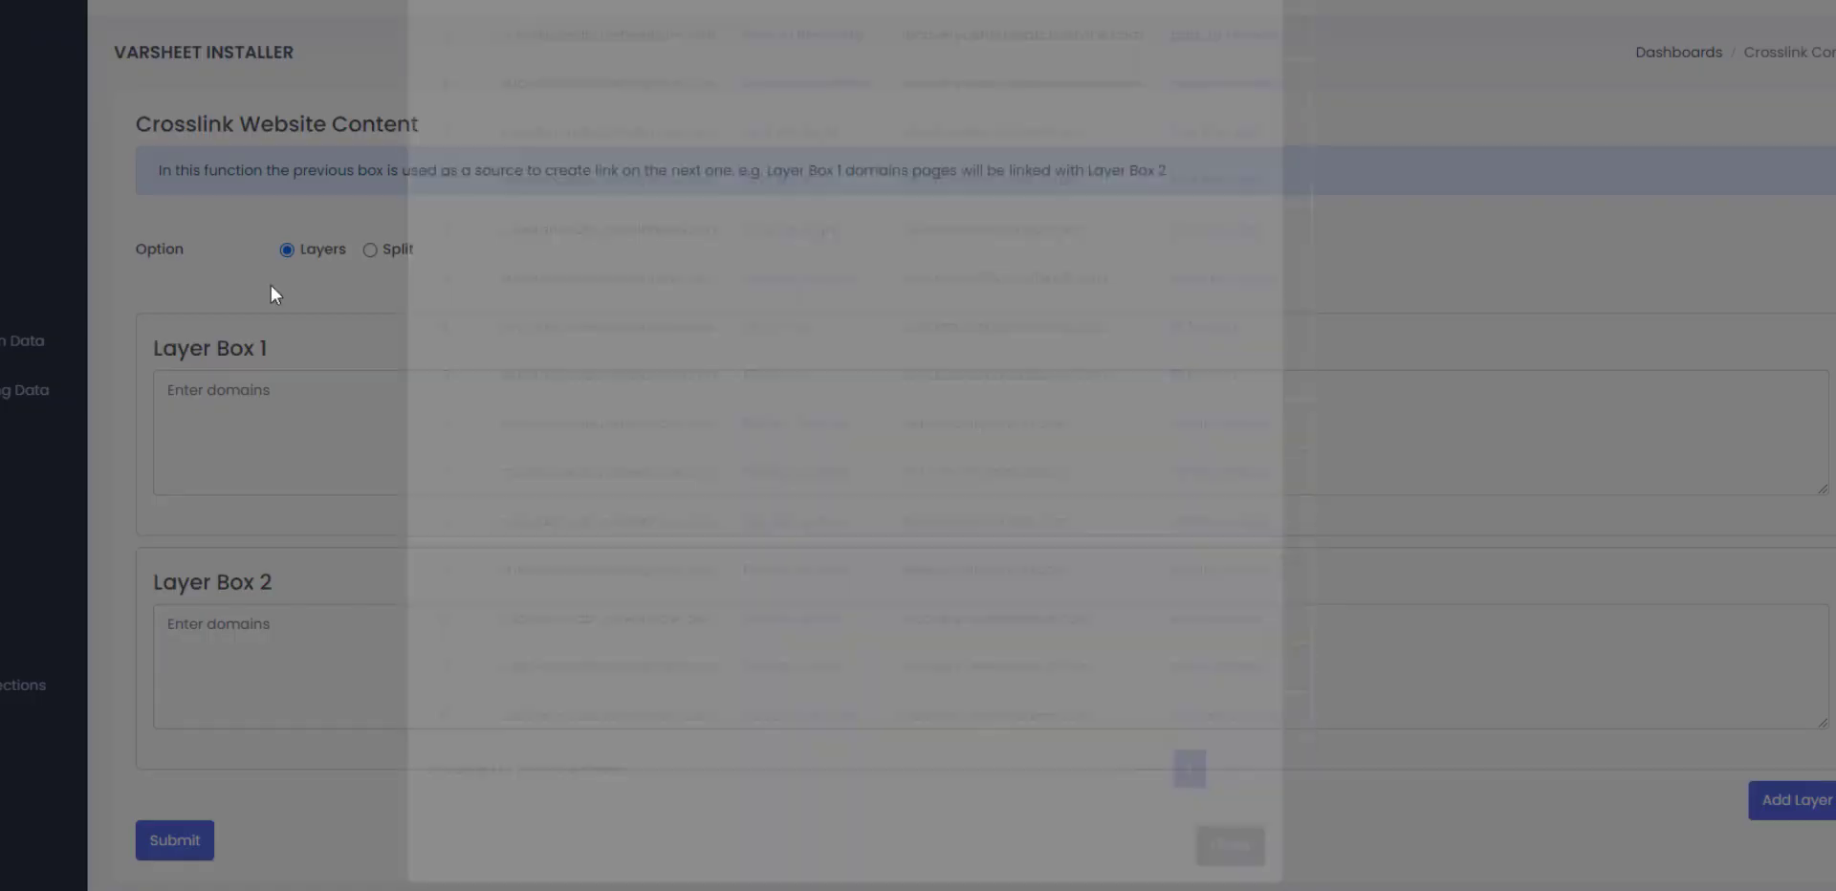
scroll(16, 646, down, 2)
scroll(19, 574, down, 5)
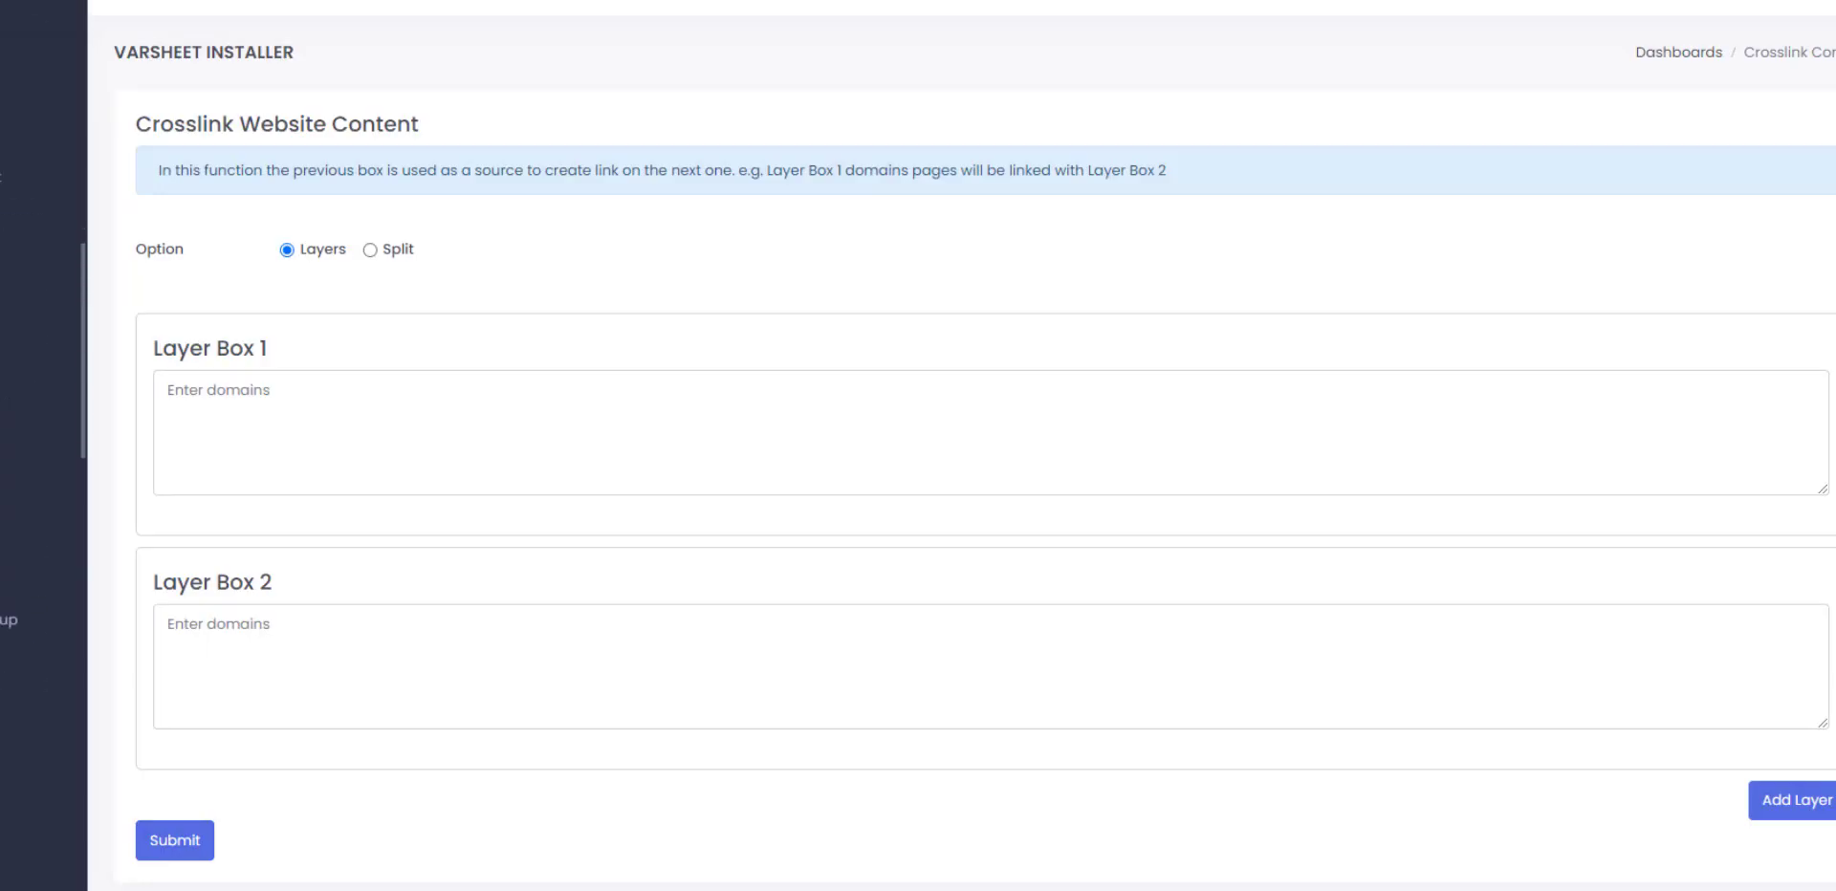
click(7, 207)
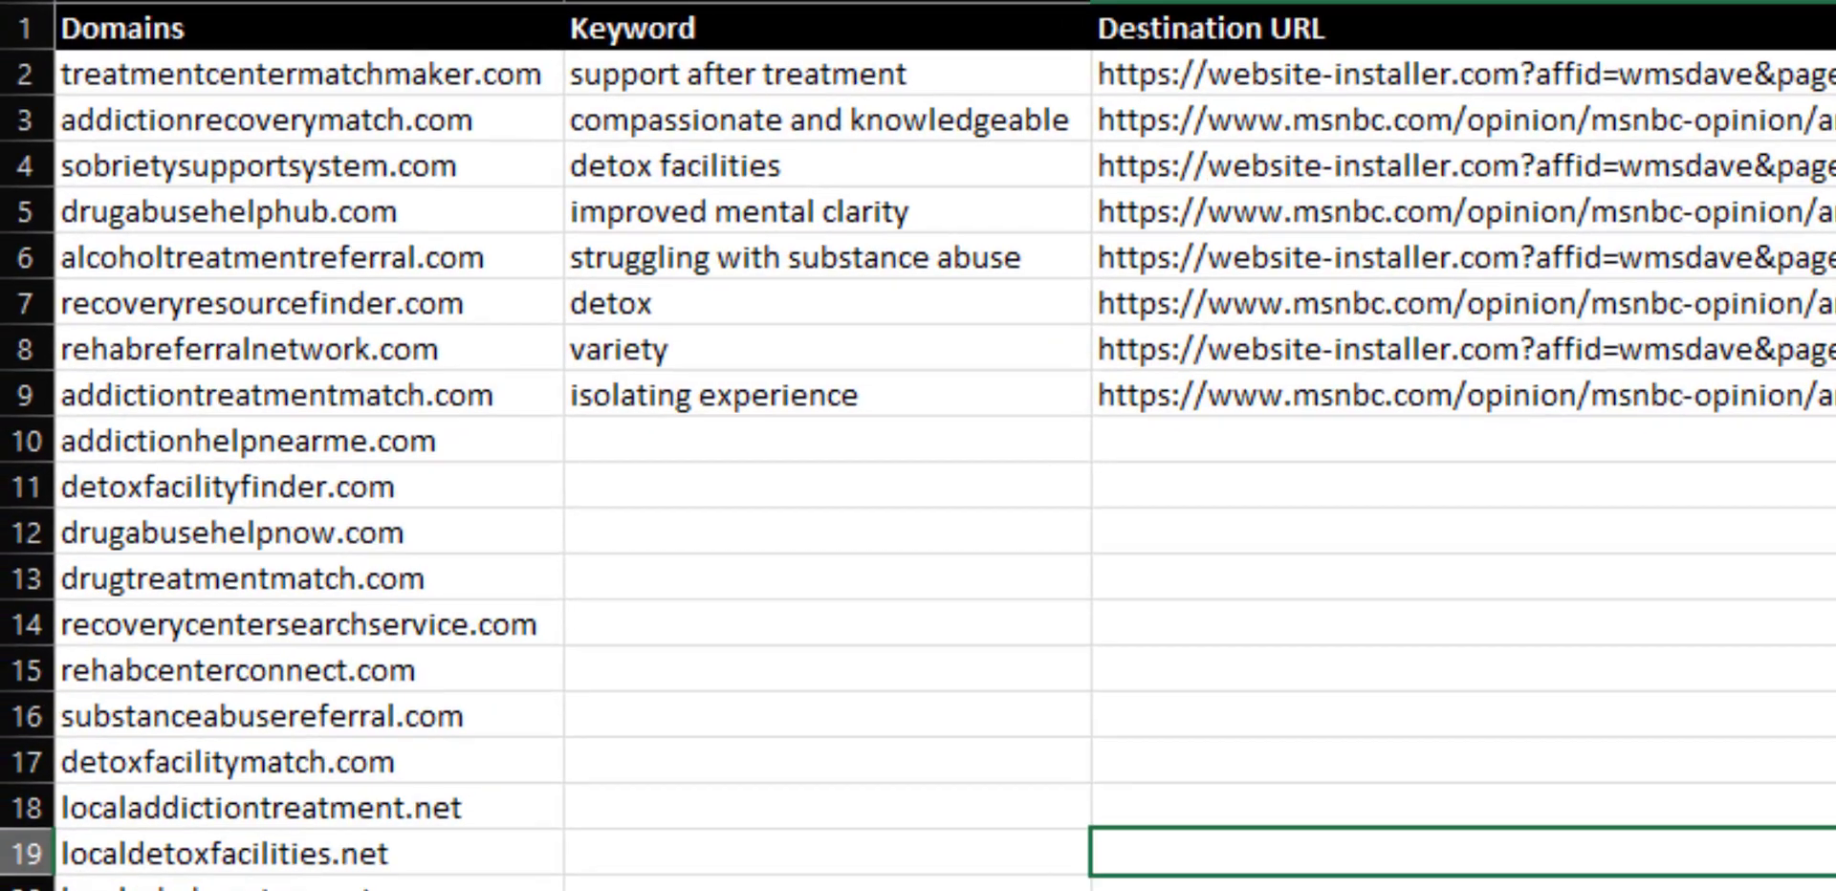
Step: Examine the Domains column and the filled Keyword cells in rows 2 to 9 of the keyword spreadsheet
click(727, 583)
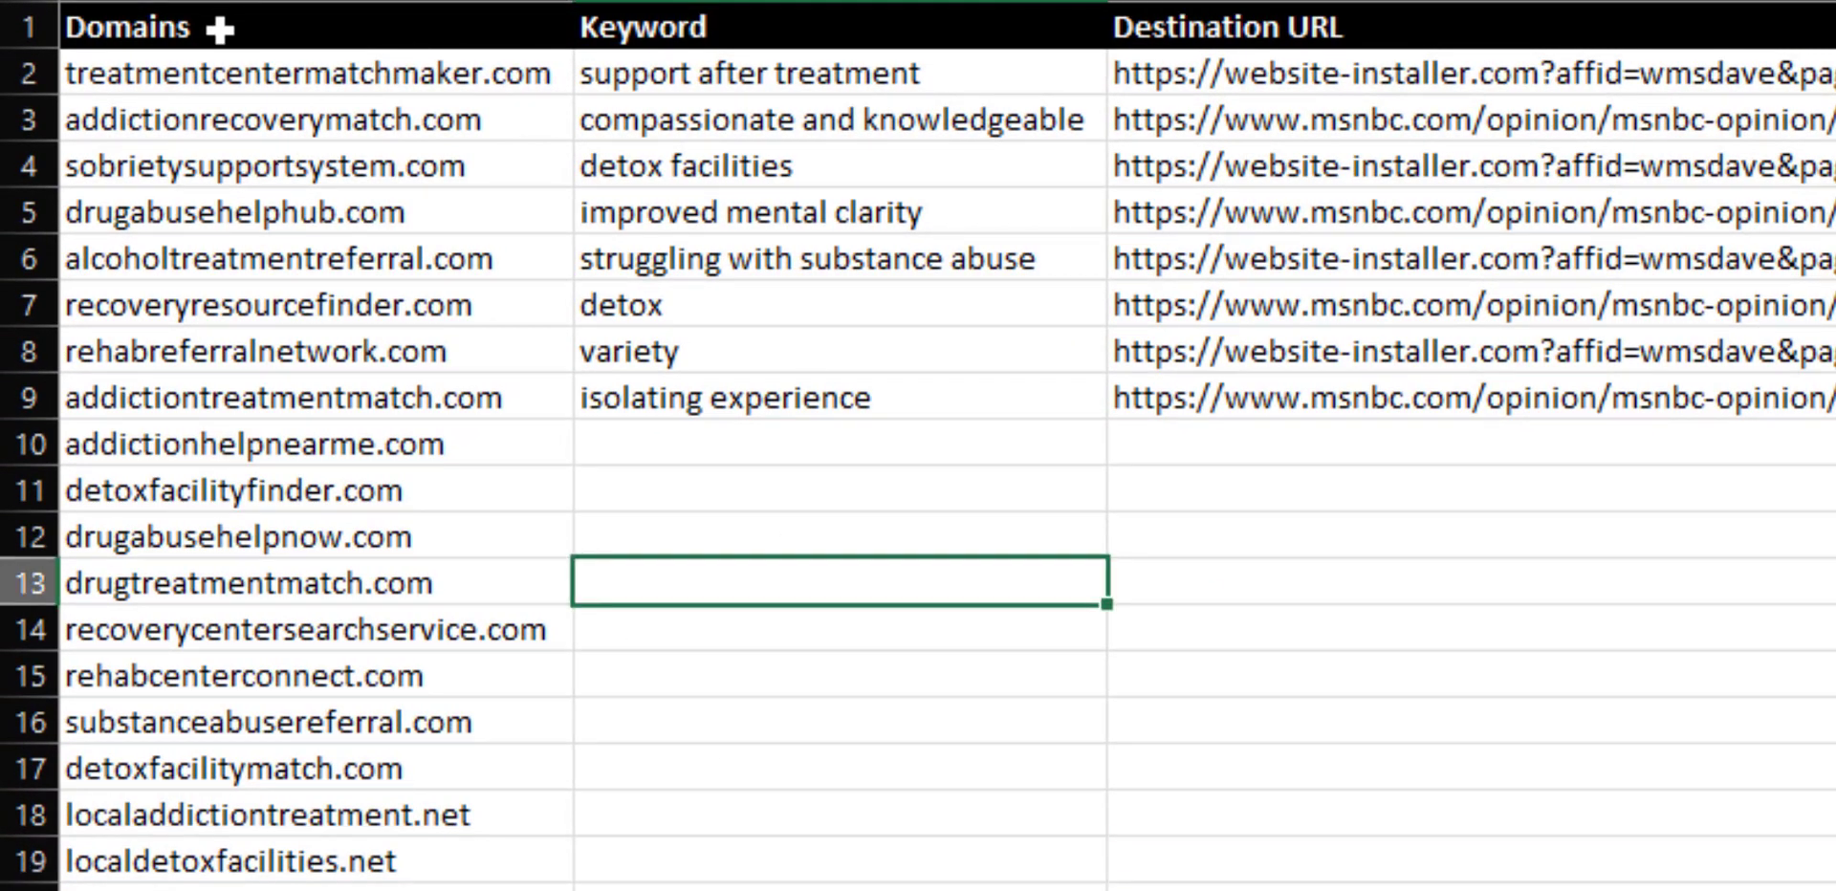
drag(193, 69, 239, 890)
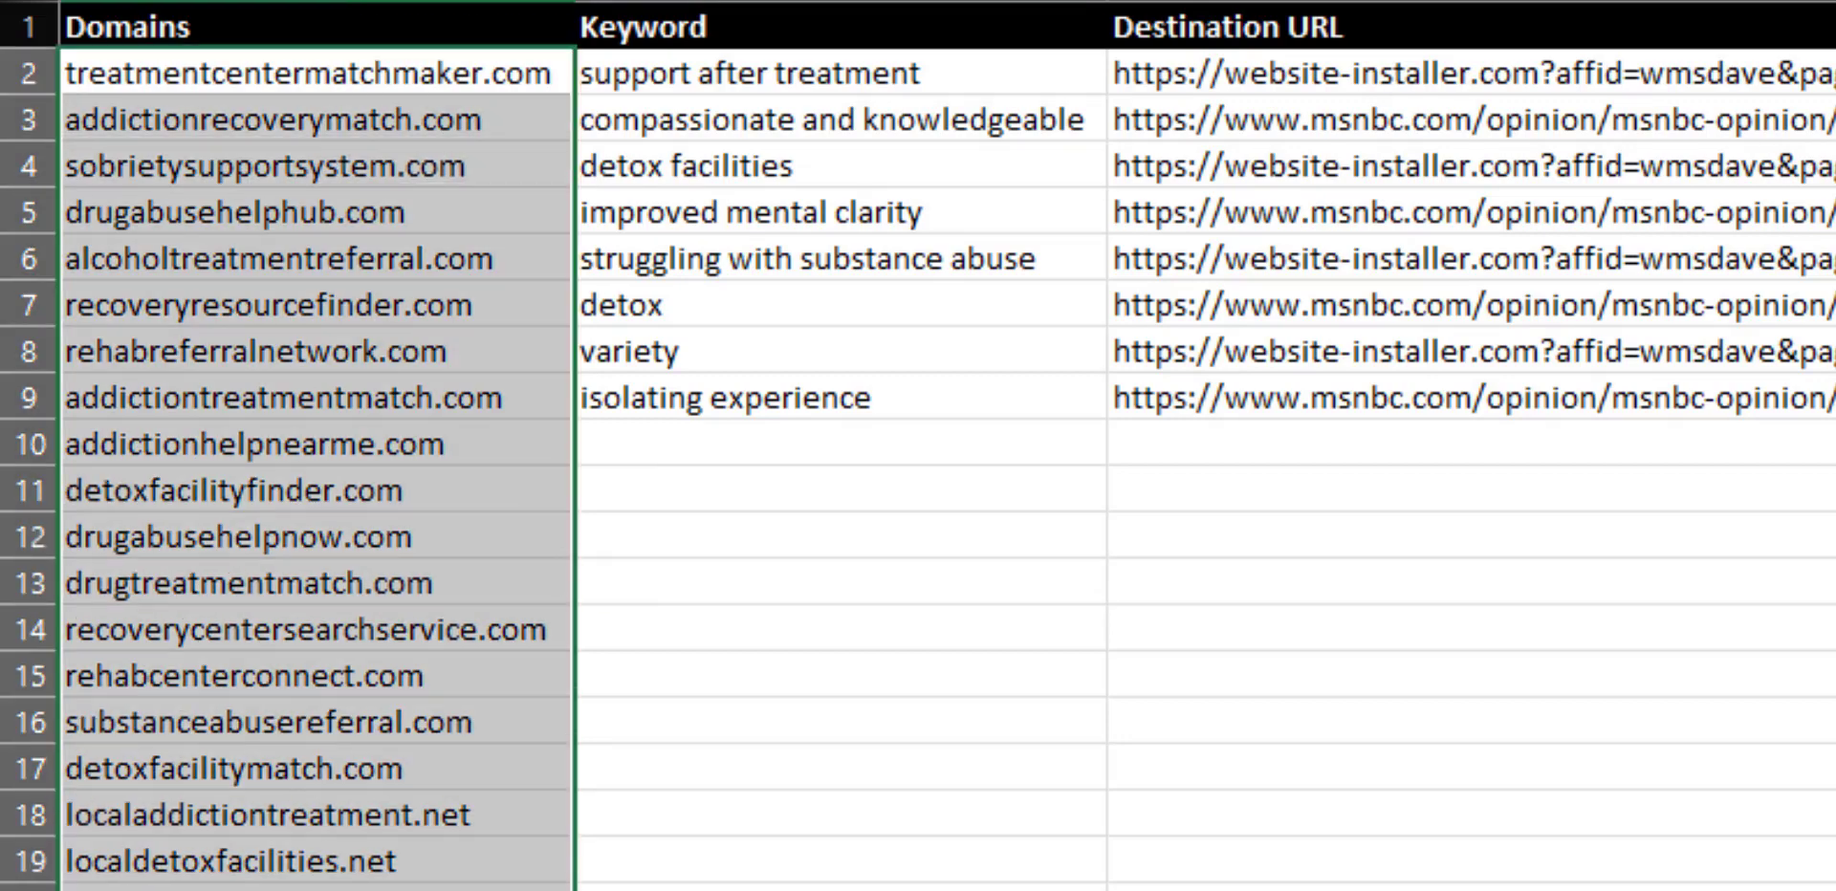
drag(786, 74, 773, 398)
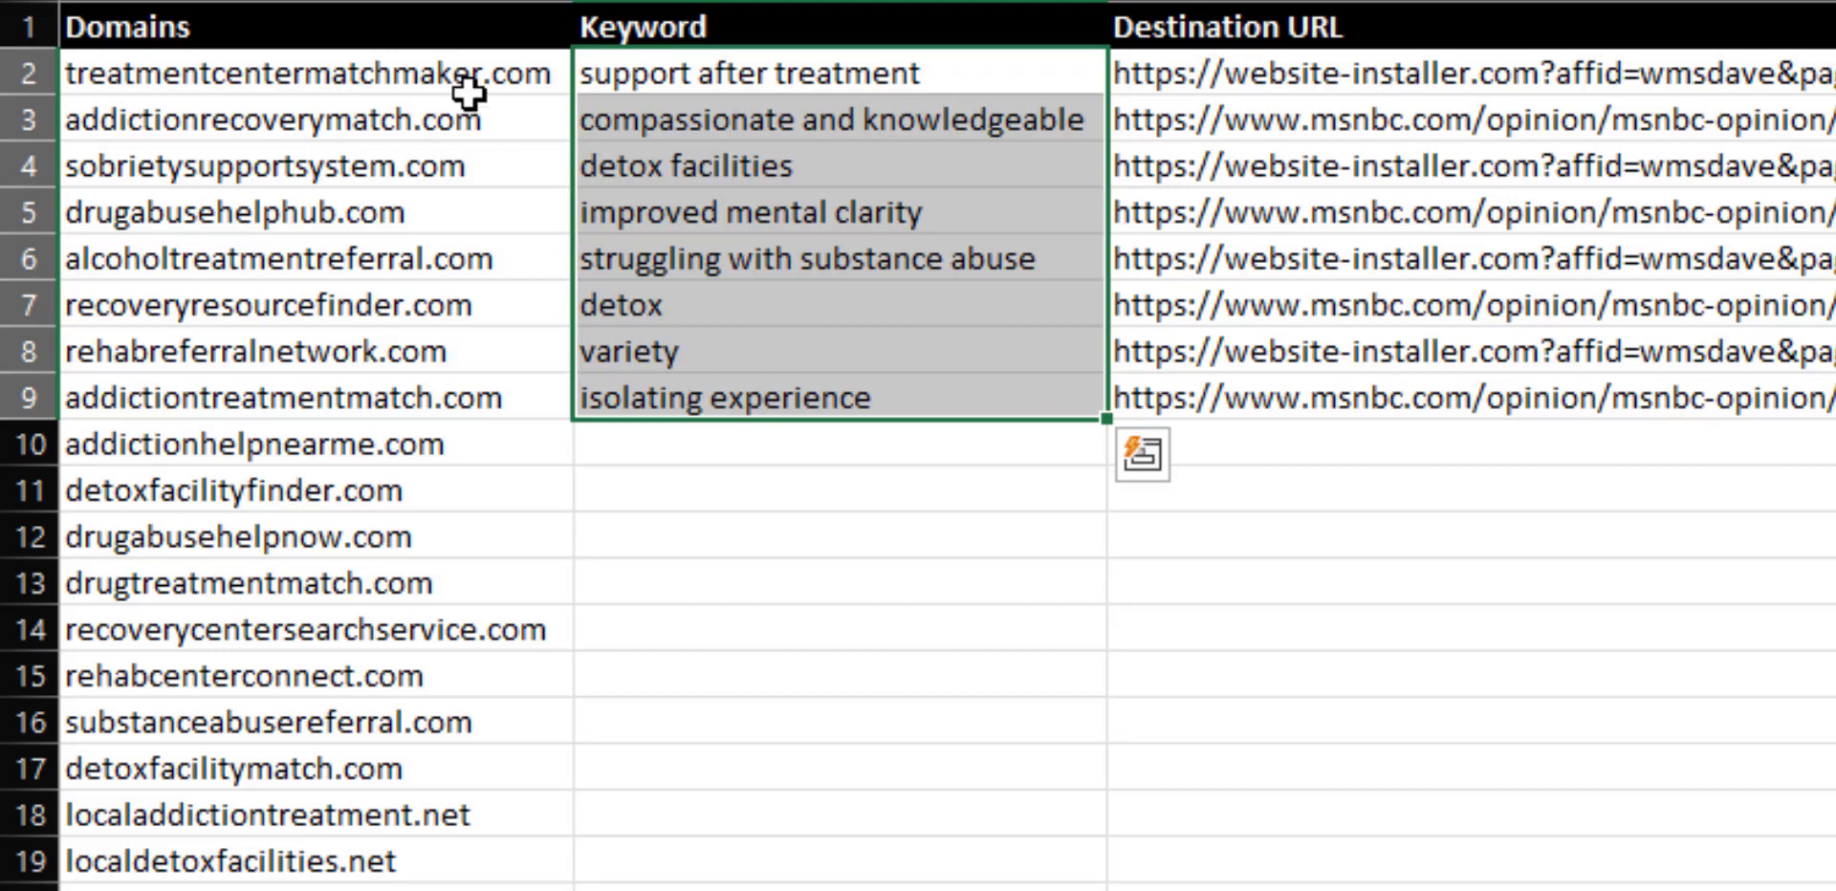
Step: Examine how the treatmentcentermatchmaker.com row pairs the domain with the keyword "support after treatment" and its destination URL
click(418, 70)
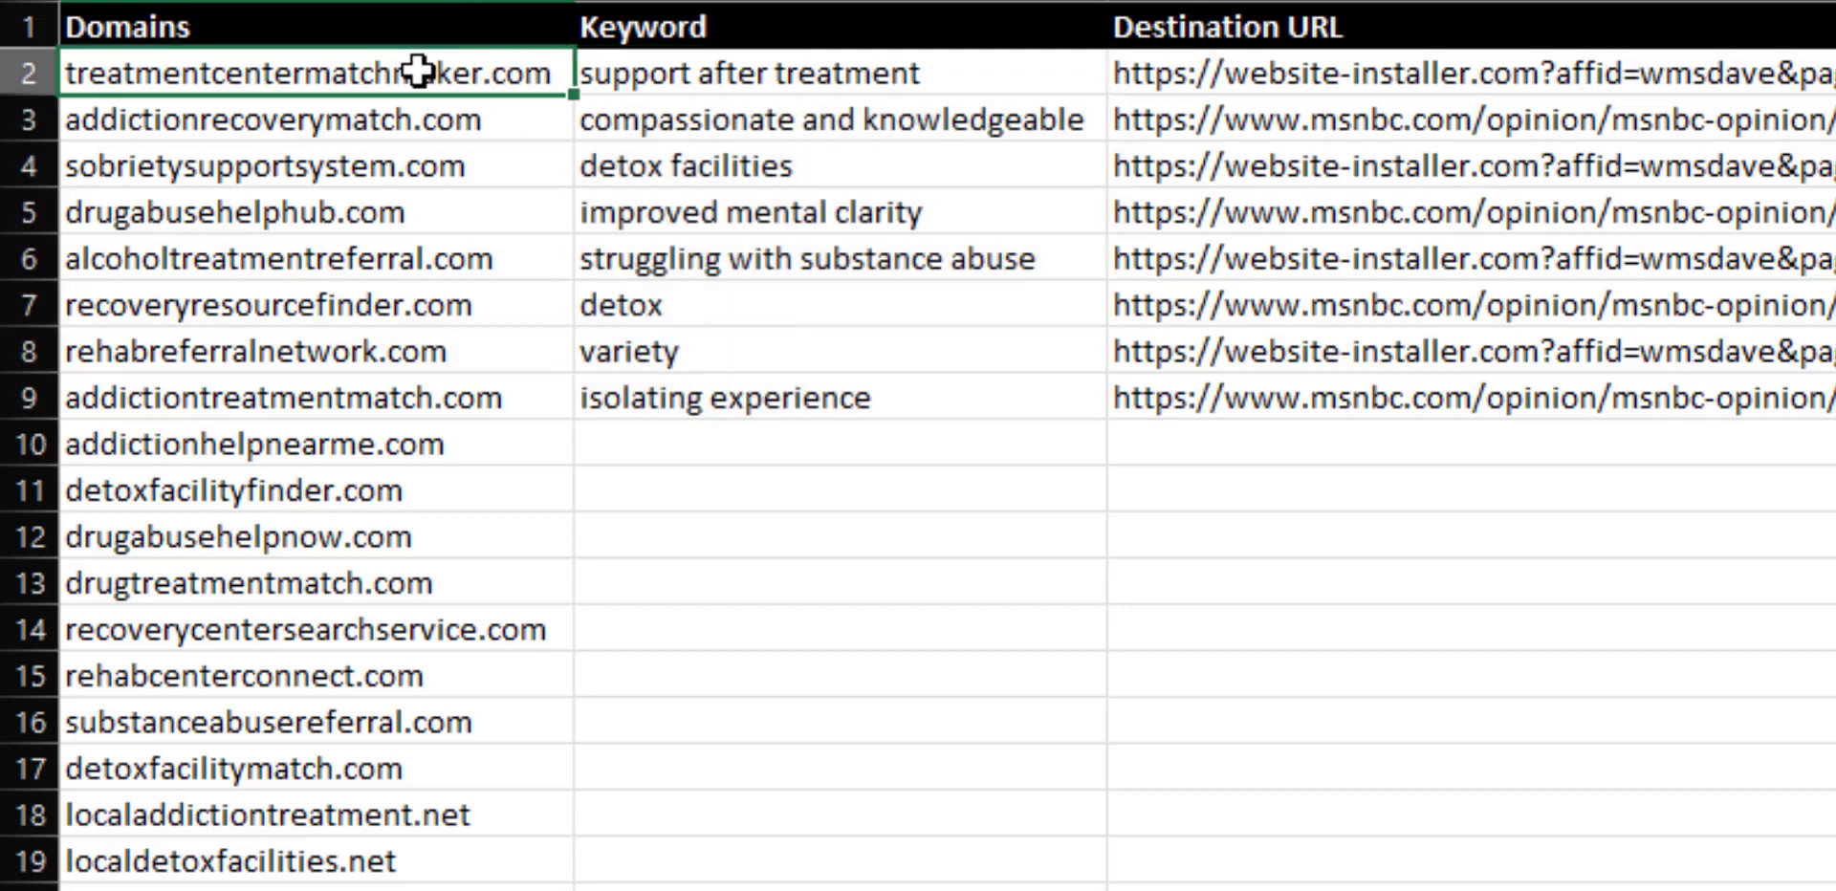
click(706, 65)
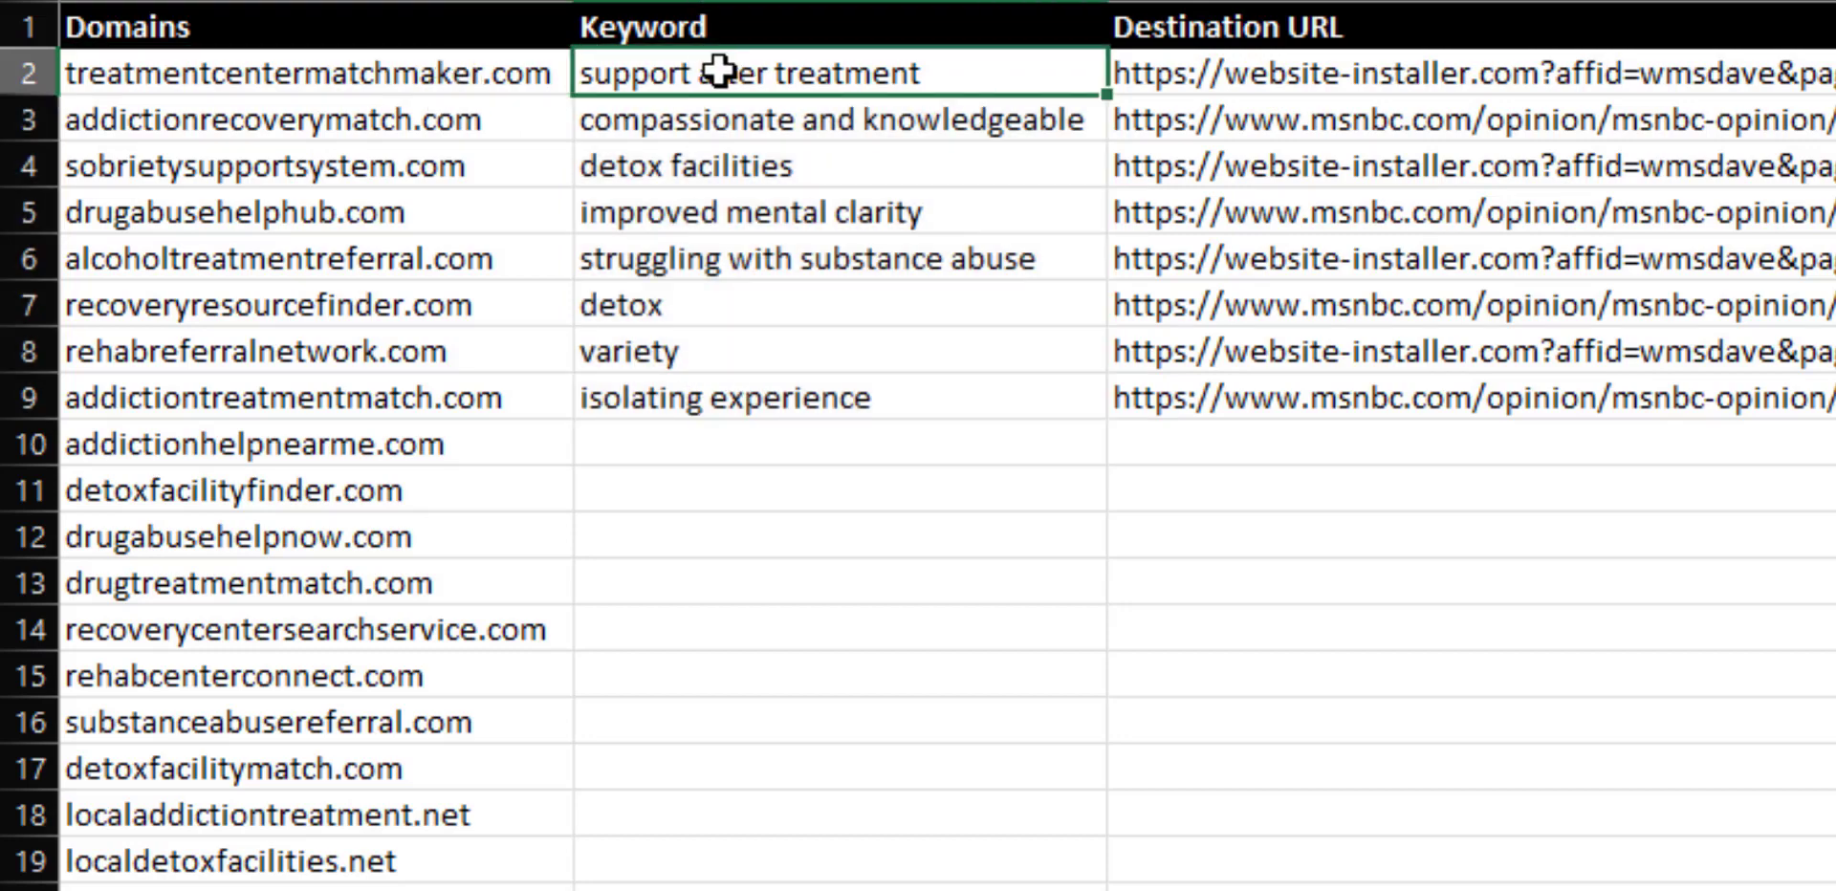
click(1148, 75)
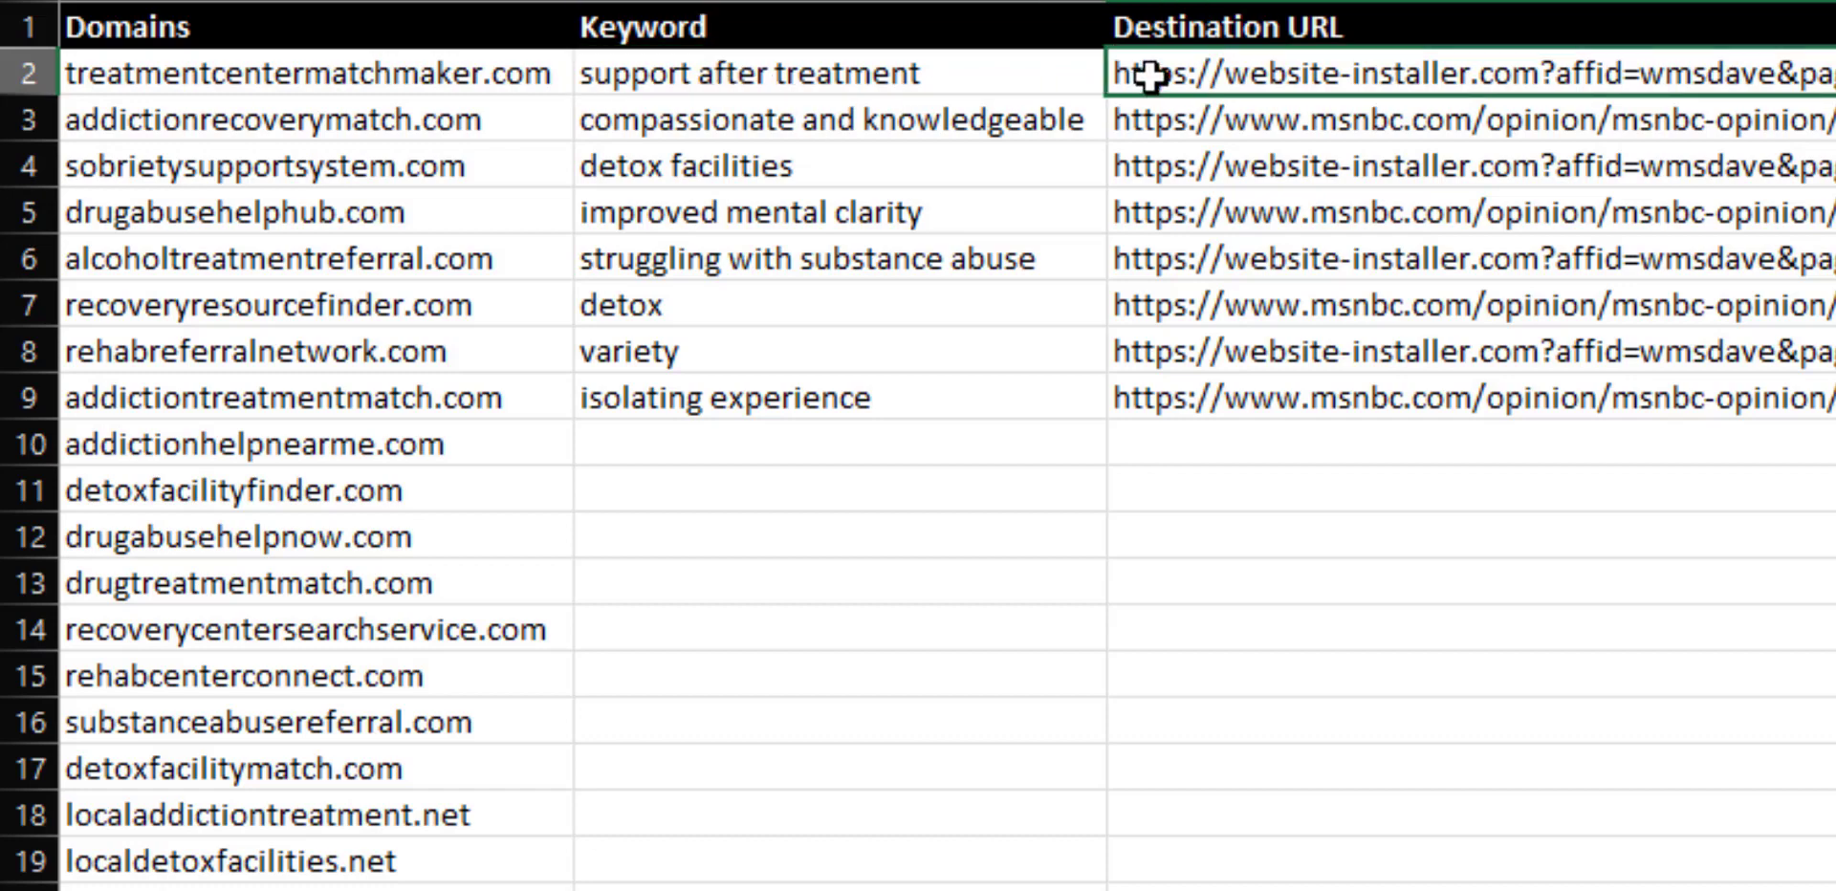
click(956, 74)
click(1208, 76)
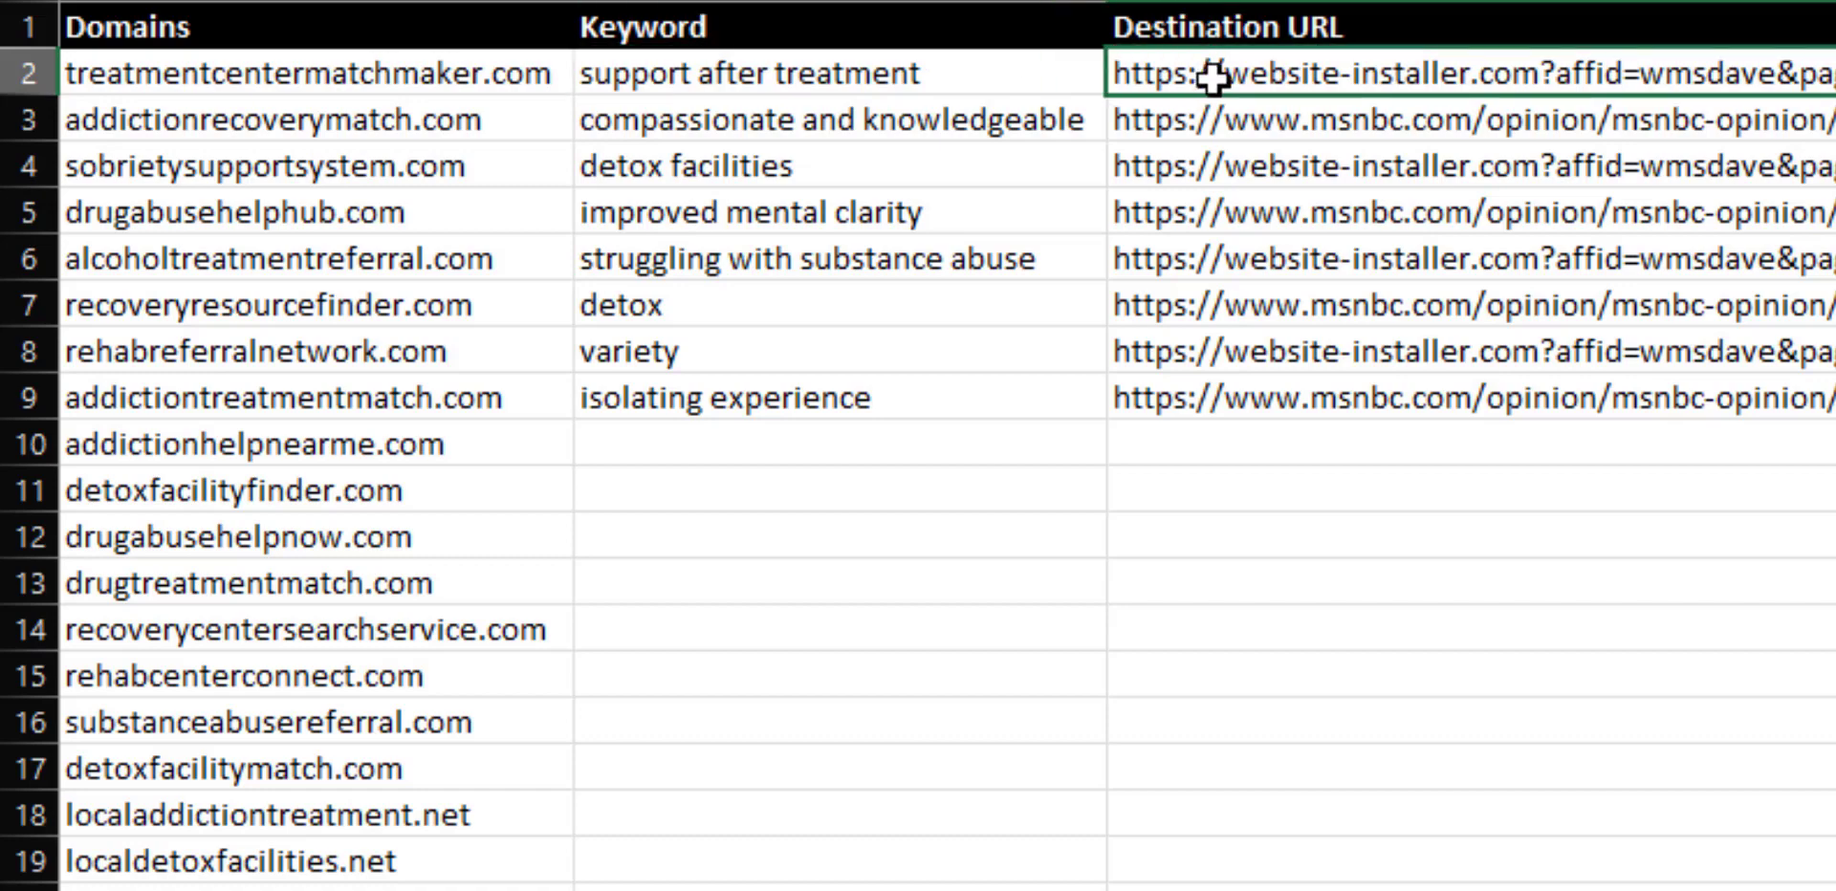
click(837, 69)
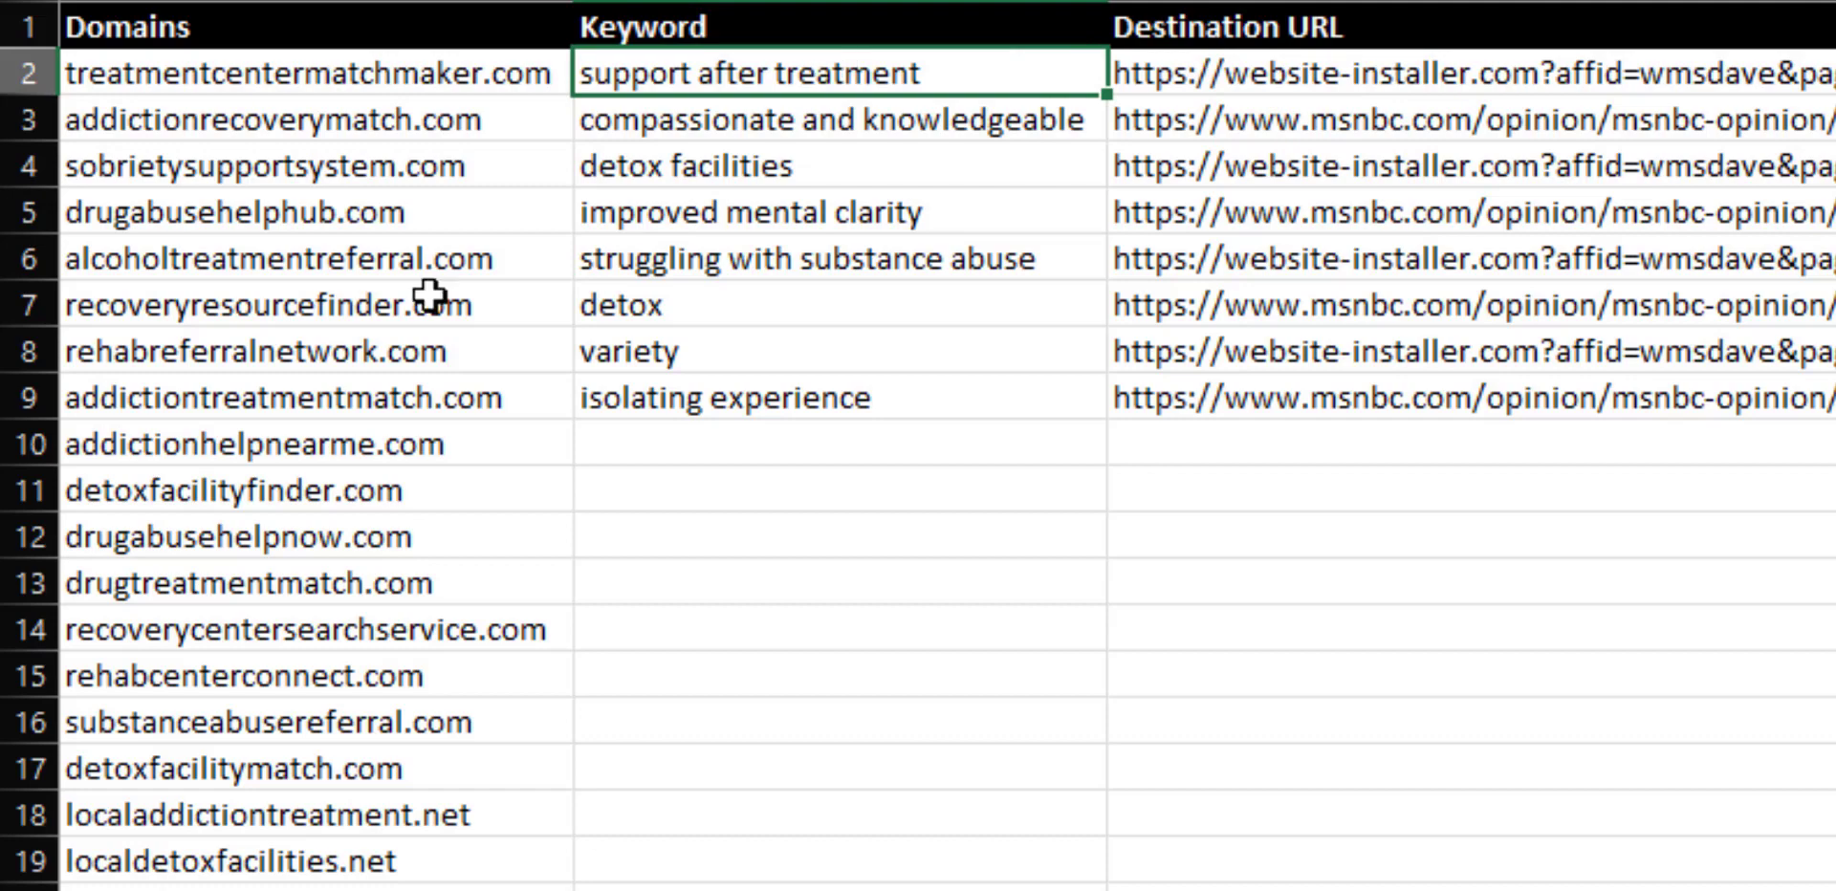
click(289, 118)
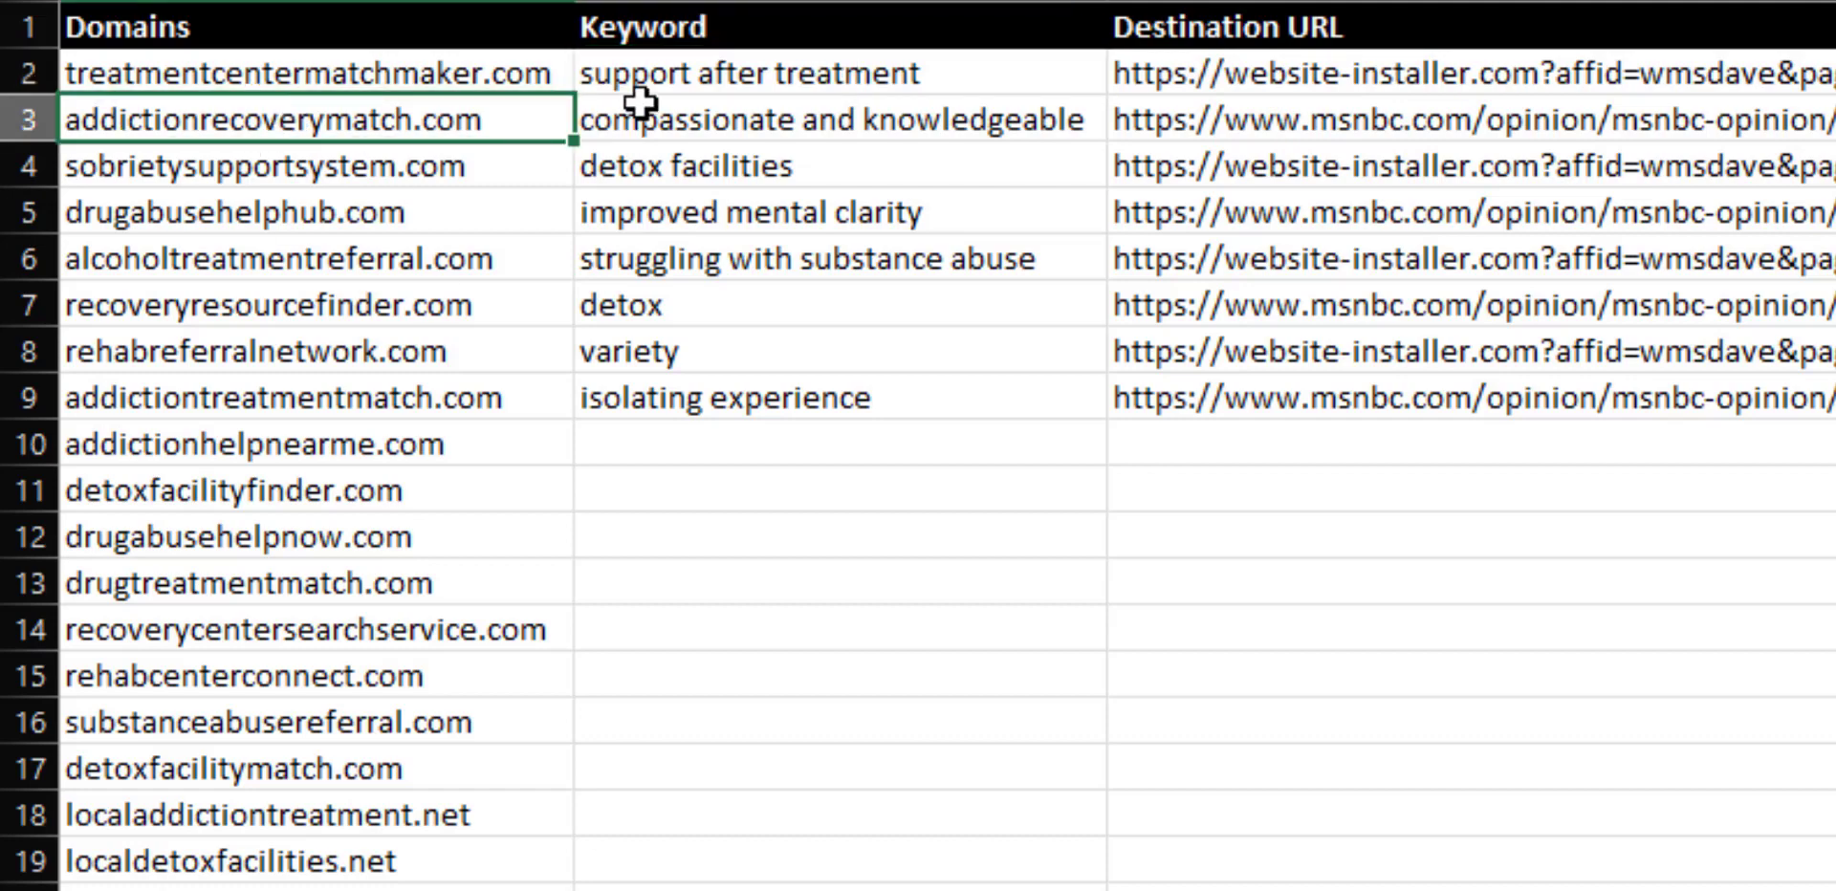
click(656, 67)
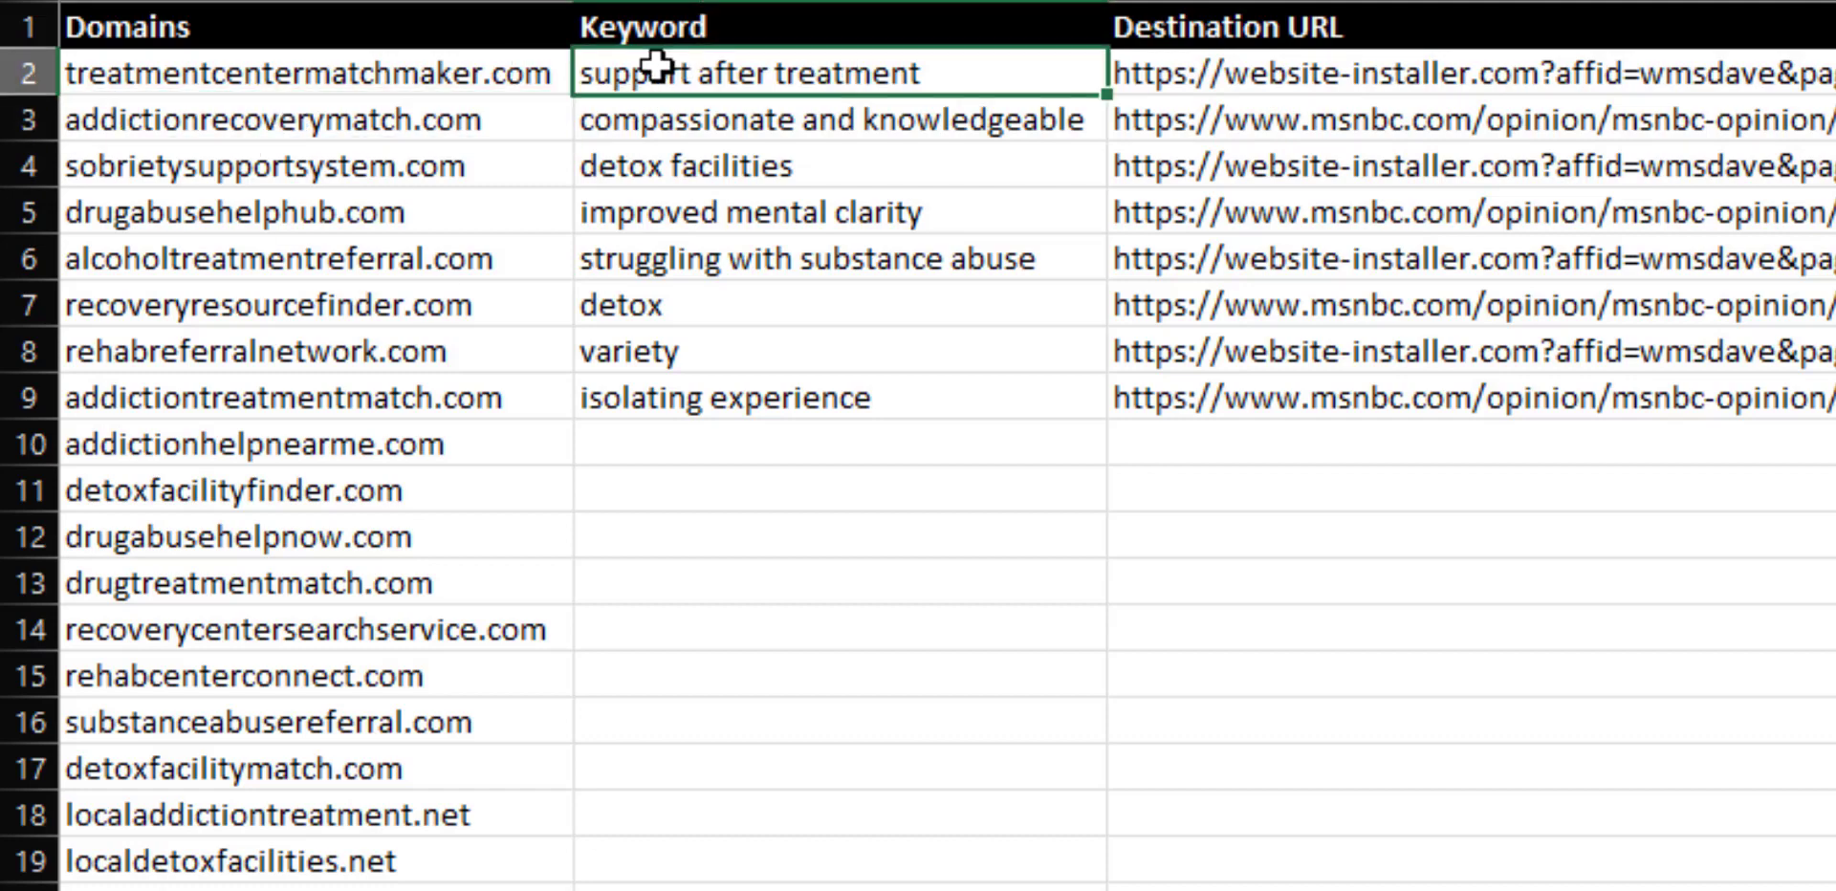
click(1195, 74)
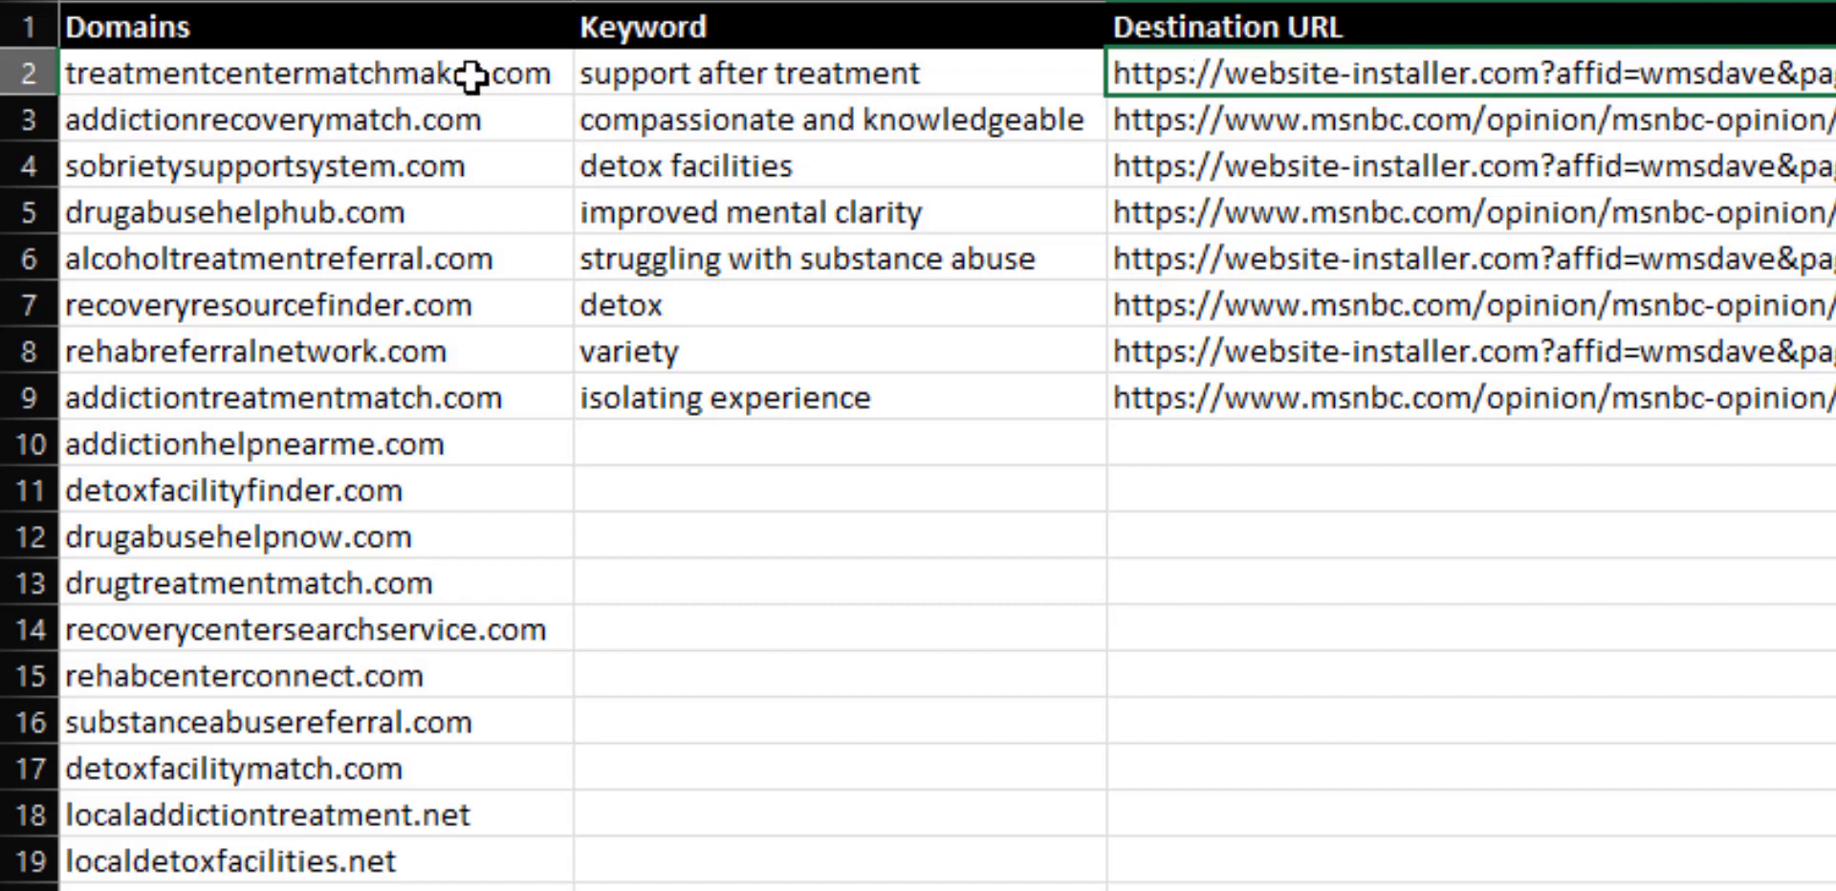
Step: Compare the listed keywords with their destination URLs, going row by row from "compassionate and knowledgeable" to "struggling with substance abuse"
drag(718, 82, 722, 379)
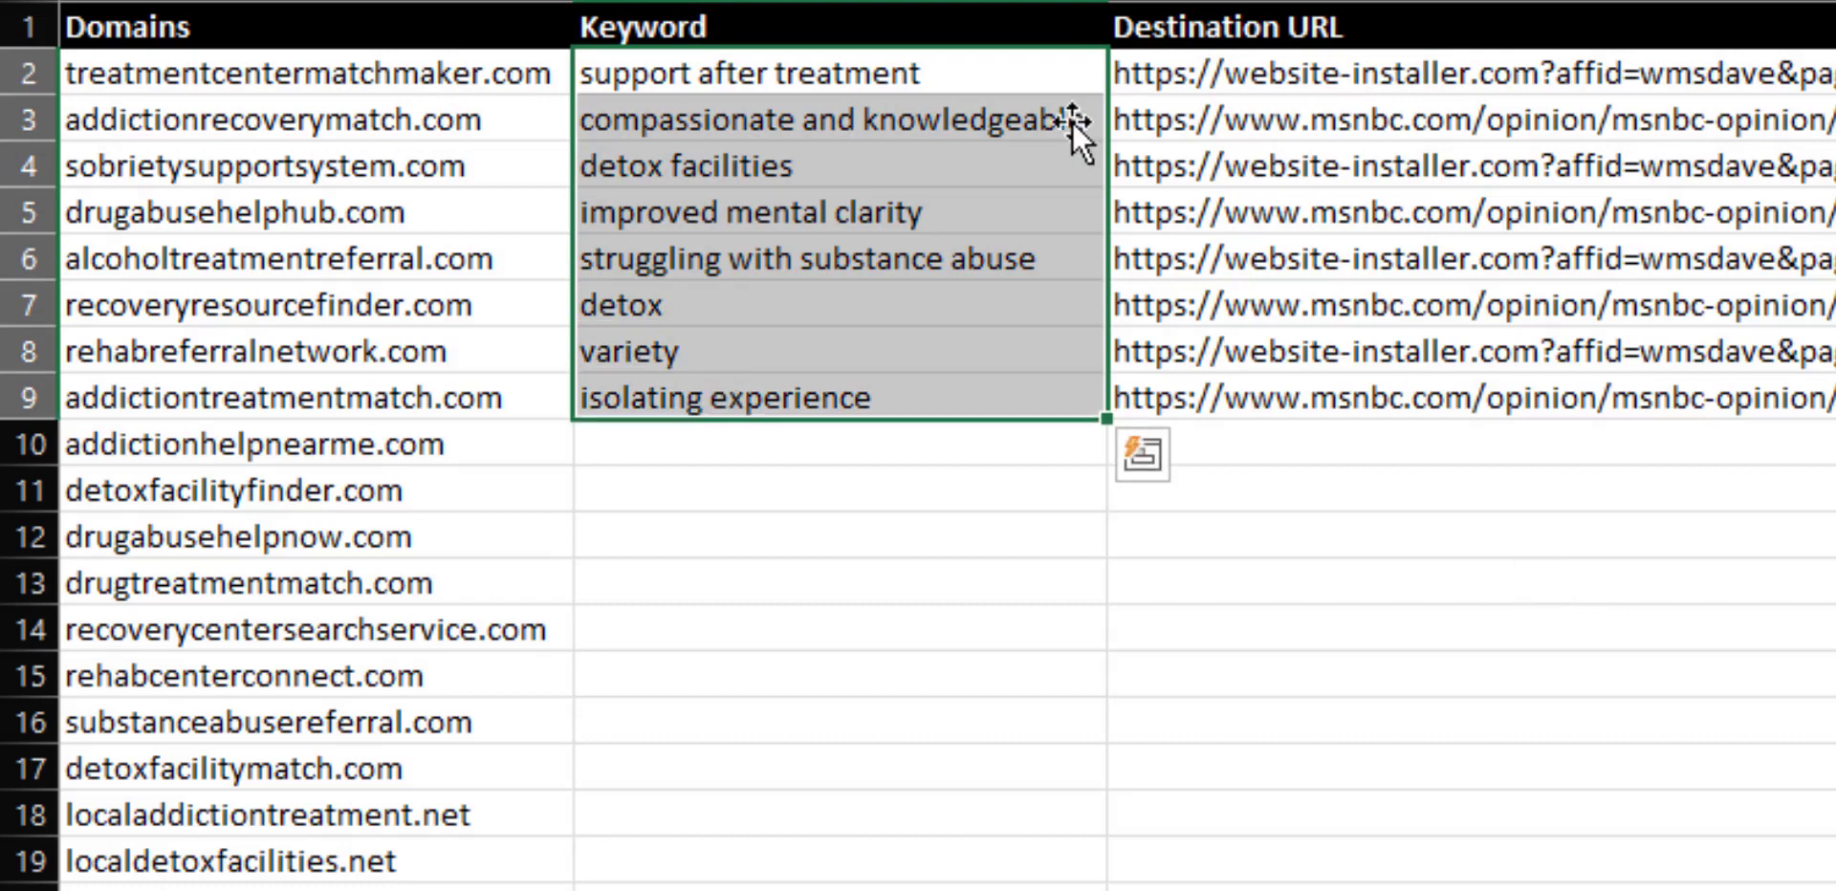
click(1085, 123)
click(1162, 130)
click(1021, 157)
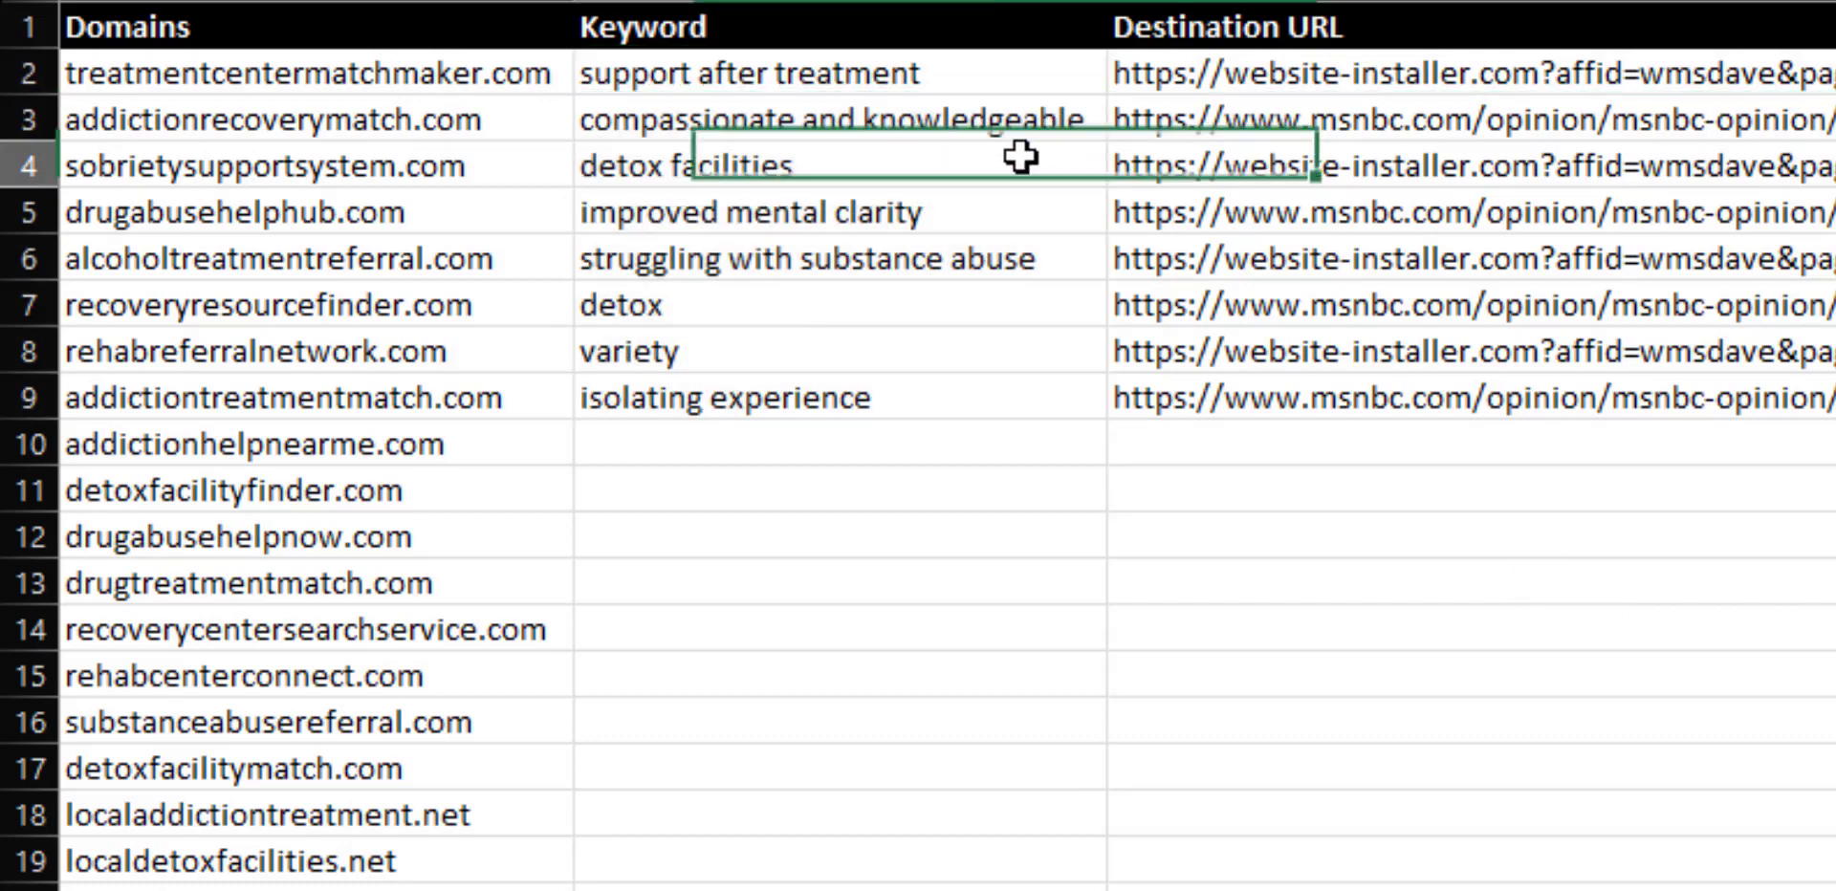
click(1200, 177)
click(1071, 218)
click(1191, 213)
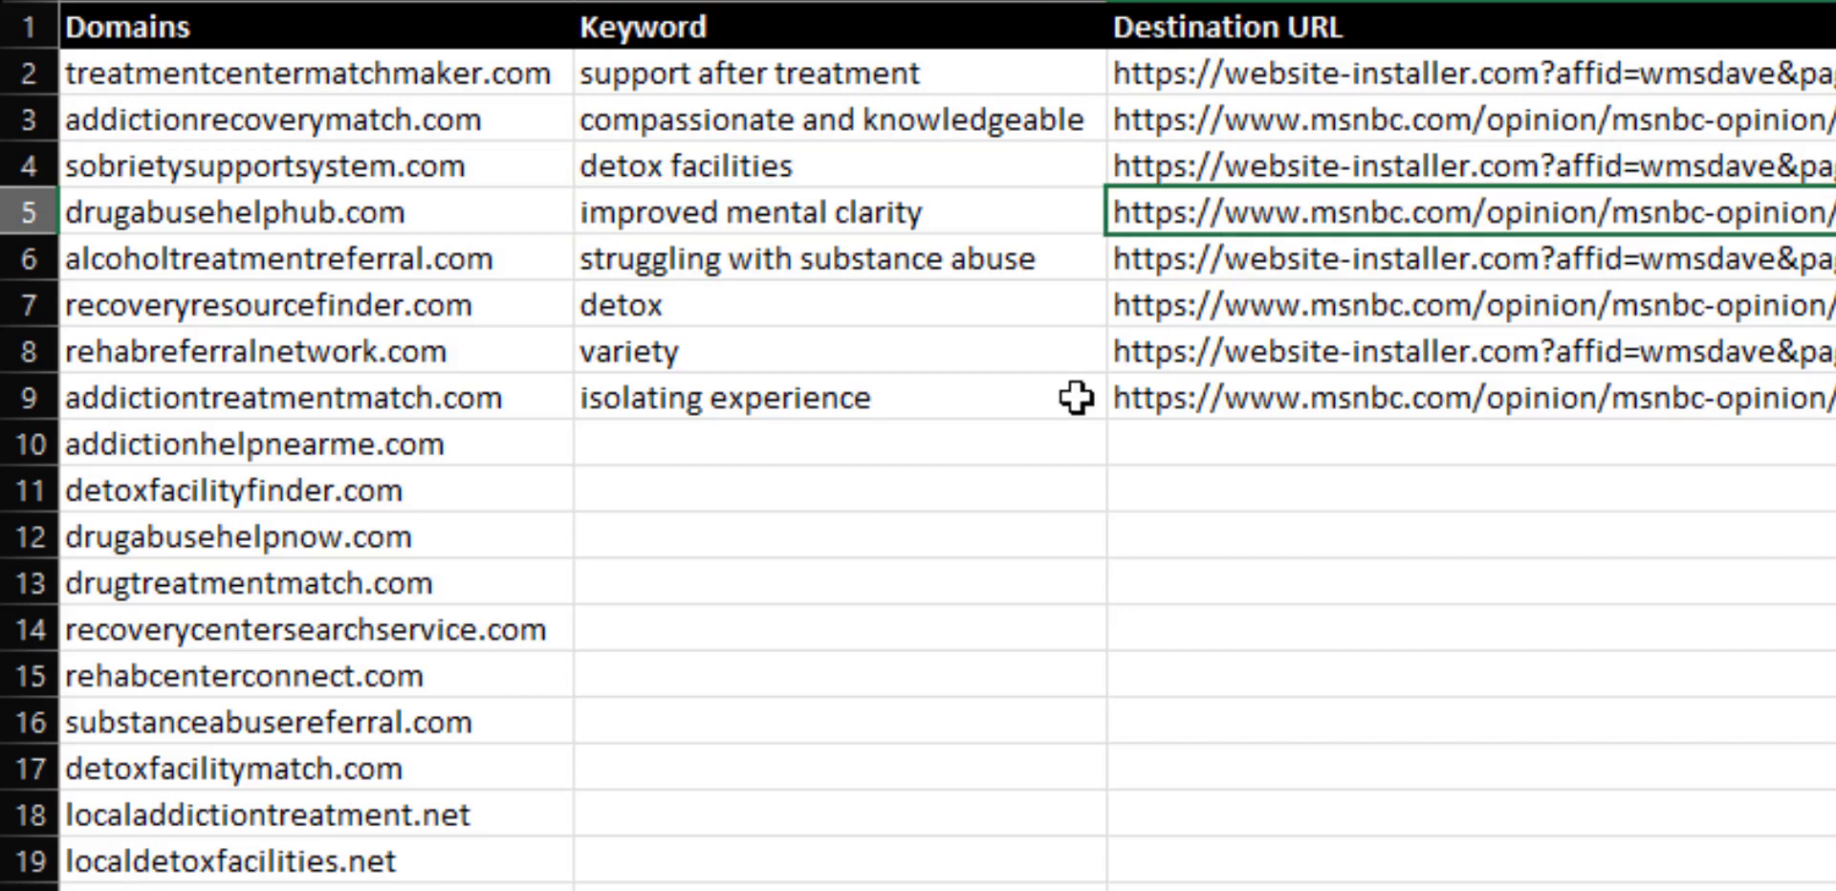
click(1010, 261)
click(1250, 254)
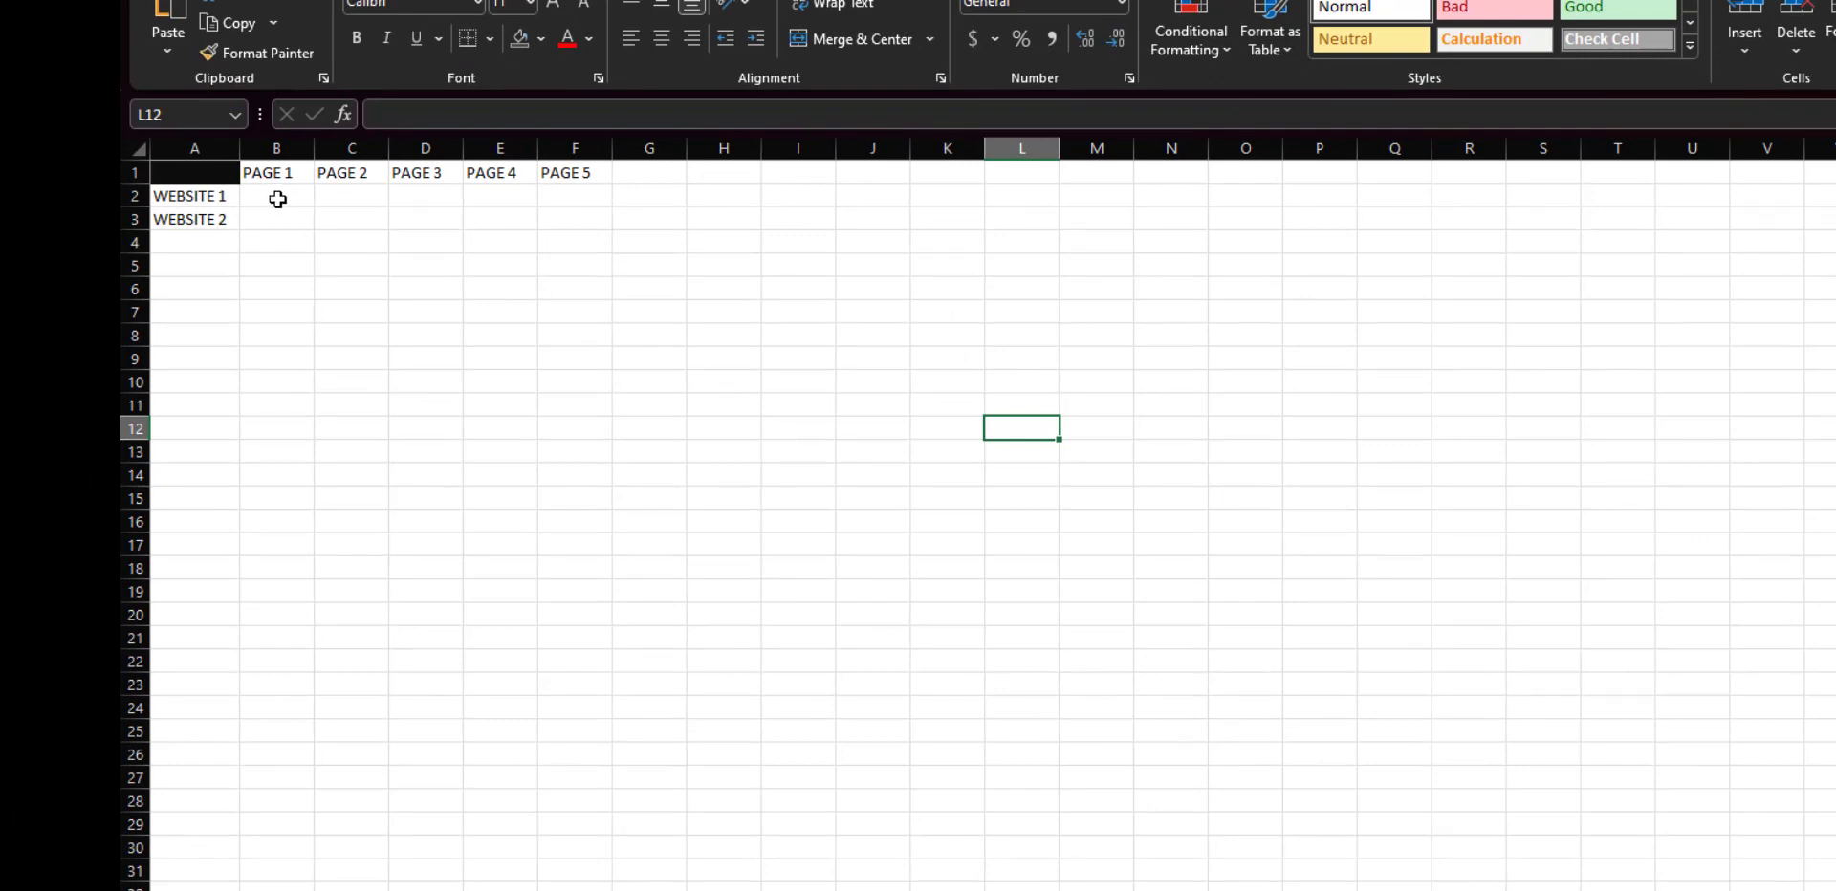
Step: Examine the grid of WEBSITE 1 and WEBSITE 2 against PAGE 1 to PAGE 5, comparing their two PAGE 1 cells
drag(281, 197, 578, 224)
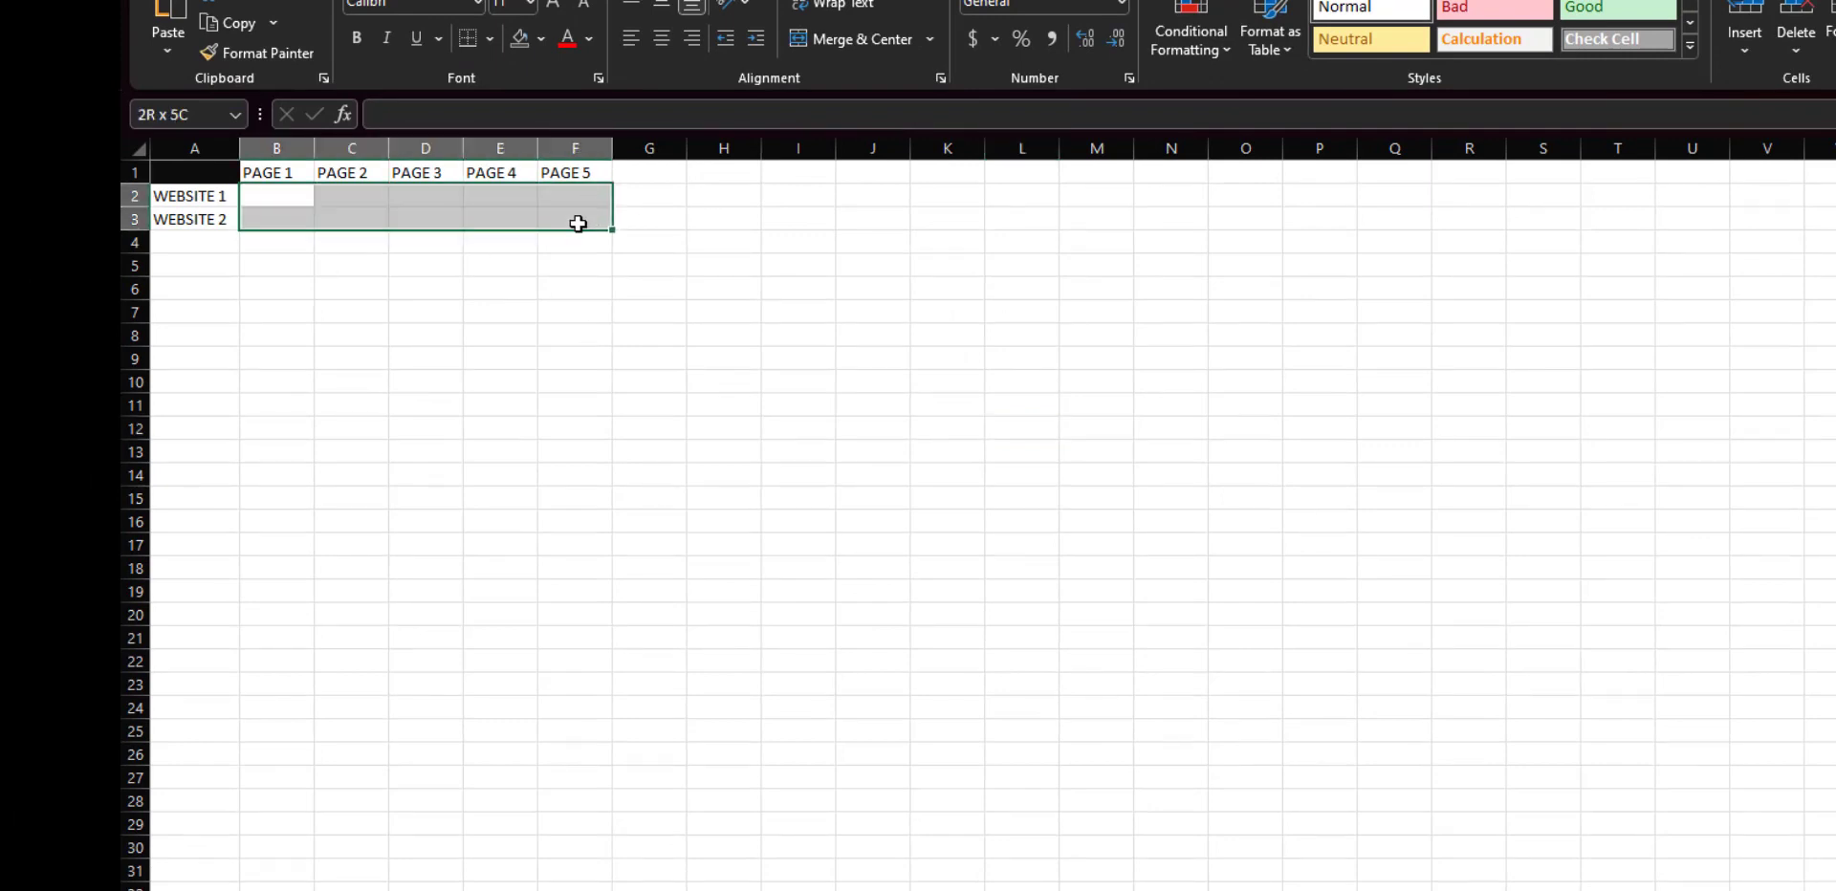
drag(182, 196, 191, 220)
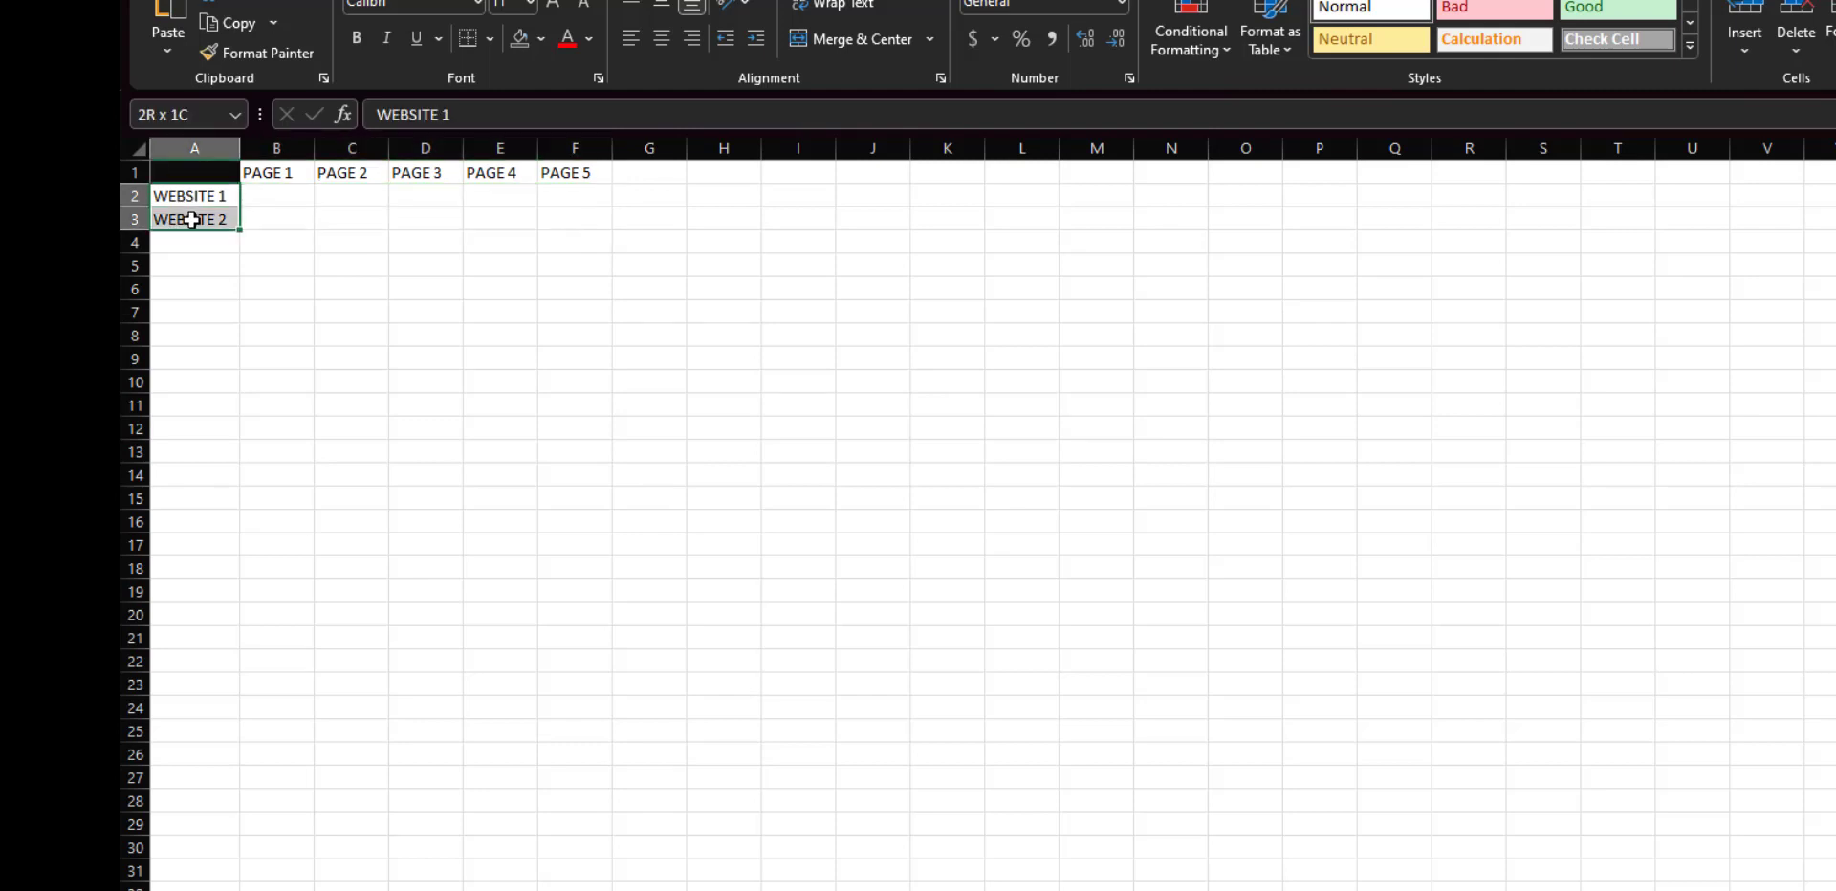
mouse_move(298, 196)
mouse_down()
mouse_move(292, 209)
mouse_move(369, 205)
mouse_move(280, 197)
mouse_up()
key(Return)
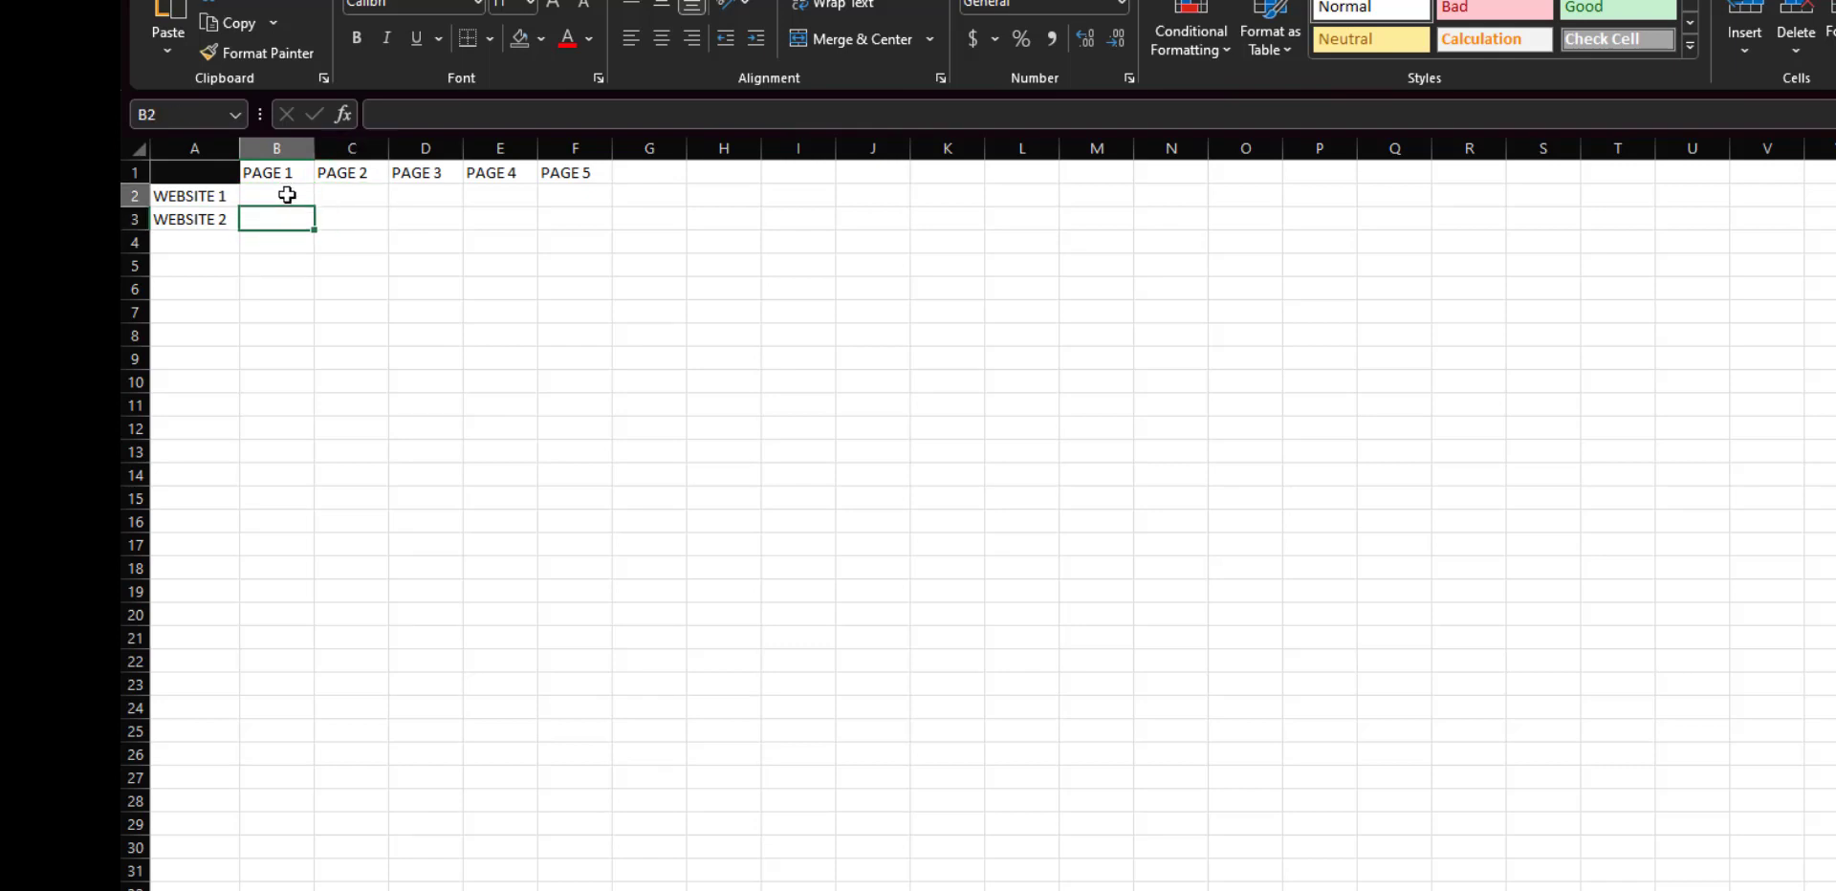
click(286, 192)
click(278, 218)
click(282, 195)
click(275, 216)
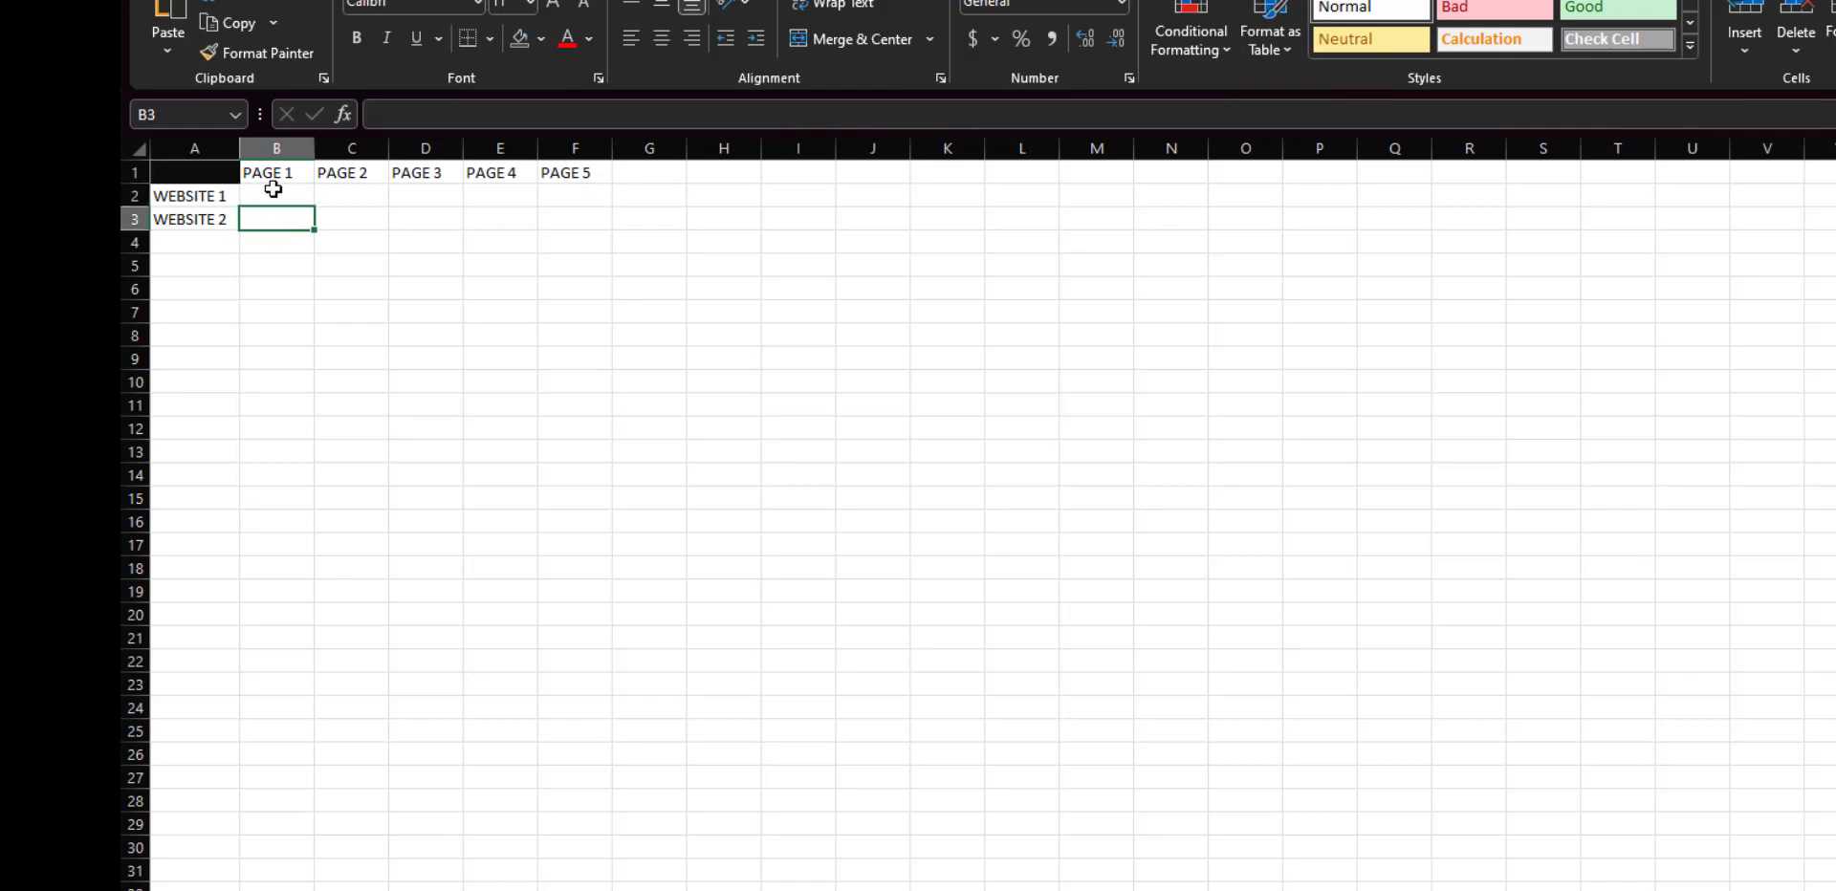
Step: Compare the full row of page cells for WEBSITE 1 with the row for WEBSITE 2, from PAGE 1 to PAGE 5
drag(272, 192, 554, 190)
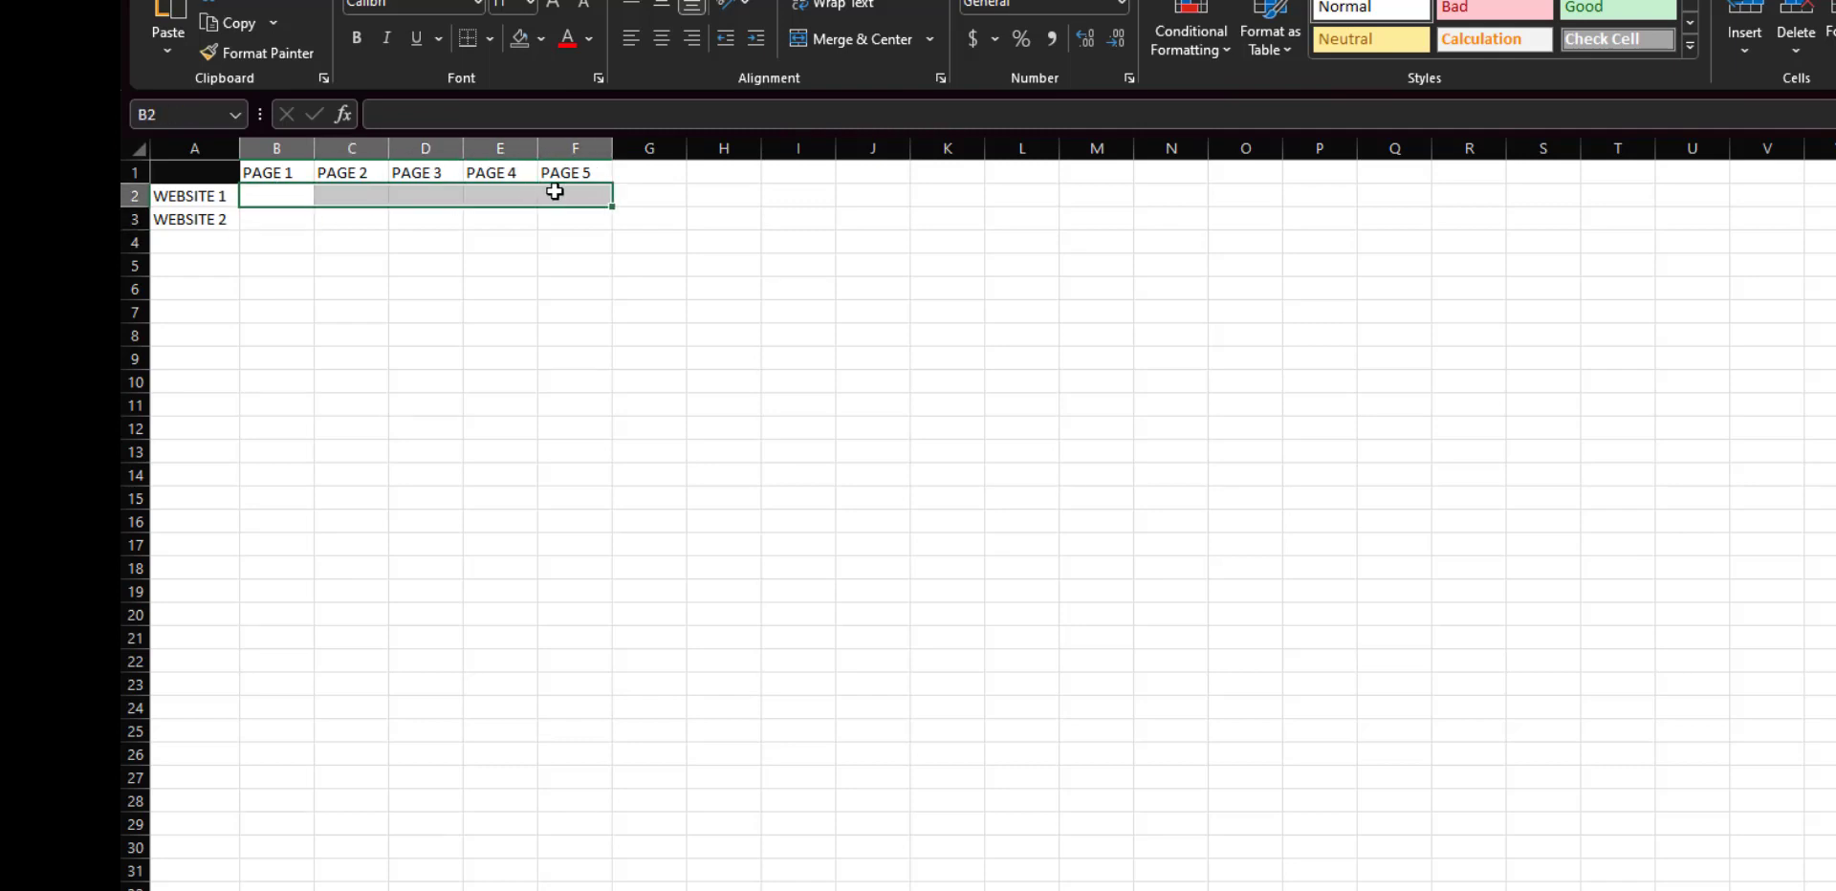
drag(265, 217, 574, 217)
click(847, 314)
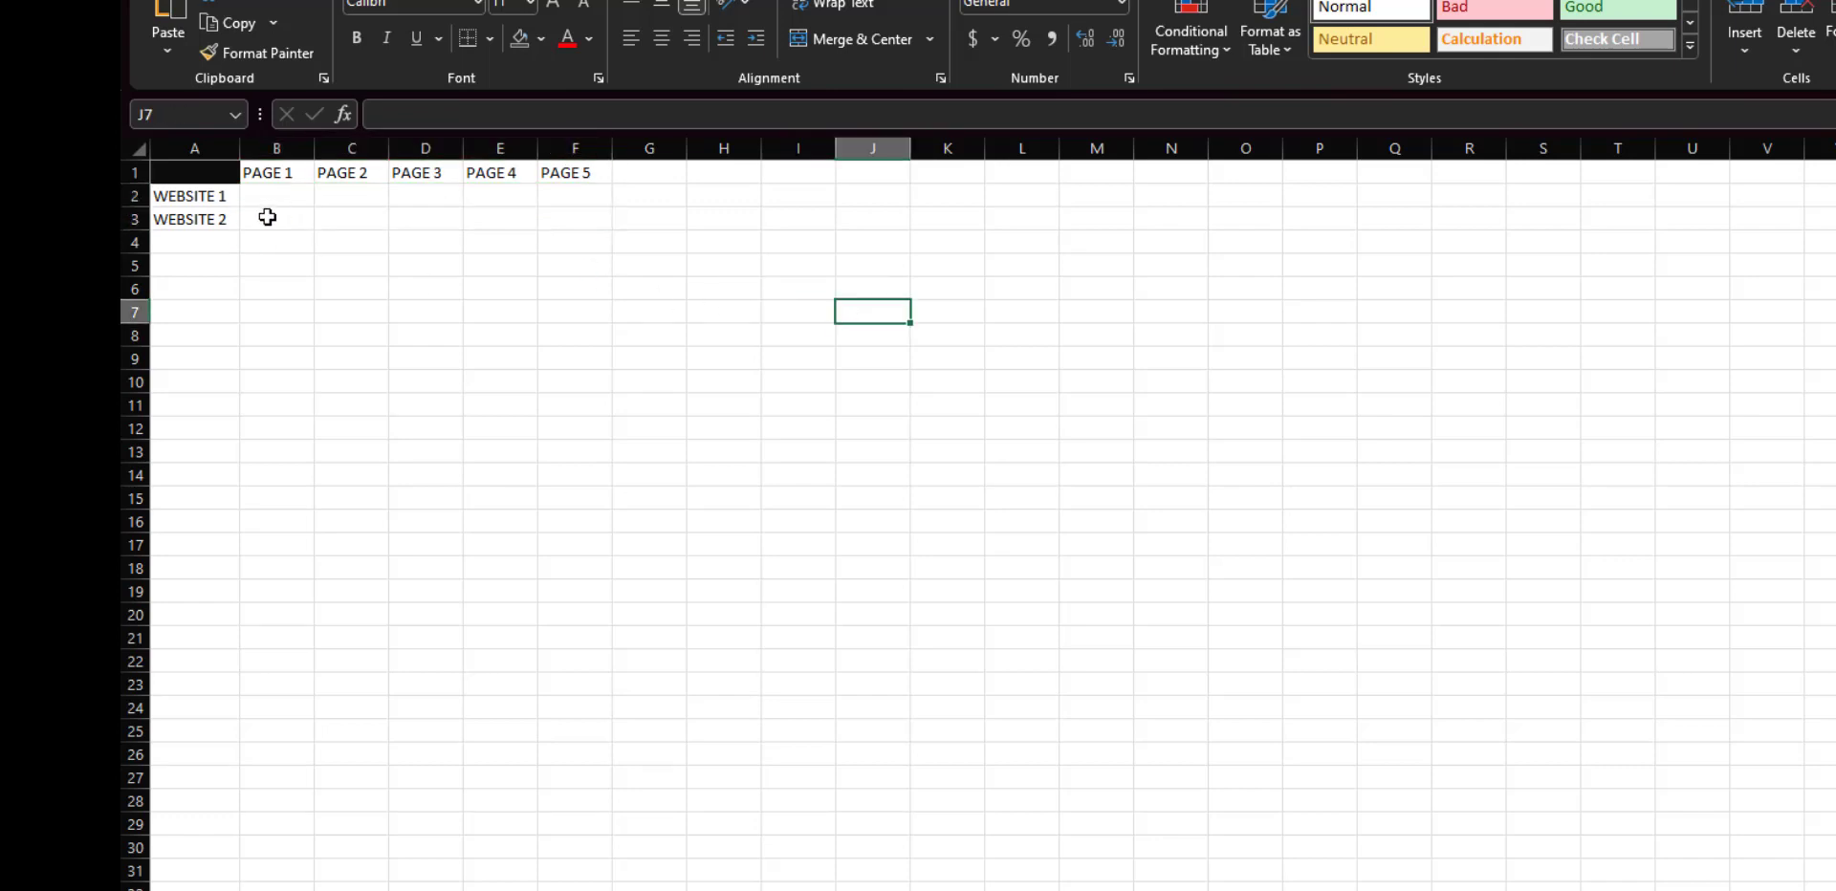
drag(262, 215, 549, 213)
drag(269, 192, 583, 196)
click(853, 313)
drag(271, 218, 586, 217)
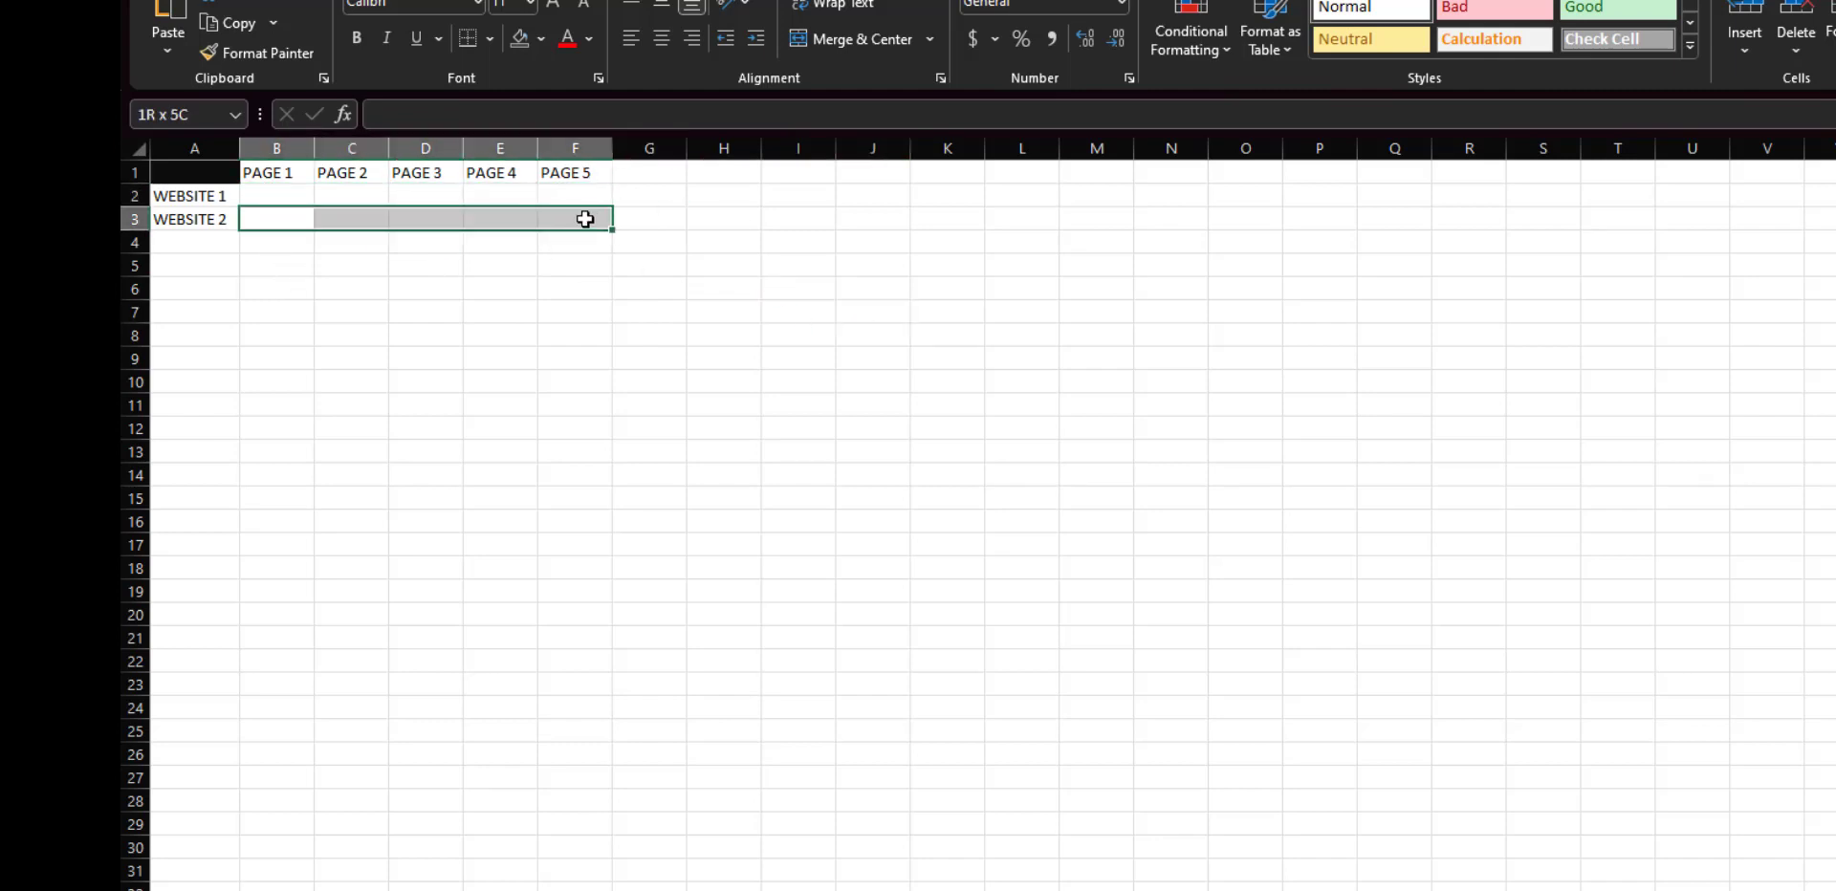
drag(255, 192, 579, 194)
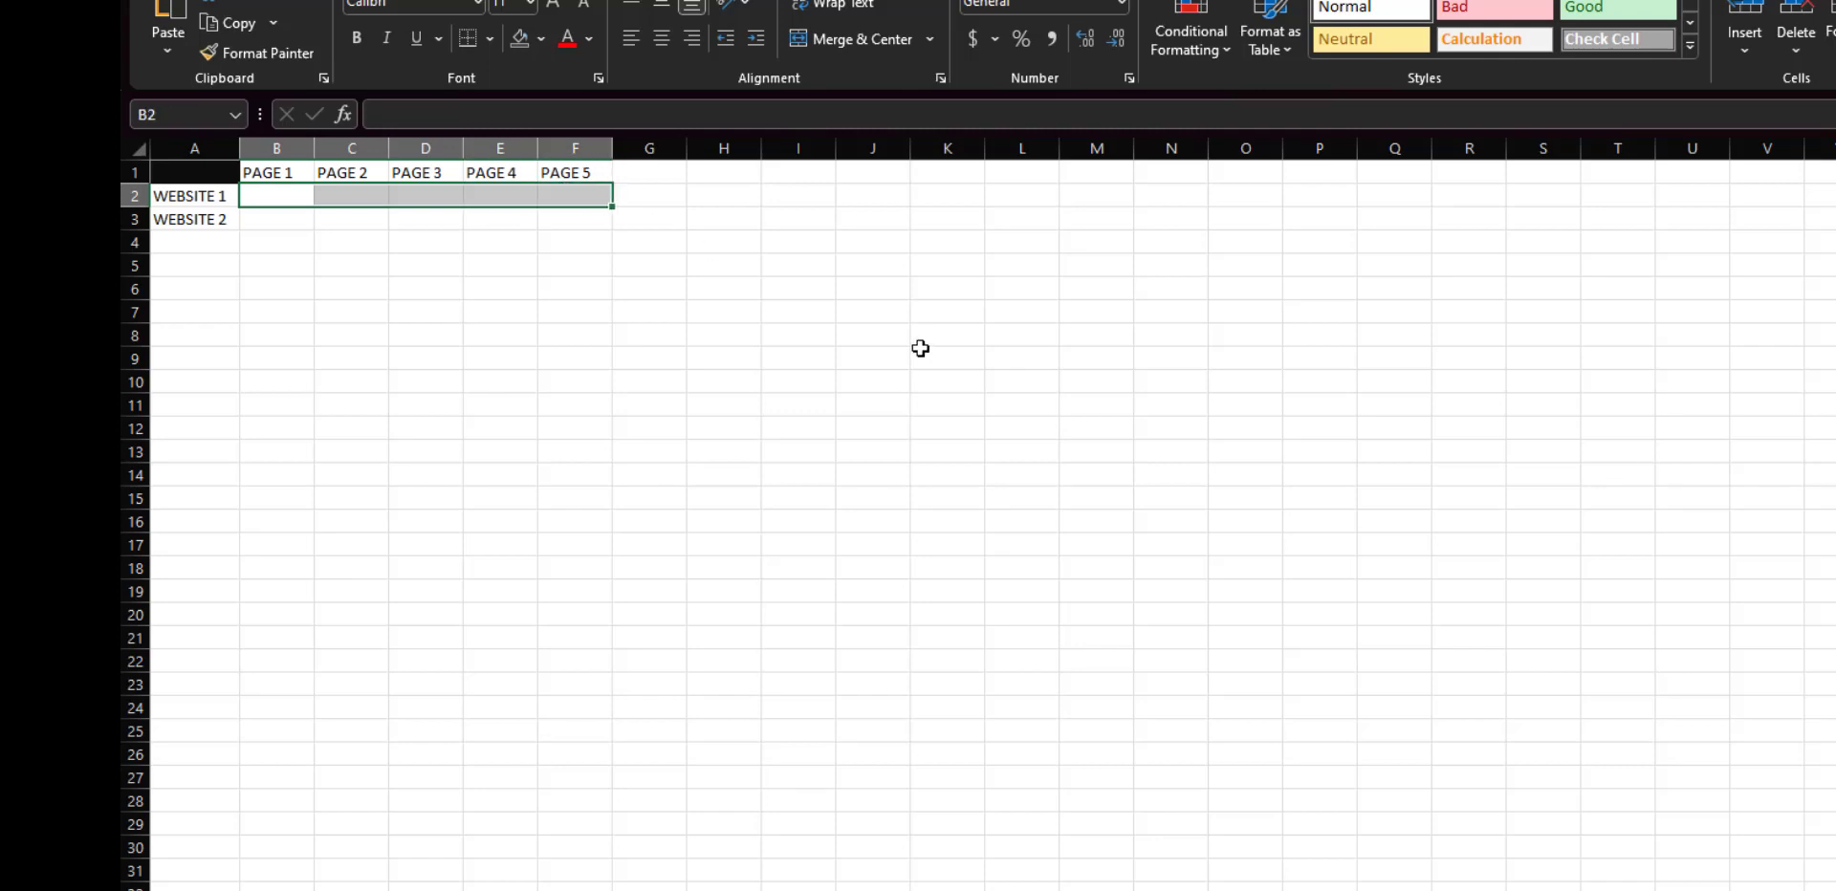
click(922, 351)
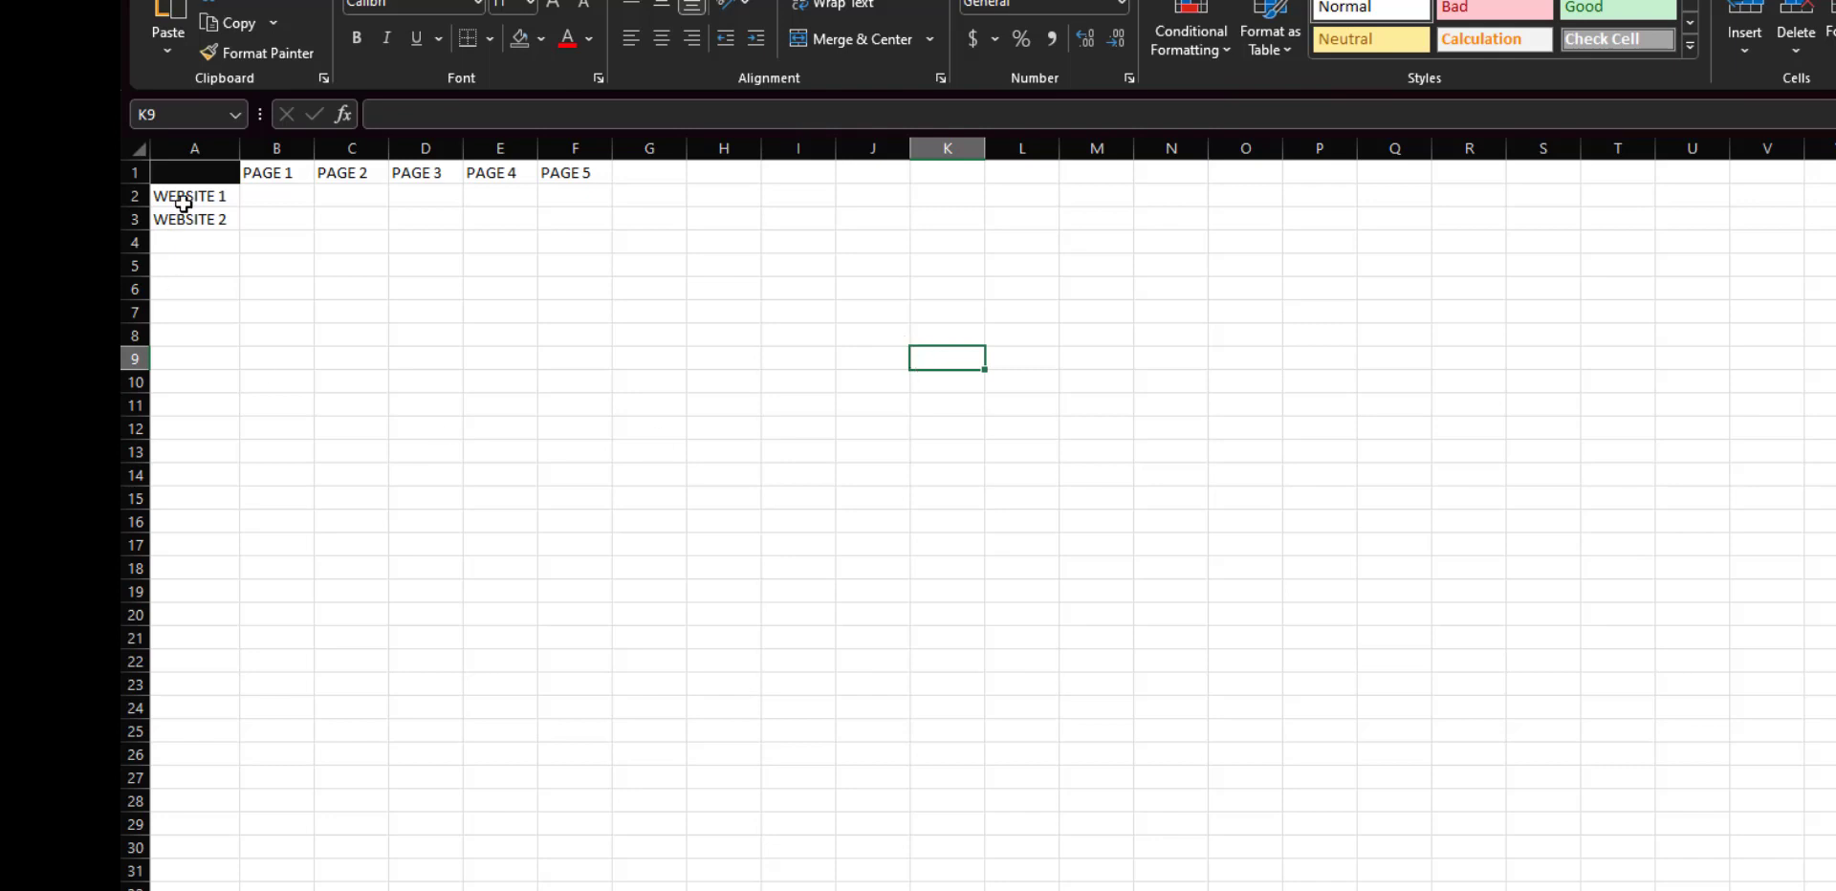
Step: Extend the website labels in column A down to WEBSITE 5
mouse_move(176, 195)
mouse_down()
mouse_move(242, 257)
mouse_move(247, 301)
mouse_up()
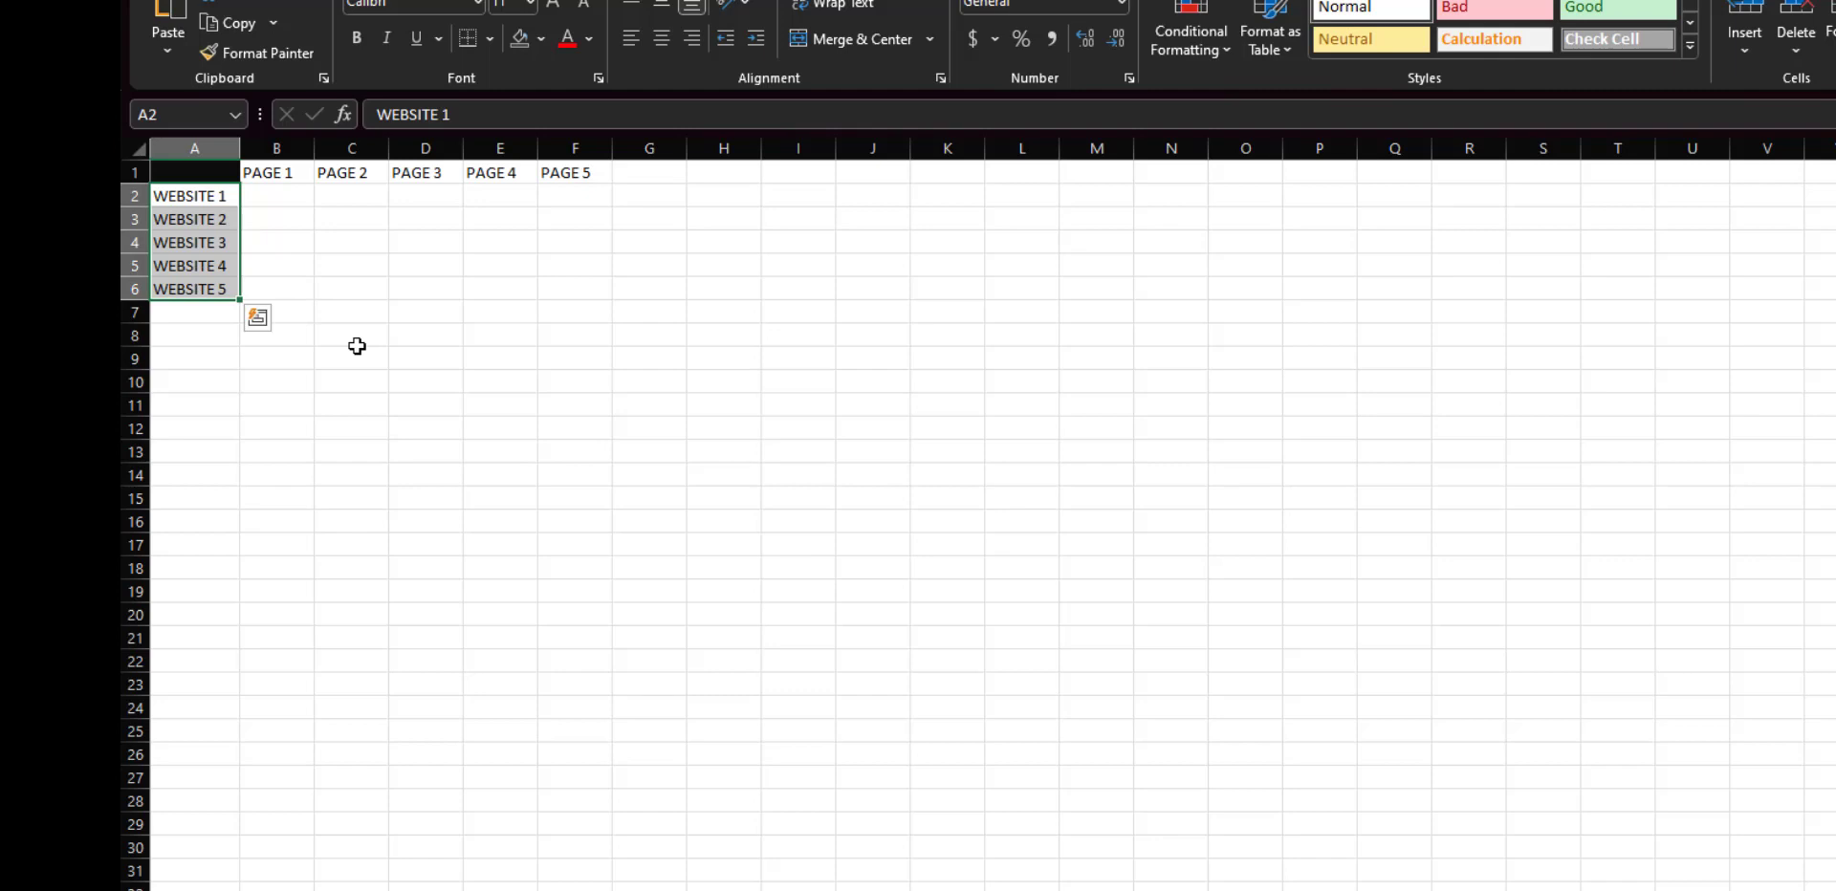
mouse_move(275, 195)
mouse_down()
mouse_move(565, 295)
mouse_move(264, 193)
mouse_up()
click(934, 340)
click(354, 426)
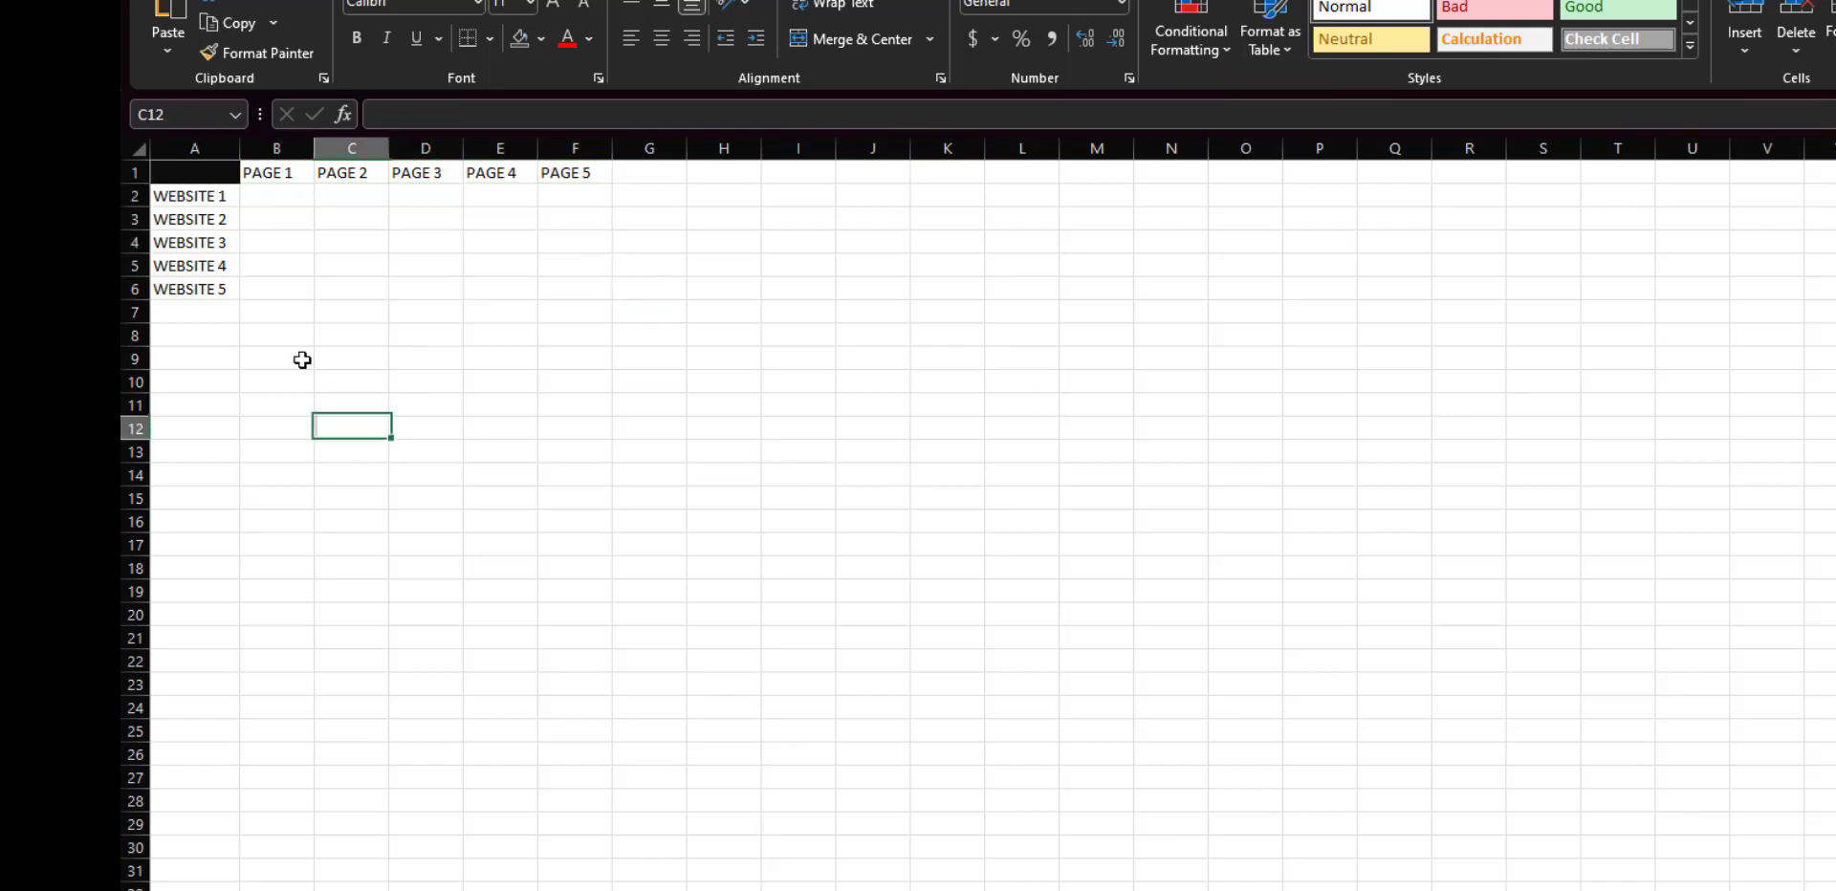
Step: Clear the WEBSITE 3 to WEBSITE 5 labels and select the PAGE 1 to PAGE 5 cells of the first two websites
drag(192, 242, 212, 287)
right_click(218, 289)
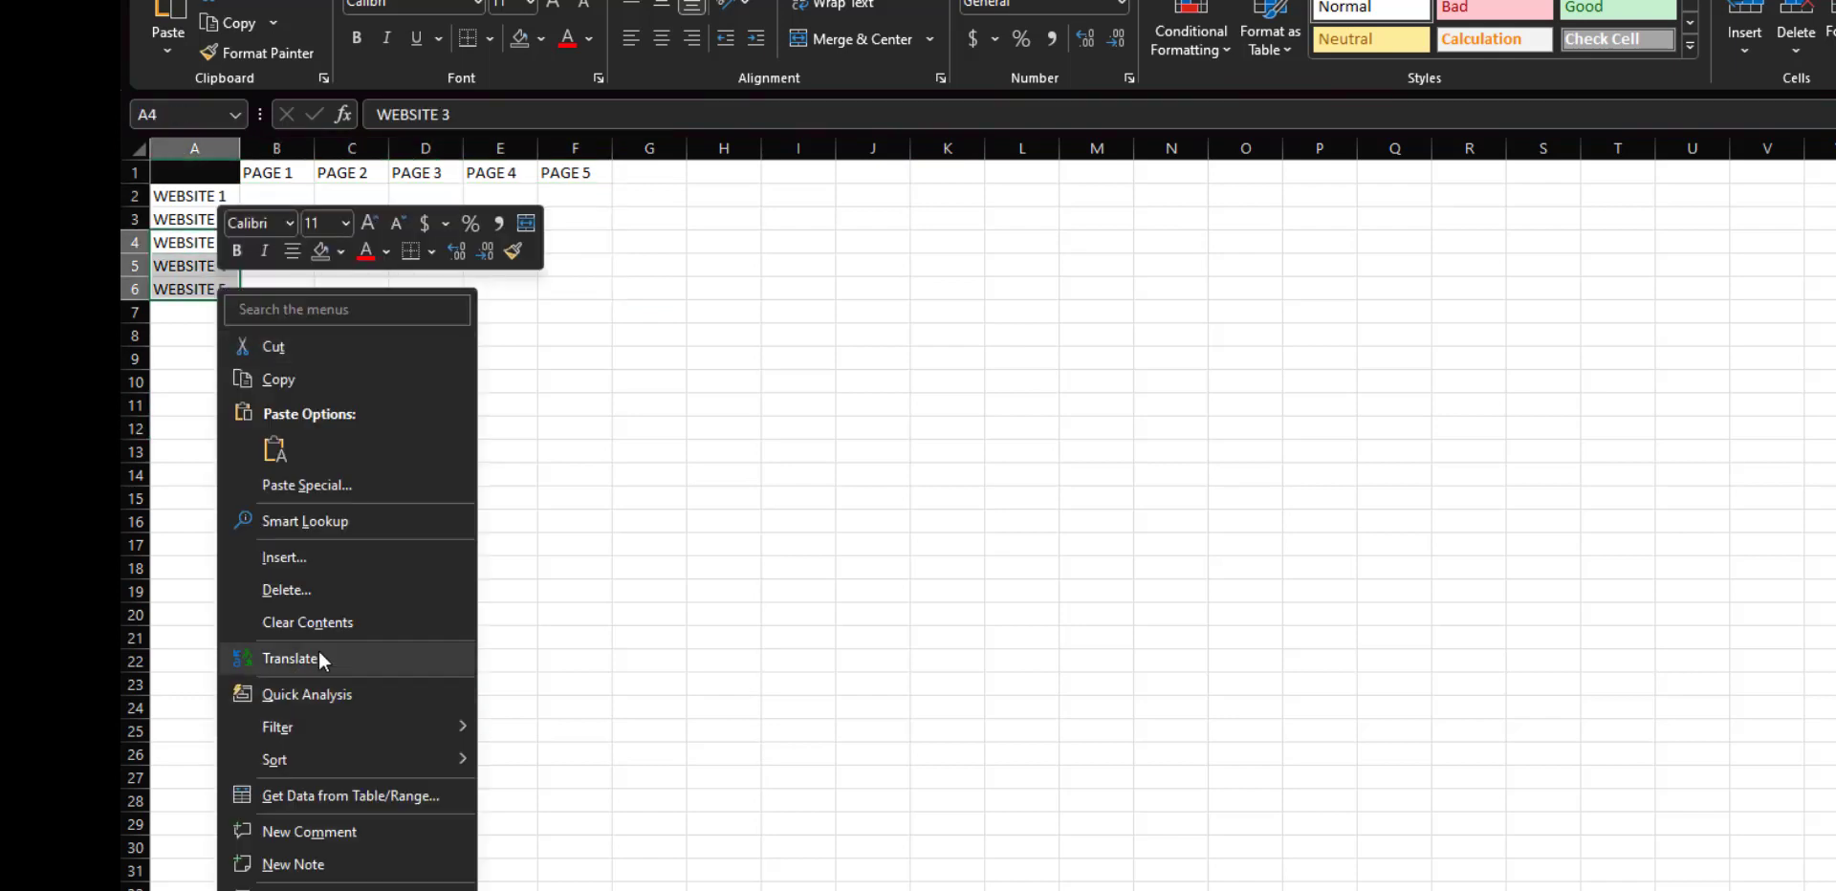
click(308, 623)
drag(274, 195, 559, 219)
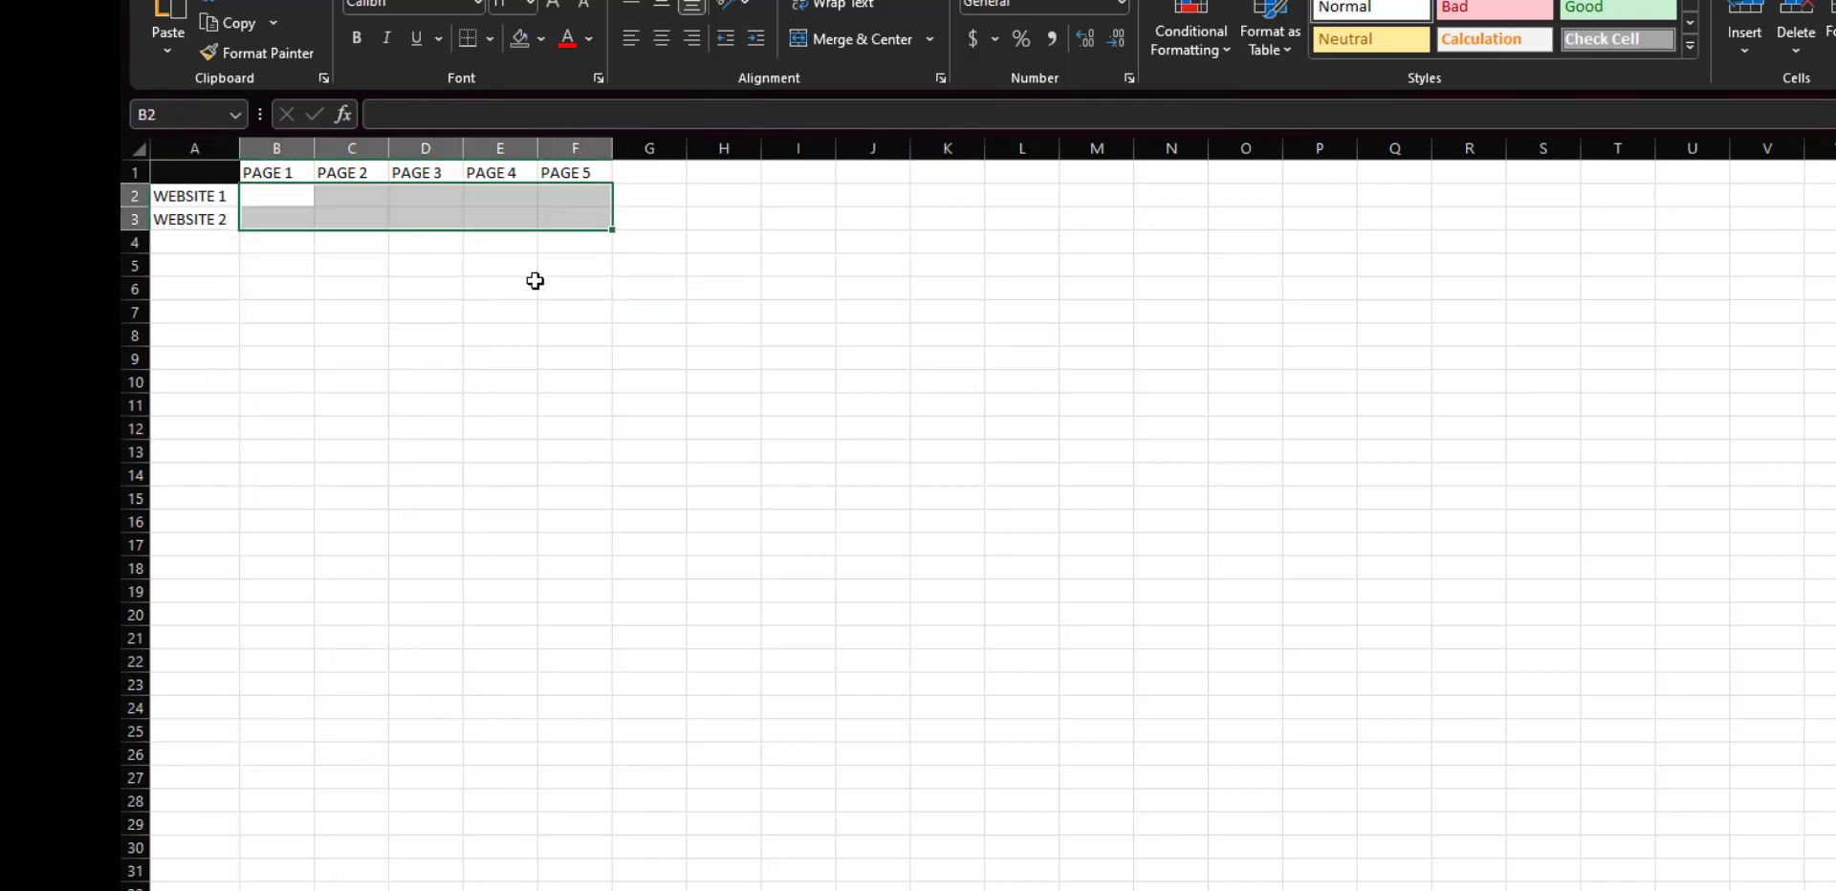
Step: Extend the website labels in column A to WEBSITE 10 and select their cells under PAGE 1 to PAGE 5
drag(214, 197, 242, 292)
drag(277, 194, 558, 295)
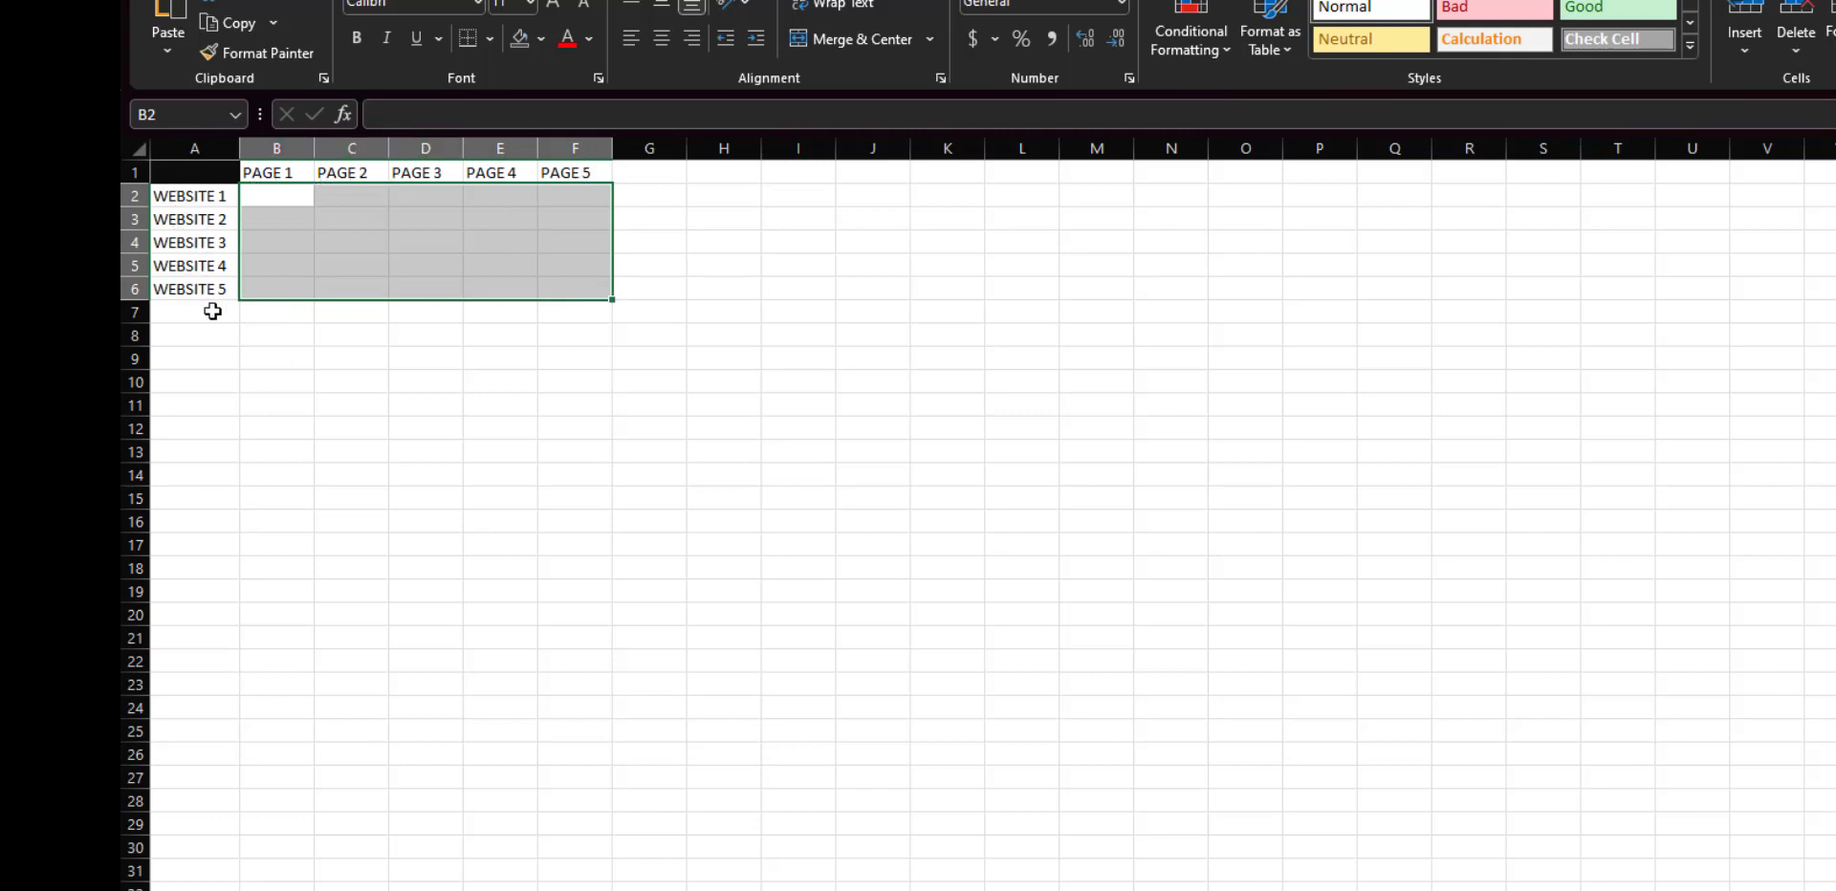
drag(196, 265, 237, 430)
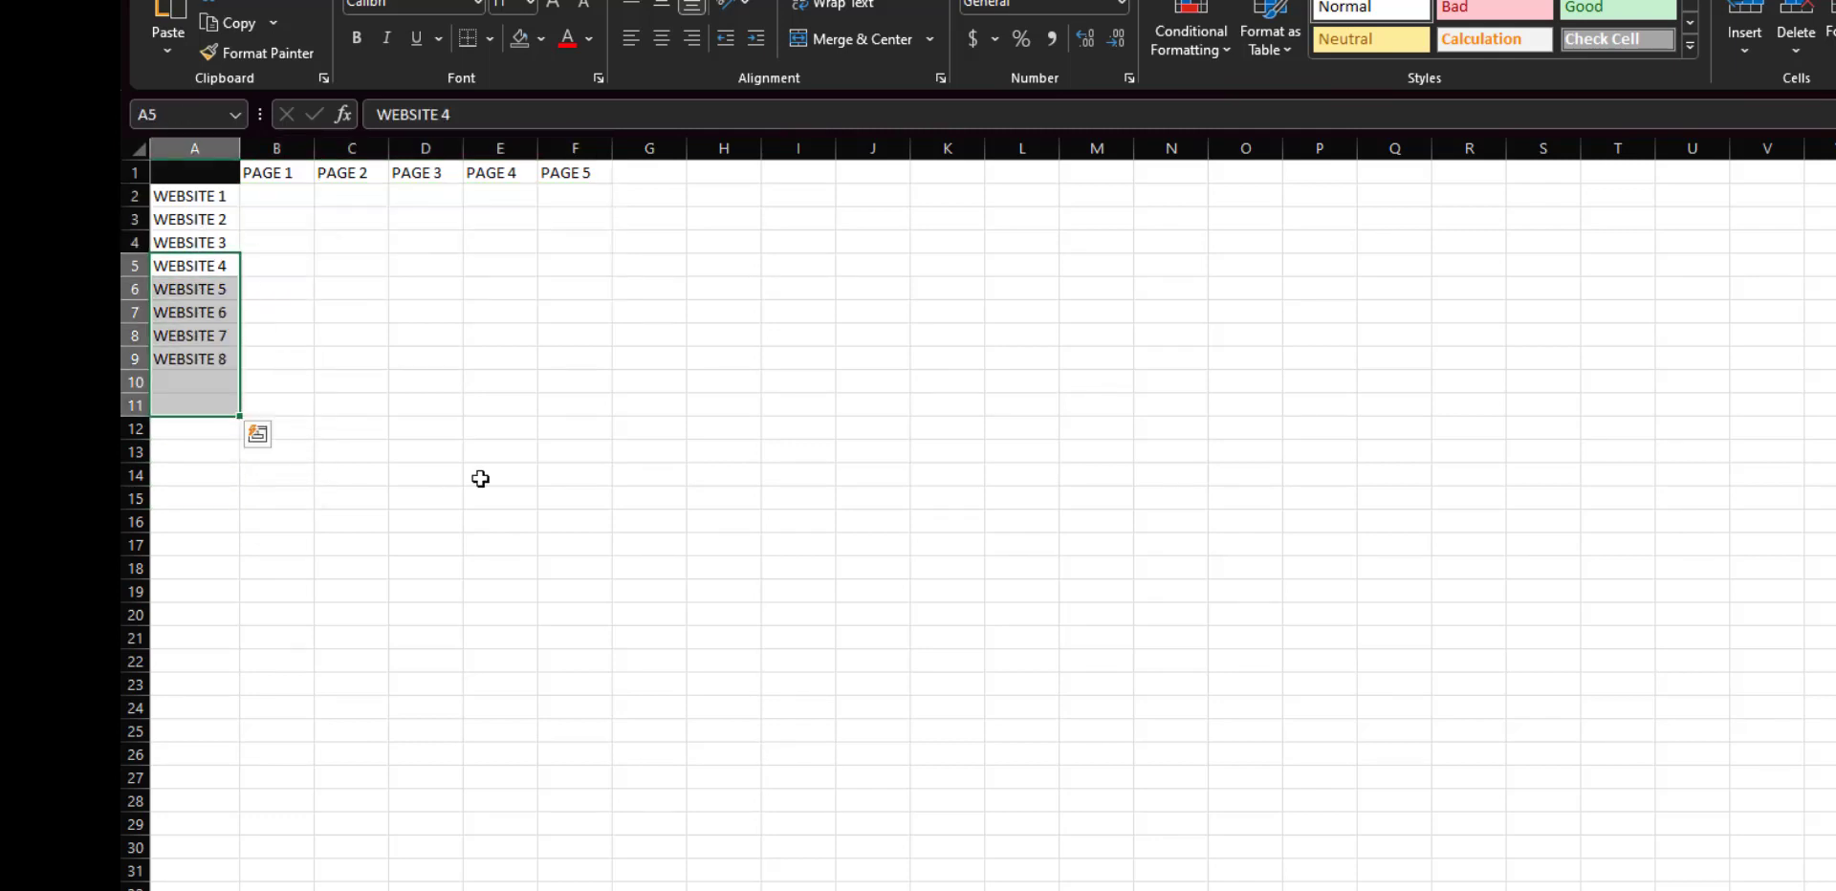
click(947, 568)
drag(254, 195, 582, 411)
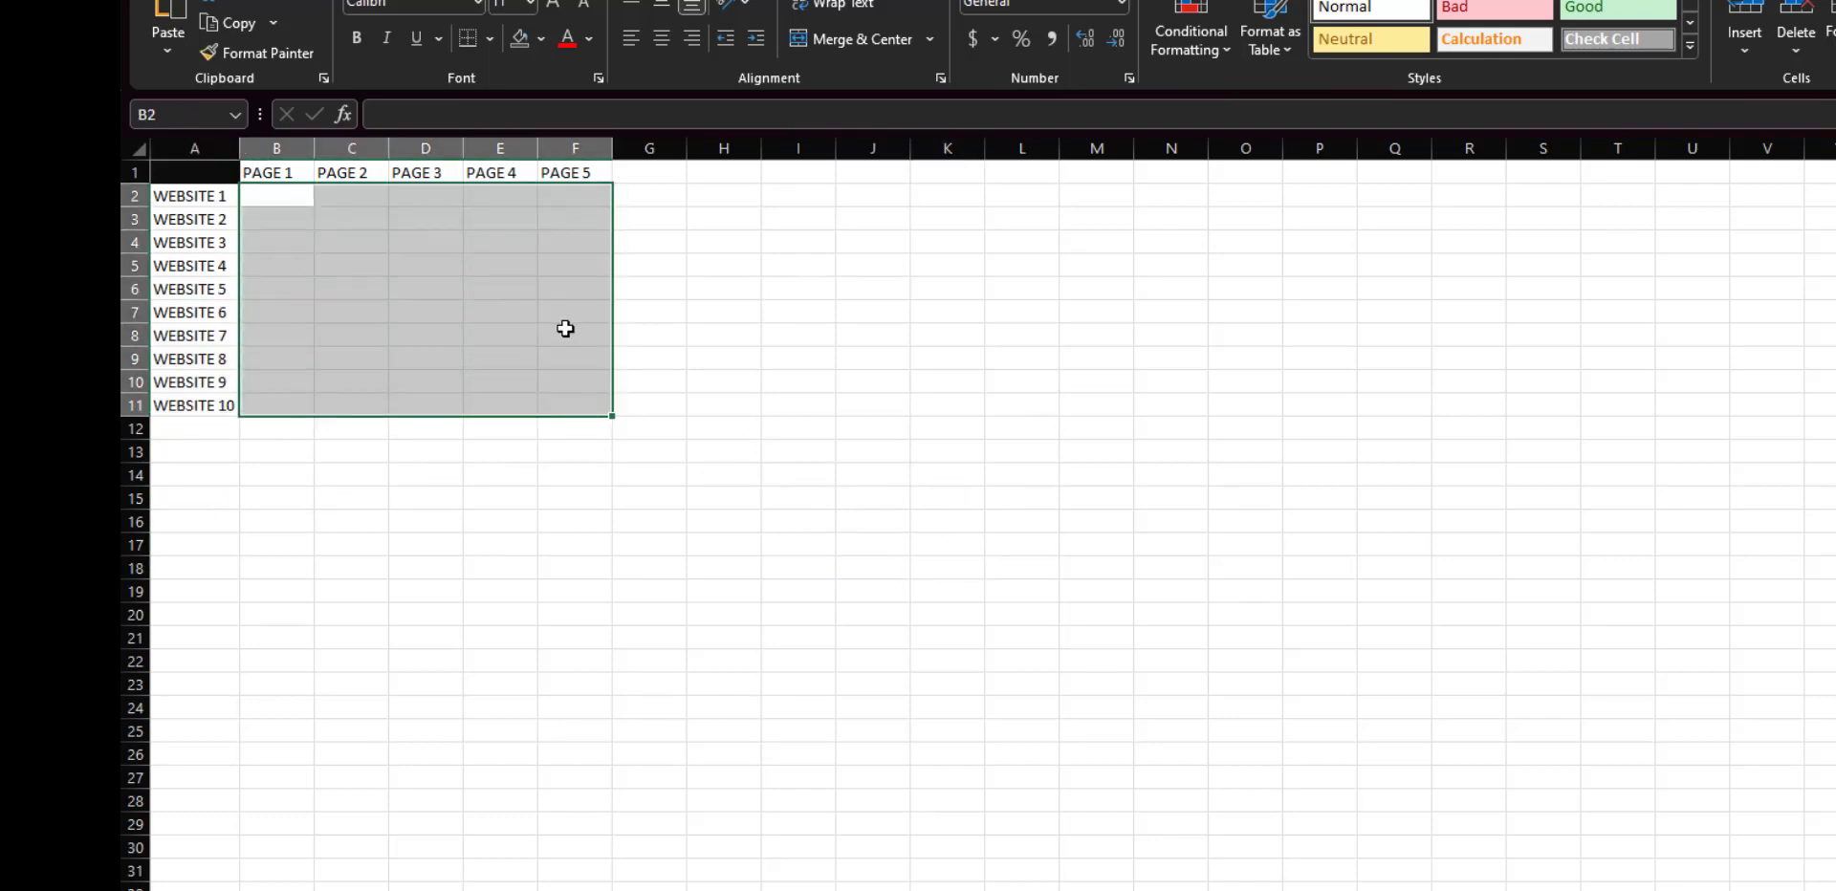
Step: Extend the page headers in row 1 to PAGE 10 and select the whole website-by-page range B2:K11
drag(515, 170, 573, 172)
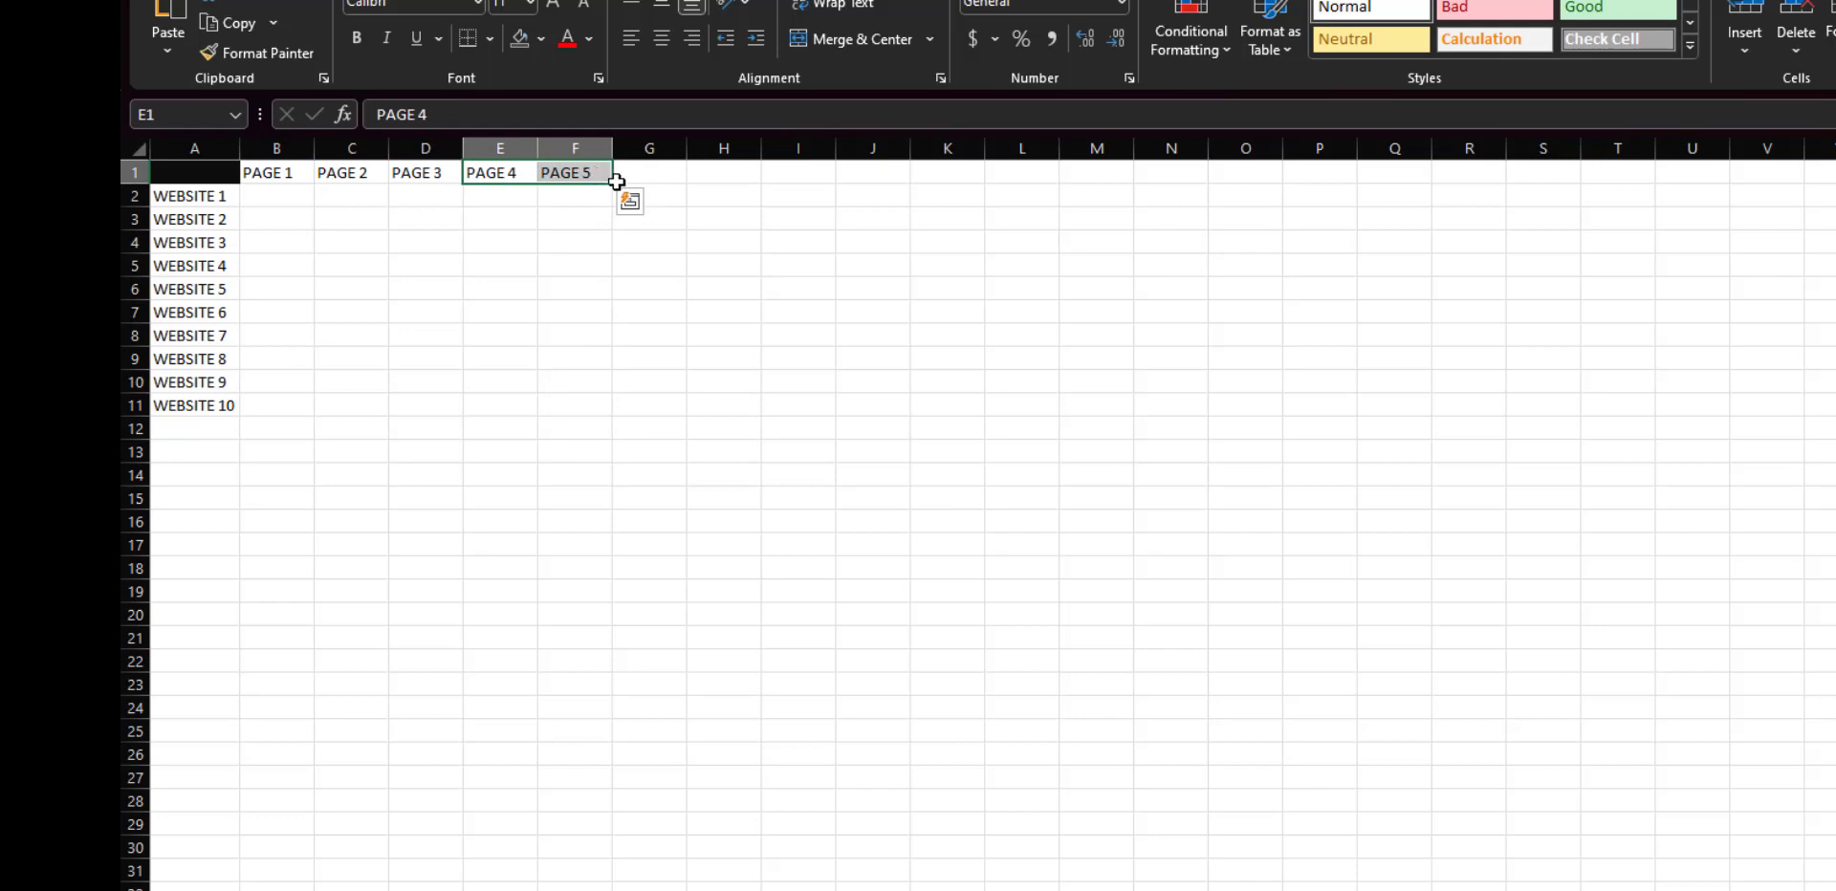
drag(680, 187, 971, 183)
click(1043, 484)
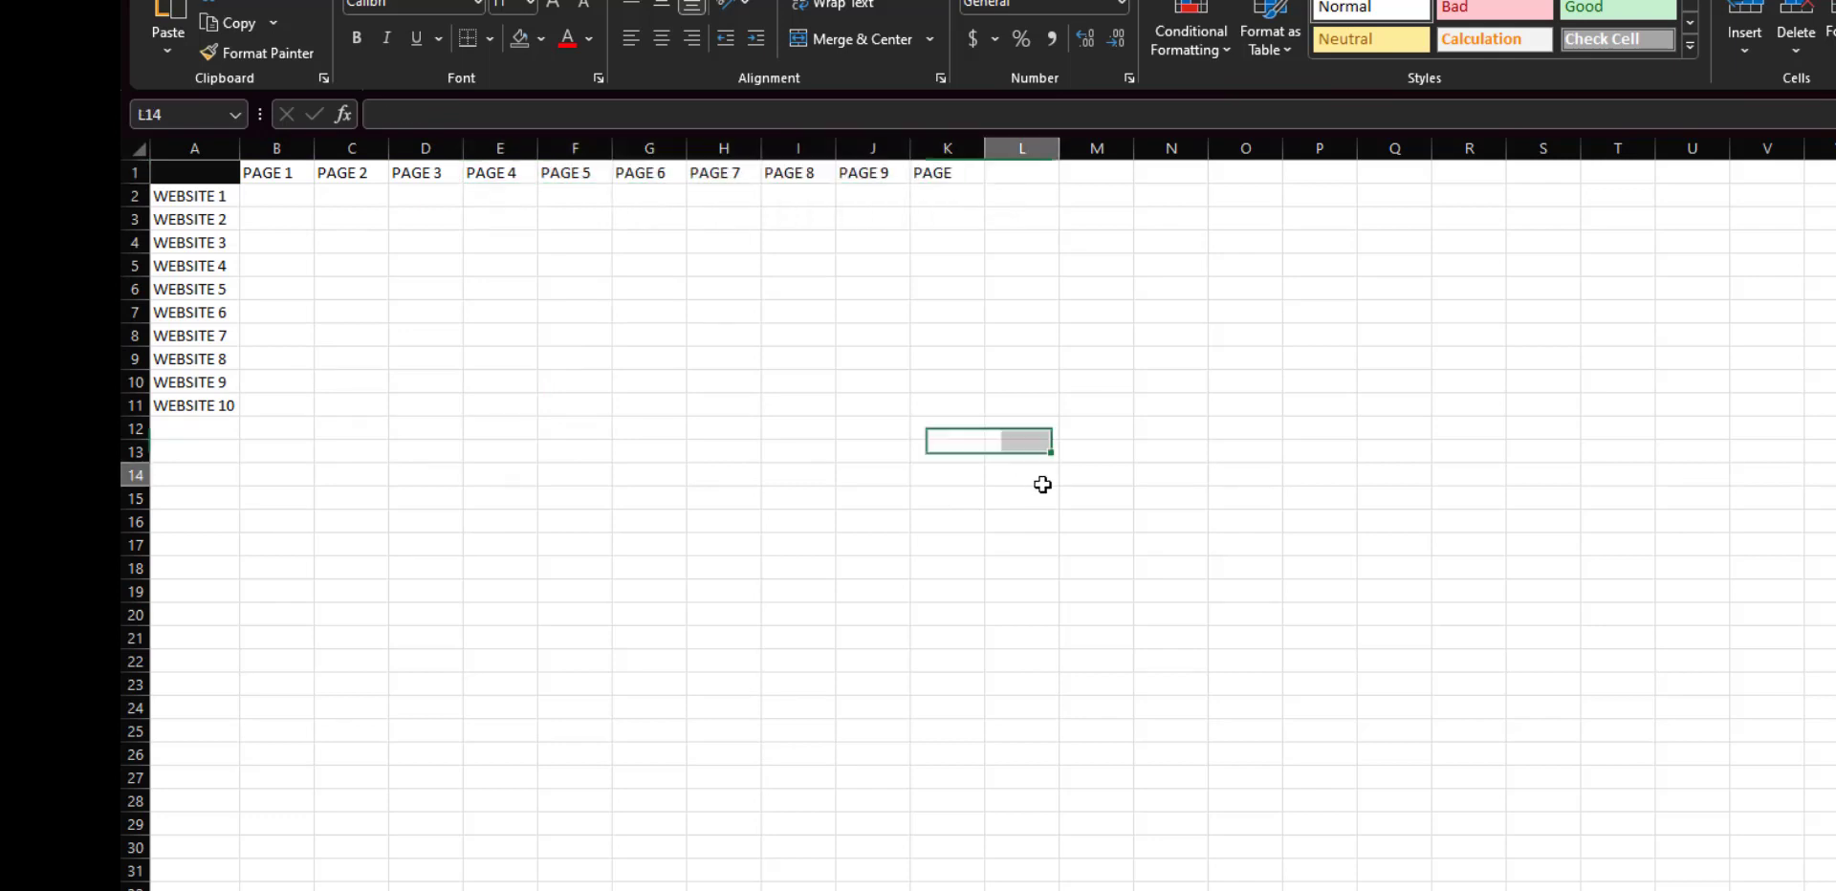
drag(273, 189, 955, 414)
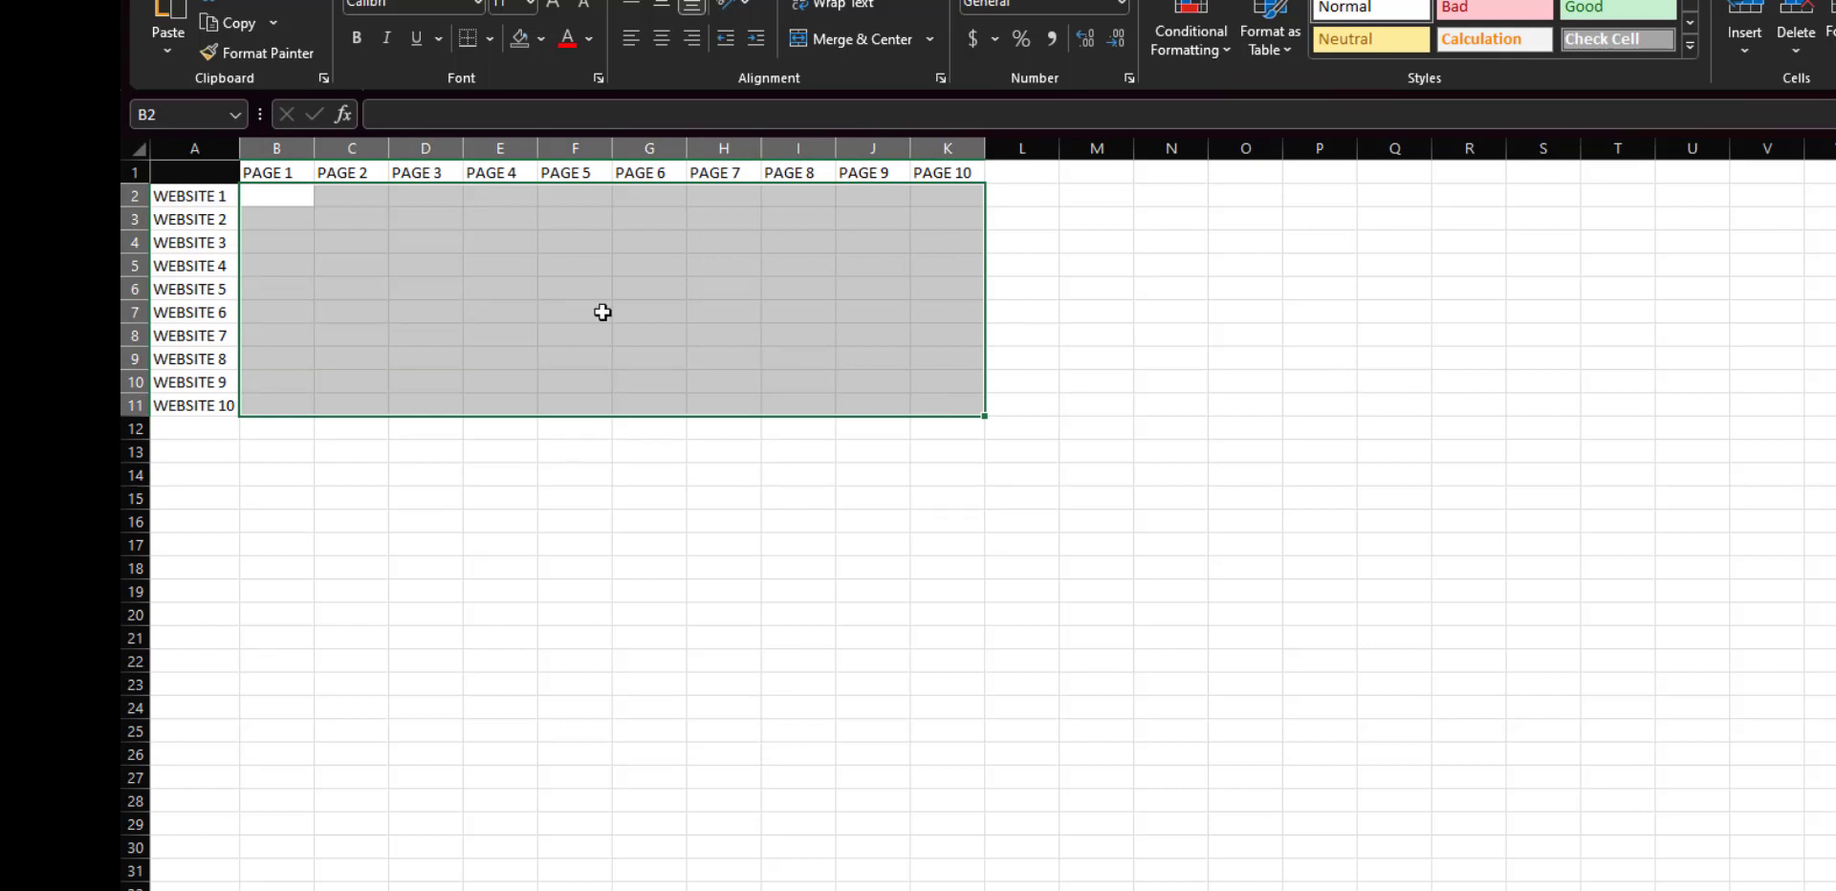
Step: Extend the labels to WEBSITE 25 in column A and PAGE 25 in row 1, and select the range B2:Z26
drag(210, 198, 272, 755)
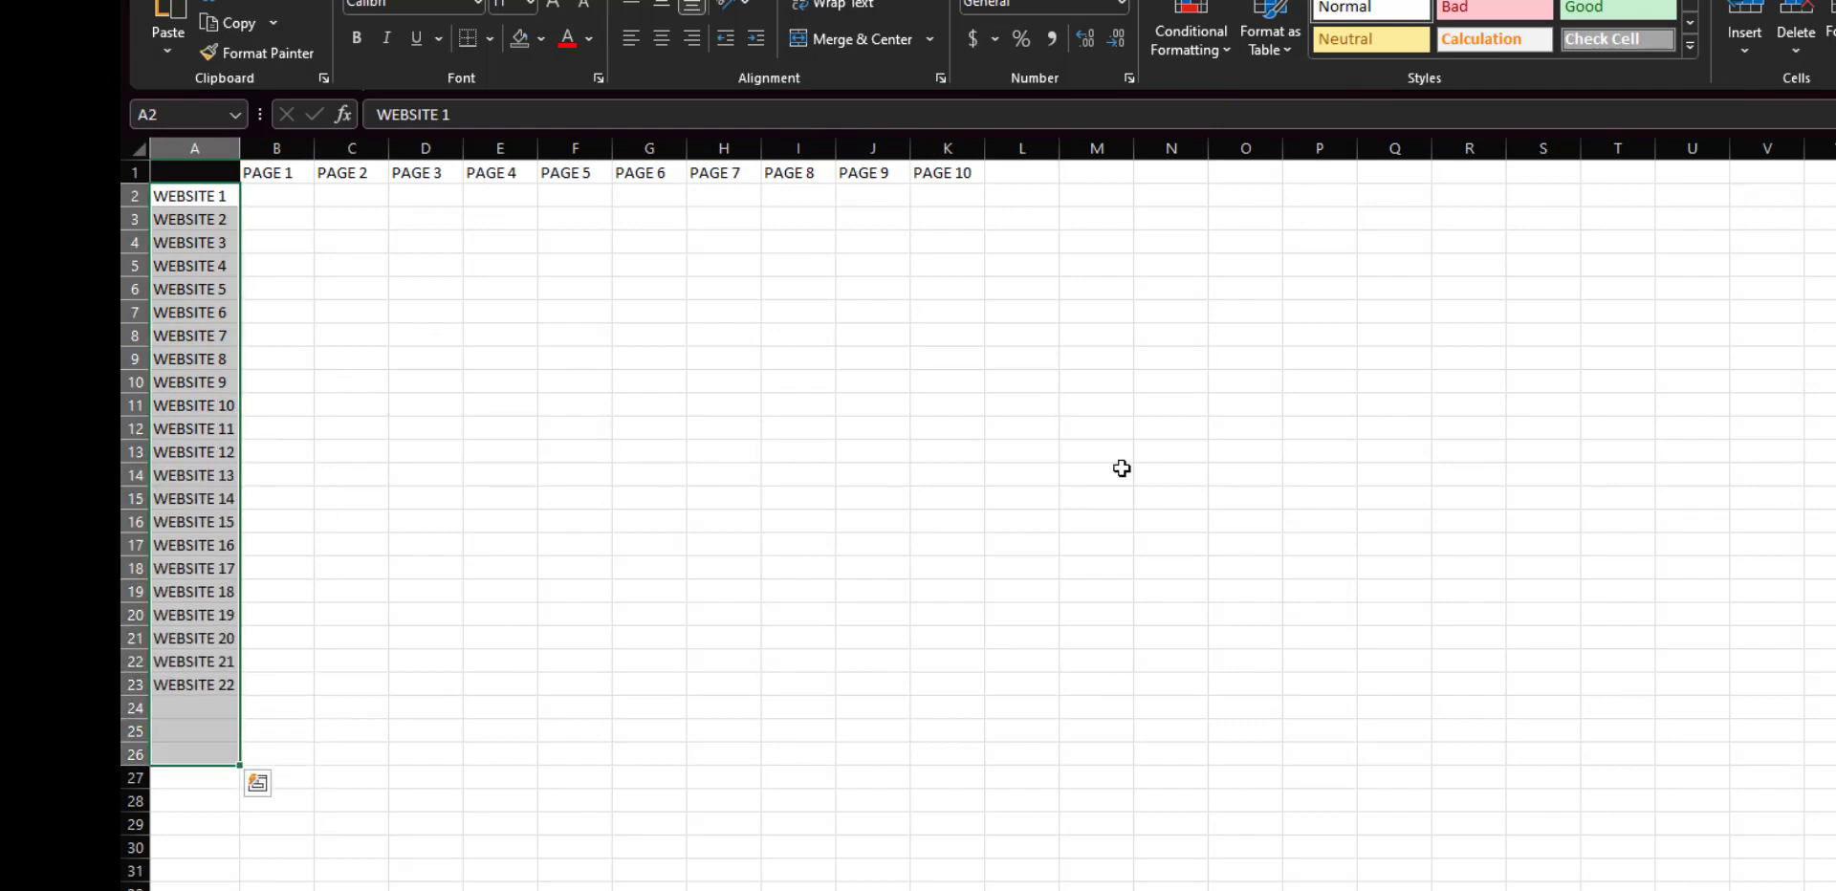
click(1110, 474)
drag(883, 173, 1827, 174)
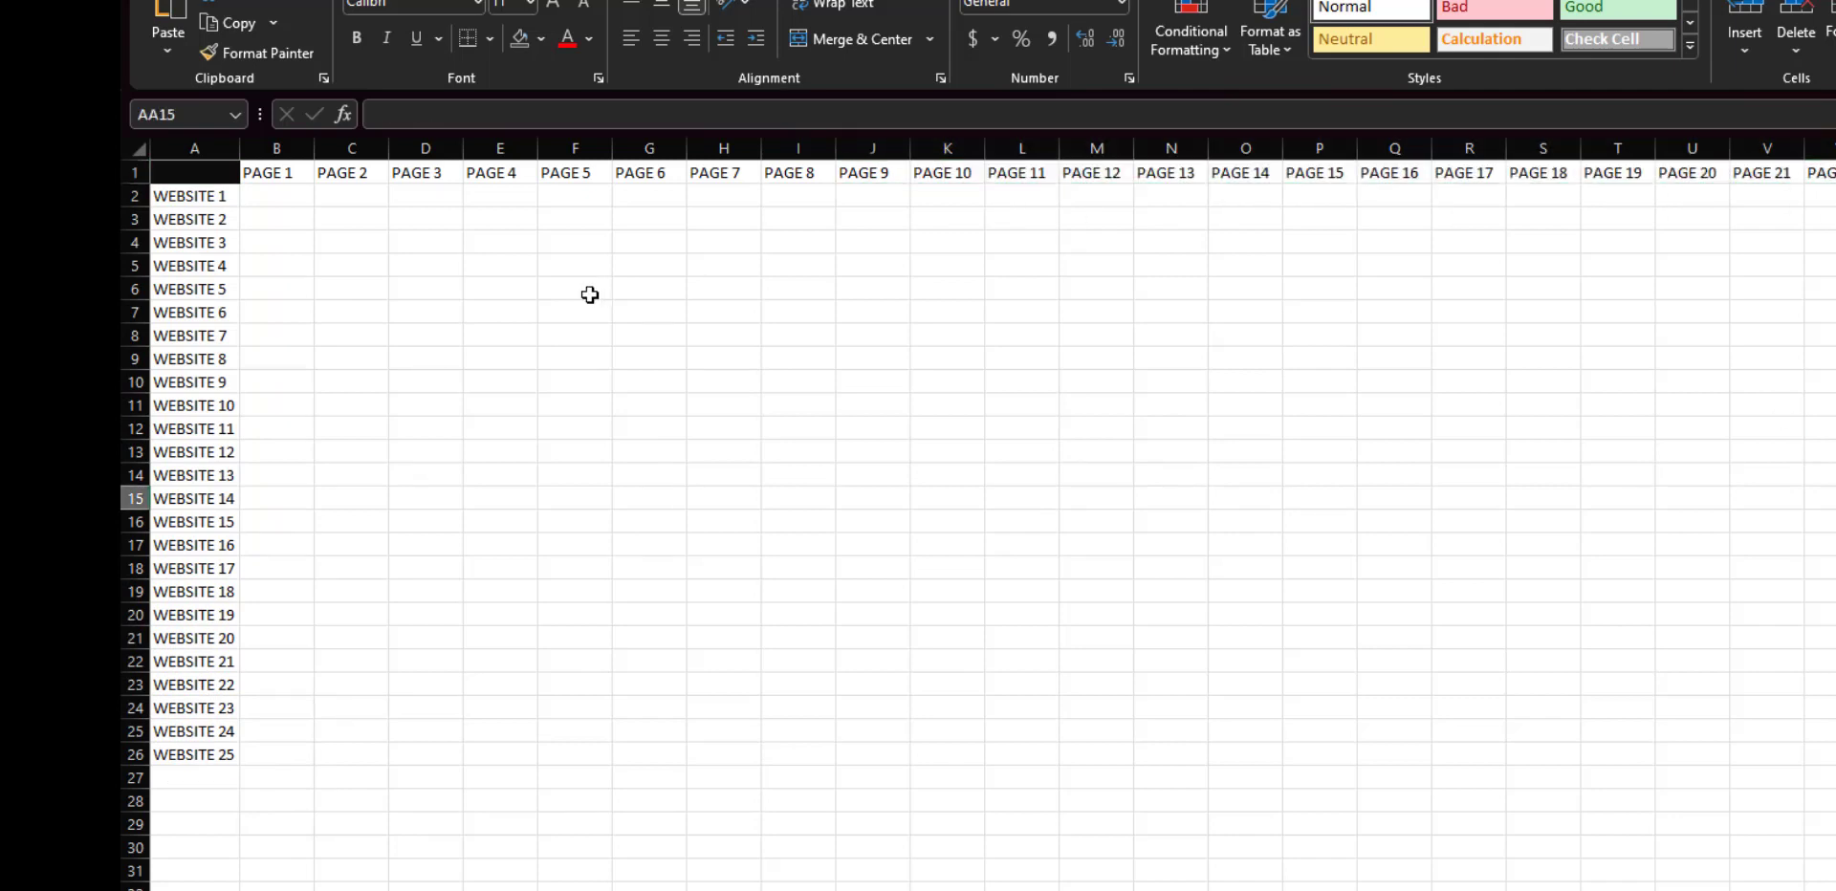
drag(274, 193, 1835, 755)
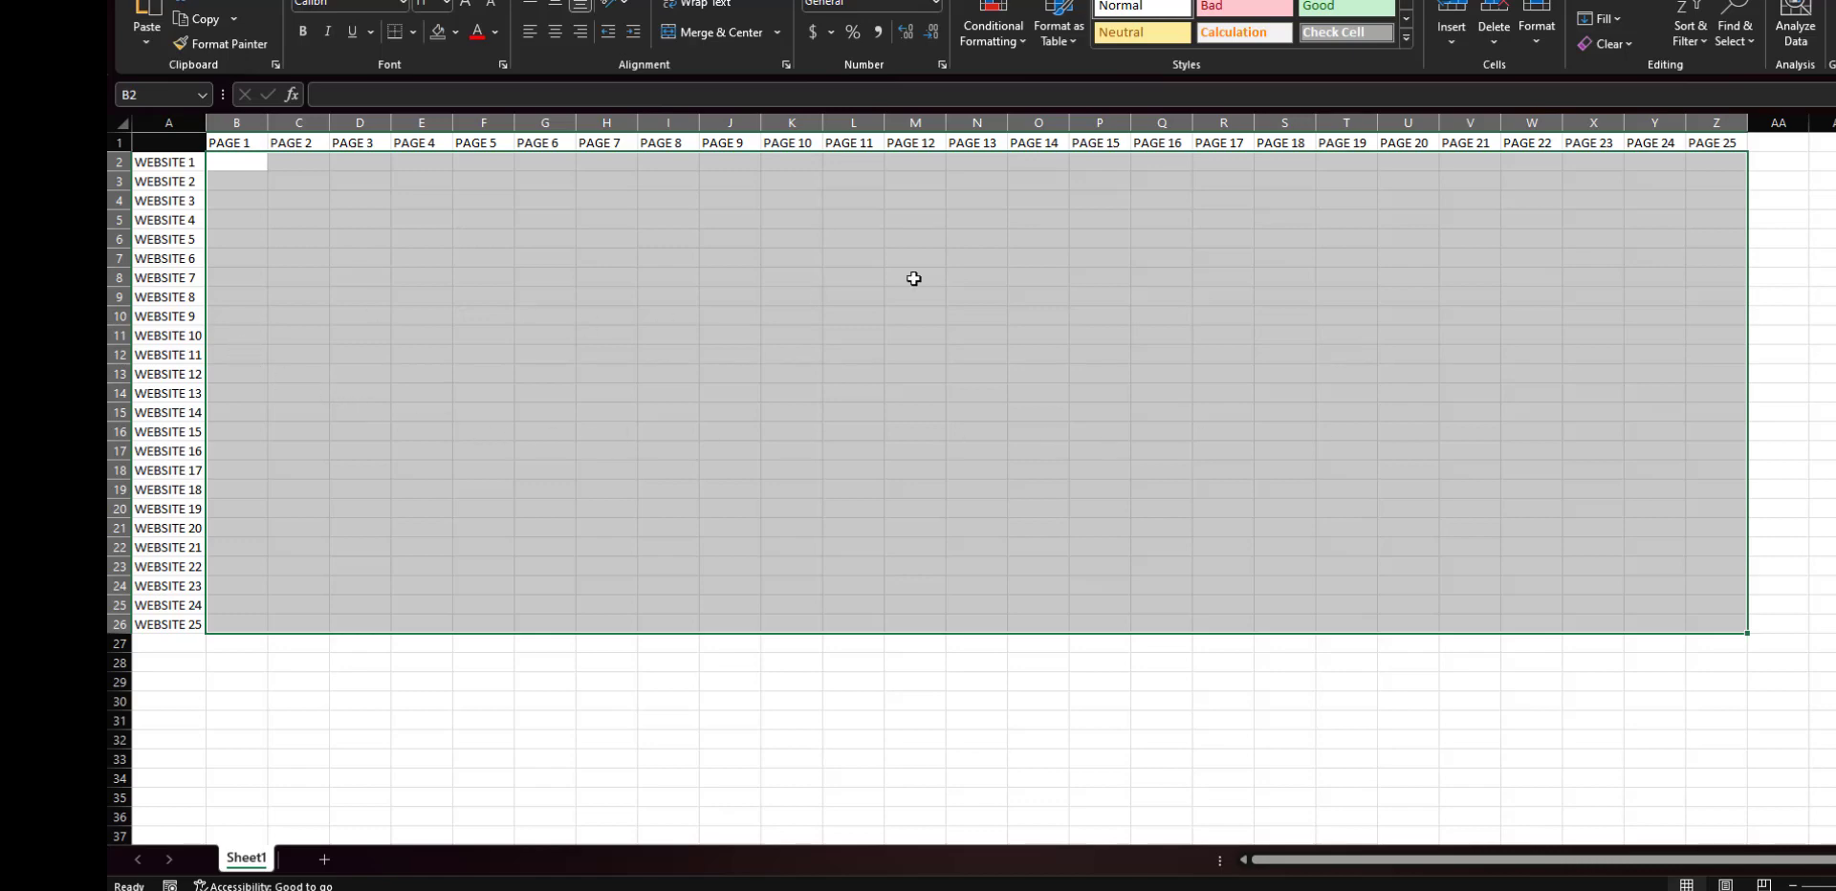
Step: Compare the full grid of 25 websites by 25 pages with the small block of WEBSITE 1 and 2 under PAGE 1 to 5
click(282, 221)
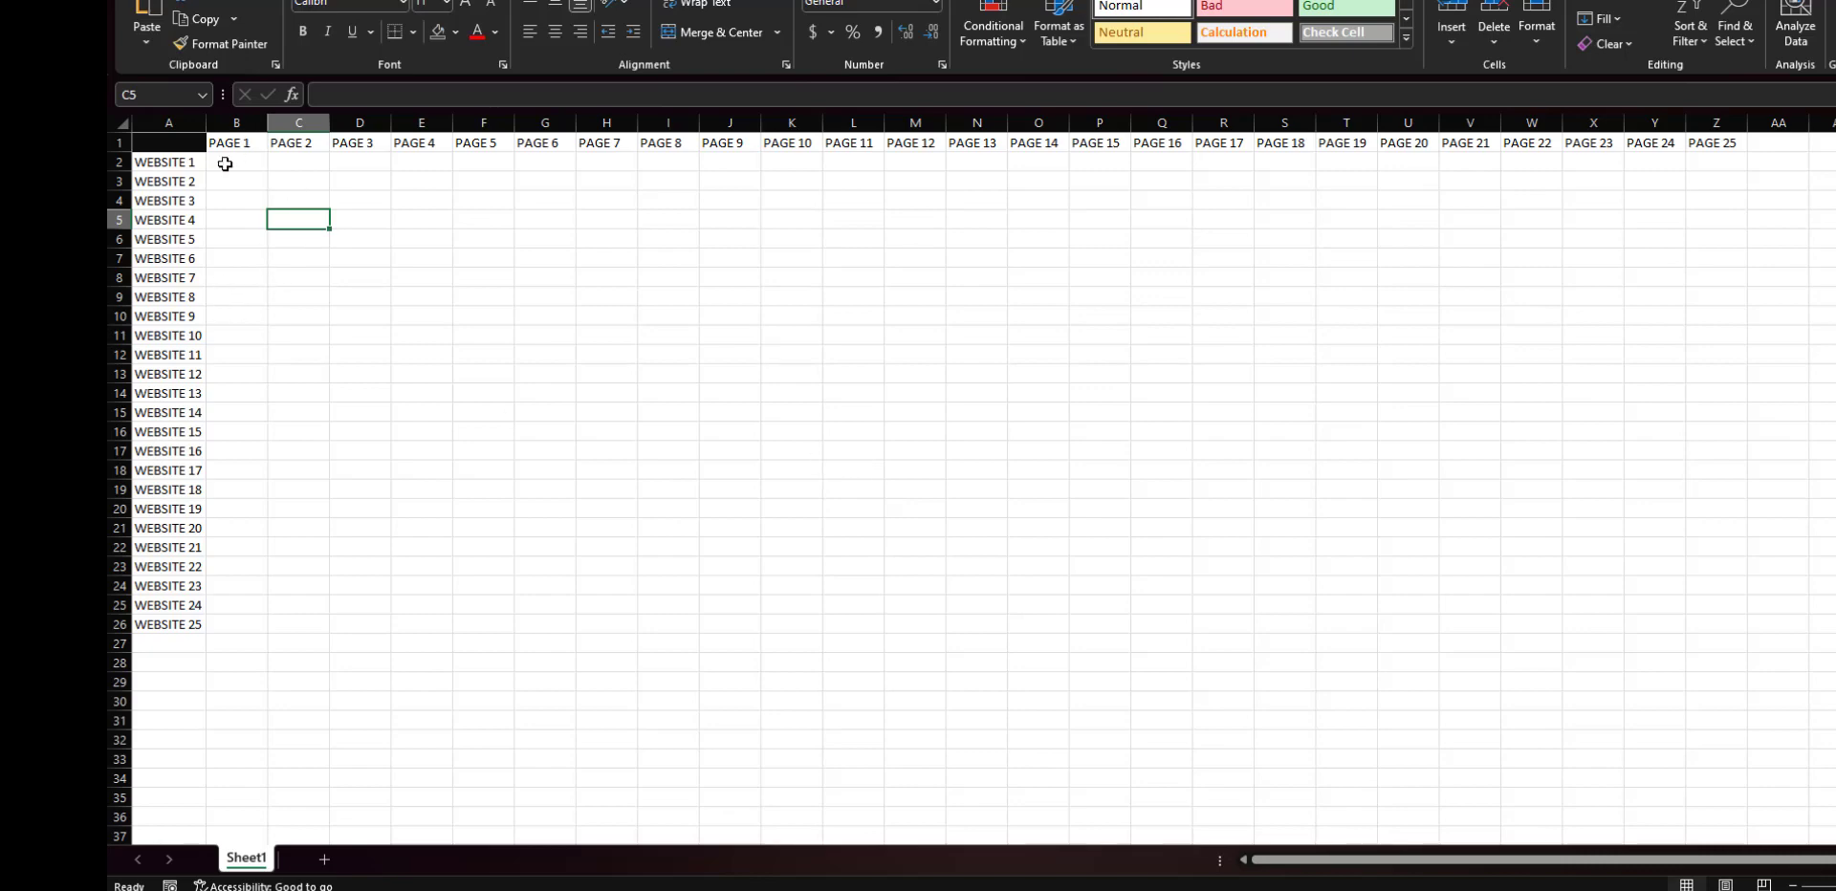
mouse_move(224, 165)
mouse_down()
mouse_move(456, 201)
mouse_move(1573, 467)
mouse_move(1715, 583)
mouse_move(1718, 626)
mouse_up()
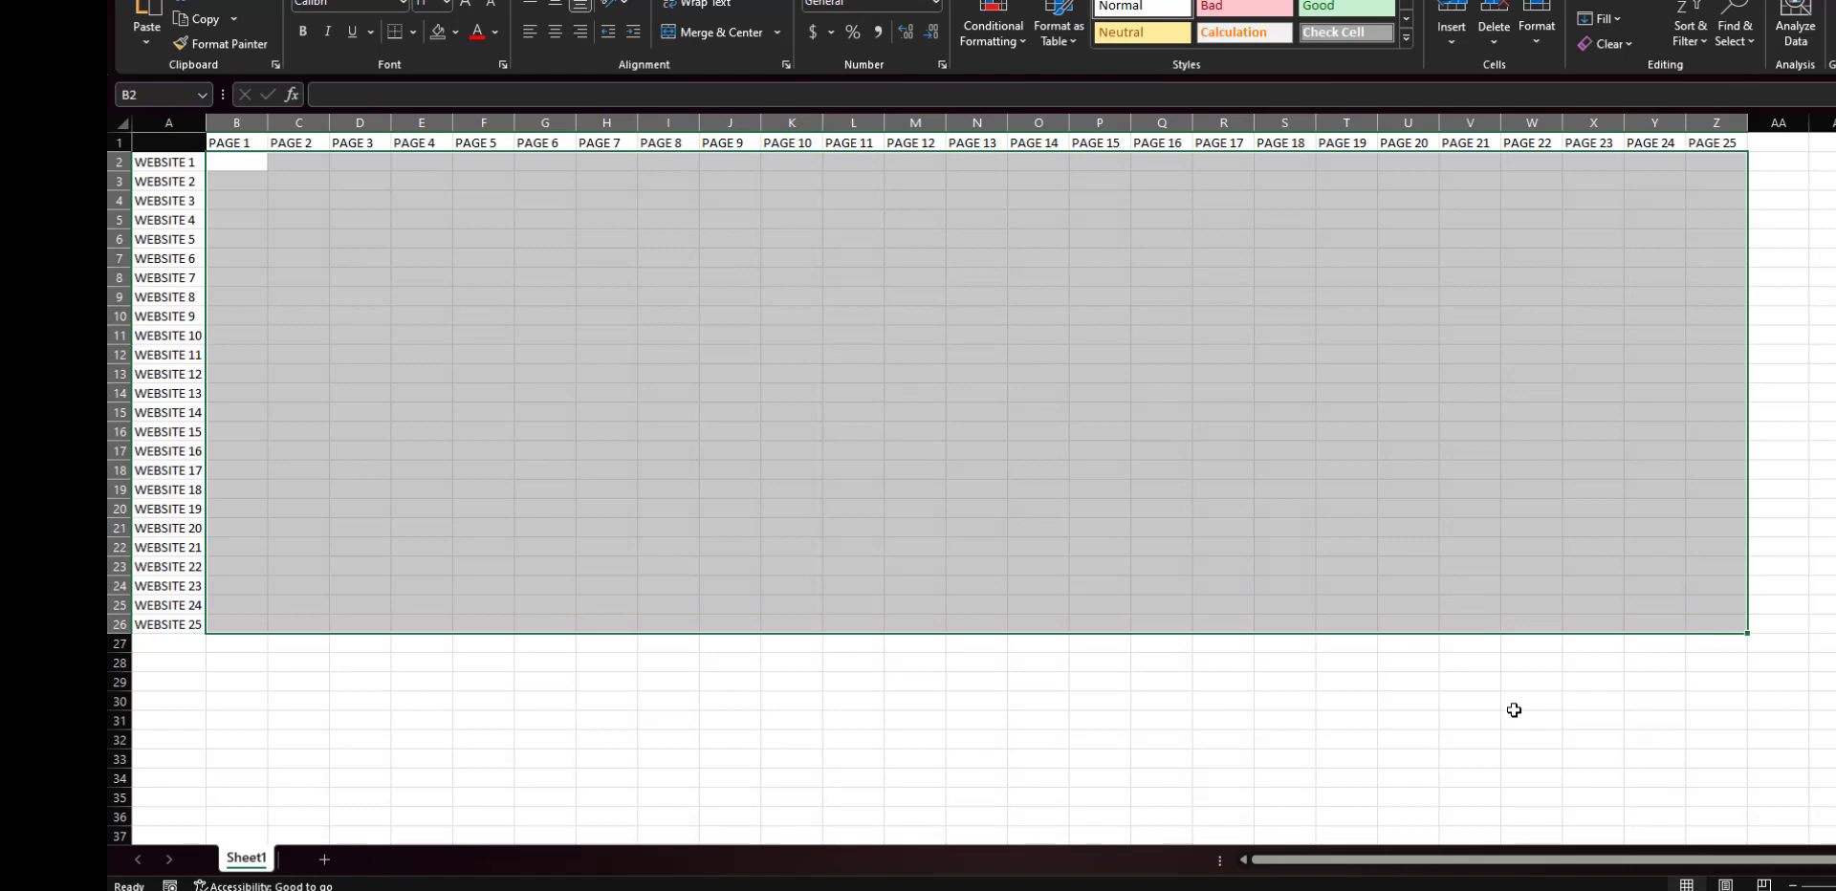
click(1514, 711)
drag(223, 162, 486, 173)
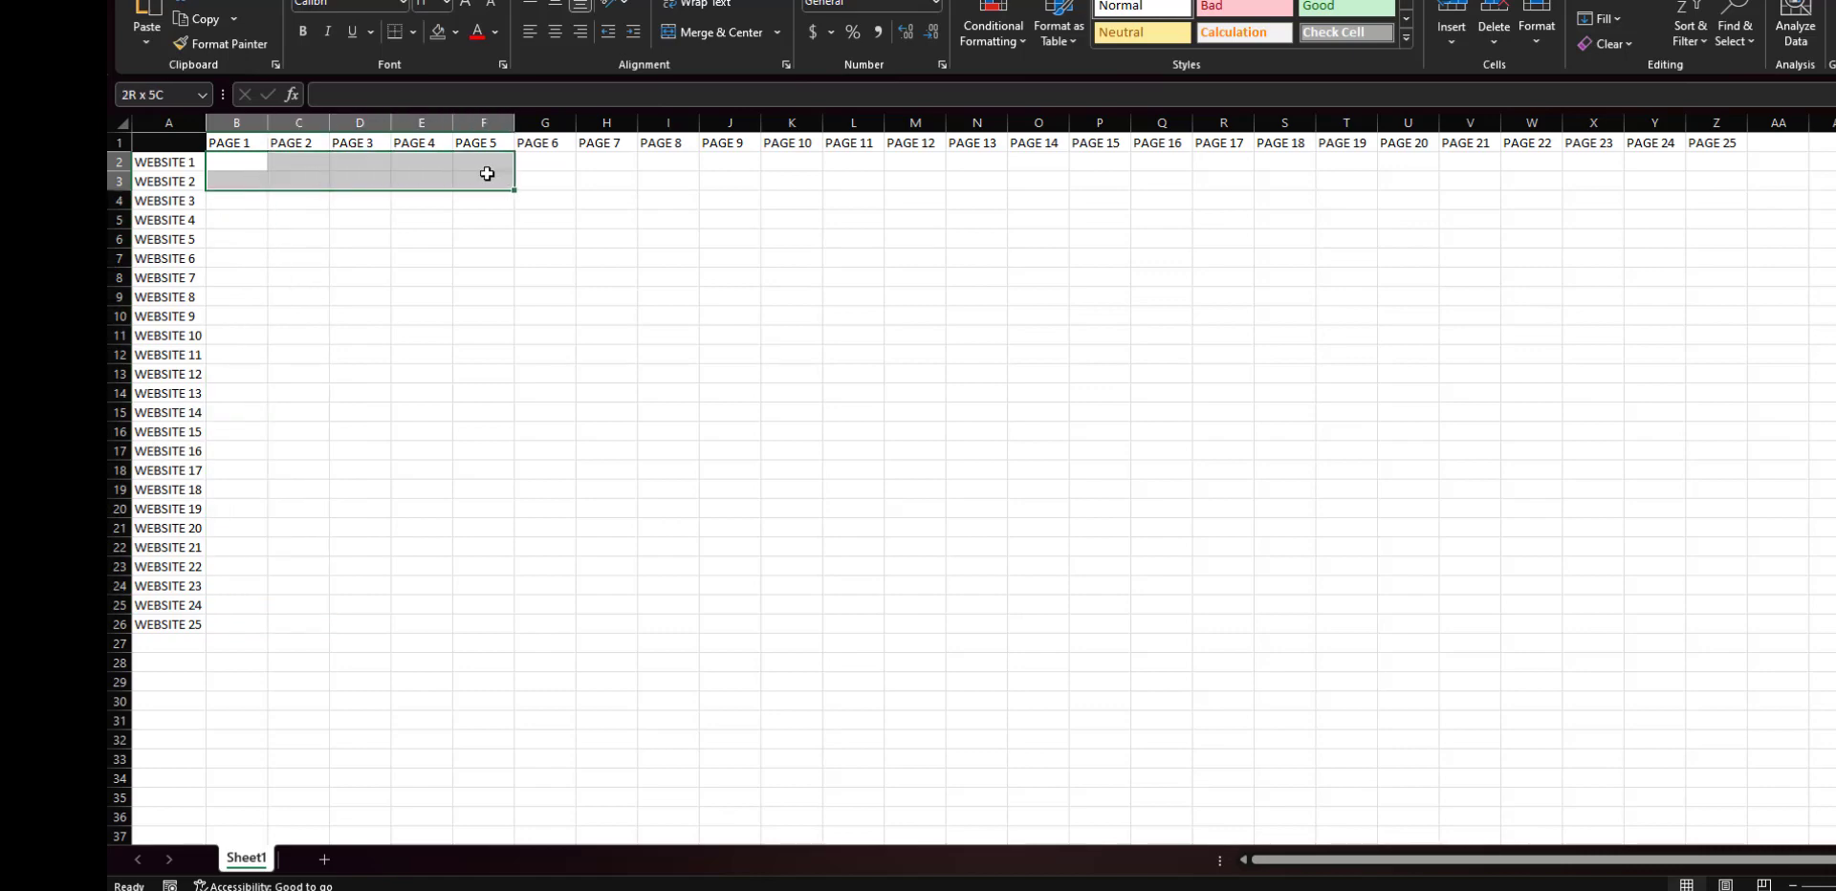